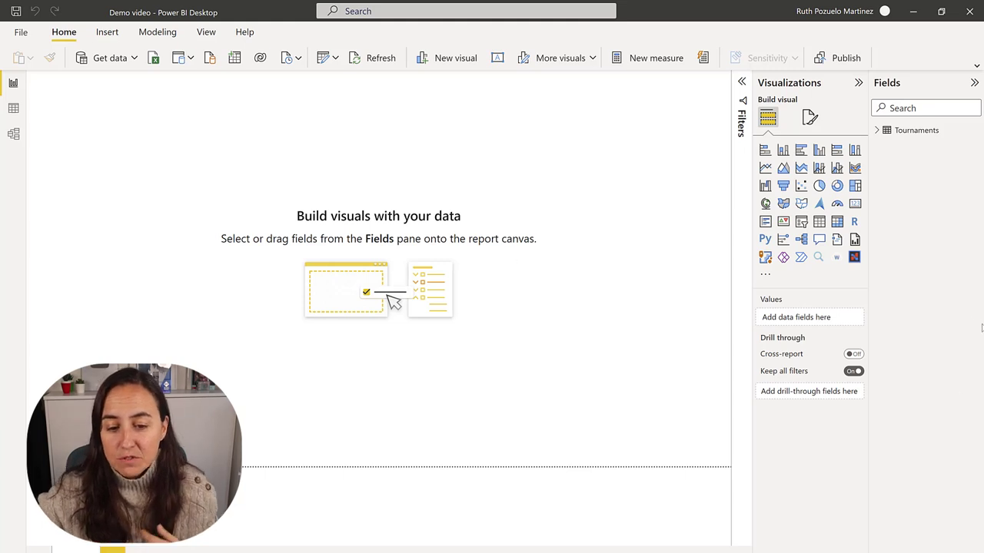
Examine the fields and rows of the Tournaments table, particularly the Host Country and Winner columns
left_click(877, 130)
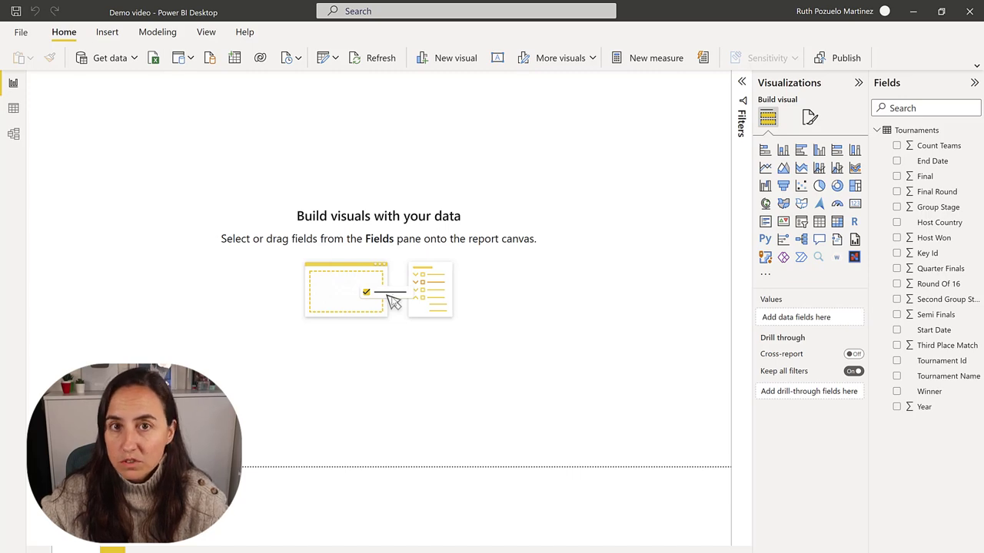
left_click(13, 109)
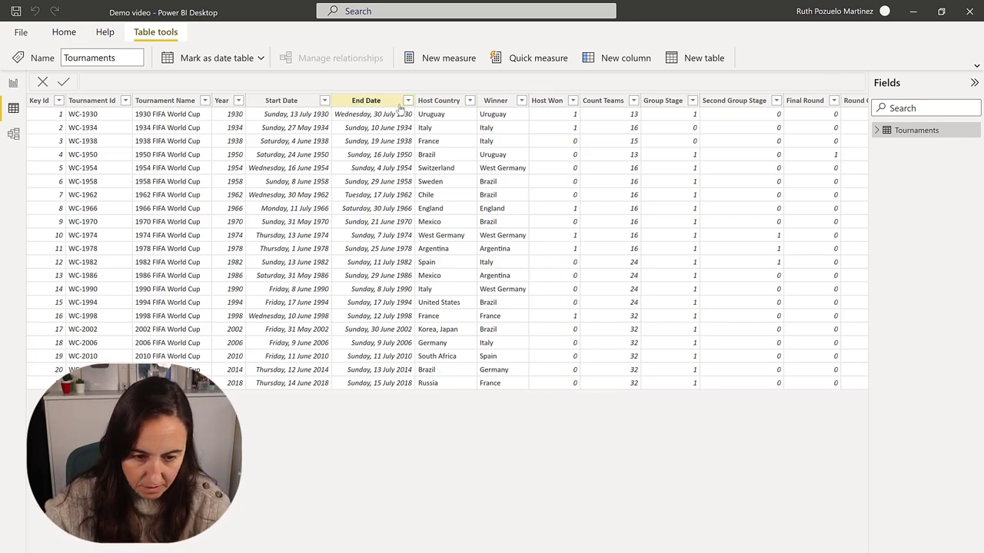
left_click(444, 100)
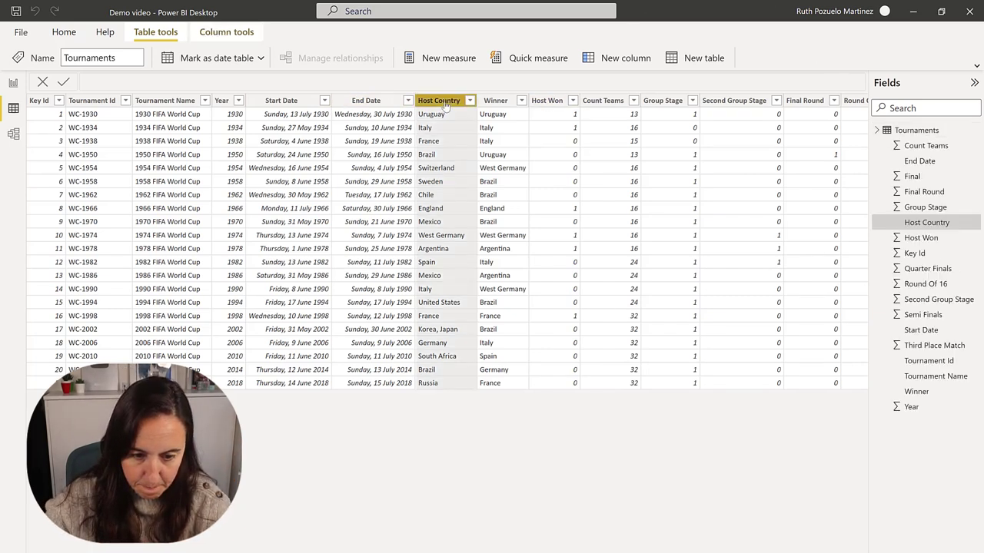
left_click(498, 103)
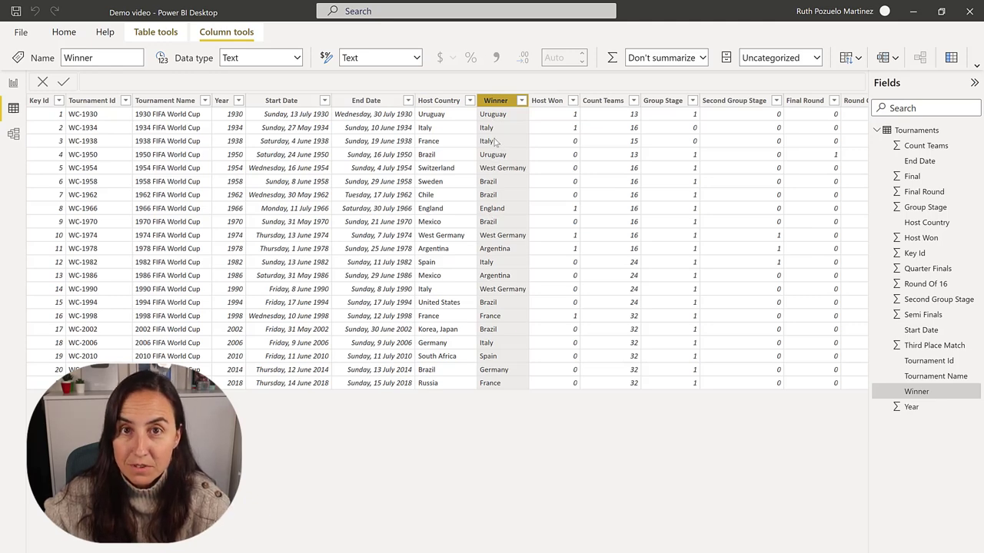
Build a table visual on the report page with the Winner field and a second Winner column aggregated as Count
left_click(13, 83)
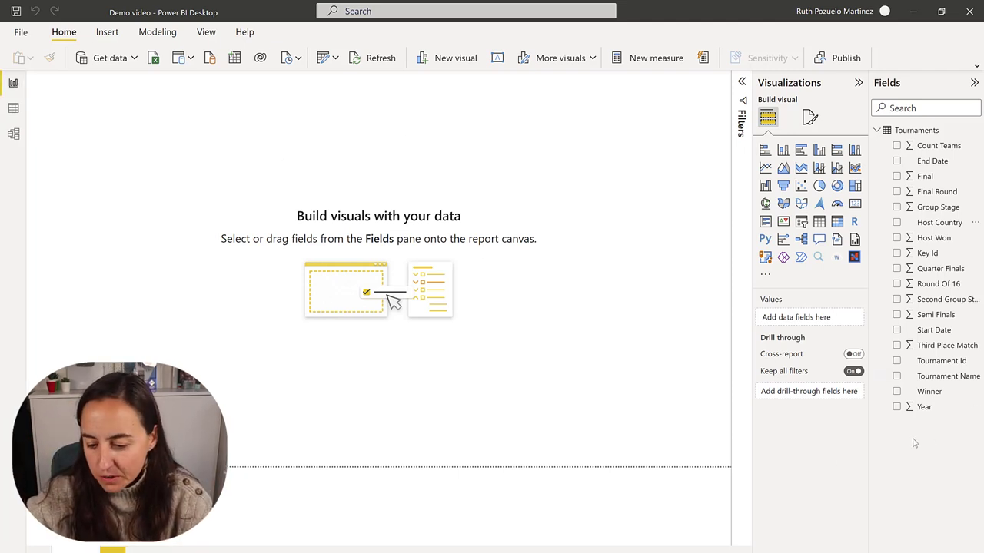
left_click_drag(932, 393, 255, 224)
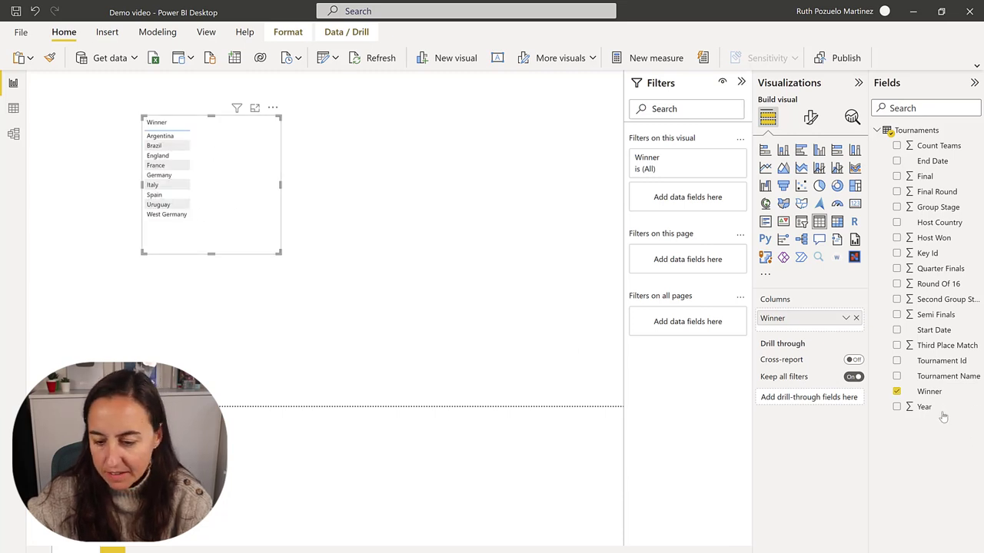
left_click_drag(933, 395, 253, 220)
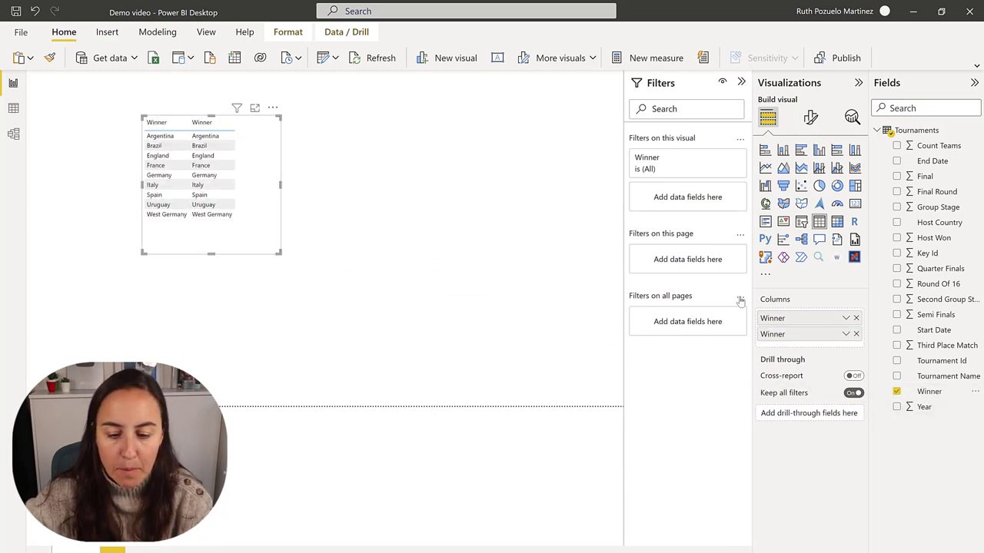
left_click(845, 333)
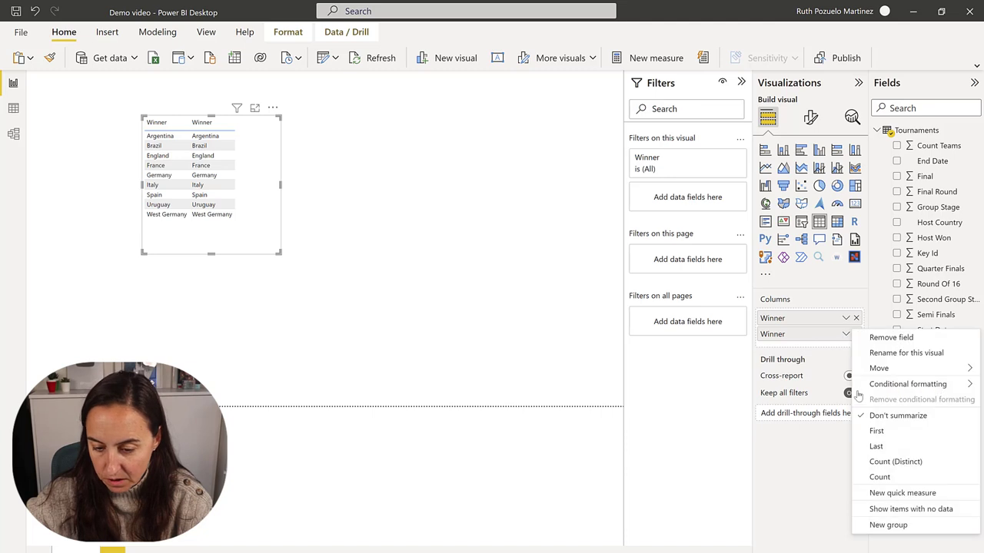
left_click(892, 475)
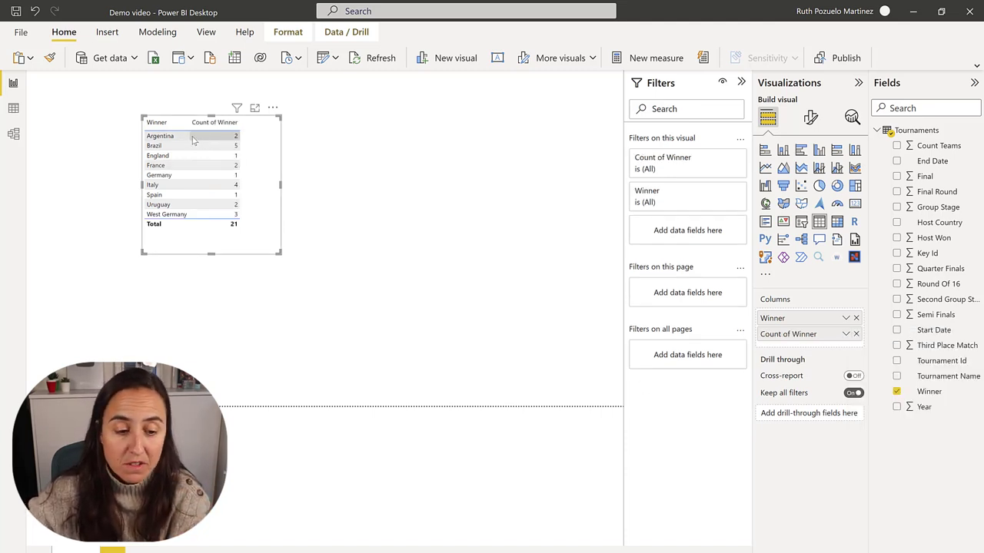
Sort the table visual by Count of Winner in descending order, collapse the filters area and deselect the visual
left_click(222, 126)
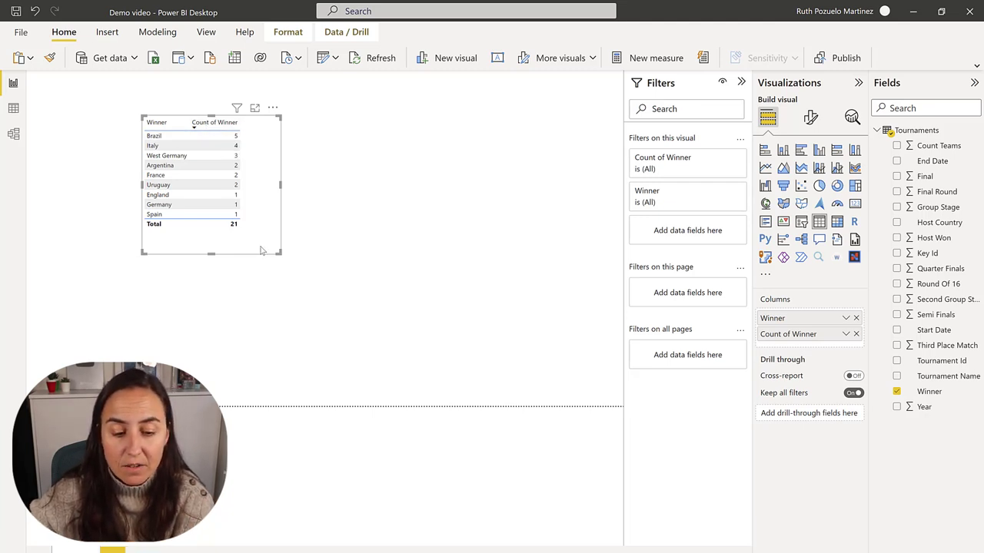
left_click(741, 82)
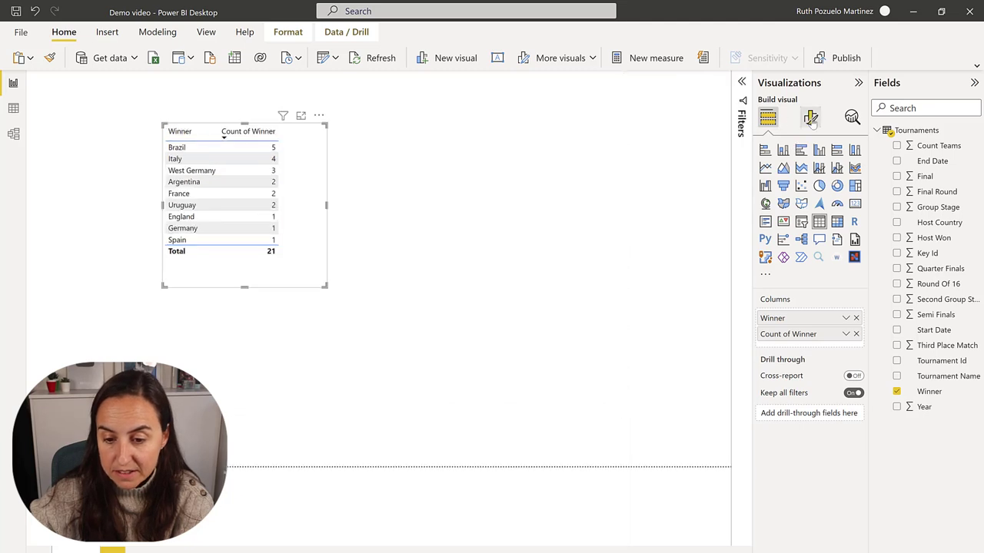
left_click(811, 119)
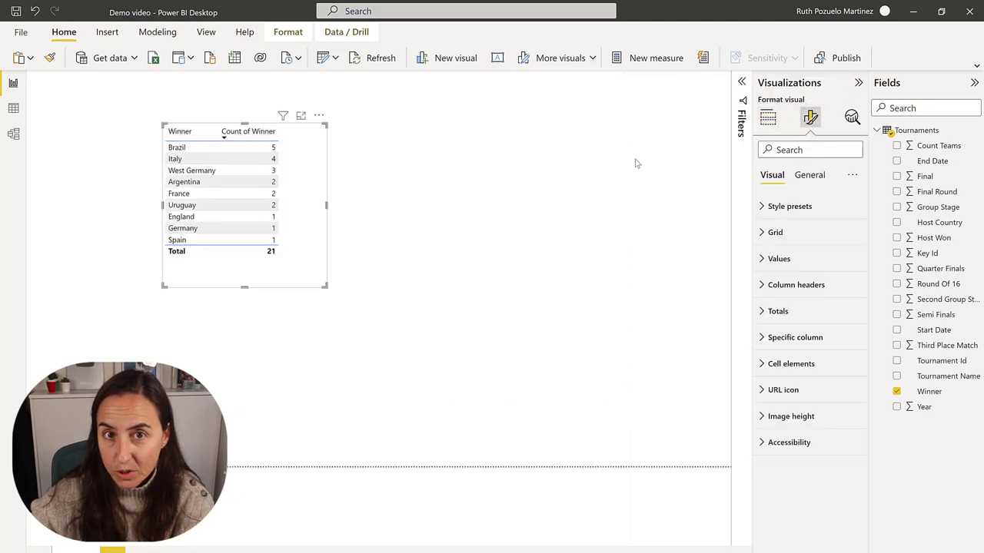
left_click(420, 231)
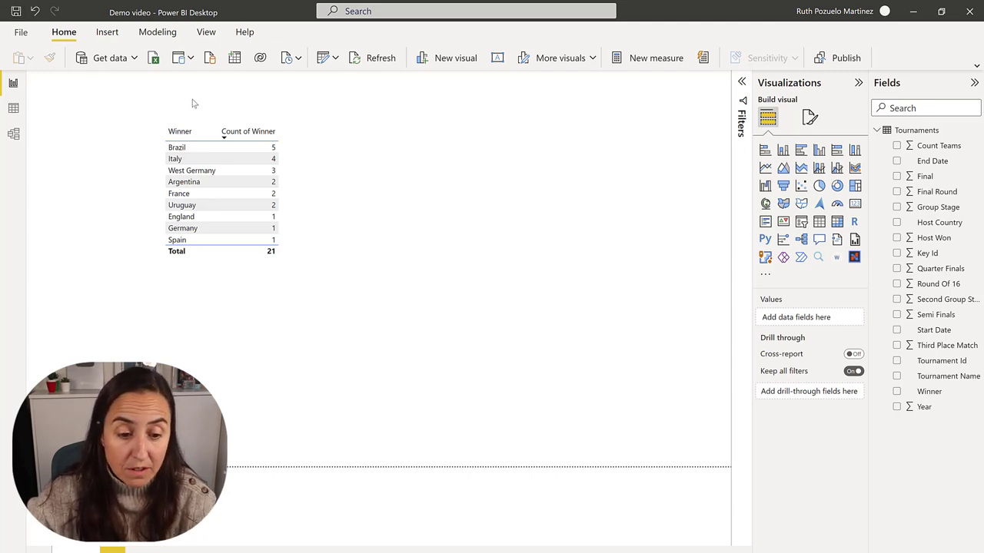
Create a new calculated table from the data view of the Tournaments model
left_click(13, 107)
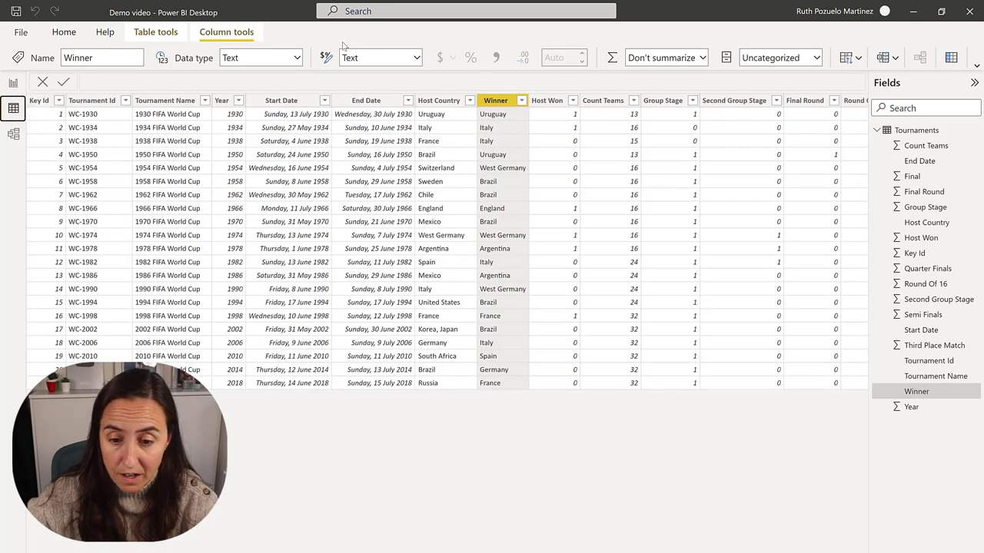
left_click(139, 37)
left_click(691, 61)
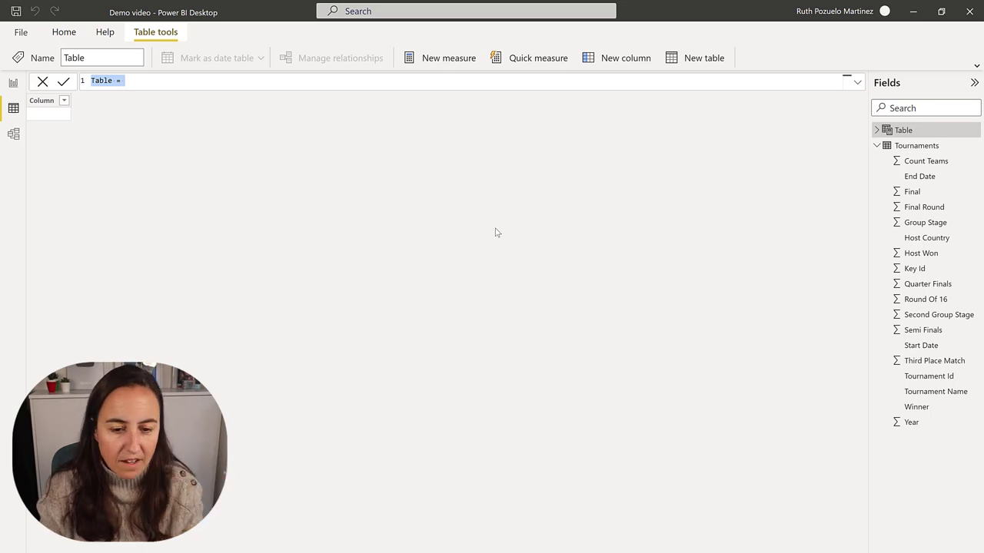
On a new line of the table formula, begin a SUMMARIZE of Tournaments grouped by Tournaments[Winner]
key("End")
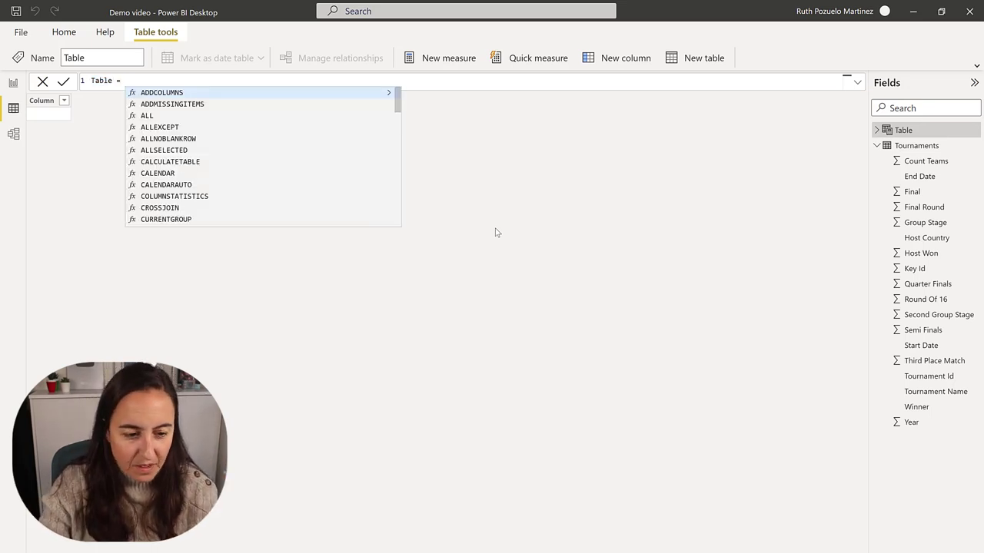
key("shift+Return")
type("d")
key("BackSpace")
type("summ")
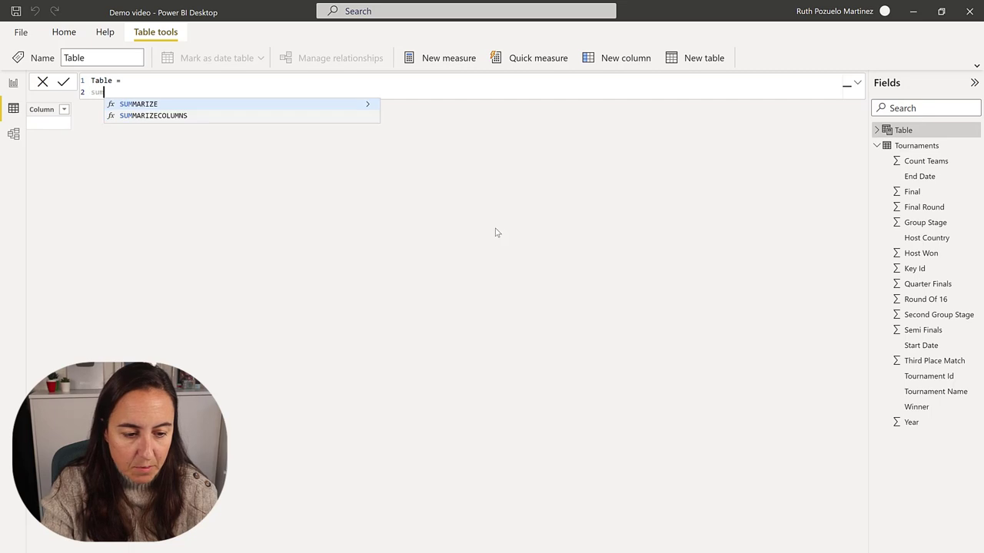
key("Tab")
type("t")
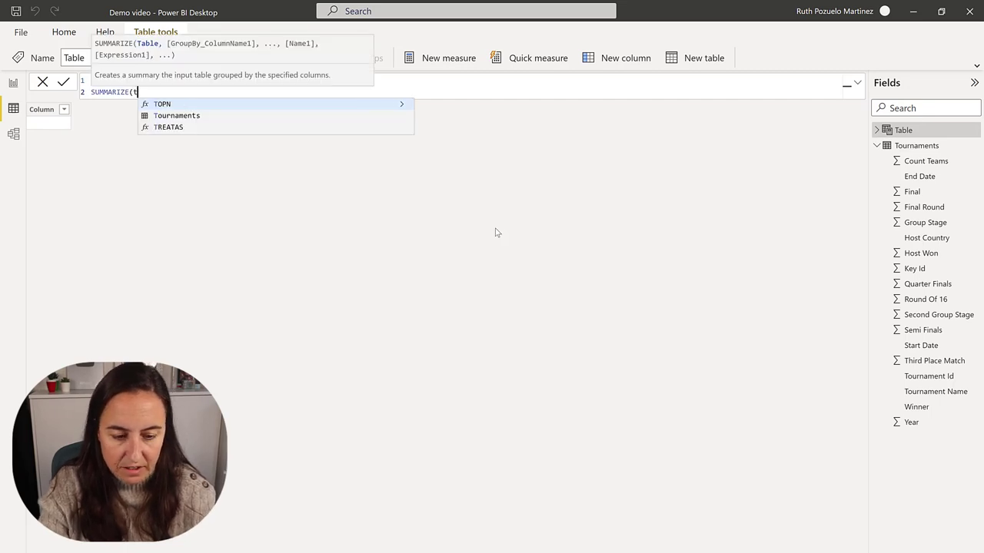
key("Down")
key("Tab")
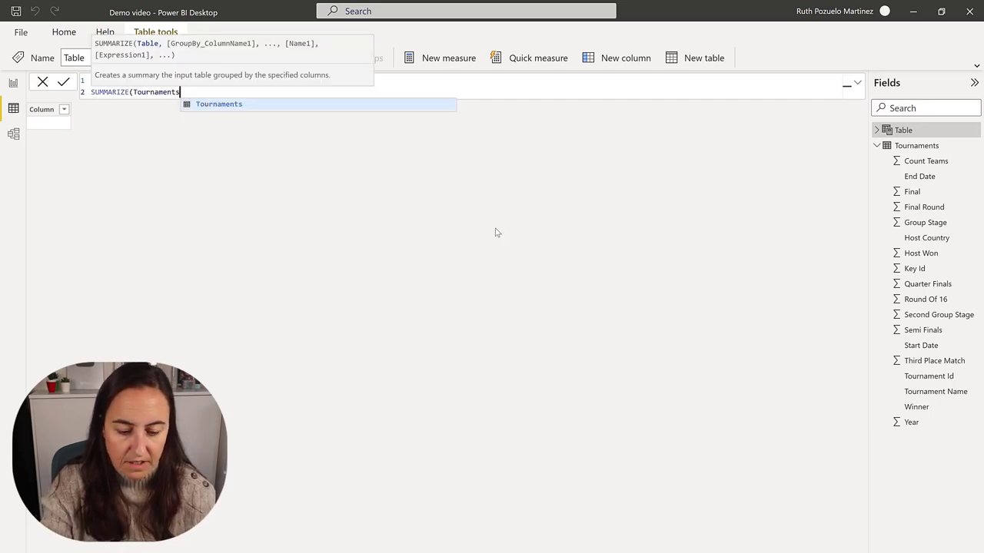
type(", ")
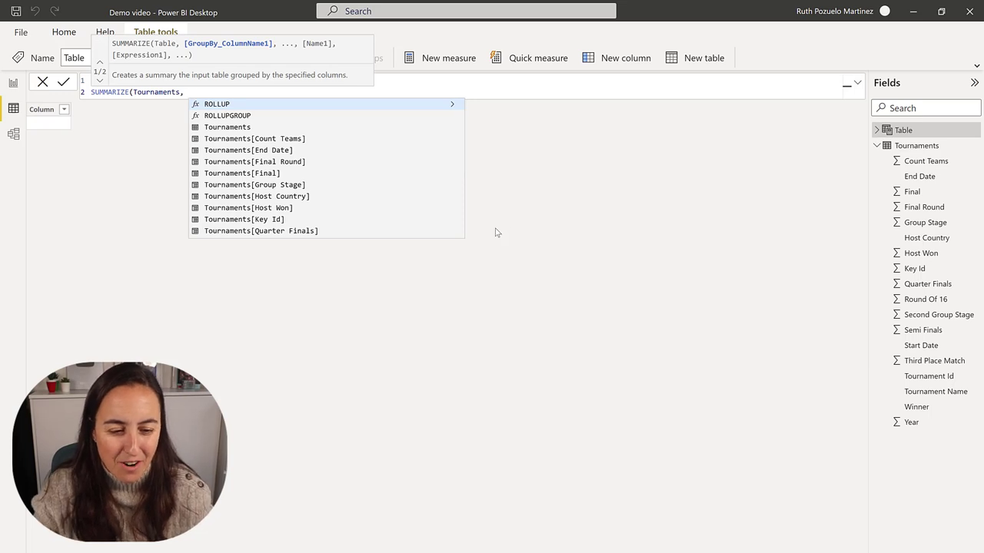
type("w")
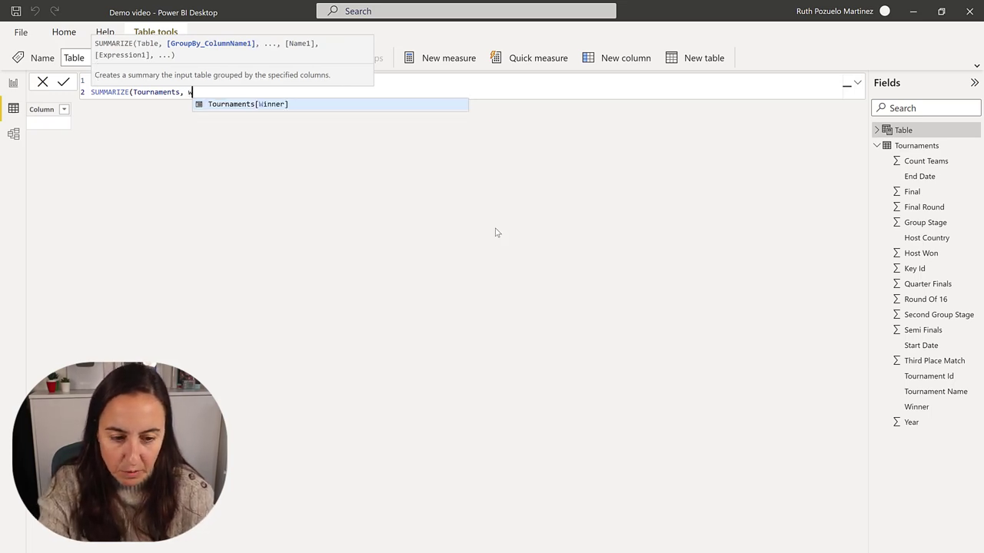
key("Tab")
Add "count winners" as the name of the summary column in the SUMMARIZE formula
type(", \"")
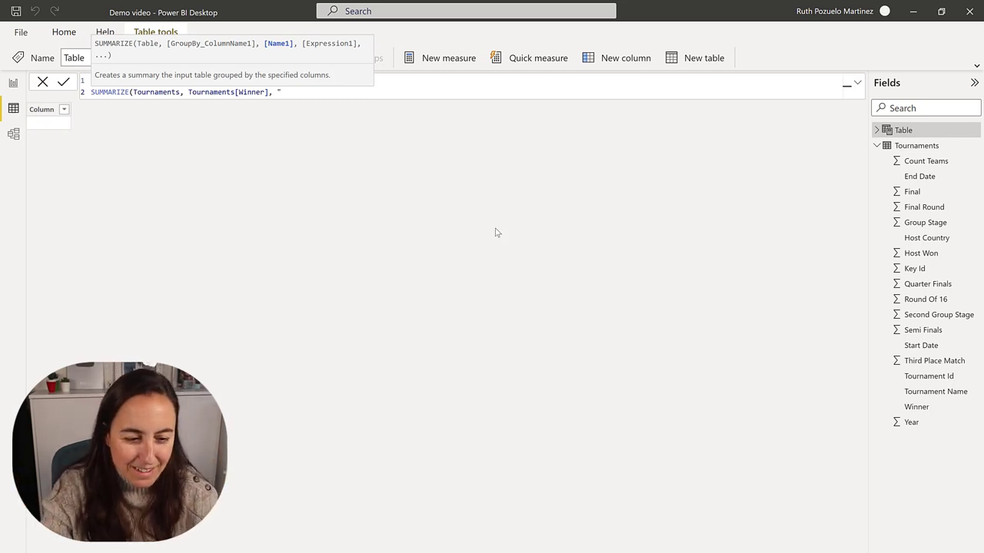
type("inners")
key("BackSpace")
key("BackSpace")
key("BackSpace")
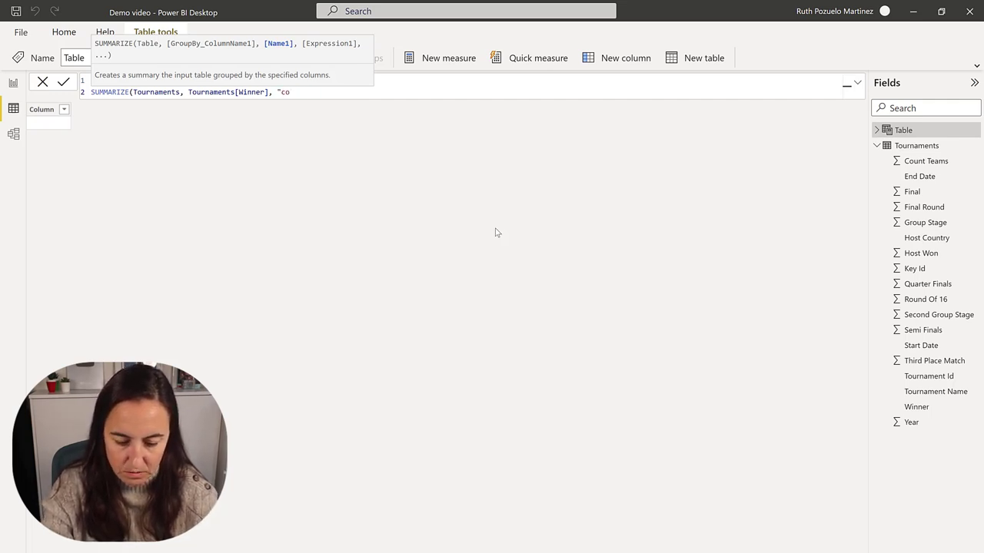
type("cocount w")
key("BackSpace")
key("BackSpace")
key("BackSpace")
key("BackSpace")
type("unt winne")
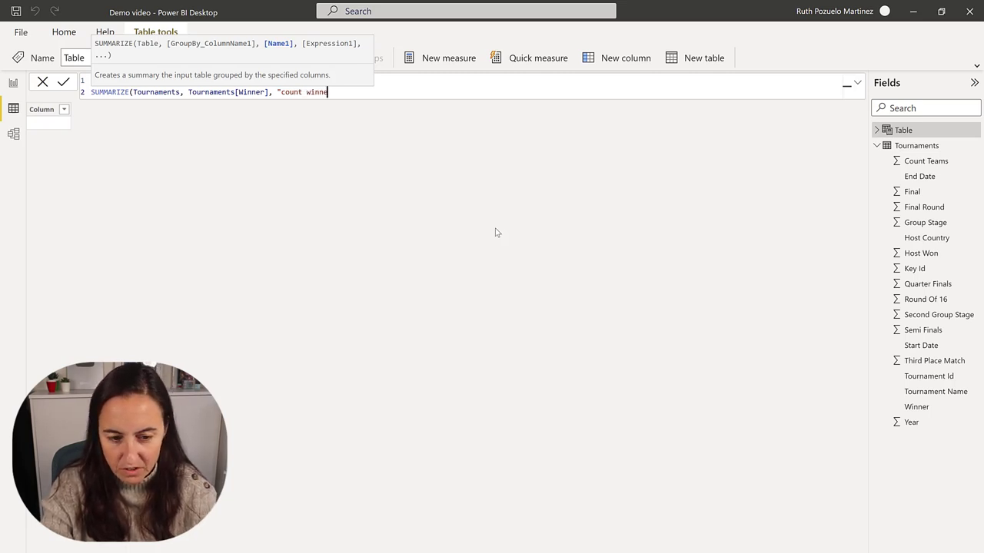
type("rs\", c")
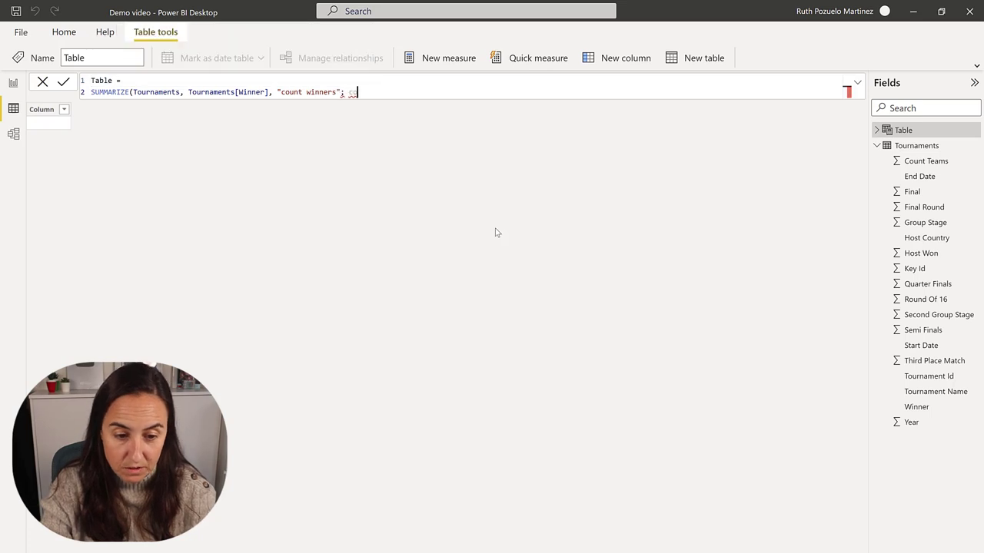
Define the summary column's expression as COUNT(Tournaments[Winner]), close the SUMMARIZE function and commit the table formula
type("oun")
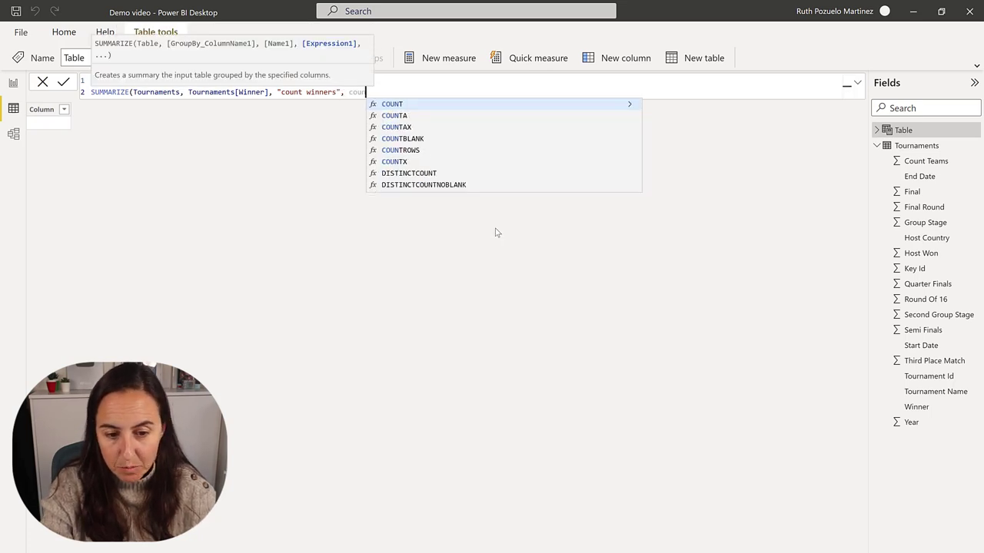
key("Tab")
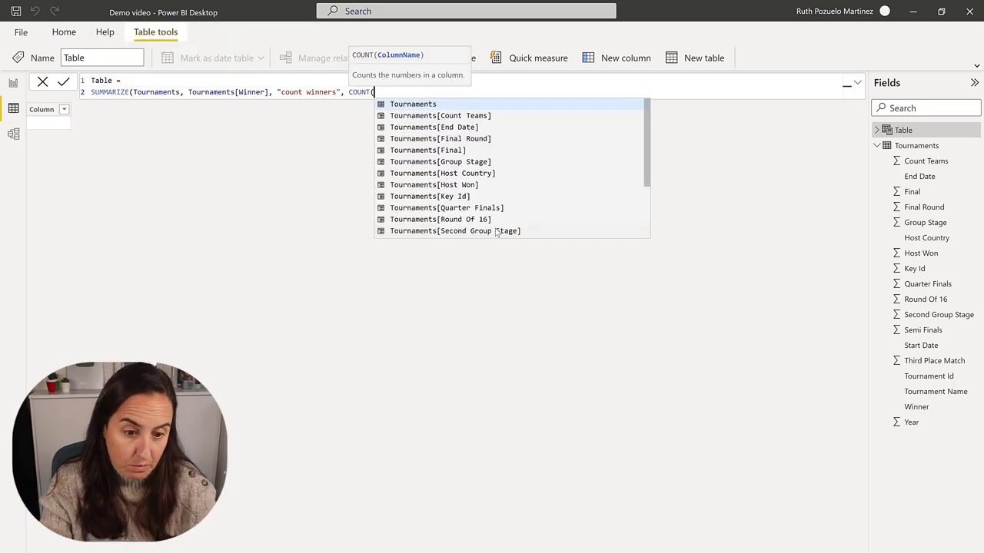
type("win")
key("Tab")
type(")")
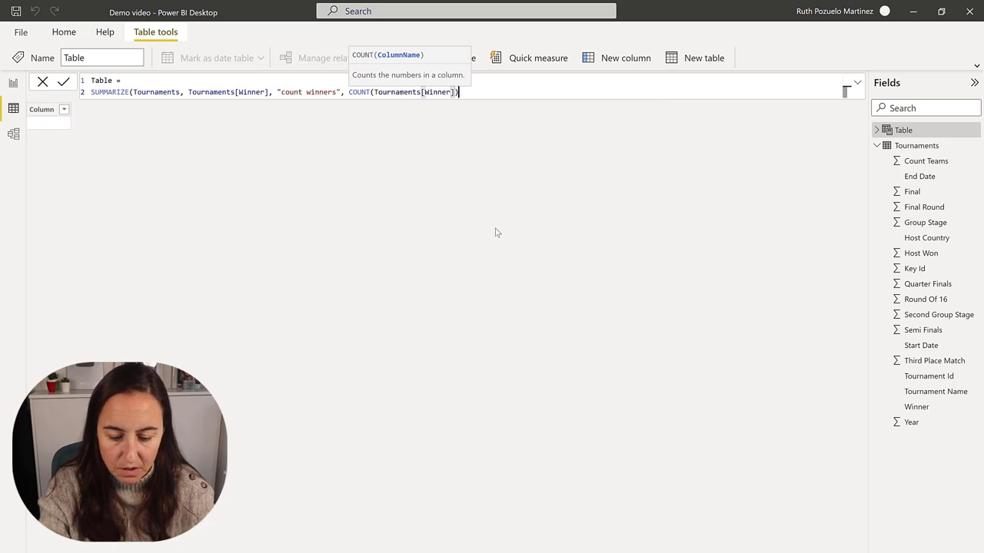
key("Return")
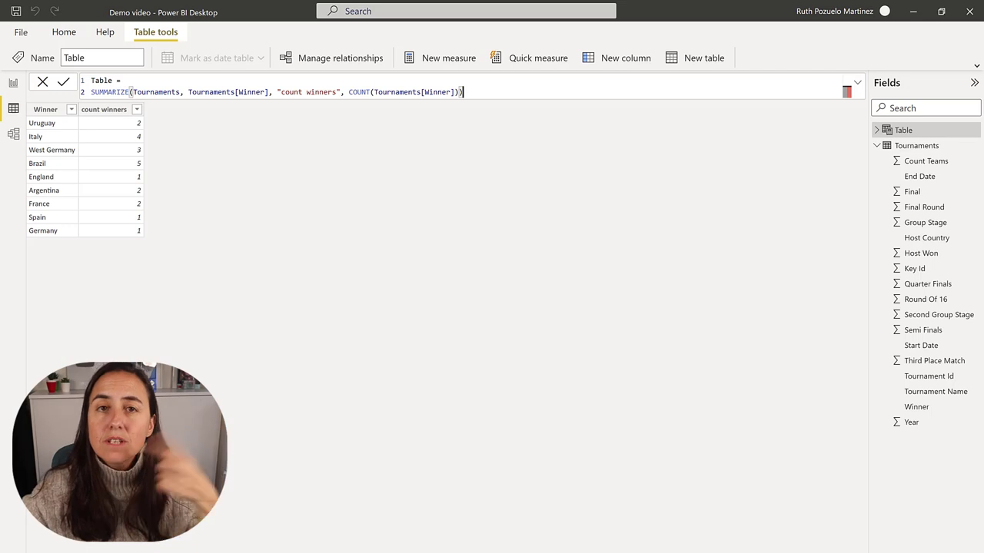
Sort the new calculated table by the count winners column in descending order
mouse_move(477, 552)
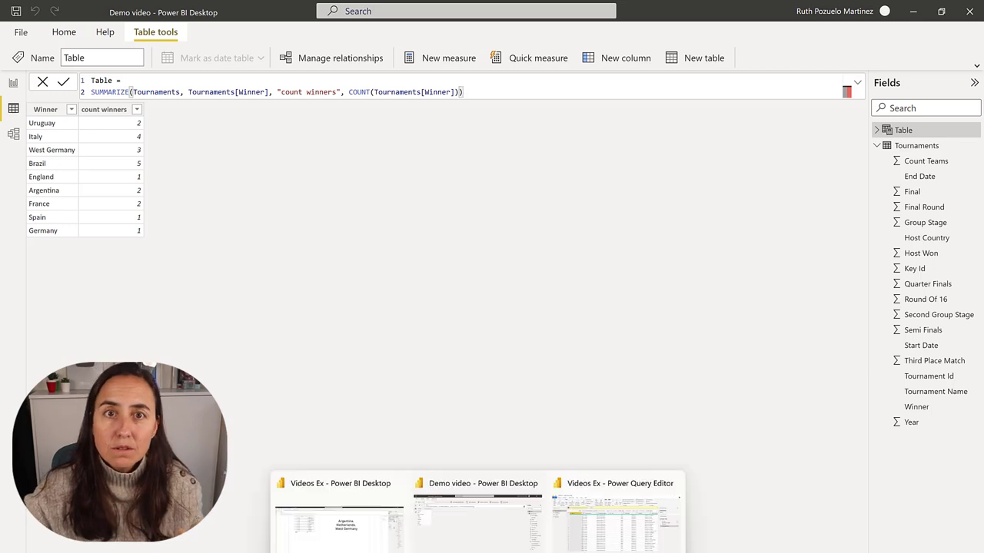
left_click(141, 111)
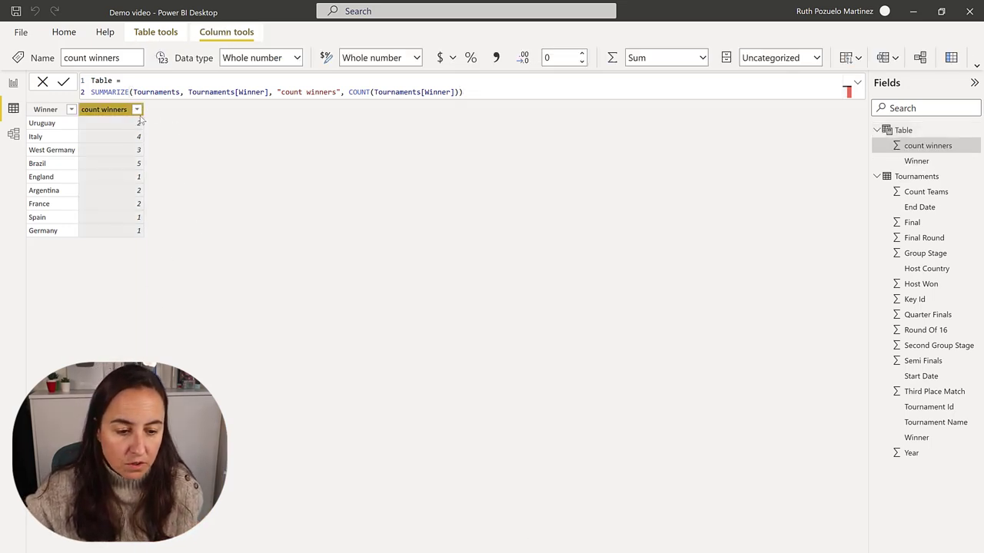
left_click(136, 110)
left_click(158, 124)
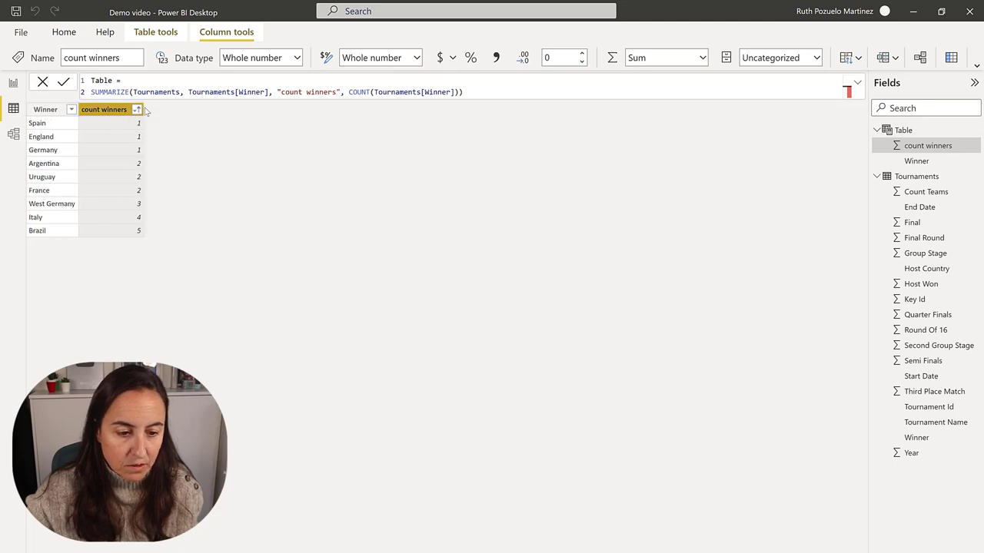
left_click(137, 110)
left_click(151, 139)
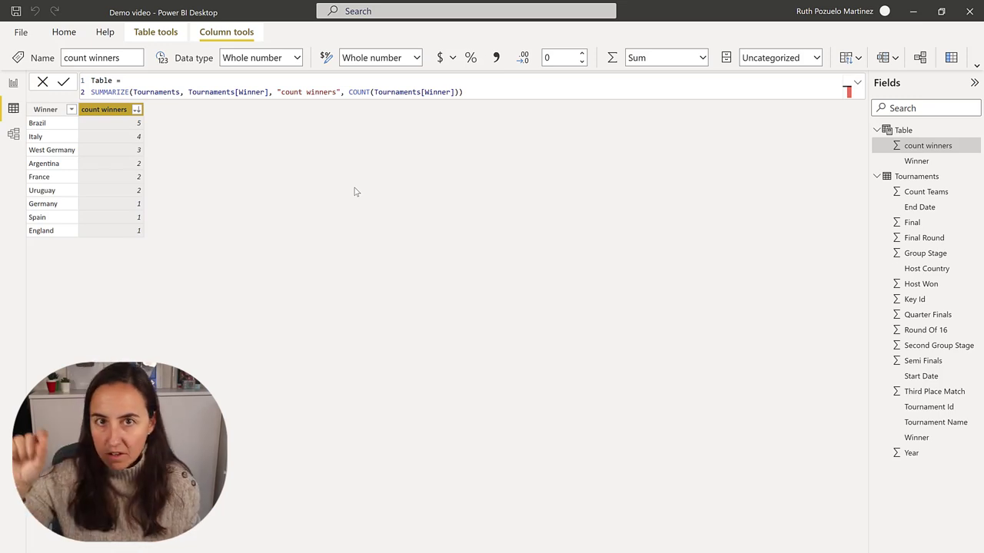
Start a TOPN function with an N value of 1 on a new line above SUMMARIZE in the table formula
left_click(141, 81)
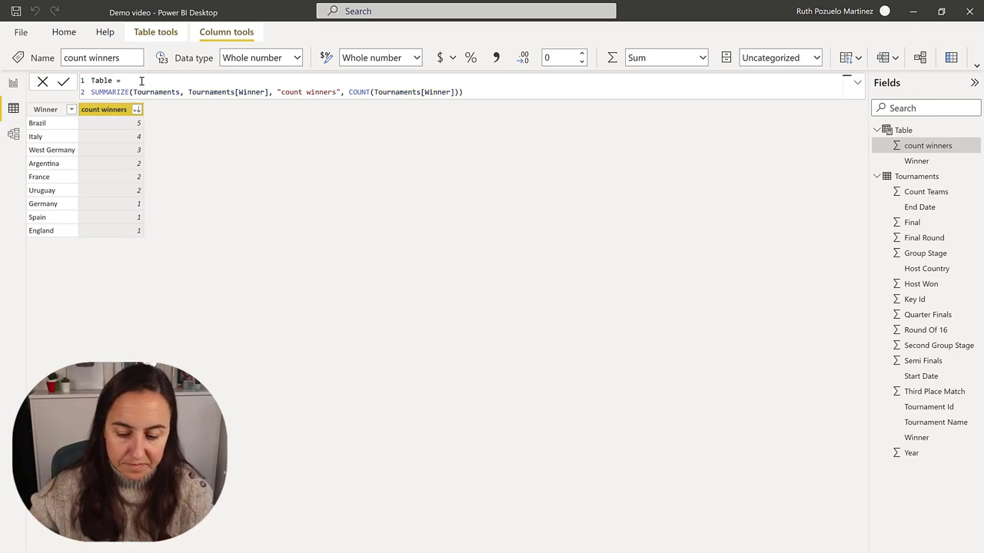
key("Return")
type("top")
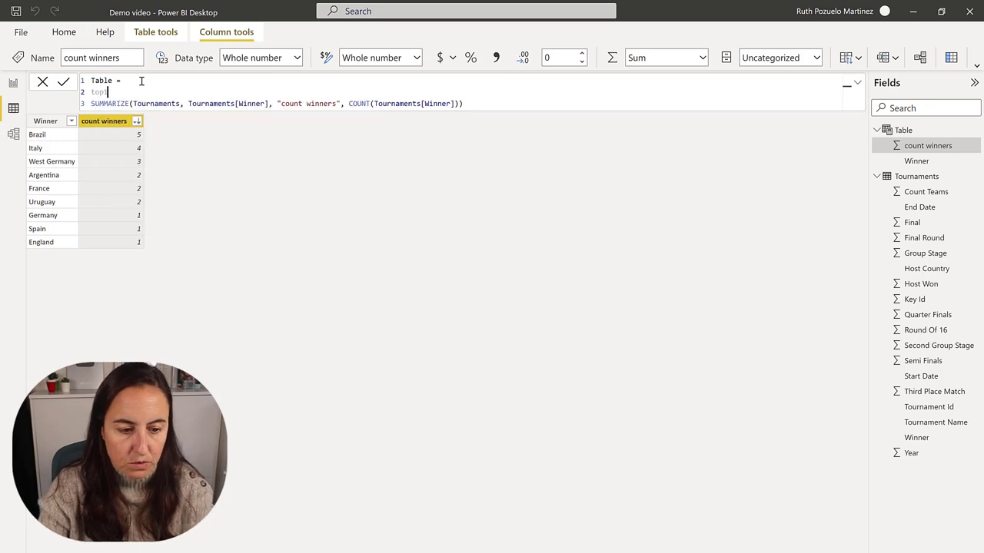
key("Tab")
type("1")
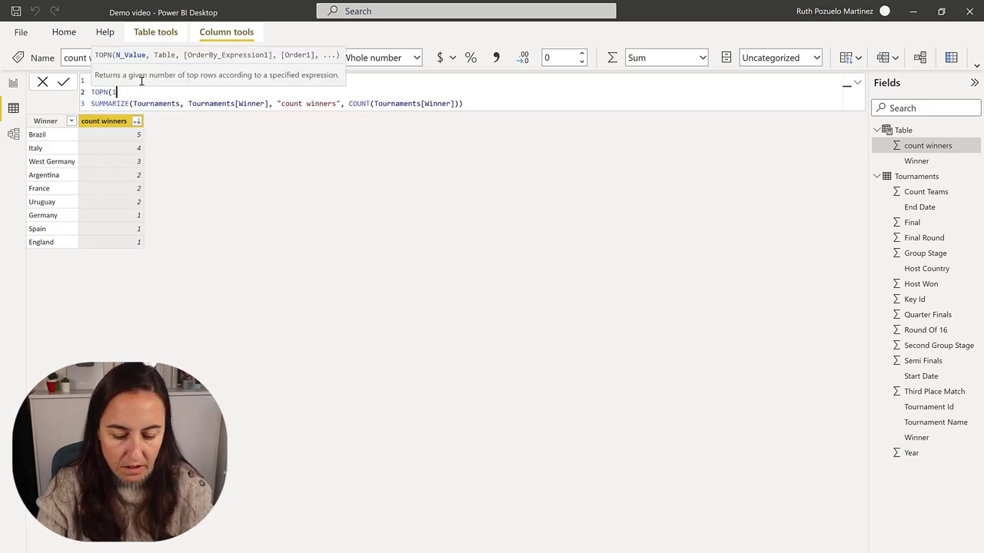
type(",")
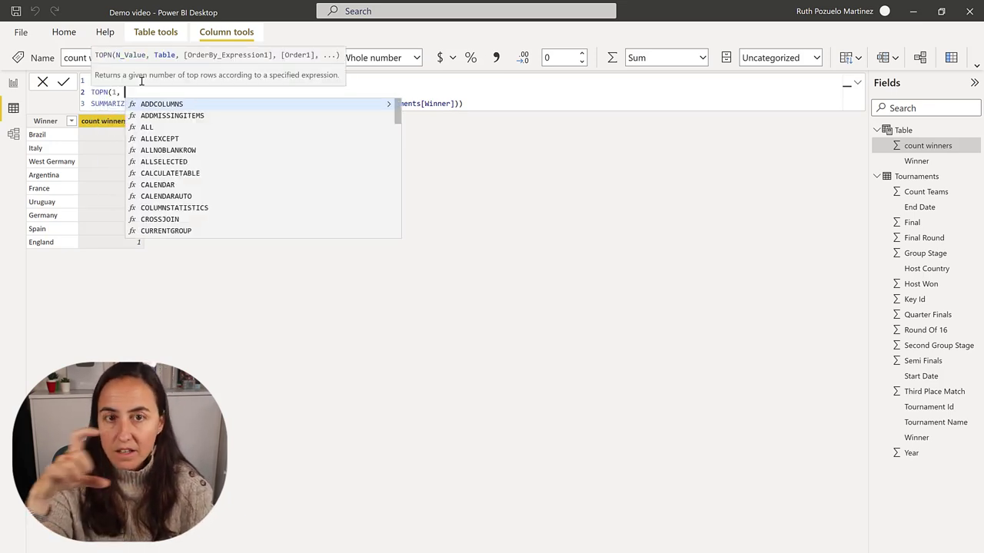
Add [count winners] as the TOPN ordering expression after SUMMARIZE, close the function and commit the table formula
left_click(493, 103)
type(", coun")
key("Up")
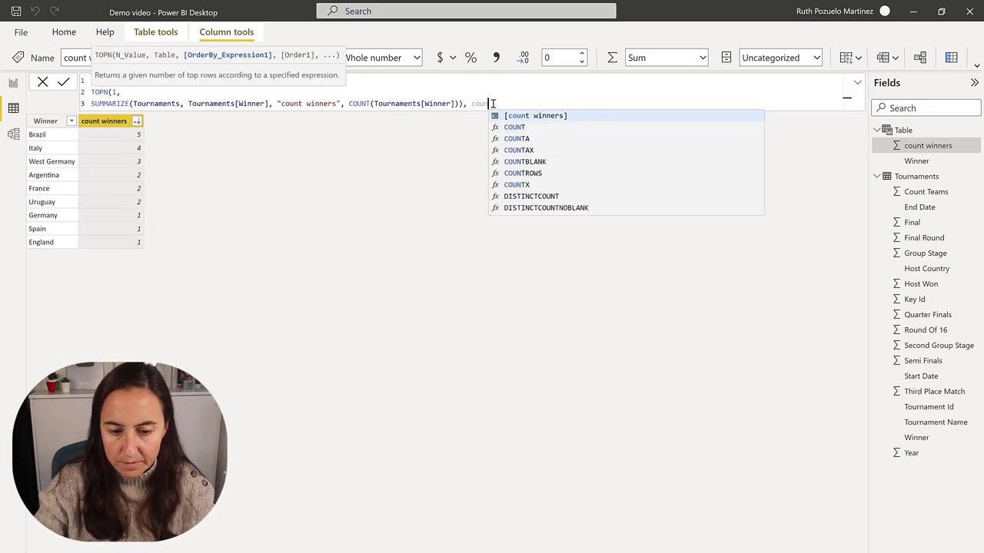
key("Tab")
type(")")
key("Return")
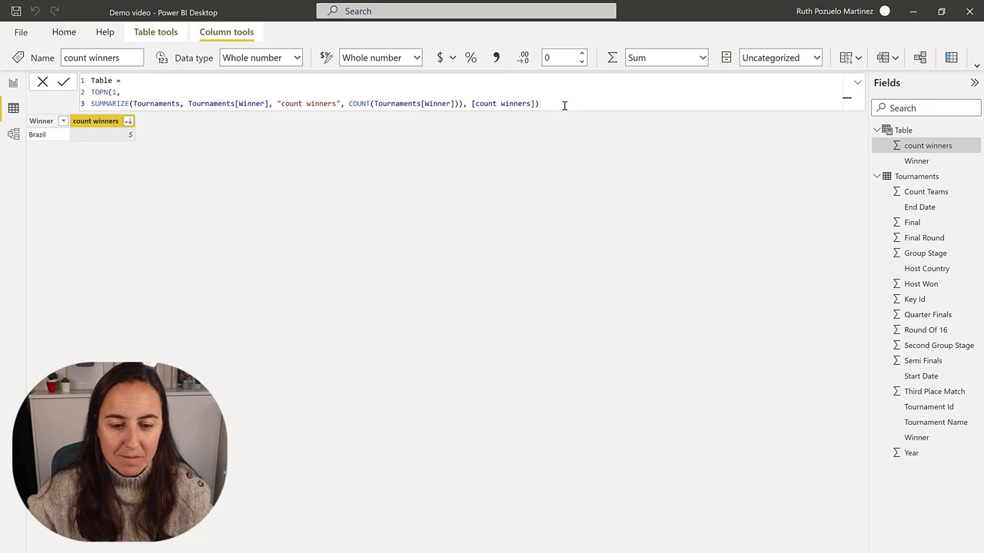
Copy the whole TOPN expression from the calculated table's formula and return to the report view
left_click_drag(492, 105, 87, 93)
key("ctrl+c")
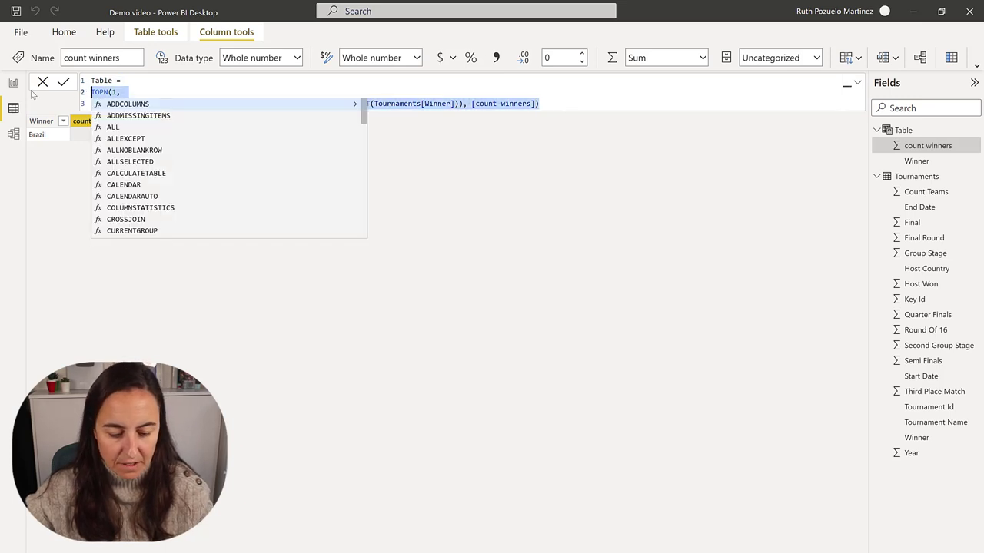
left_click(13, 83)
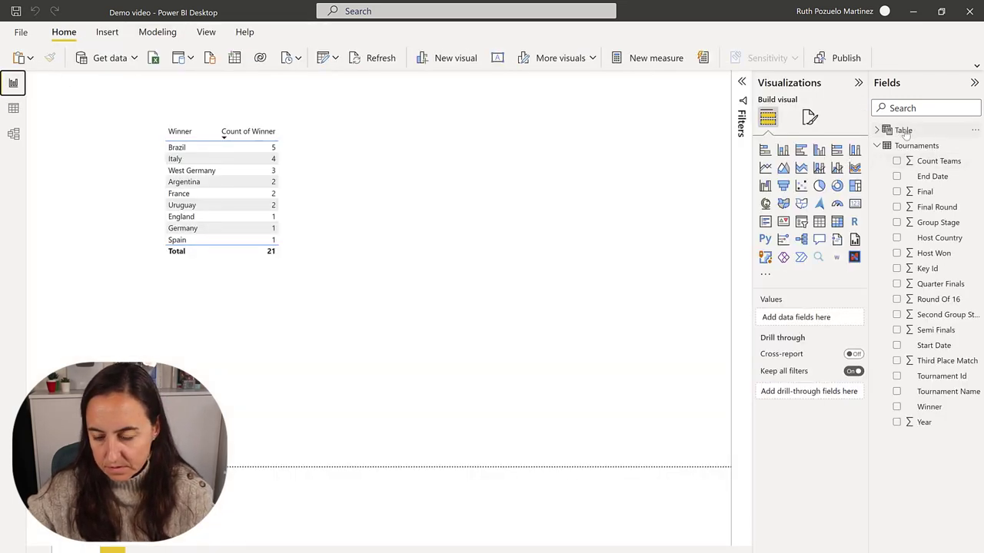
Create an empty manually entered table named Answers in Power Query Editor and apply it to the model
left_click(323, 57)
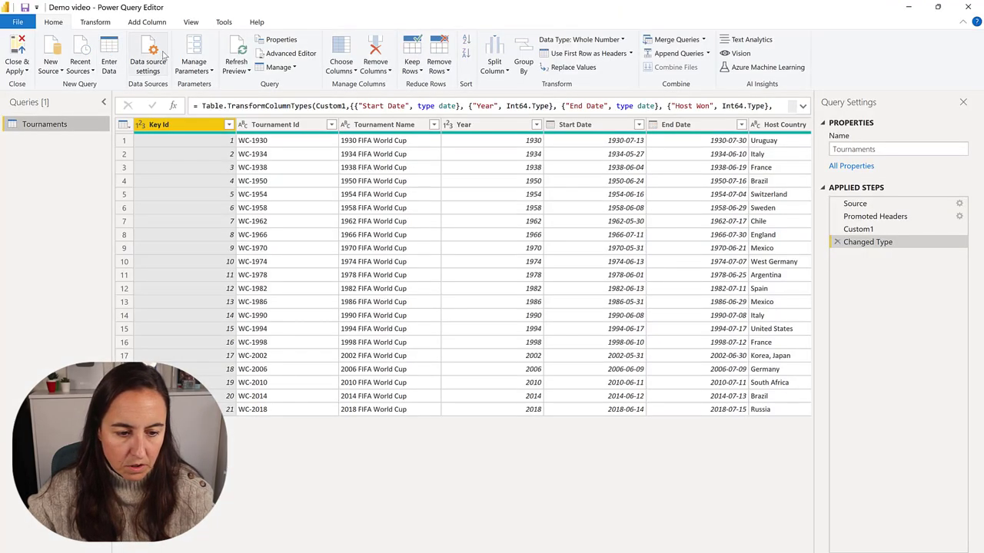
left_click(124, 60)
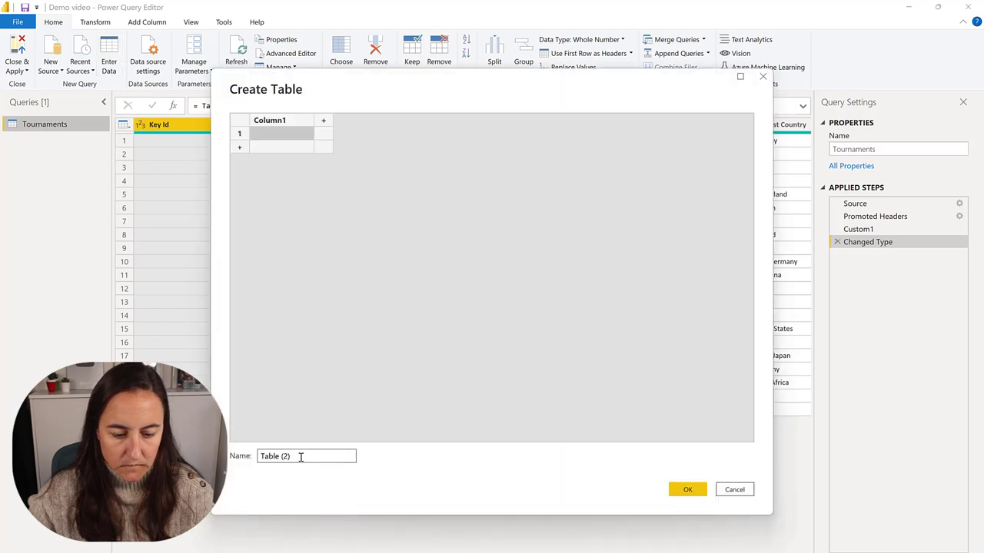
left_click_drag(301, 457, 229, 445)
type("Anssers")
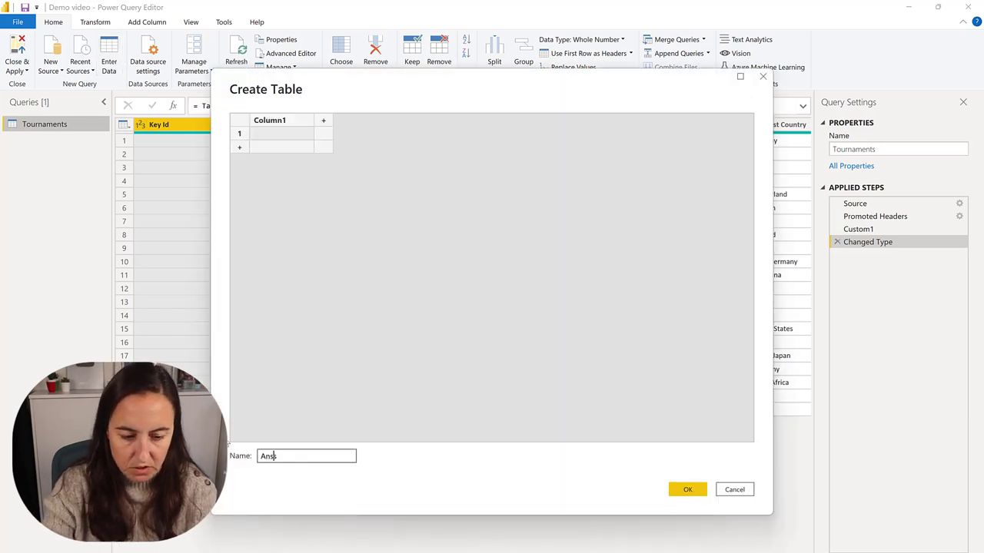
type("swers")
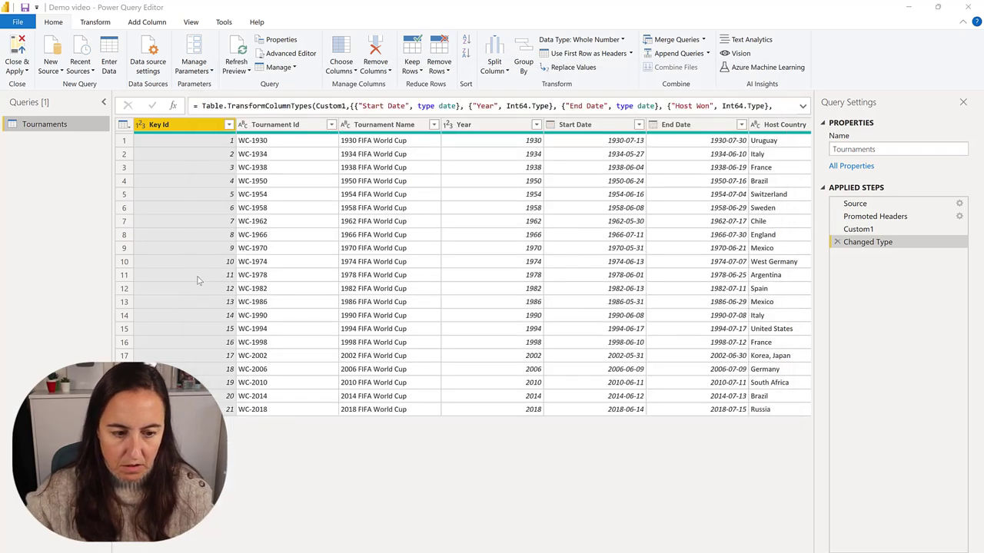
key("ctrl+v")
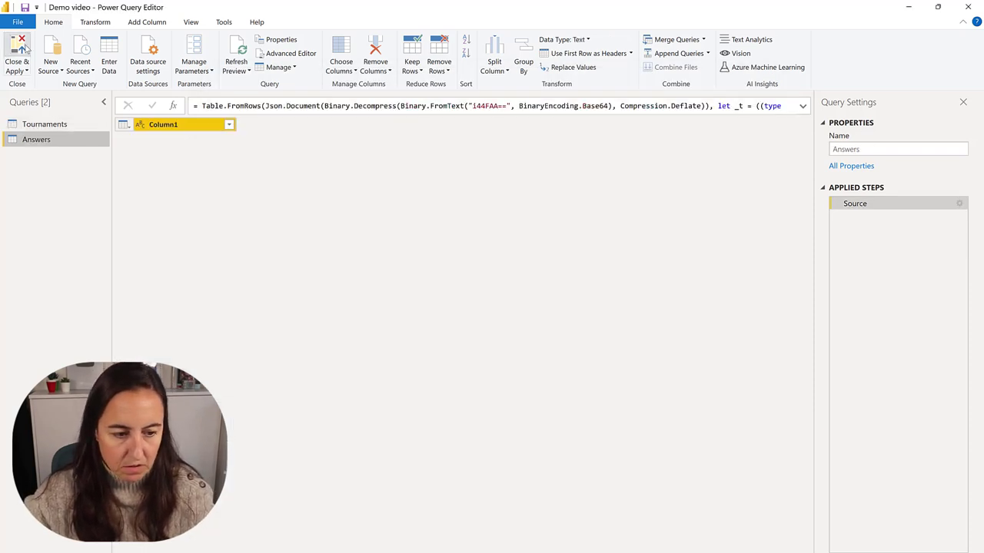
left_click(25, 48)
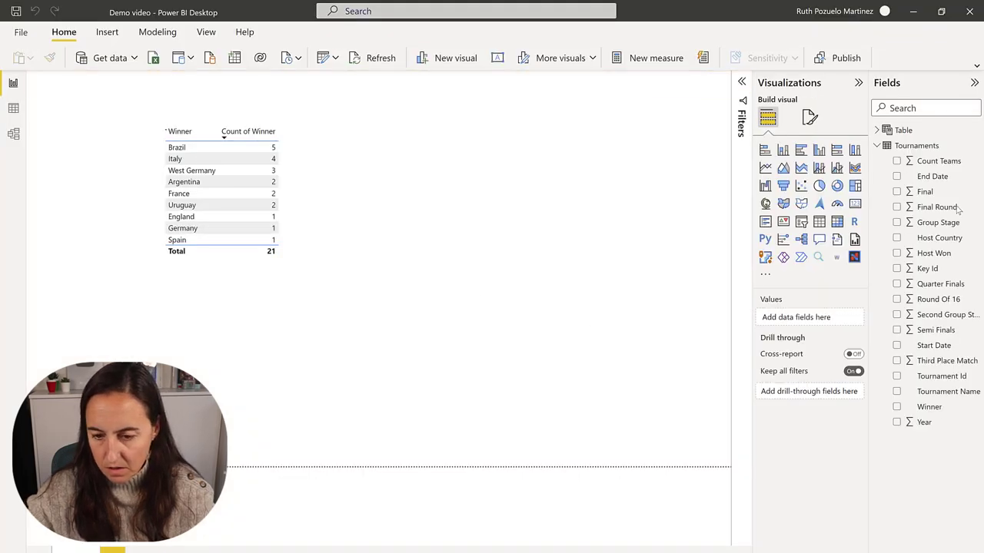
Create a new measure in the Answers table and paste the copied TOPN expression as its formula
right_click(911, 132)
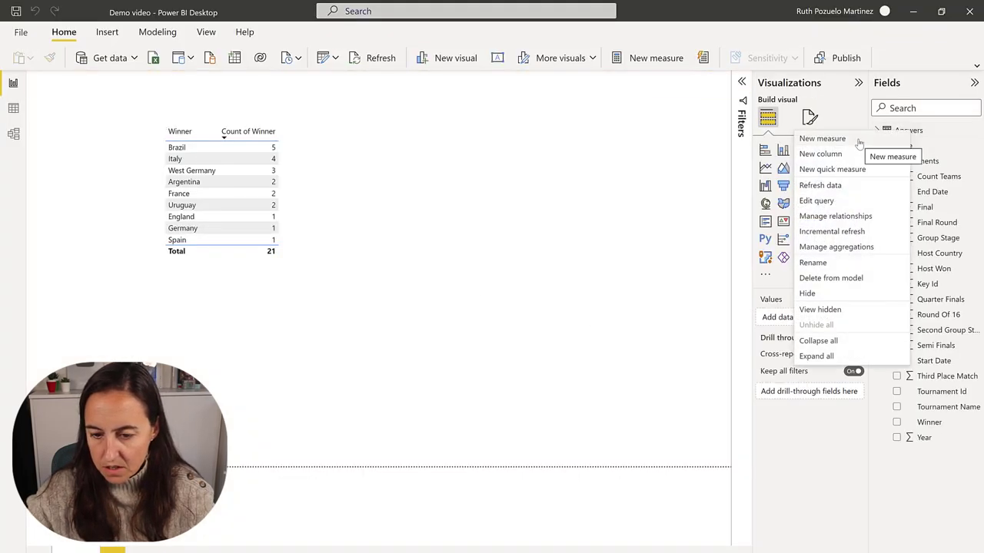
left_click(859, 146)
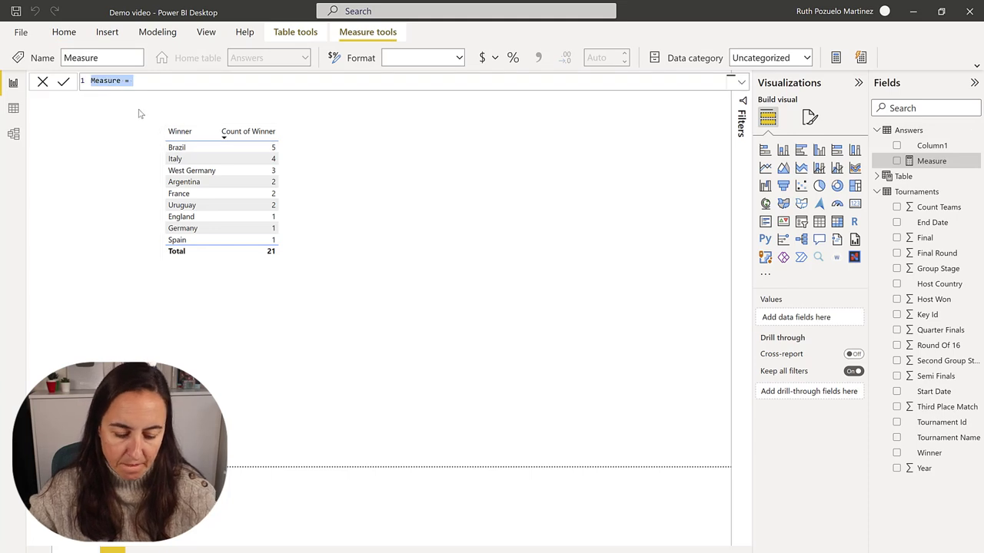
key("ctrl+v")
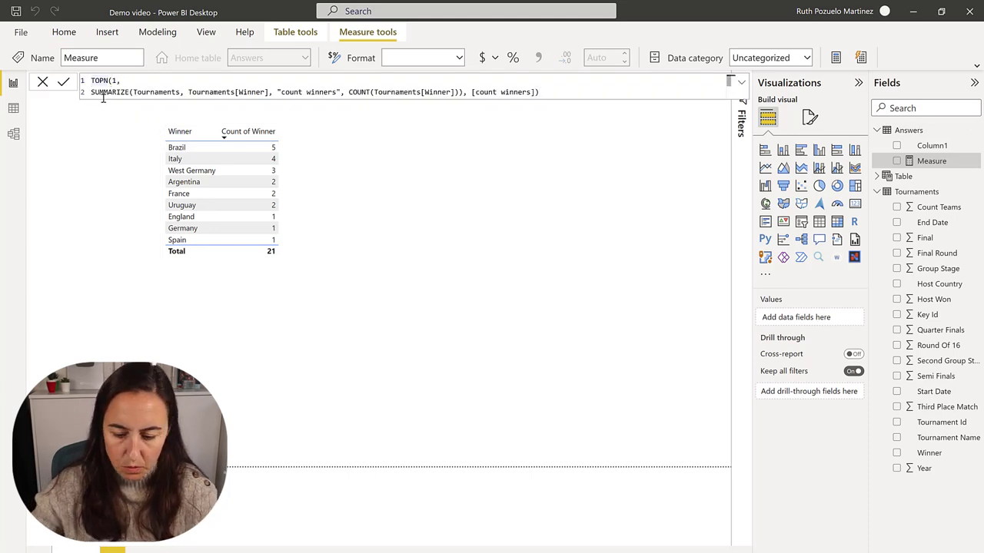
Name the measure Q1 on a line above the TOPN expression, leaving an empty line after "Q1 ="
key("shift+Return")
key("Up")
type("Q1")
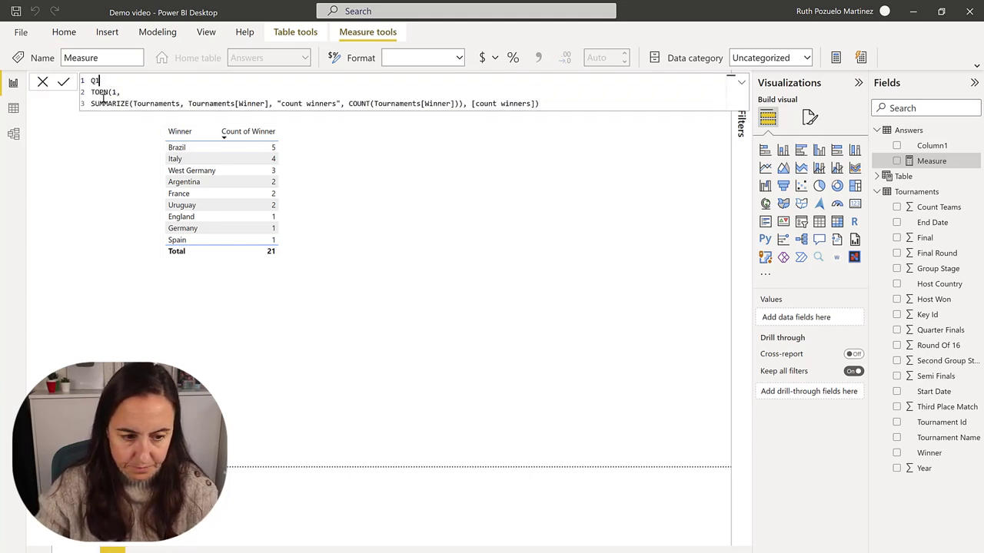
type(" =")
key("shift+Return")
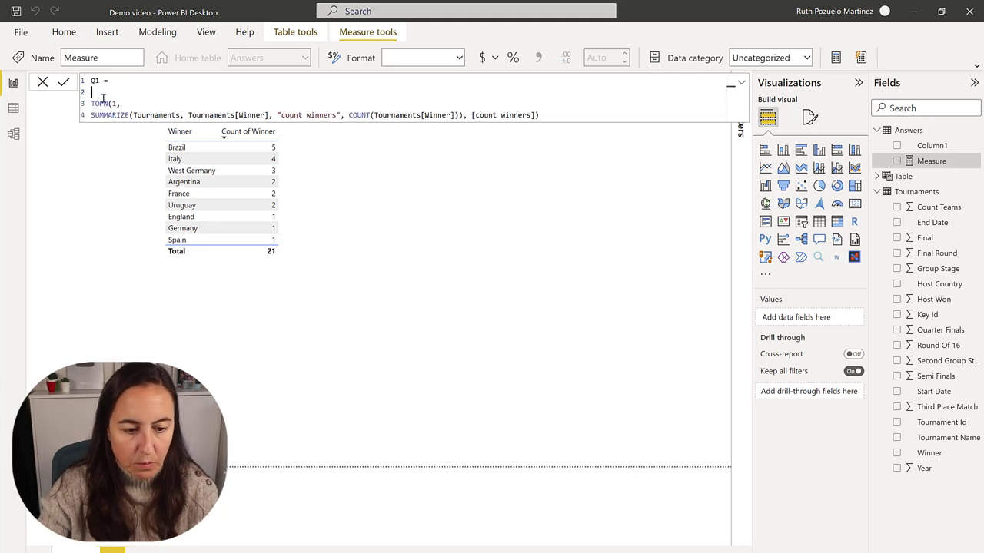
Begin a CALCULATE function above TOPN in the Q1 formula, with a separate indented line for its expression
type("CALCULATE(")
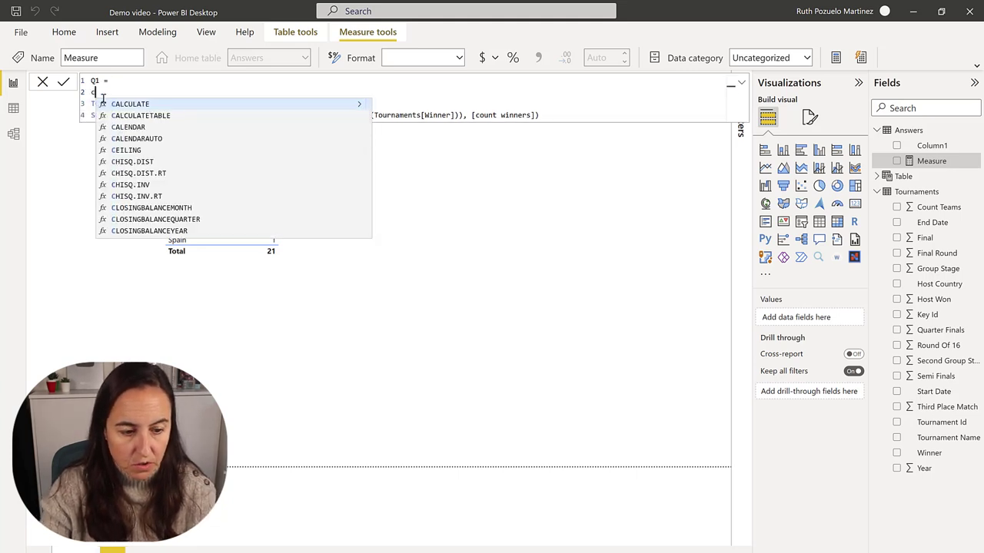
key("shift+Return")
type("se")
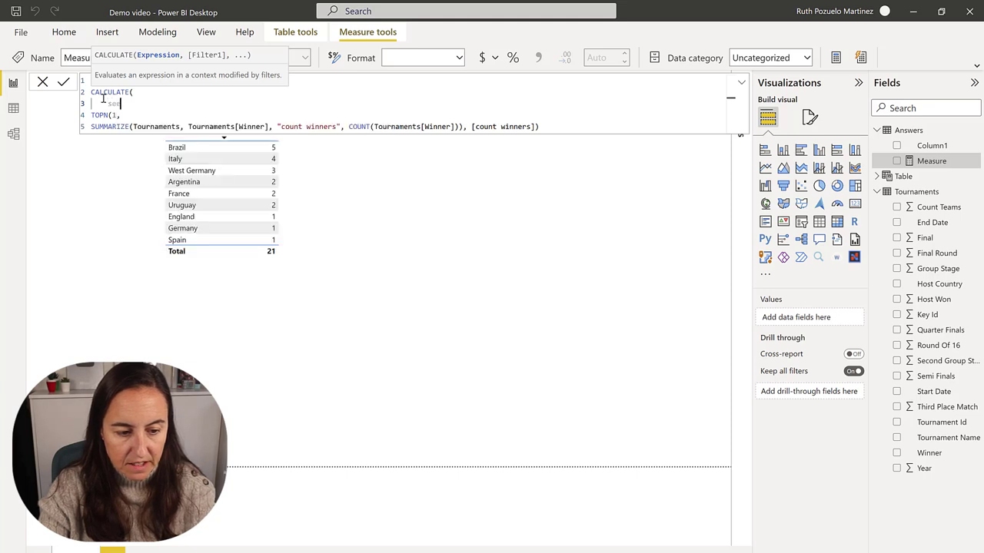
type("le")
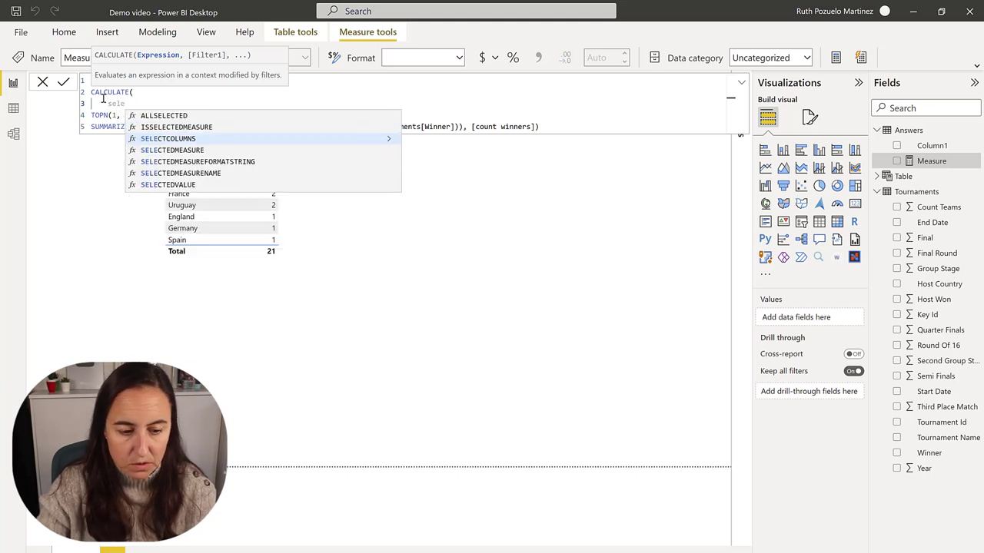
key("Down")
key("Tab")
key("BackSpace")
key("BackSpace")
key("BackSpace")
key("BackSpace")
key("BackSpace")
key("BackSpace")
key("BackSpace")
key("BackSpace")
key("BackSpace")
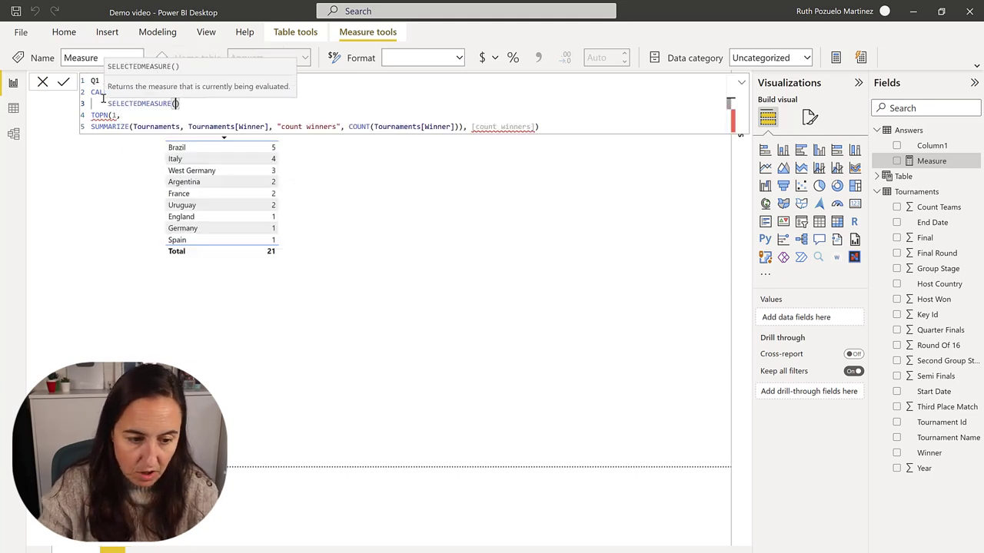
Use SELECTEDVALUE(Tournaments[Winner]) as the CALCULATE expression with TOPN as its filter, close CALCULATE and commit the Q1 measure
key("Down")
key("Down")
key("Down")
key("Tab")
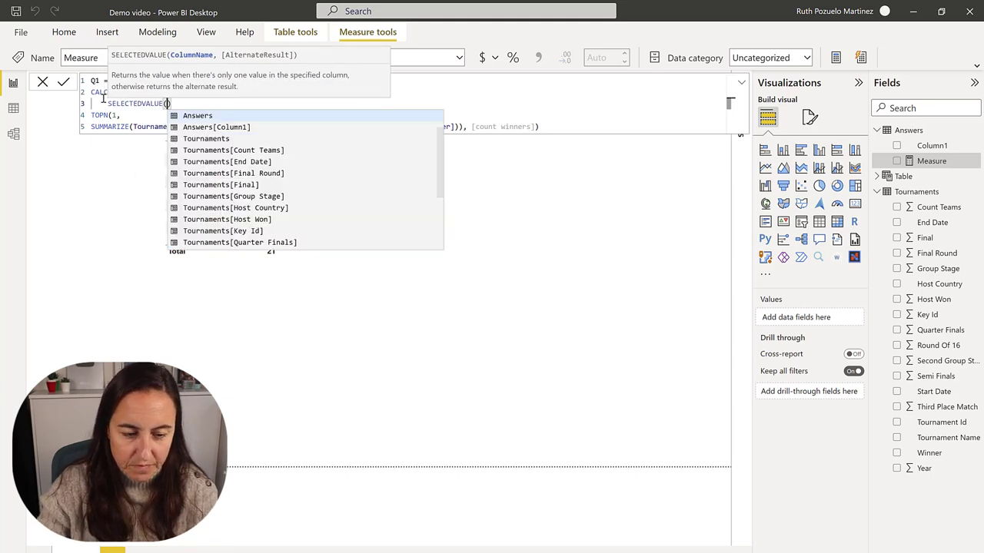
type("tour")
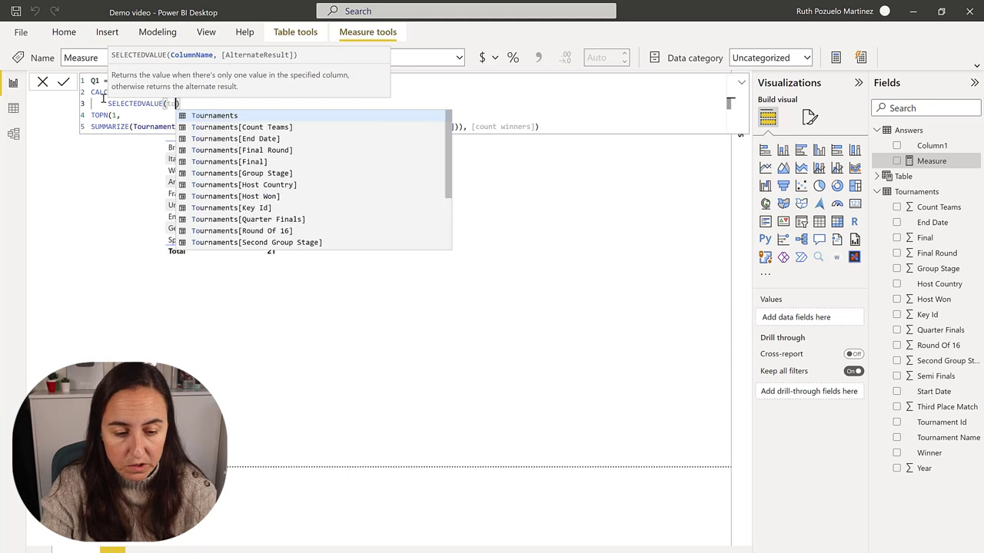
key("Down")
key("Down")
key("Down")
key("Down")
key("Down")
key("Down")
key("Down")
key("Down")
key("Down")
key("Down")
key("Down")
key("Down")
key("Down")
key("Down")
key("Down")
key("Down")
key("Down")
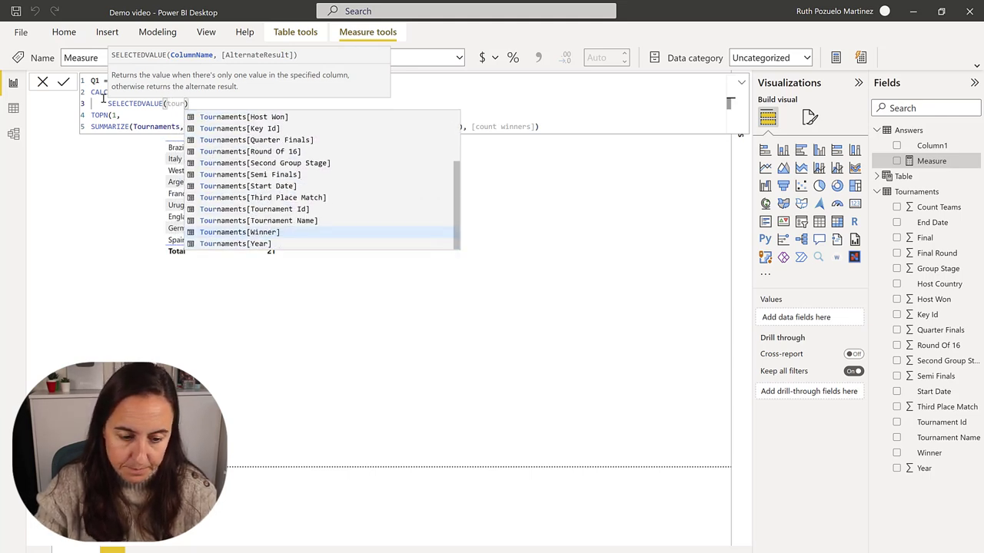
key("Tab")
type(",")
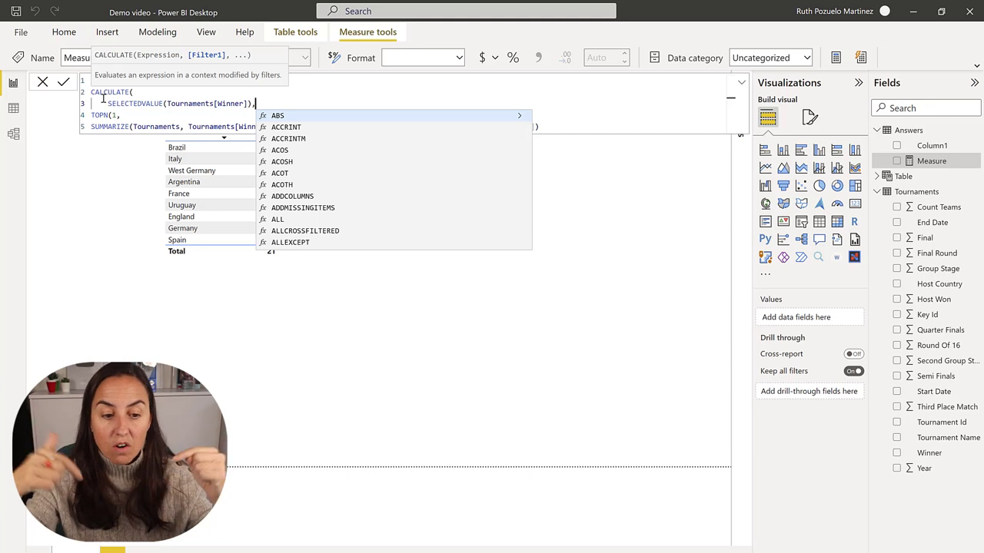
left_click(595, 131)
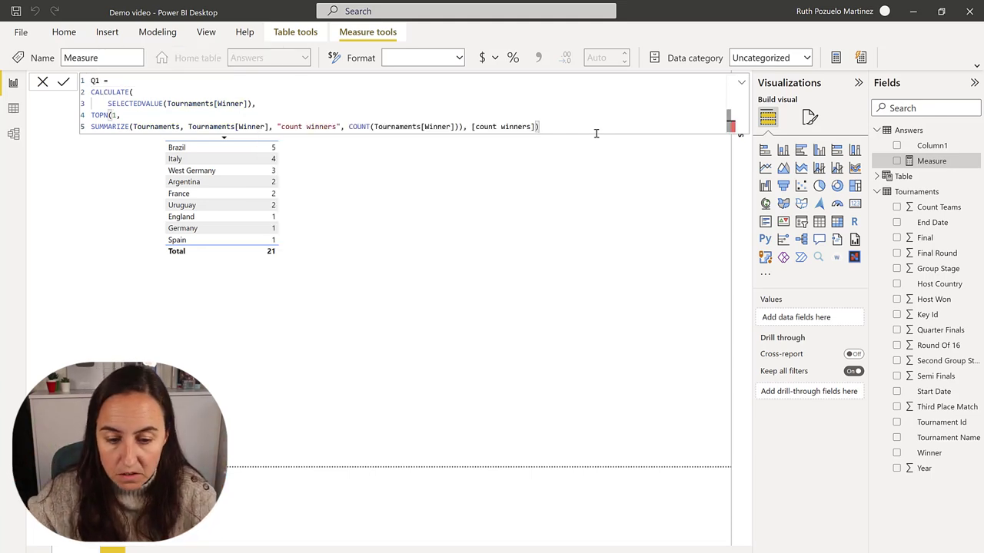
key("Return")
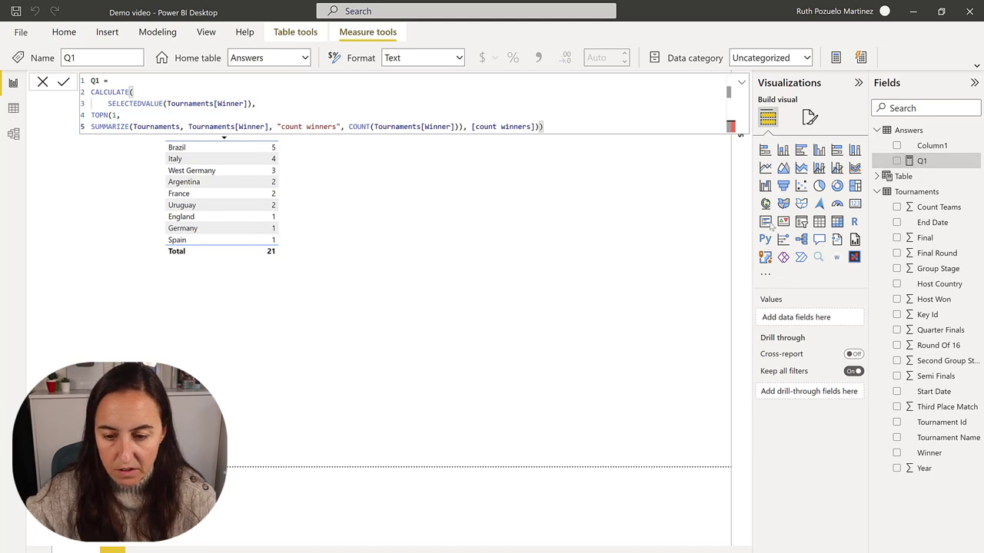
Show the Q1 measure in a card visual on the canvas and move the card away from the winners table
left_click_drag(921, 160, 512, 279)
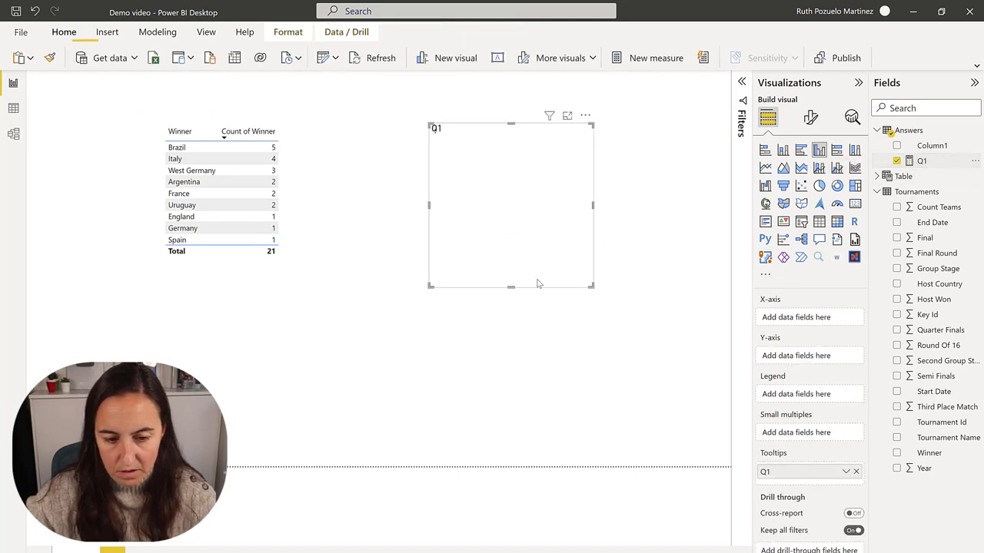
left_click(854, 204)
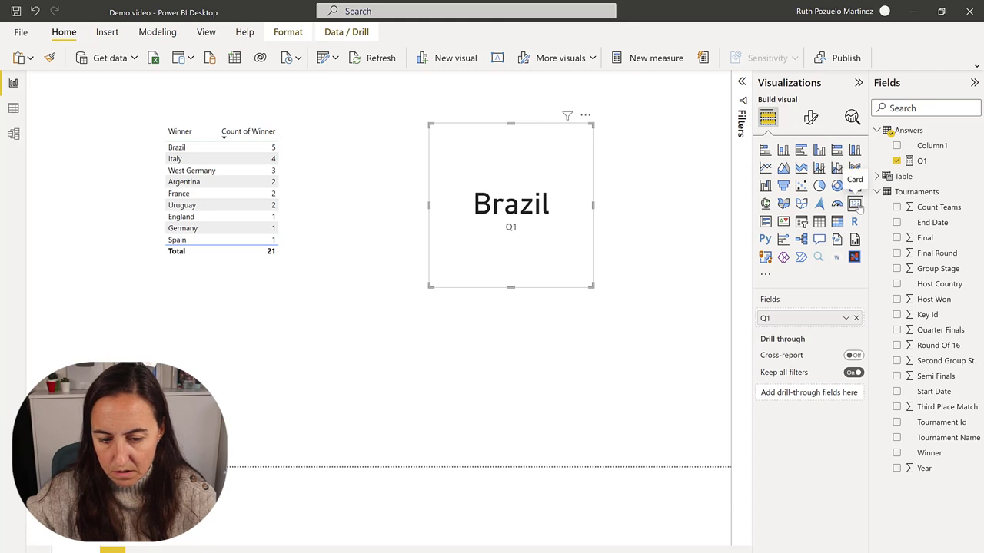
left_click_drag(564, 217, 630, 310)
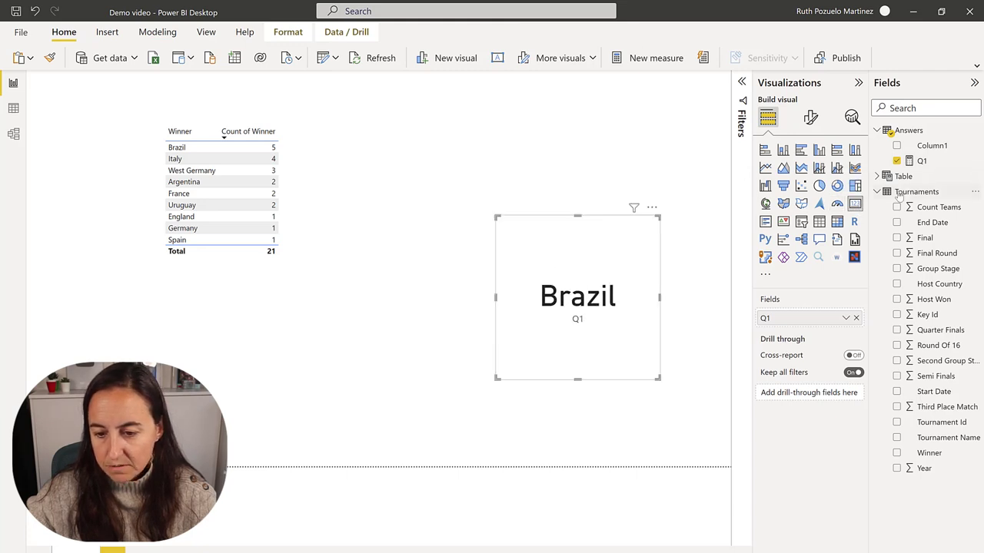
Open the Q1 measure's formula and declare a variable with "VAR countWinners =" on a new line above CALCULATE
left_click(922, 161)
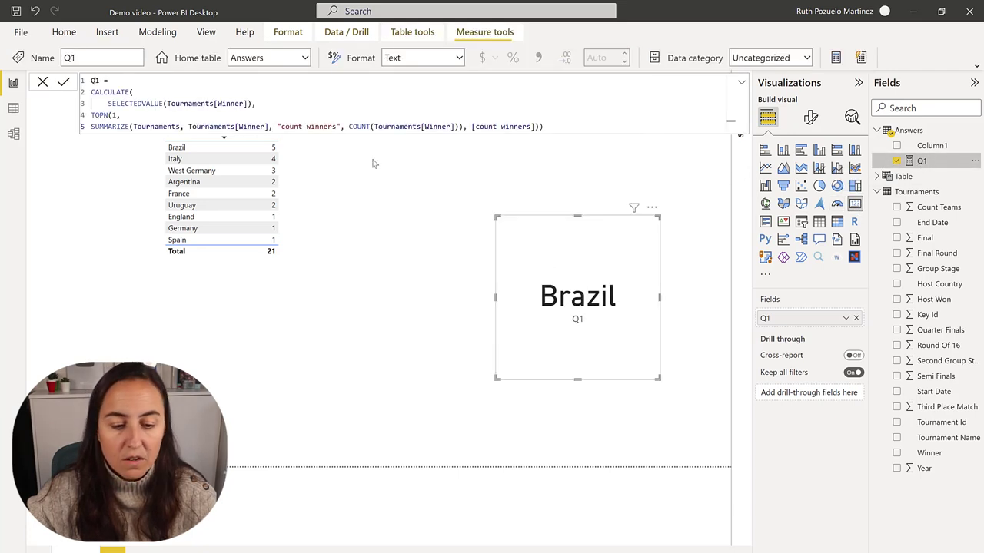
left_click(150, 77)
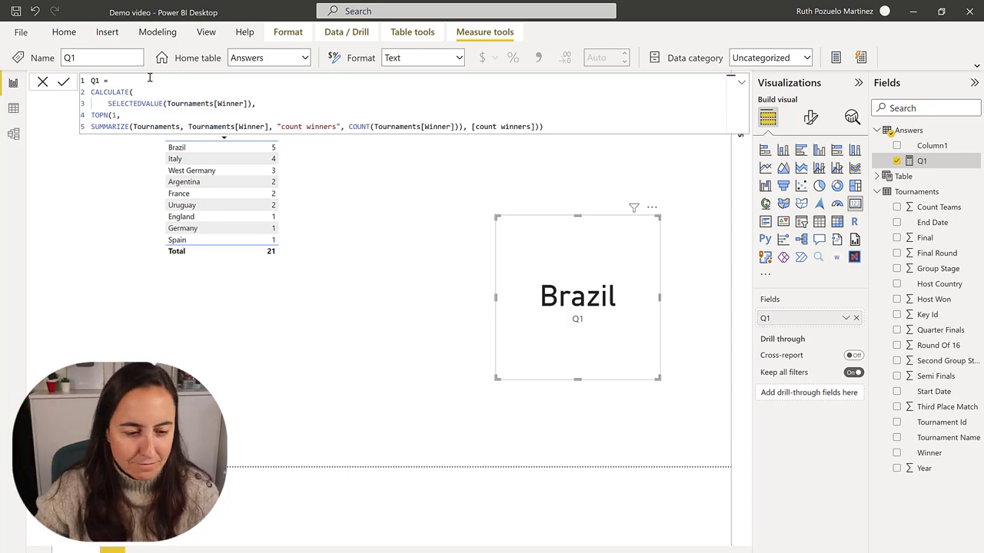
key("Return")
type("VAR ")
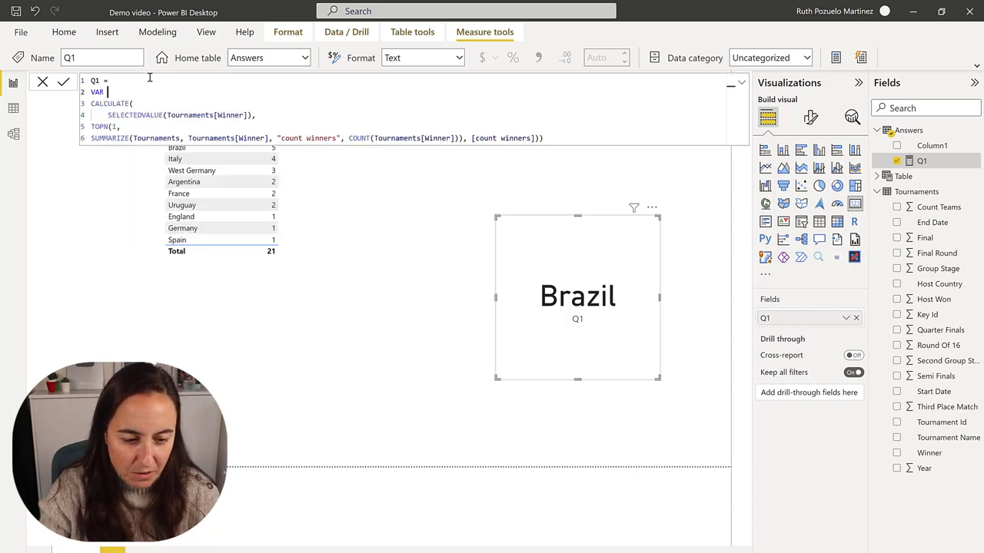
type("countWin")
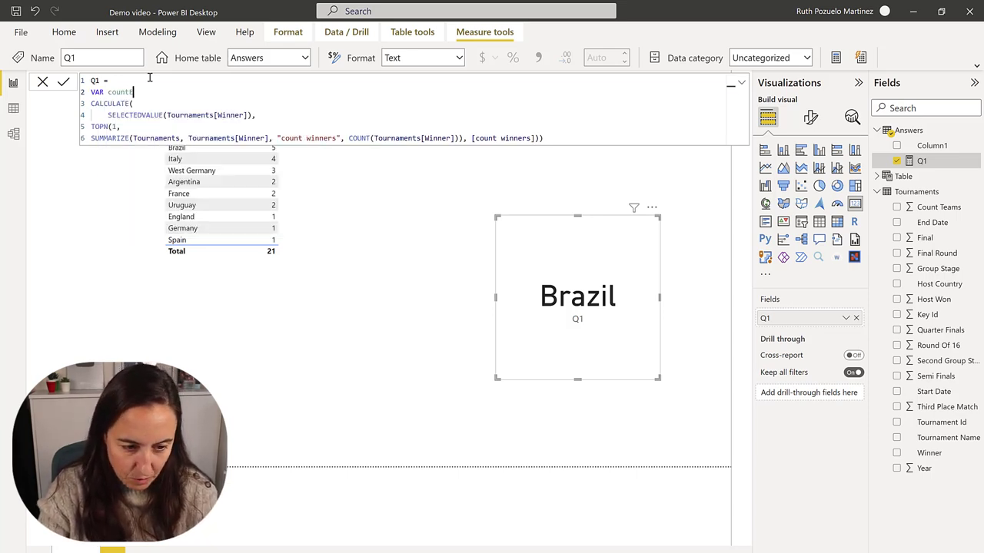
key("BackSpace")
key("BackSpace")
key("BackSpace")
type("Wi")
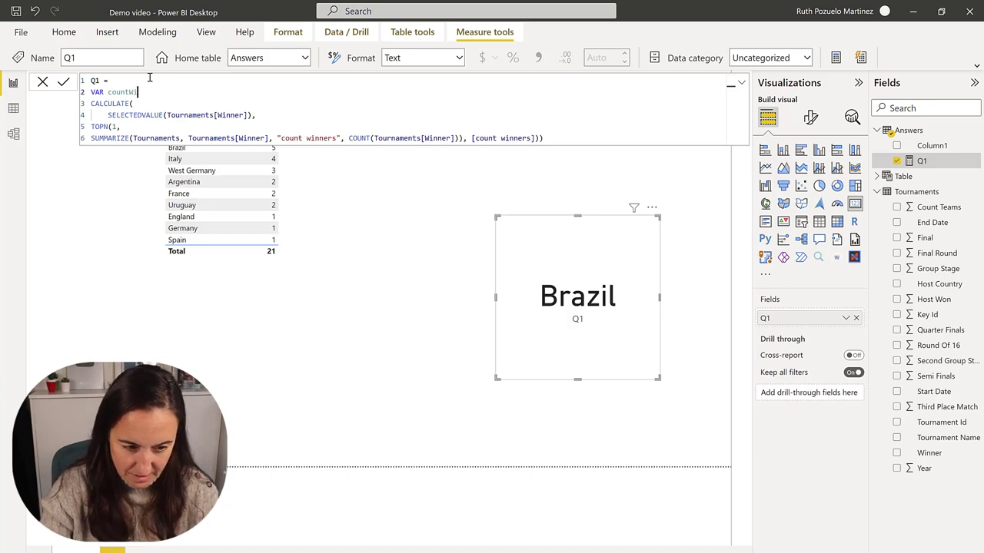
type("nners")
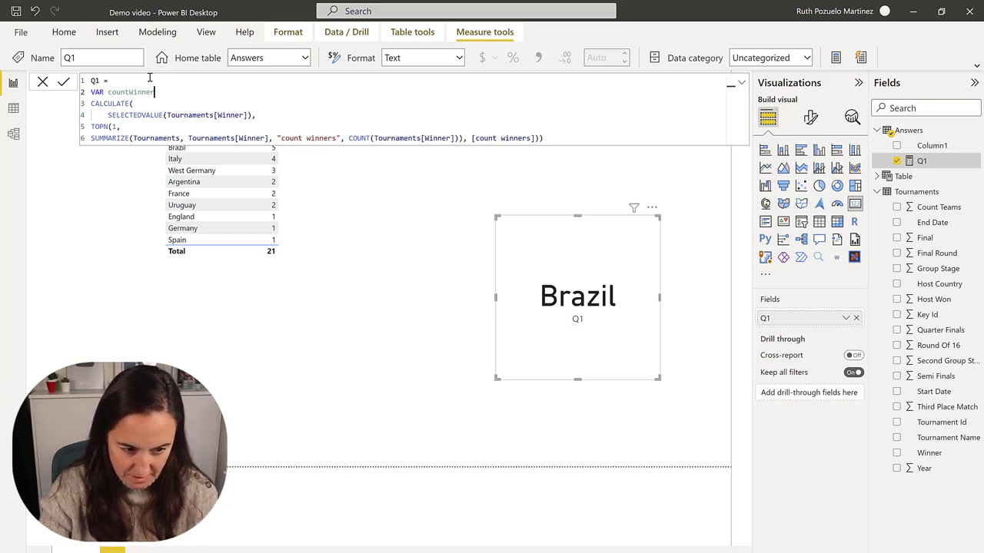
key("BackSpace")
key("BackSpace")
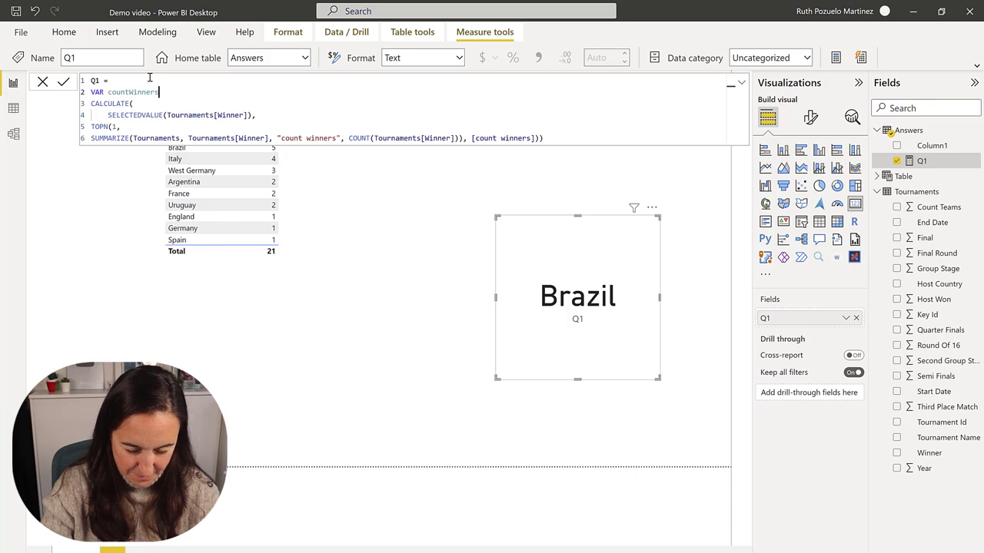
type("=")
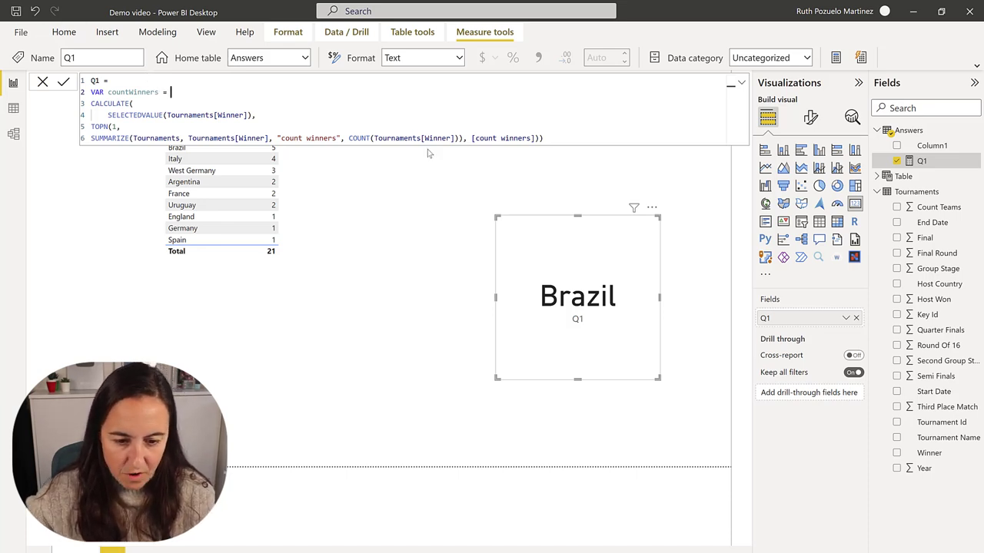
Move the SUMMARIZE expression out of TOPN onto its own line below "VAR countWinners ="
left_click_drag(465, 140, 91, 139)
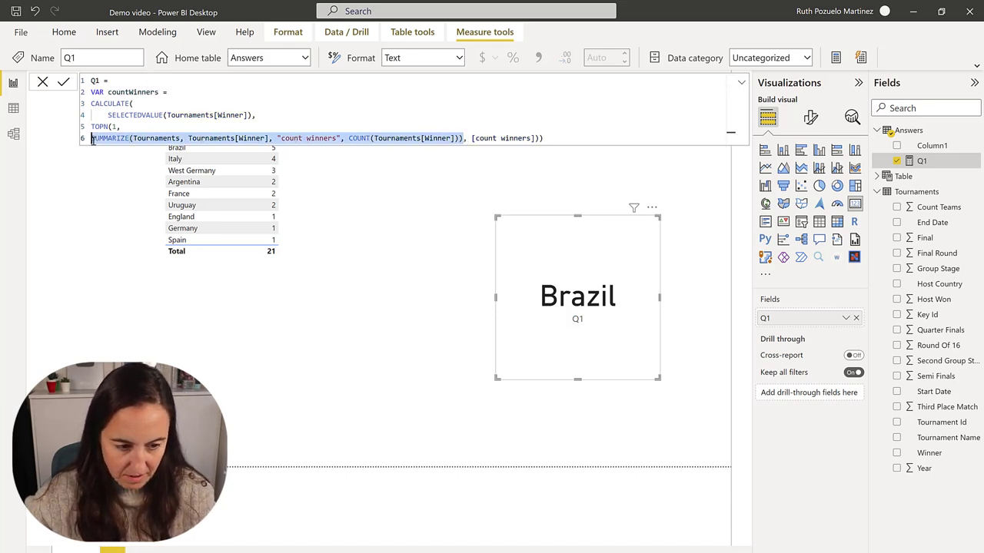
key("ctrl+x")
left_click(197, 92)
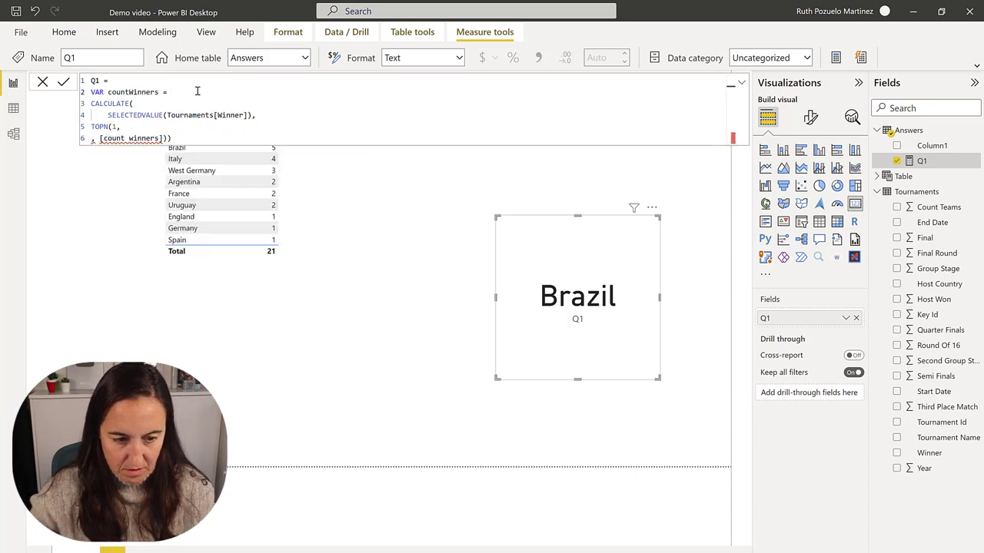
key("Return")
key("ctrl+v")
key("Return")
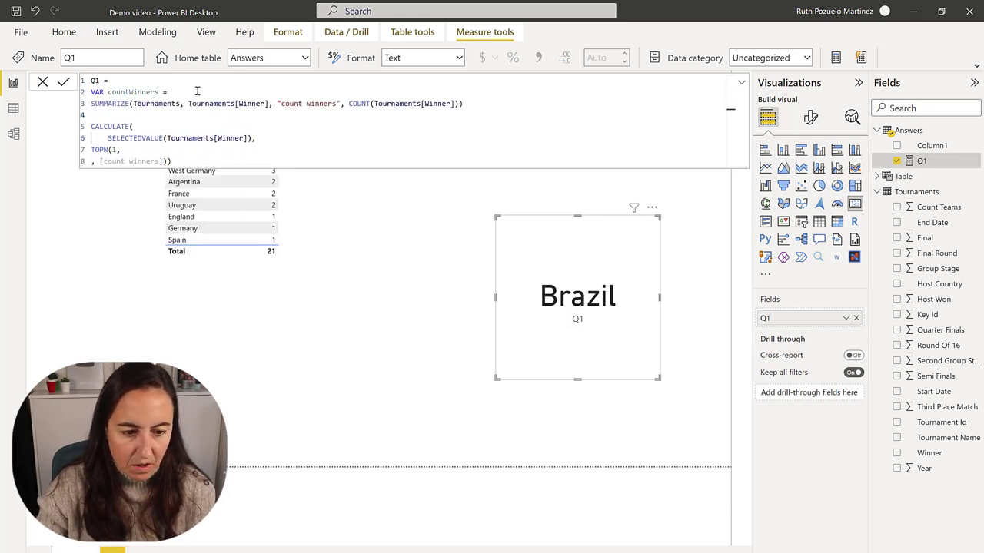
Declare a second variable topWinner after an empty line and move the TOPN expression into it from the CALCULATE filter
key("Return")
type("VAR ")
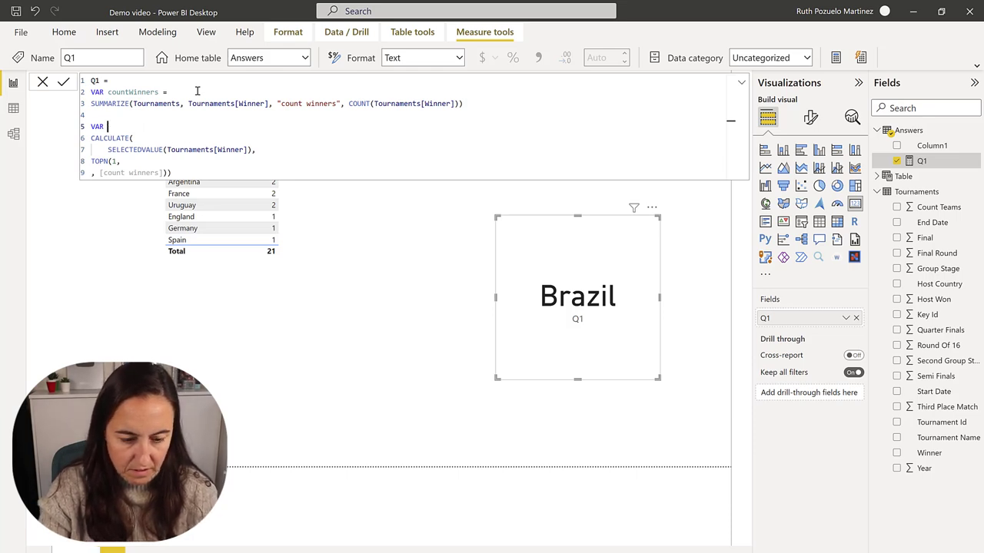
type("top")
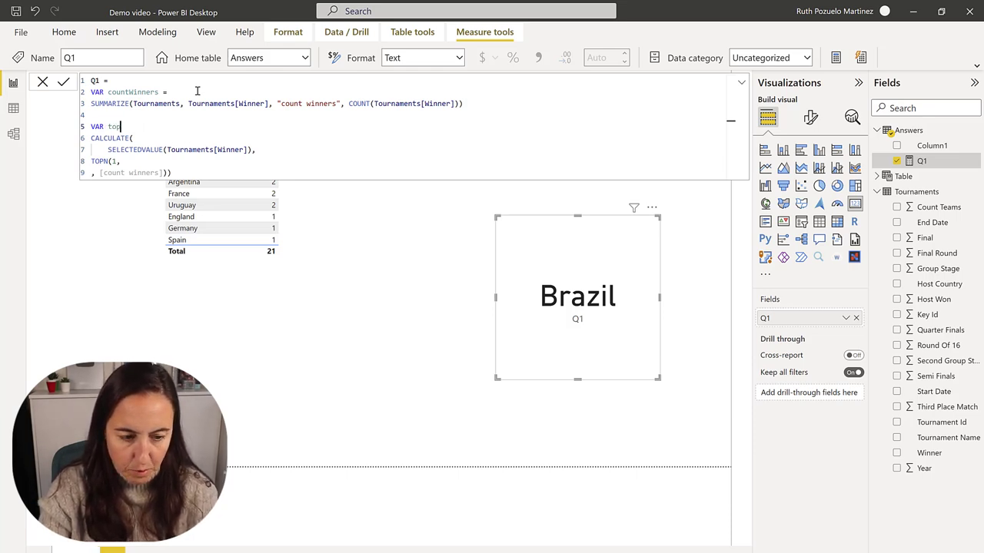
type("Winner =")
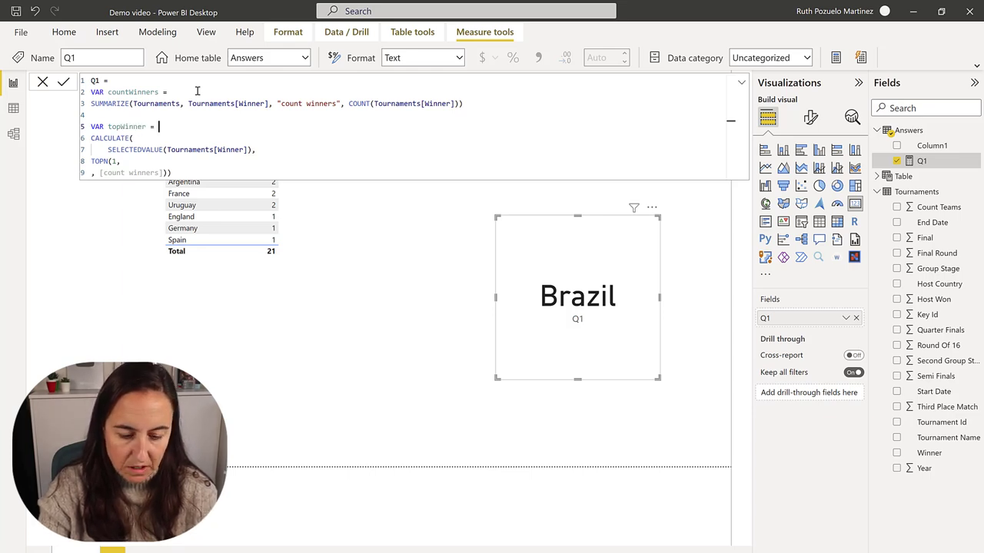
left_click_drag(175, 174, 83, 163)
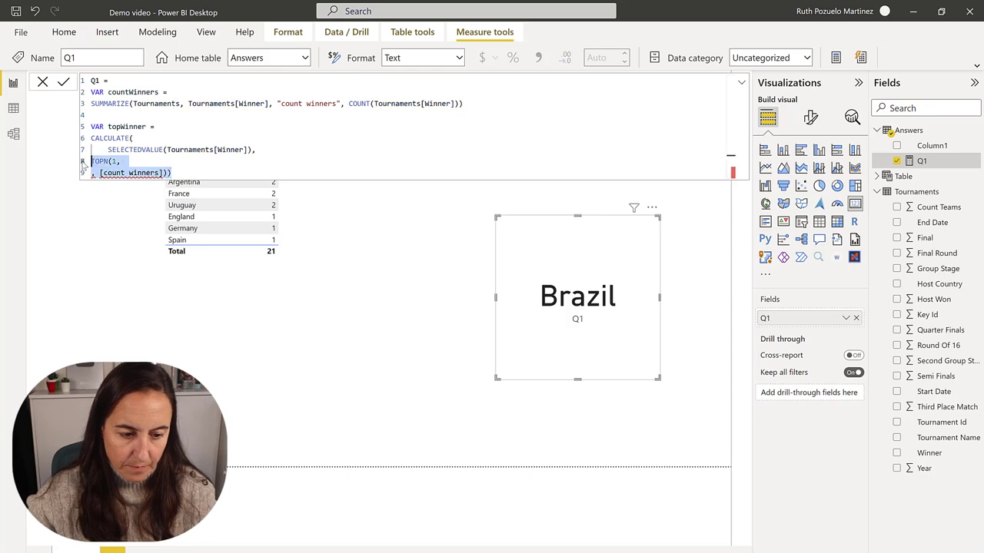
key("ctrl+x")
left_click(170, 128)
key("ctrl+v")
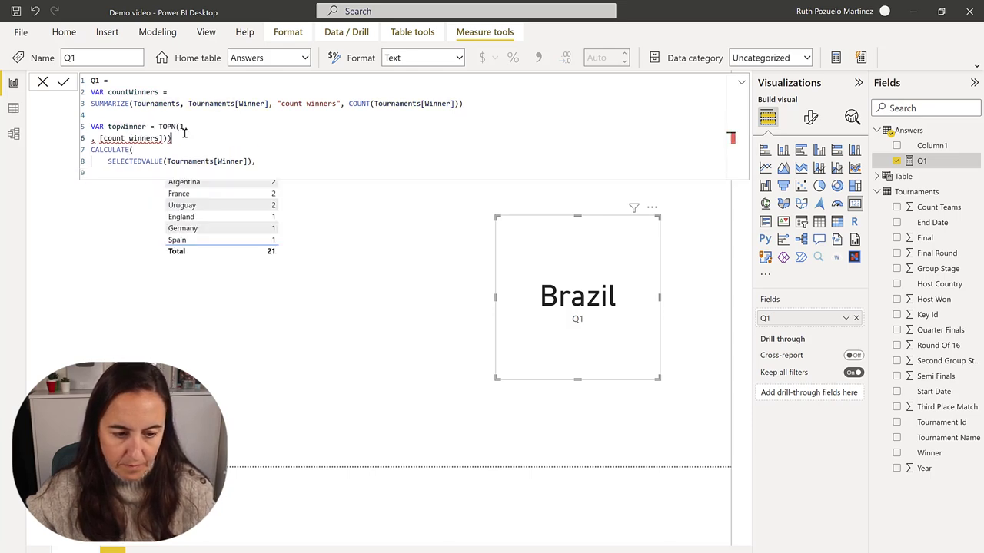
Use countWinners as the table argument of TOPN, join the expression on one line and remove the surplus comma and closing parenthesis
left_click(194, 126)
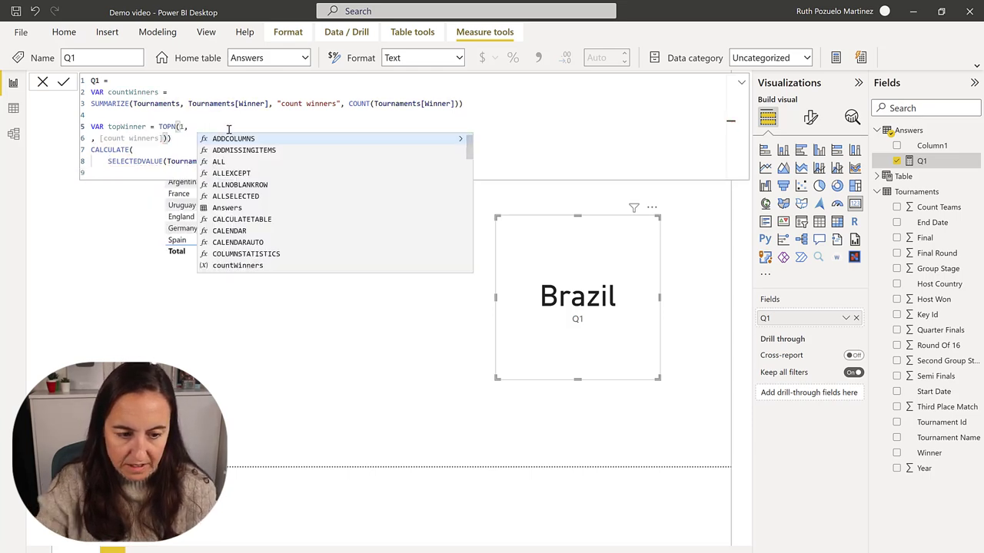
type("countWinners,")
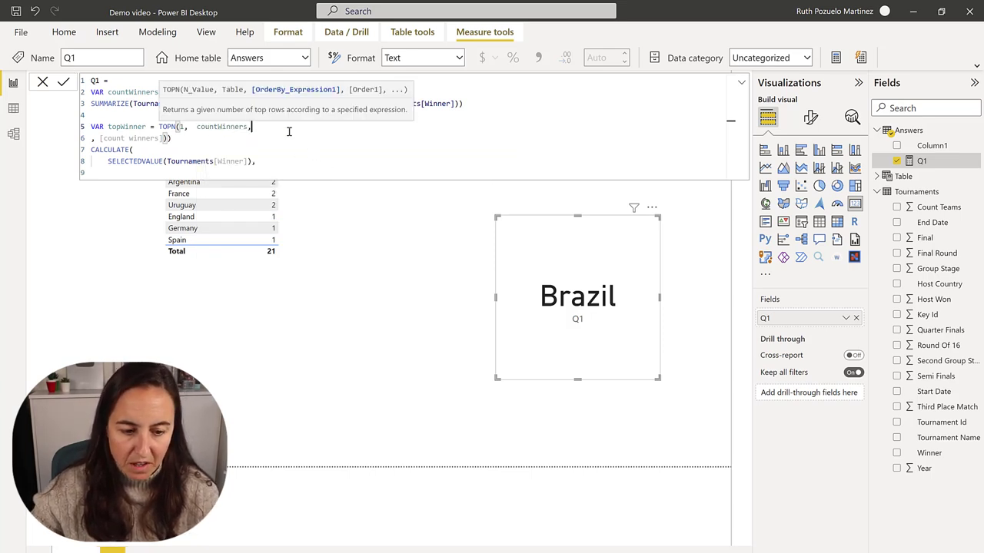
key("Delete")
key("Delete")
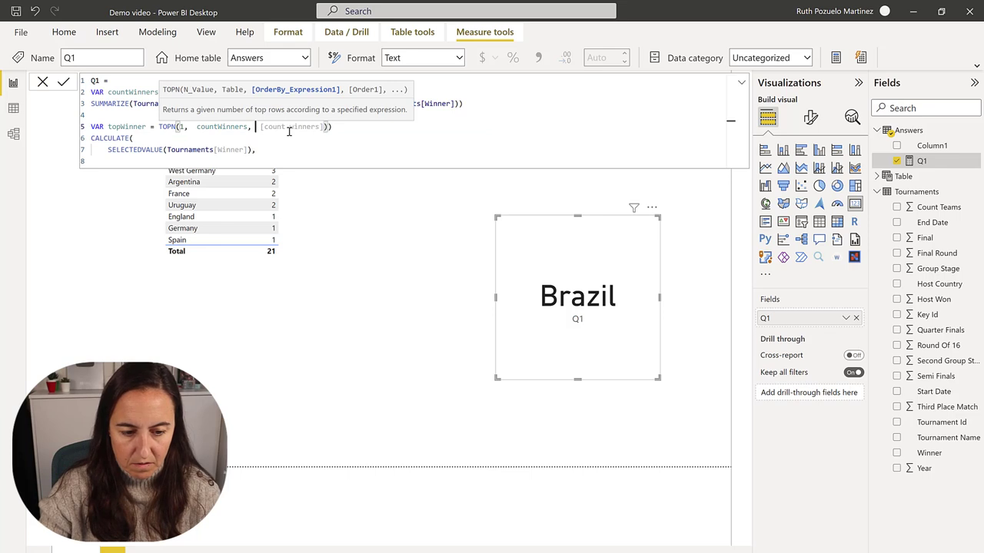
left_click(338, 127)
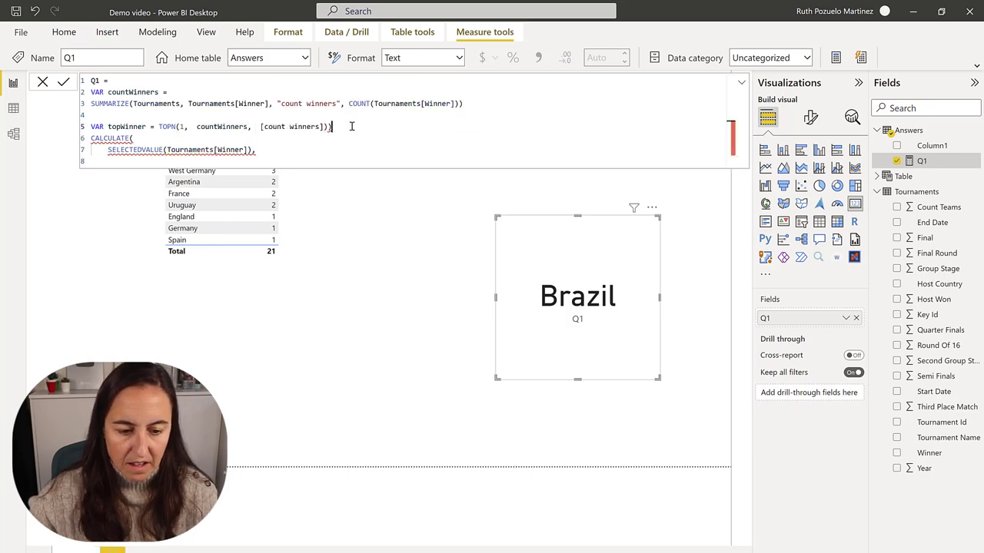
key("BackSpace")
Add a return line before CALCULATE and use topWinner as the CALCULATE filter, closing the function
key("Return")
type("return")
left_click(286, 159)
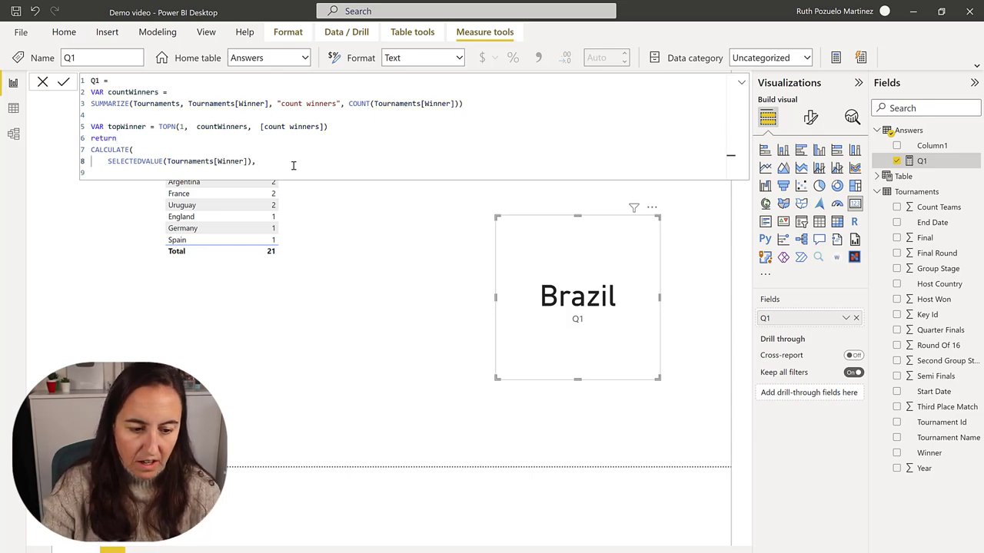
type("topWinner)")
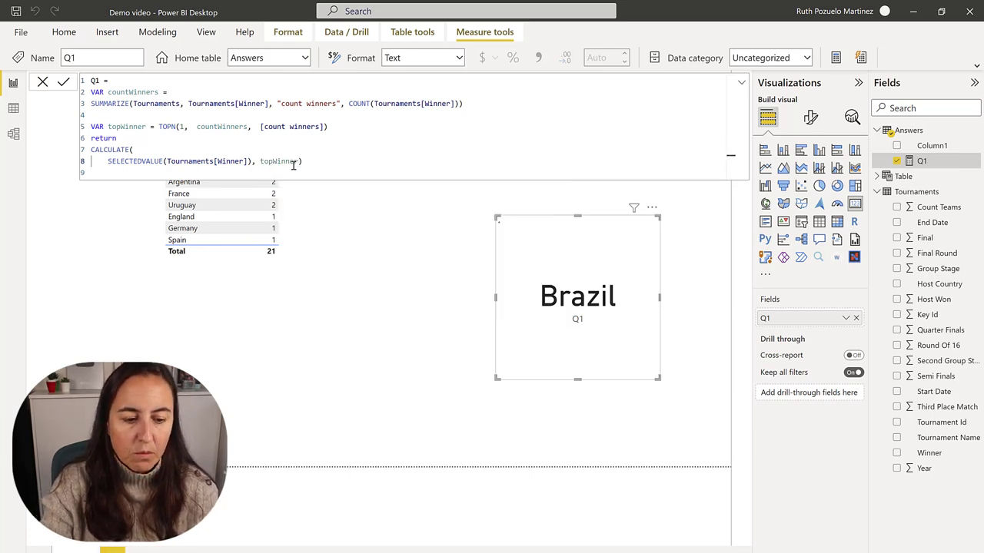
key("Return")
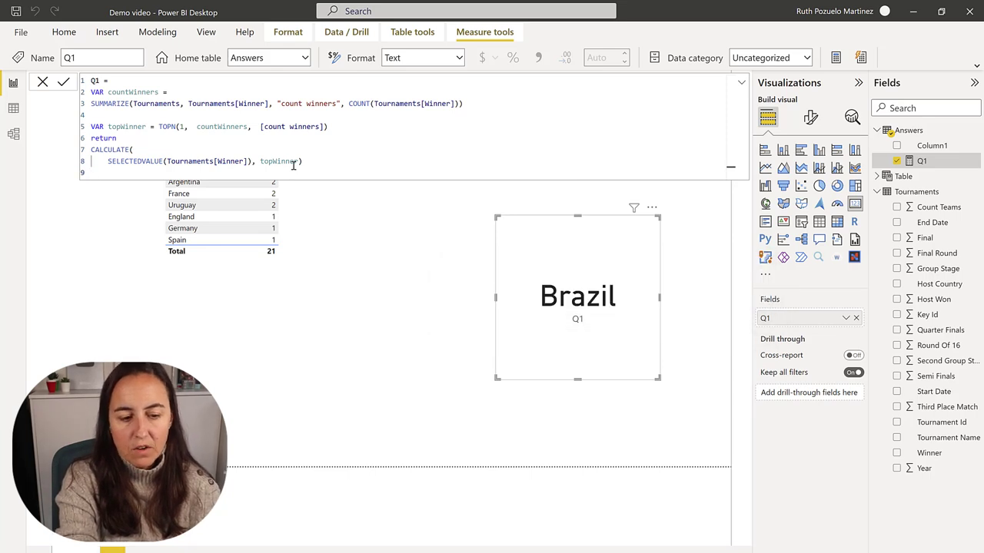
Insert an empty line above return and comment the SUMMARIZE line with "-- count the winners on tournament table"
left_click(352, 129)
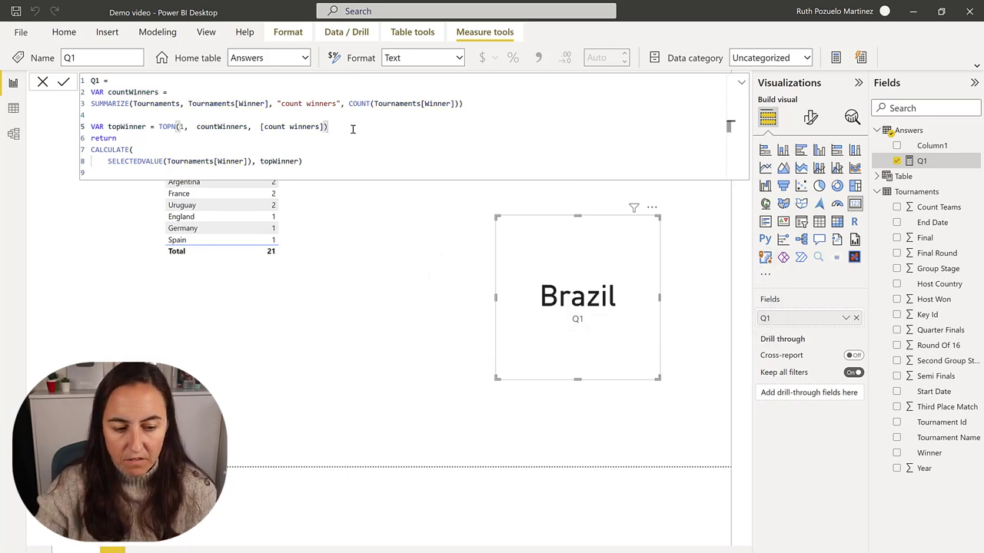
key("Return")
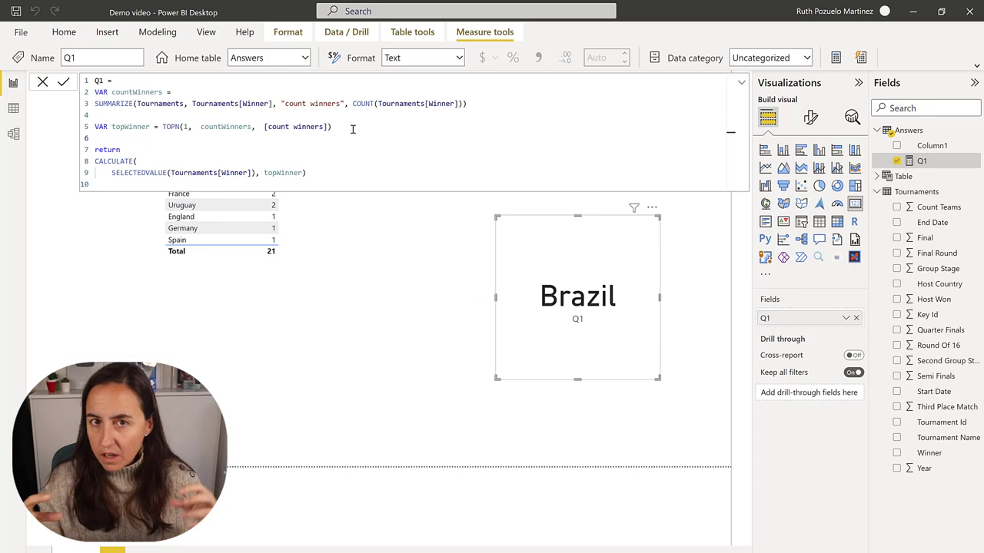
left_click(485, 103)
type("-- count the winners on tournament table")
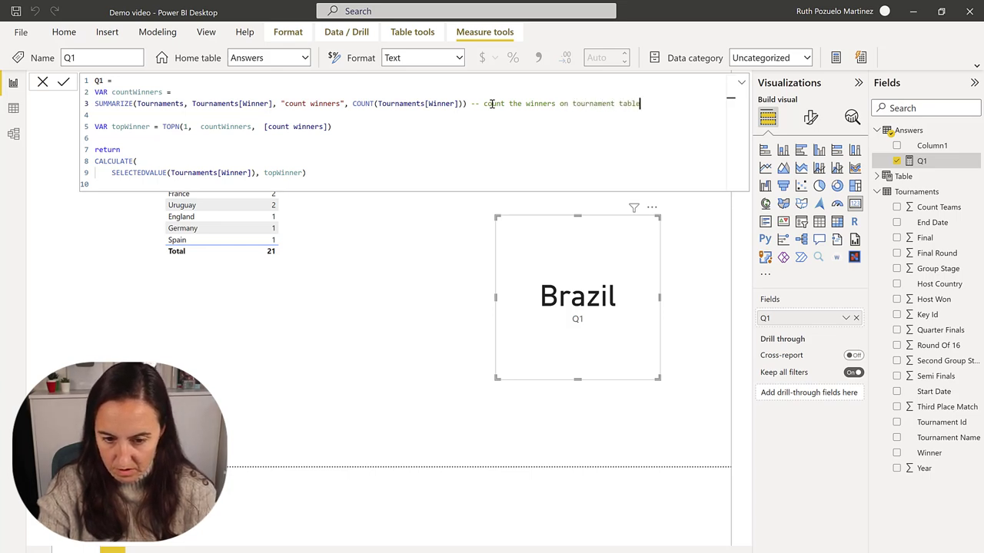
Comment the topWinner variable line with "--get the higest value"
left_click(379, 129)
type("--")
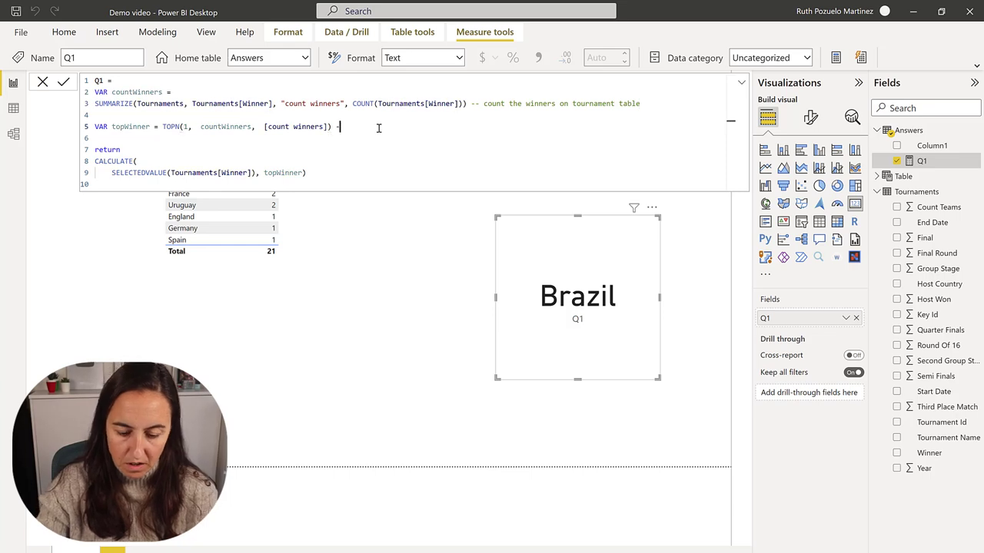
type("get the ")
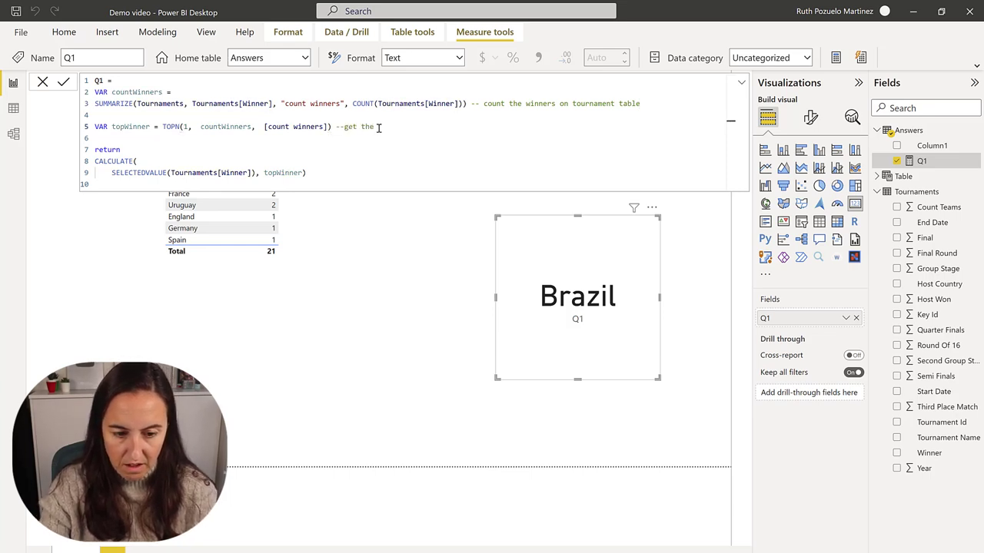
type("bigest ")
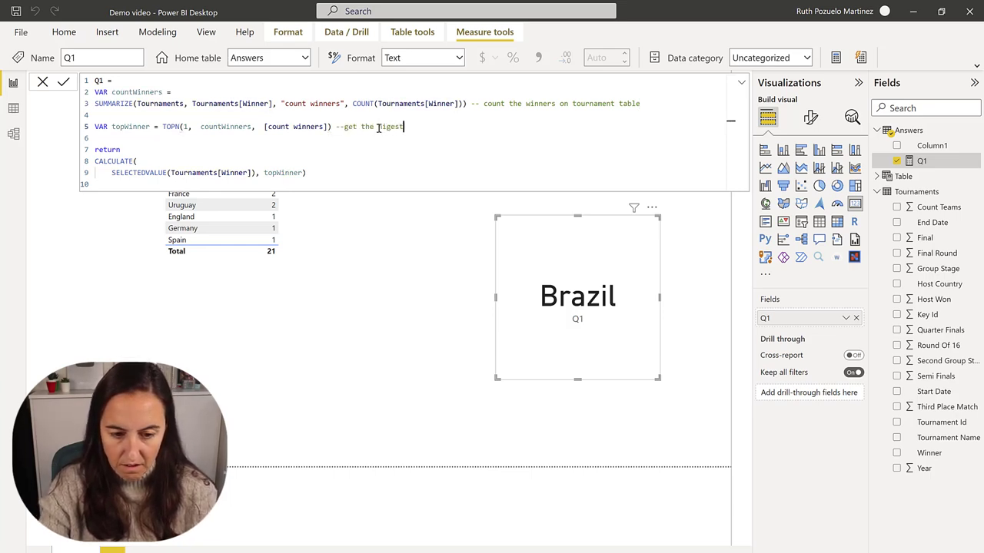
type("value")
Comment the SELECTEDVALUE line with "--select from the winner column" and commit the Q1 measure
left_click(366, 172)
type("-s")
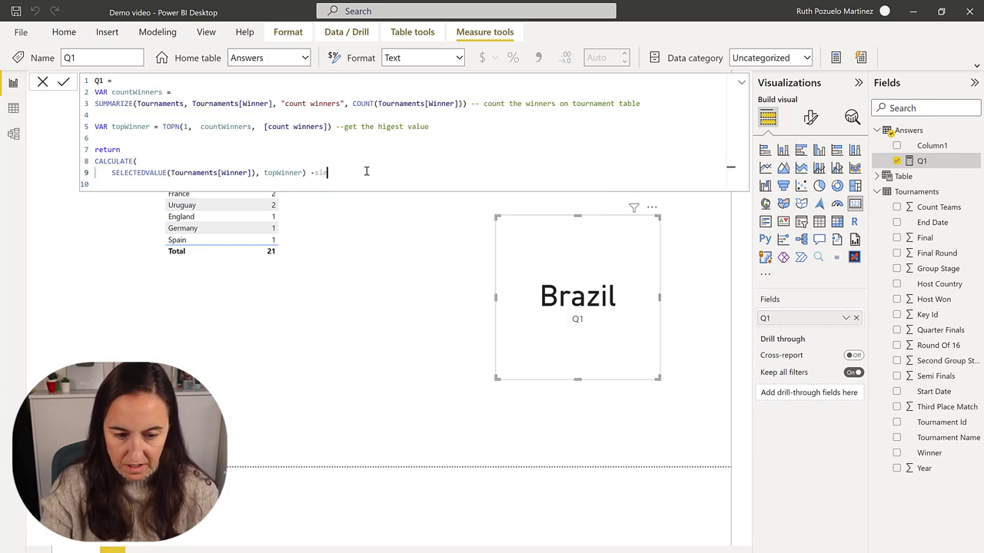
type("elect")
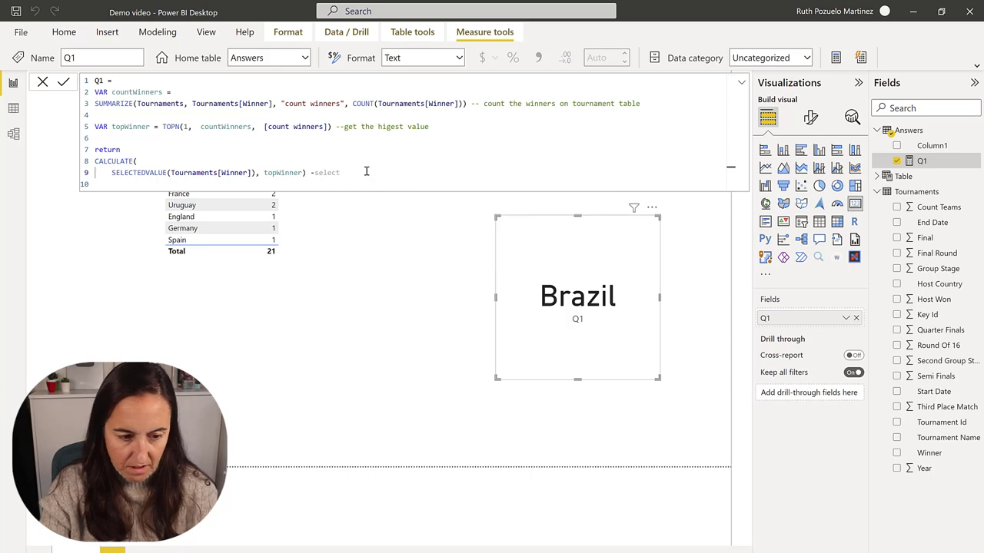
key("ctrl+Left")
type("-")
left_click(361, 172)
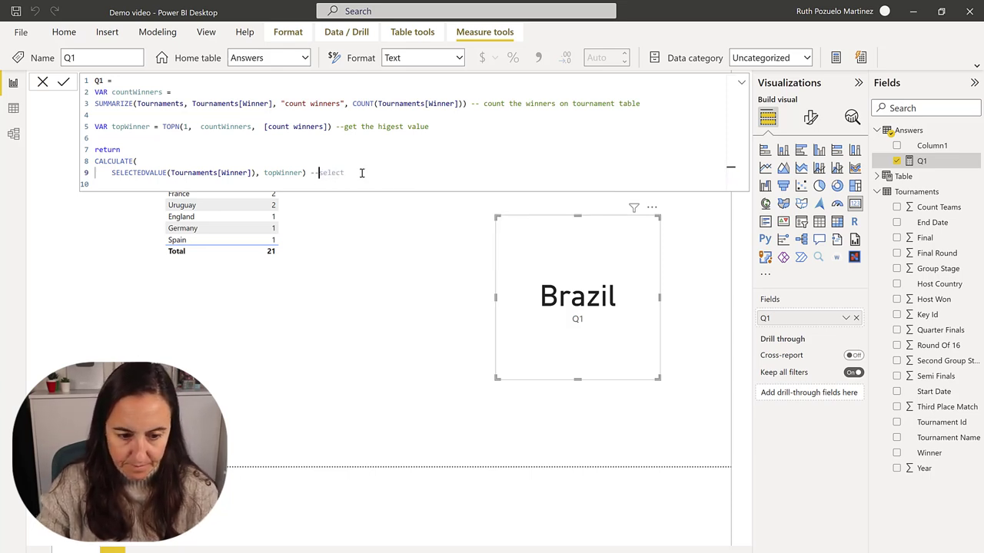
type("the winner")
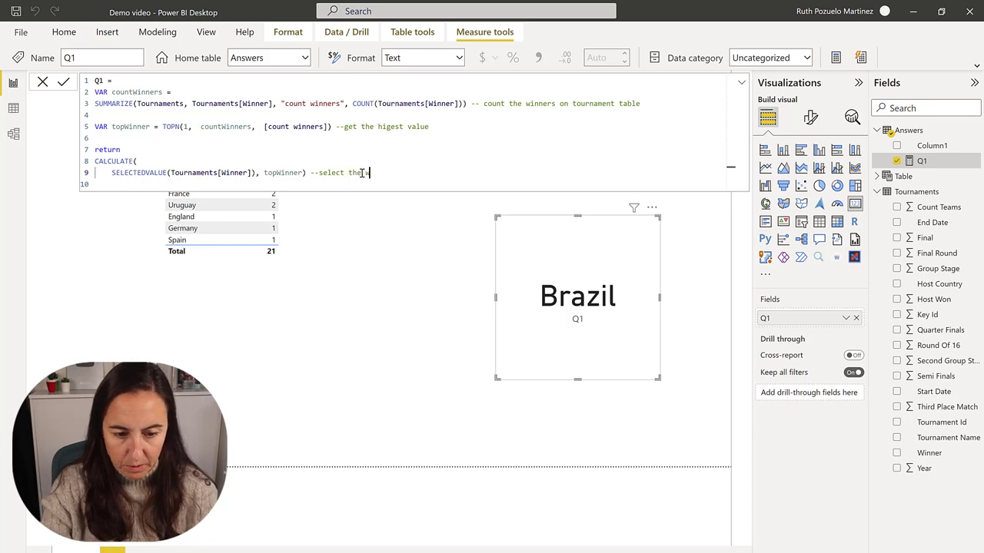
key("BackSpace")
key("BackSpace")
key("BackSpace")
key("BackSpace")
key("BackSpace")
key("BackSpace")
key("BackSpace")
key("BackSpace")
key("BackSpace")
key("BackSpace")
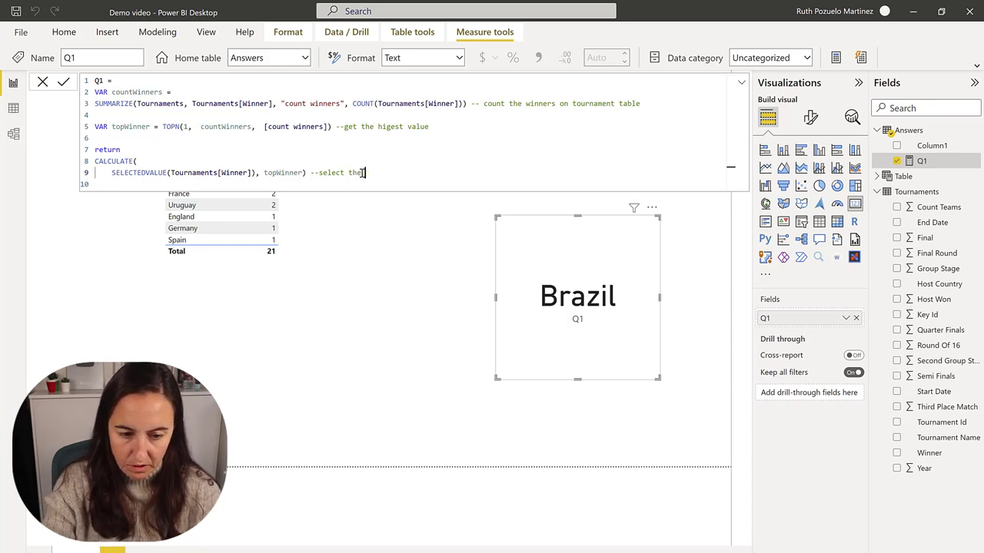
type("from the win")
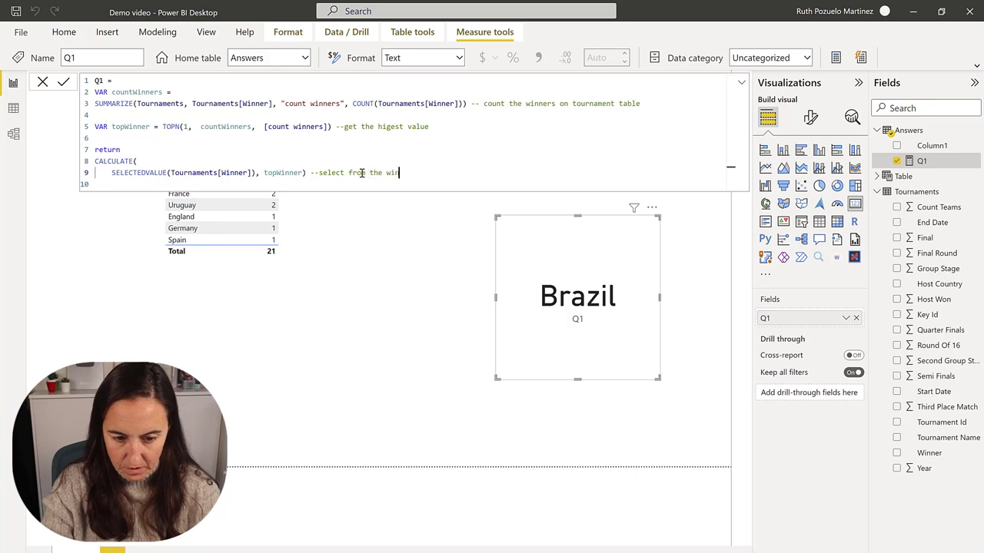
type("ner column")
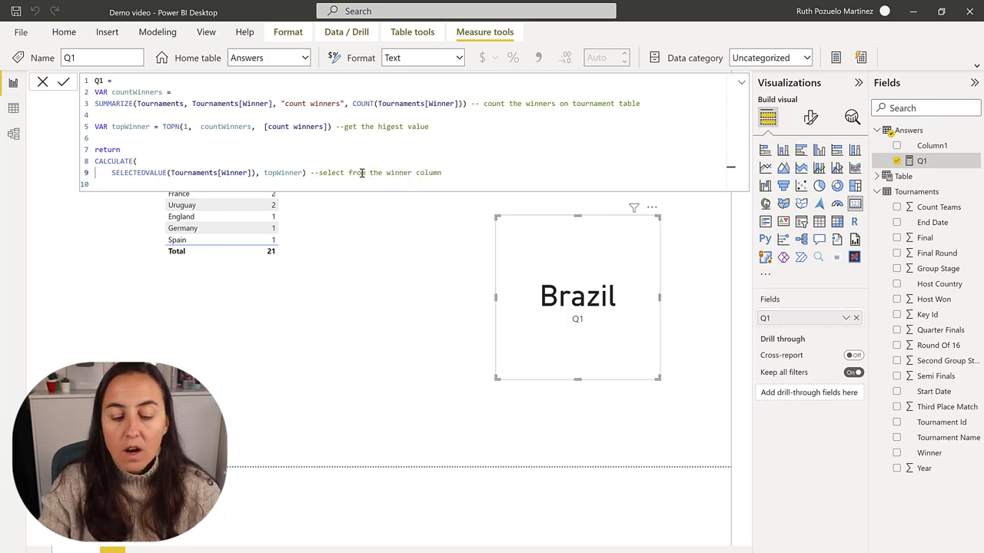
left_click(61, 82)
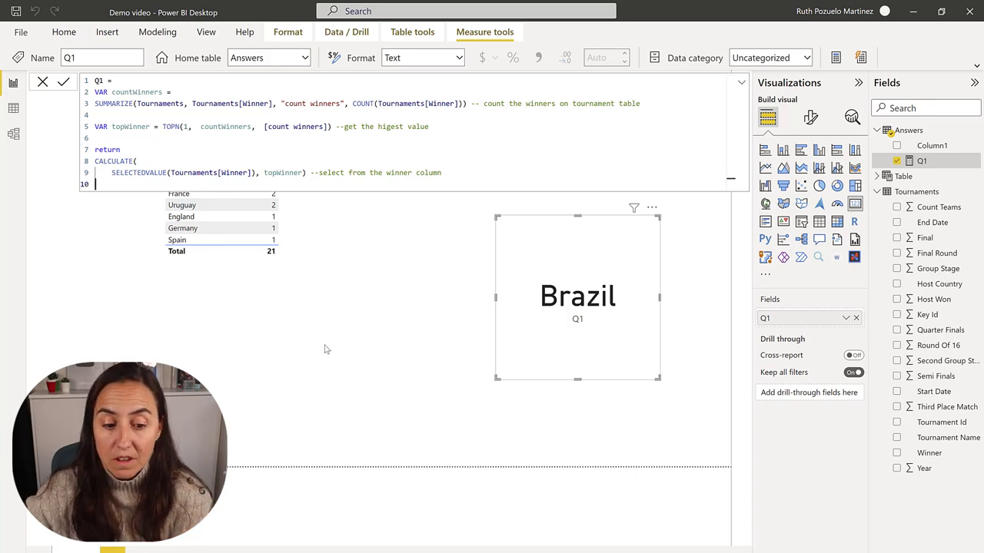
left_click(293, 379)
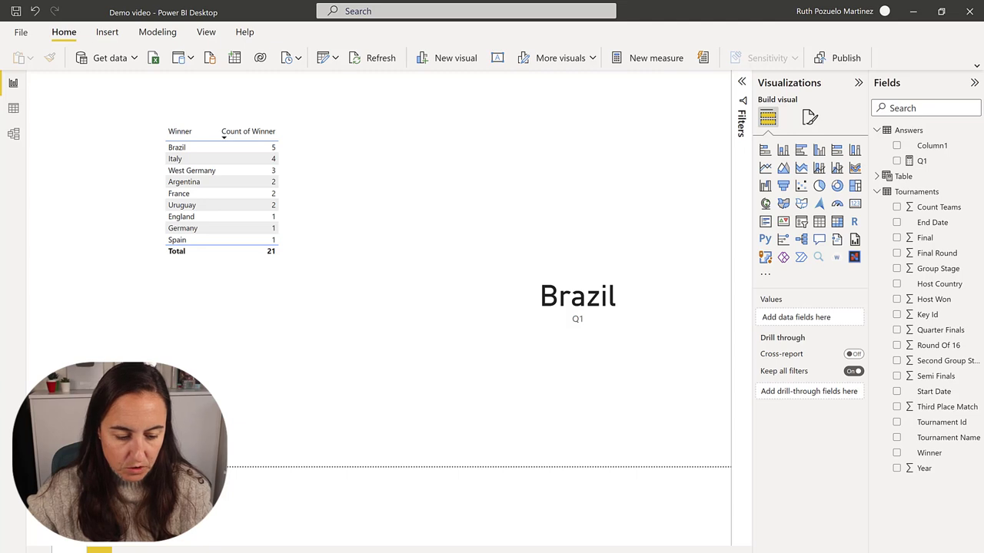
Open the blank report page and examine the host country, winner and host won data in the Tournaments table
left_click(146, 550)
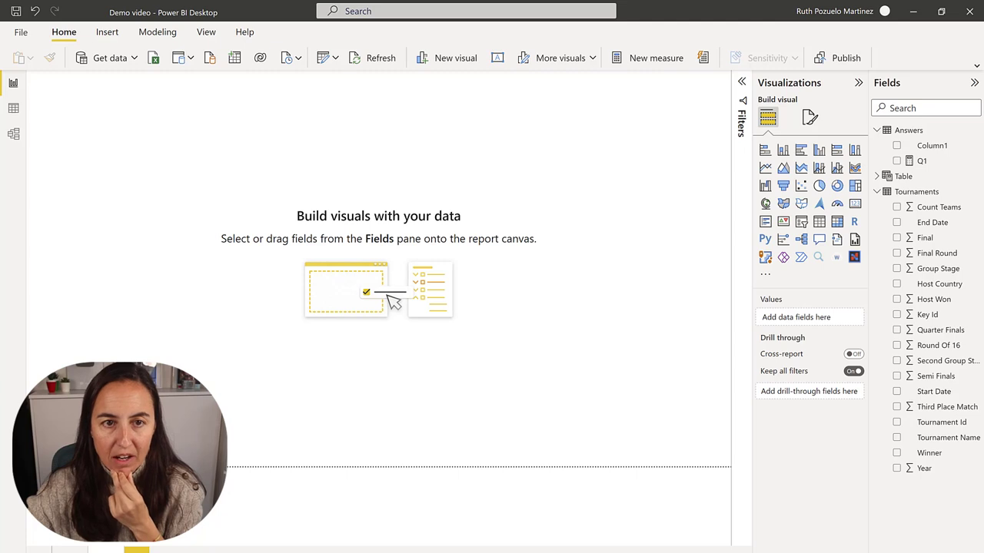
left_click(13, 108)
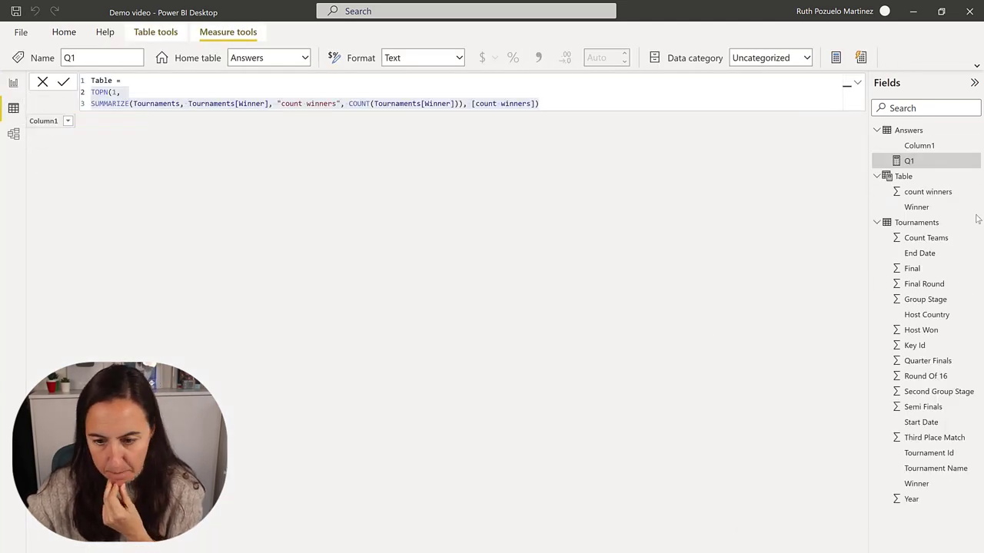
left_click(914, 222)
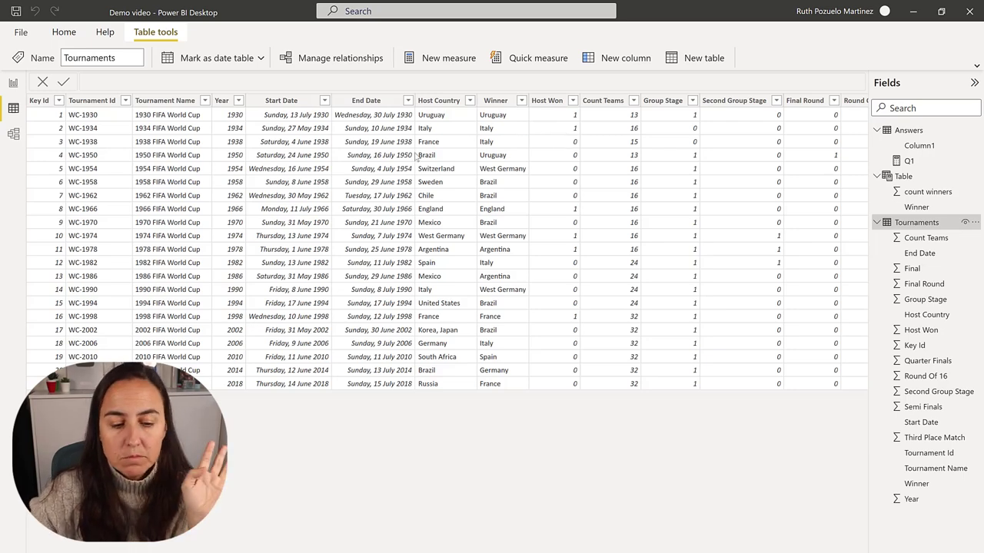
left_click(13, 83)
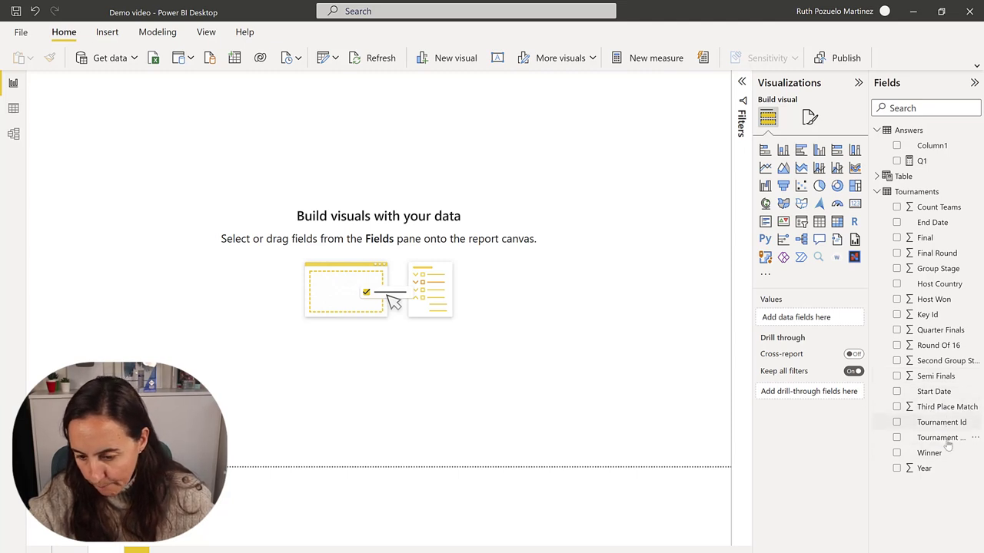
Build a table visual with Host Country and Host Won from Tournaments, sorted by Host Won in descending order, and move it toward the page centre
left_click_drag(940, 284, 234, 173)
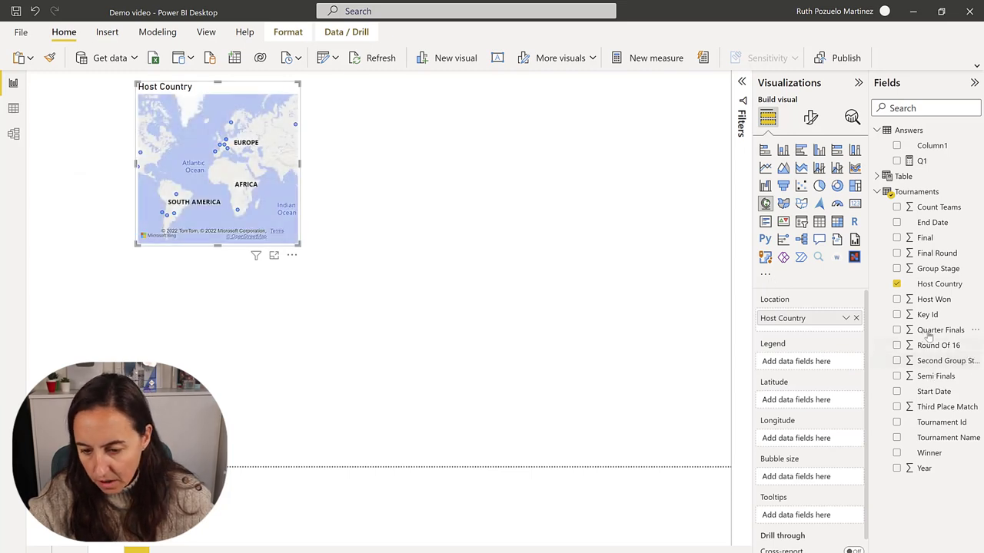
left_click_drag(933, 299, 207, 199)
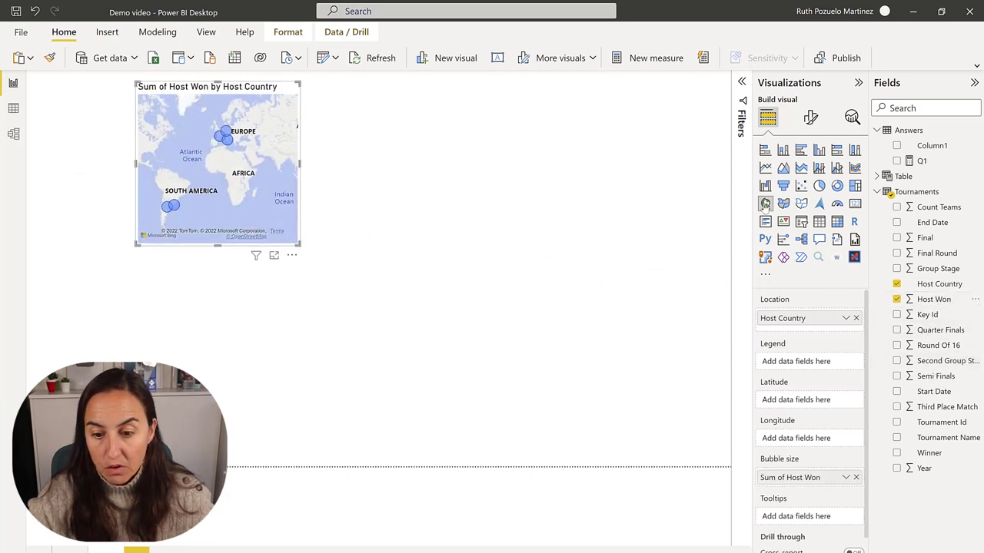
left_click(818, 221)
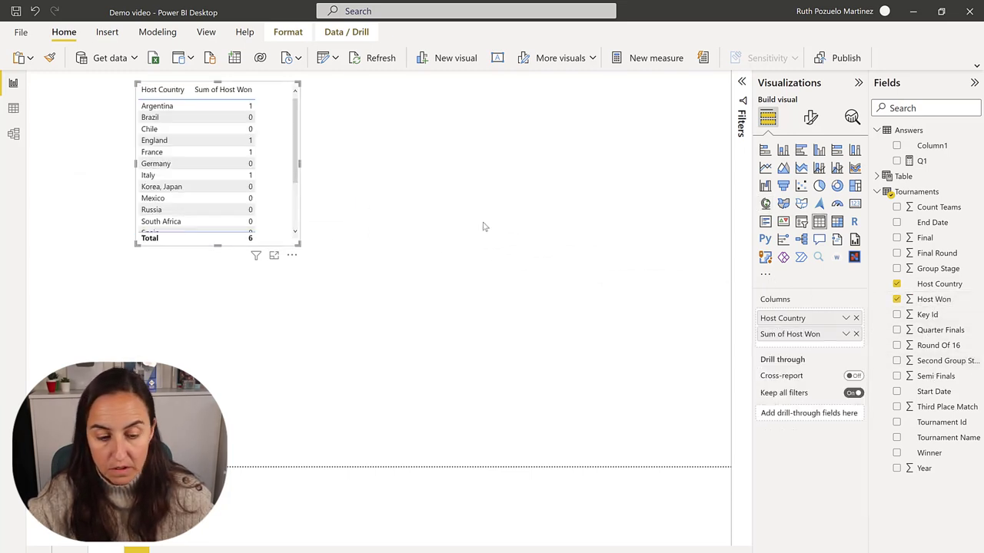
left_click(238, 98)
left_click_drag(276, 132, 347, 189)
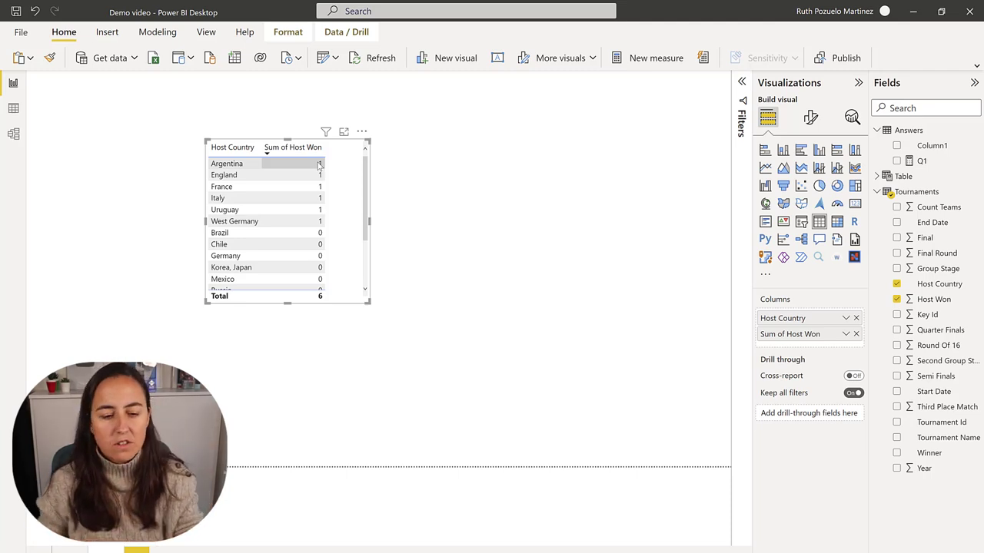
Open the calculated table named Table in the data view and clear its TOPN expression, keeping only "Table ="
left_click(13, 107)
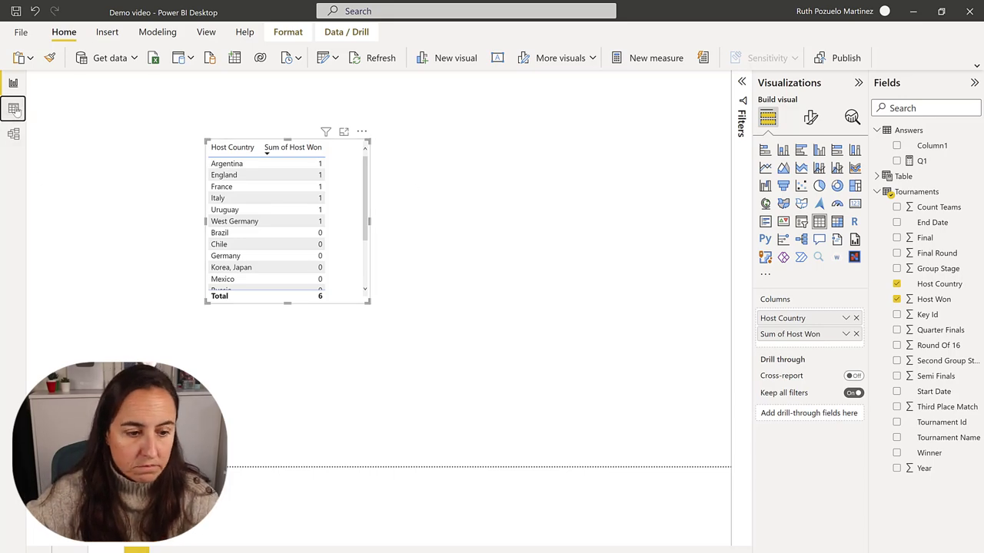
left_click(891, 177)
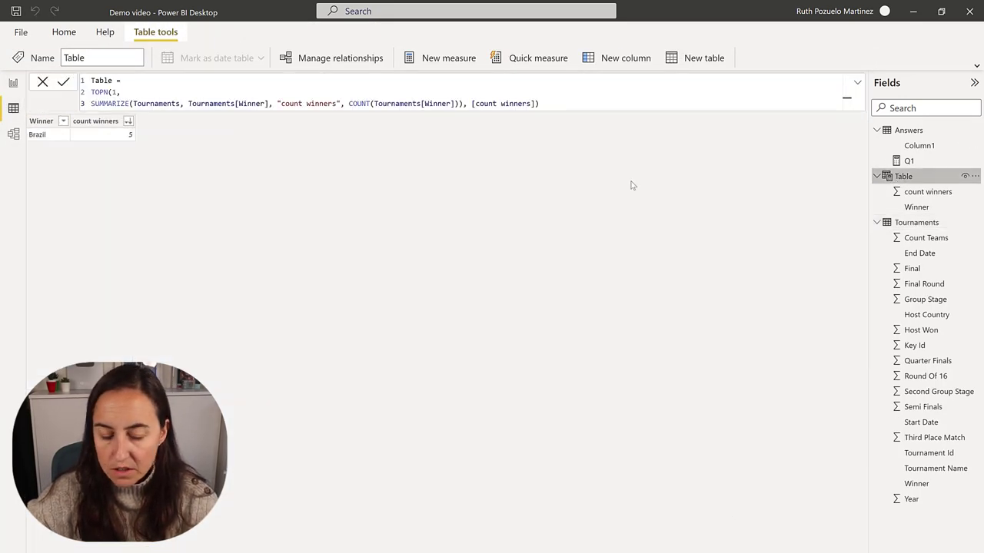
left_click_drag(540, 103, 21, 83)
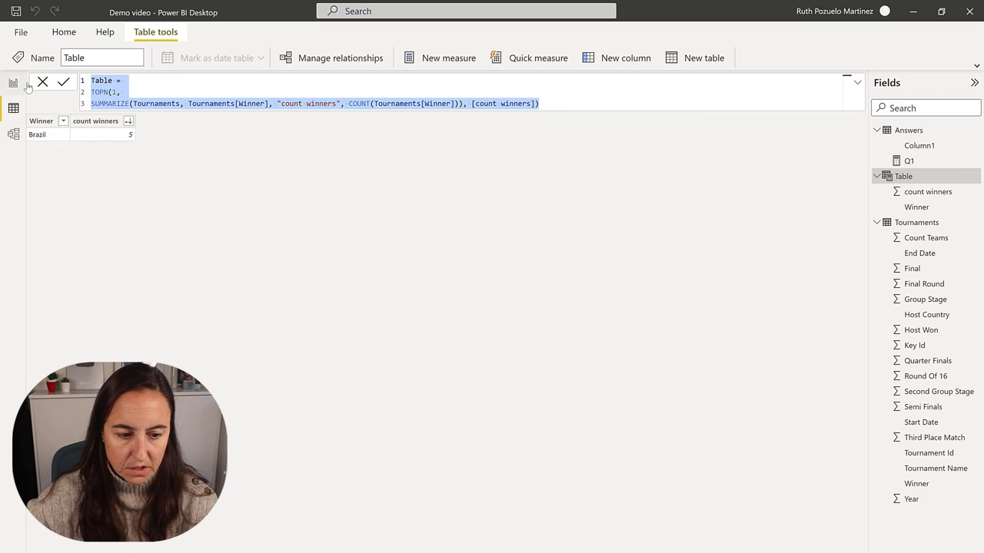
left_click_drag(90, 82, 91, 91)
key("BackSpace")
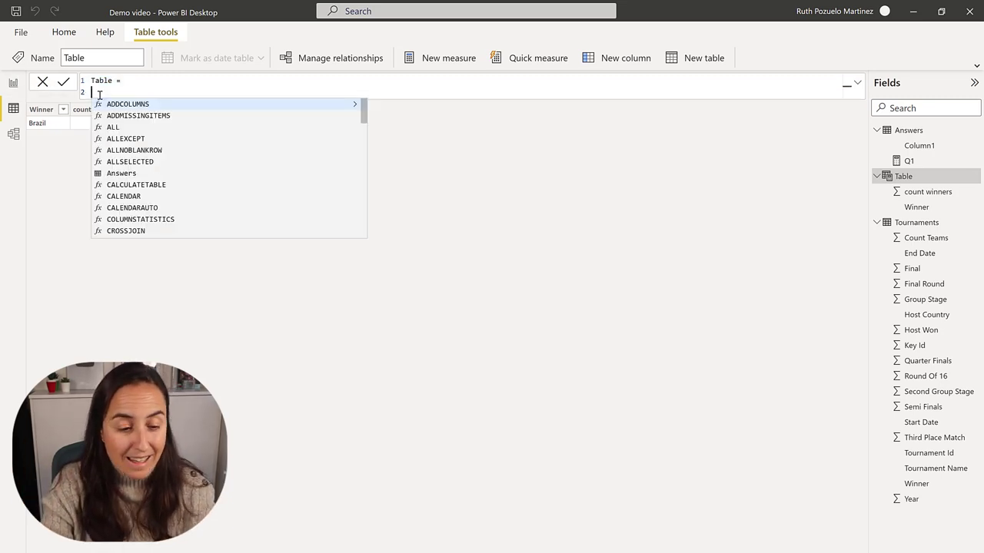
Begin a SUMMARIZE expression for the calculated table over Tournaments, grouped by Tournaments[Host Country]
scroll(123, 96, "up", 3)
type("SUMMARIZE(")
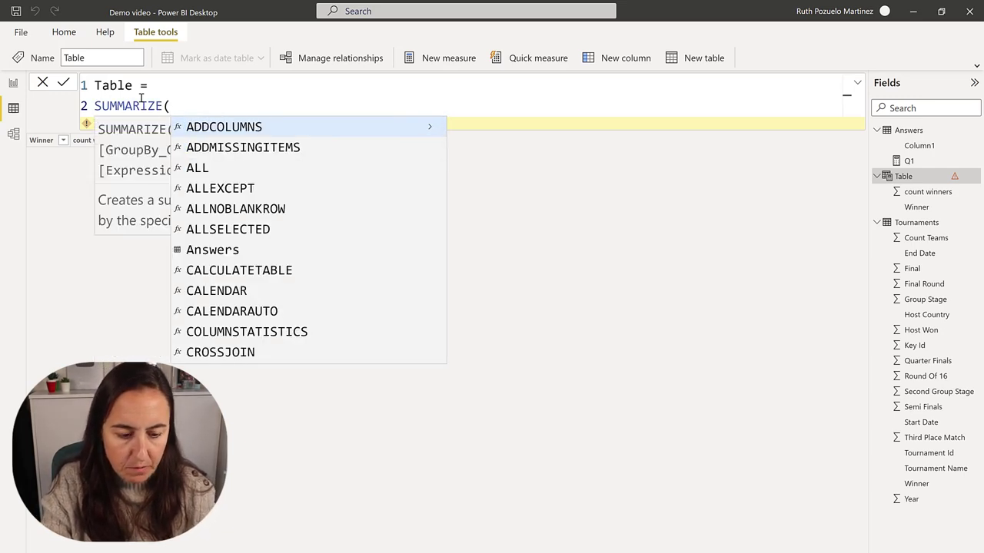
type("tou")
key("Tab")
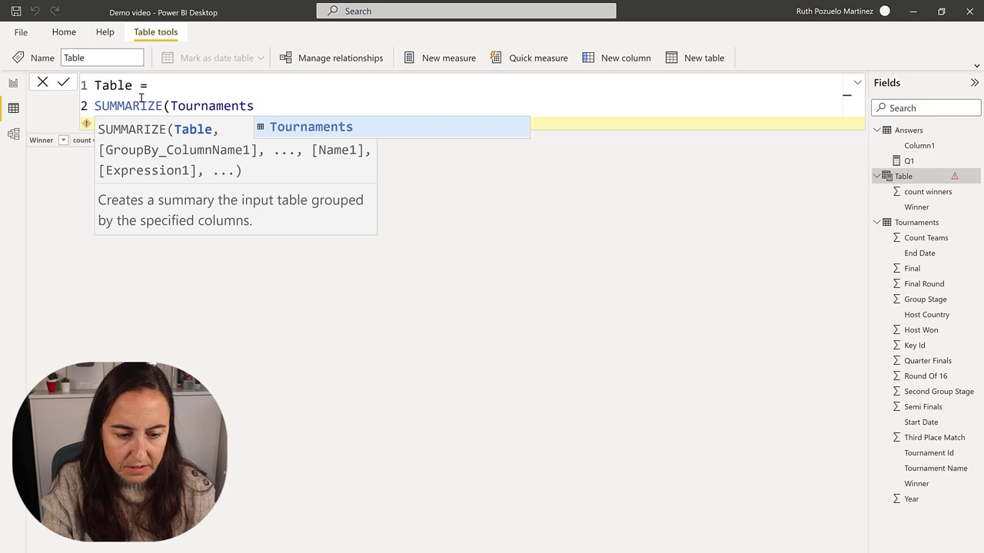
type(", ")
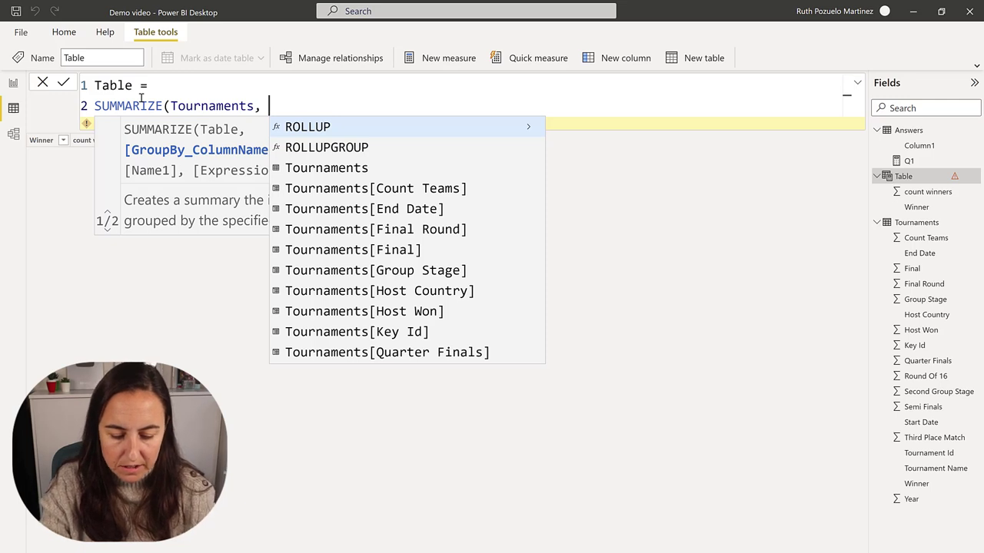
type("hos")
key("Tab")
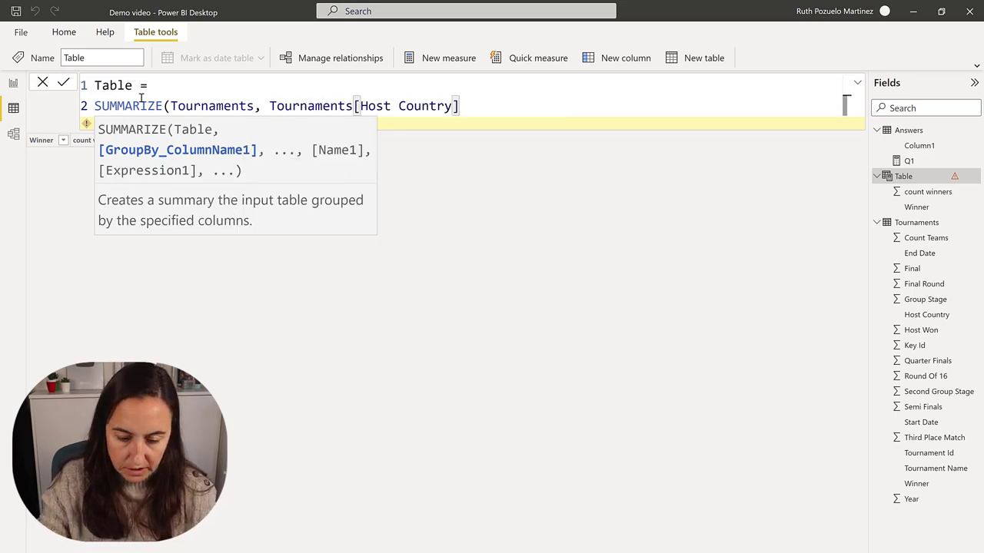
Add a summary column named "host won" calculated as SUM(Tournaments[Host Won])
type(", \"")
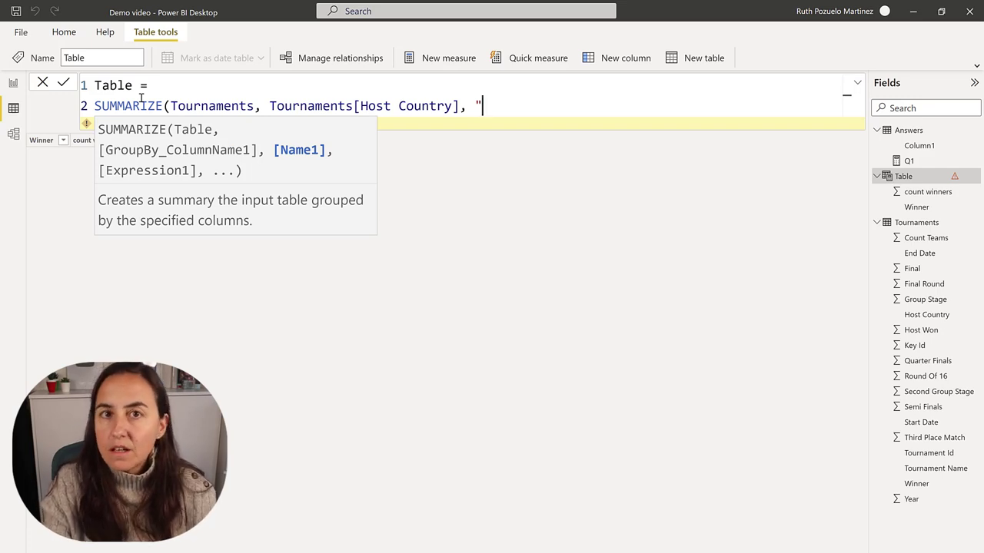
type("h")
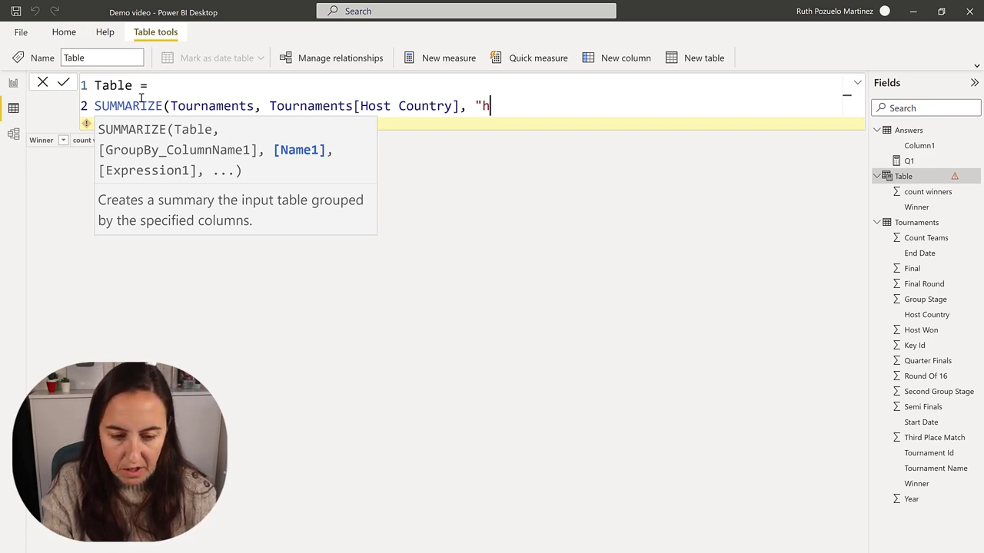
type("ost won\", ")
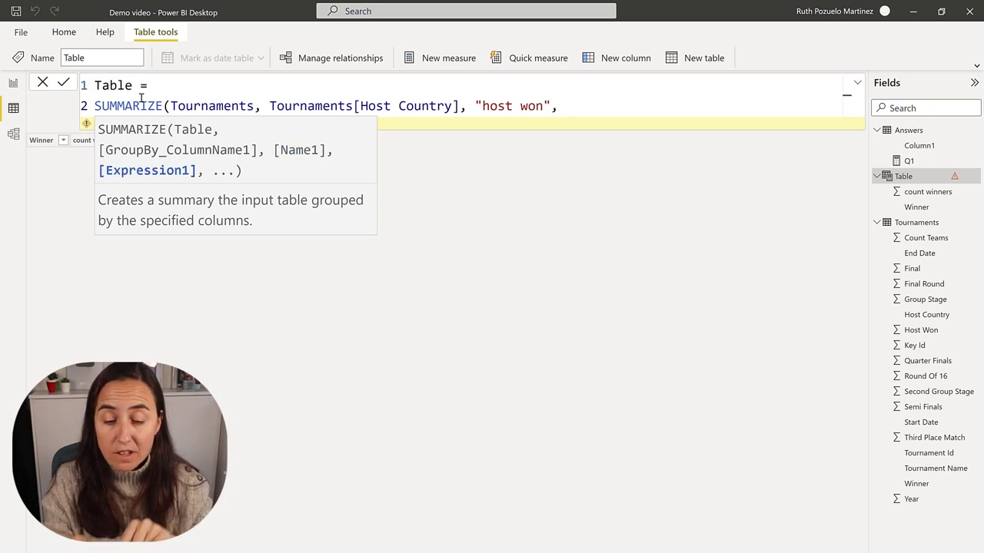
type("sum(w")
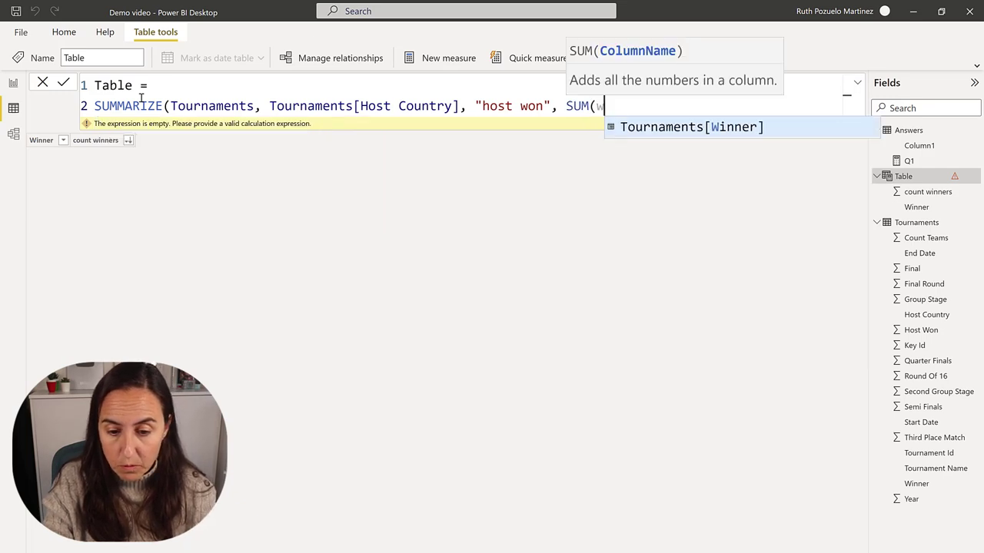
key("BackSpace")
type("hos")
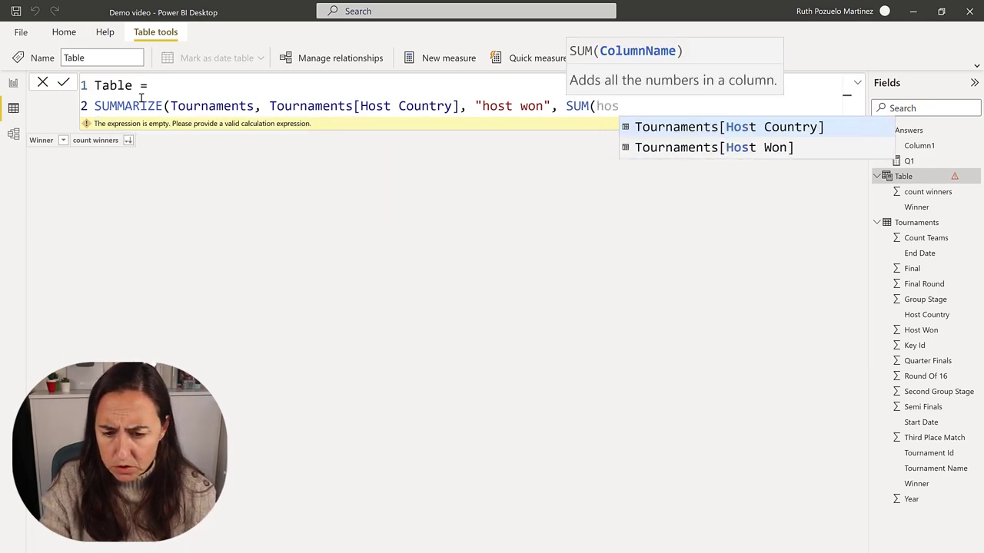
key("Down")
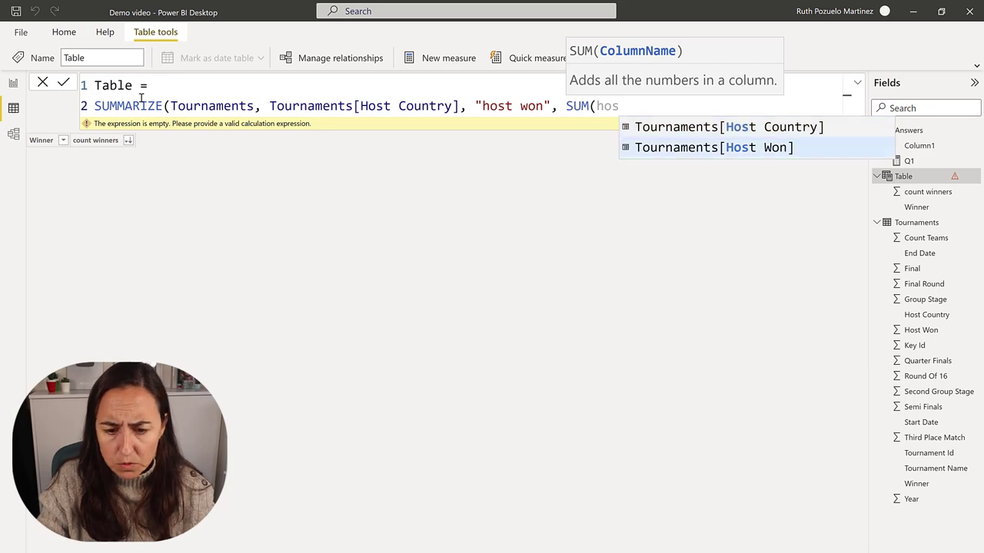
key("Tab")
type(")")
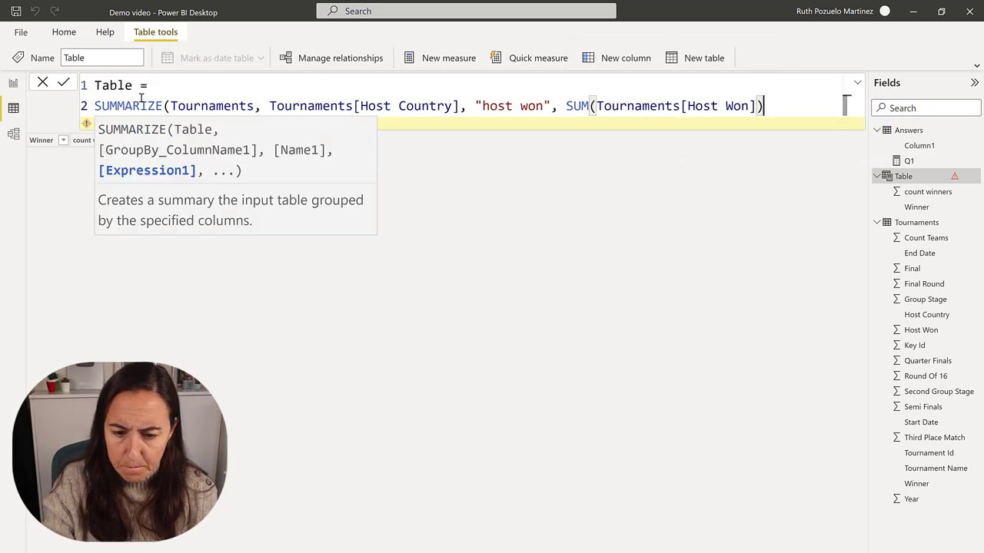
Close and commit the SUMMARIZE expression, and sort the resulting table by host won in descending order
type(")")
key("Return")
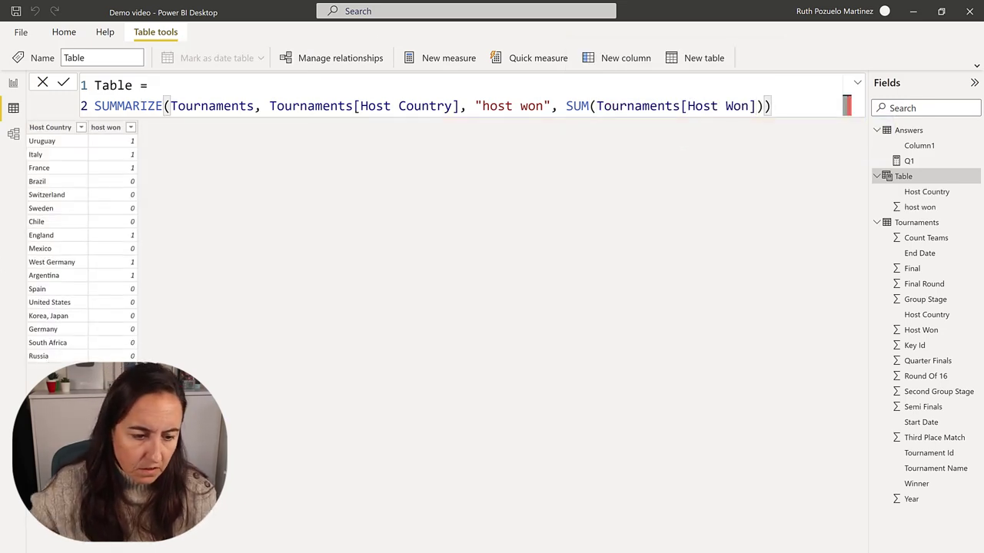
left_click(131, 128)
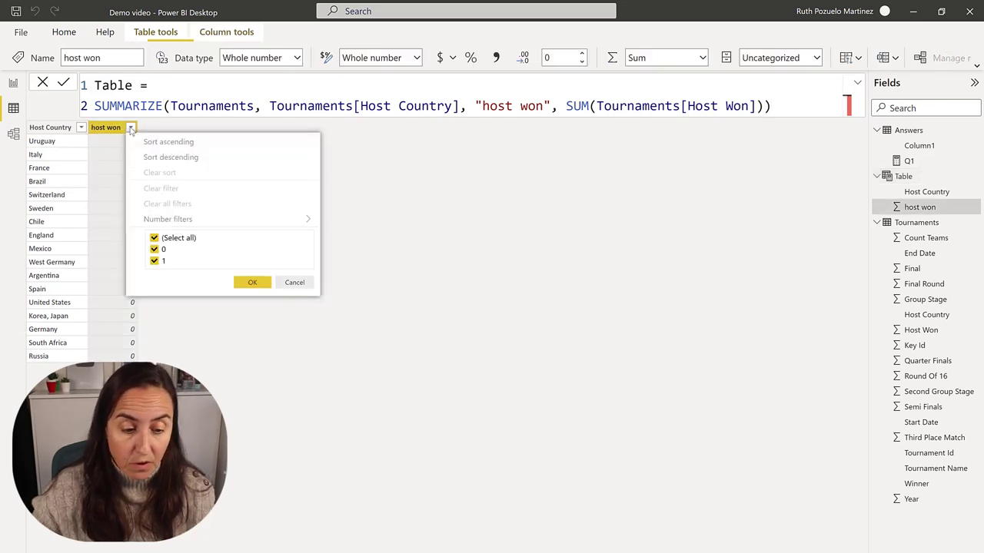
left_click(158, 157)
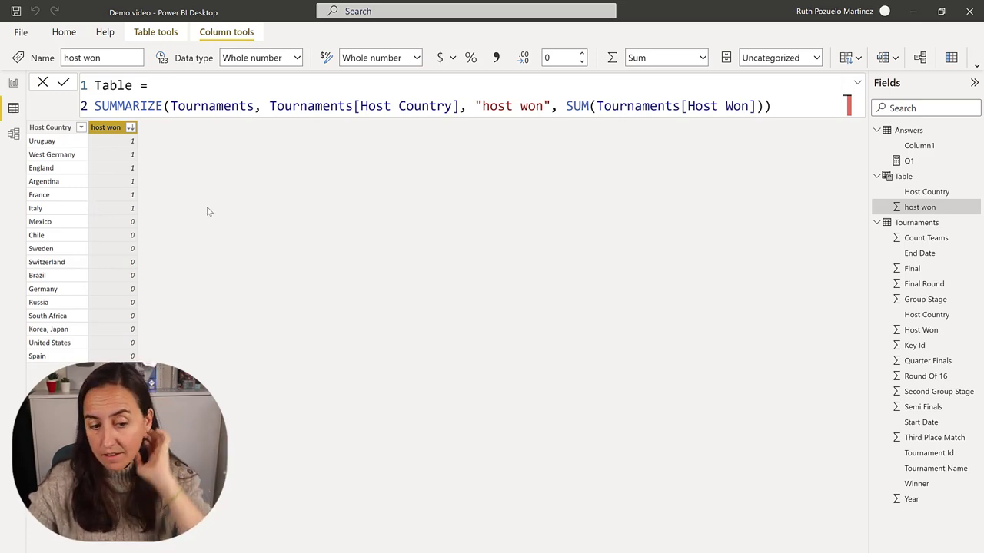
Wrap the calculated table's SUMMARIZE expression in a TOPN function that returns 1 as its number of rows
left_click(190, 86)
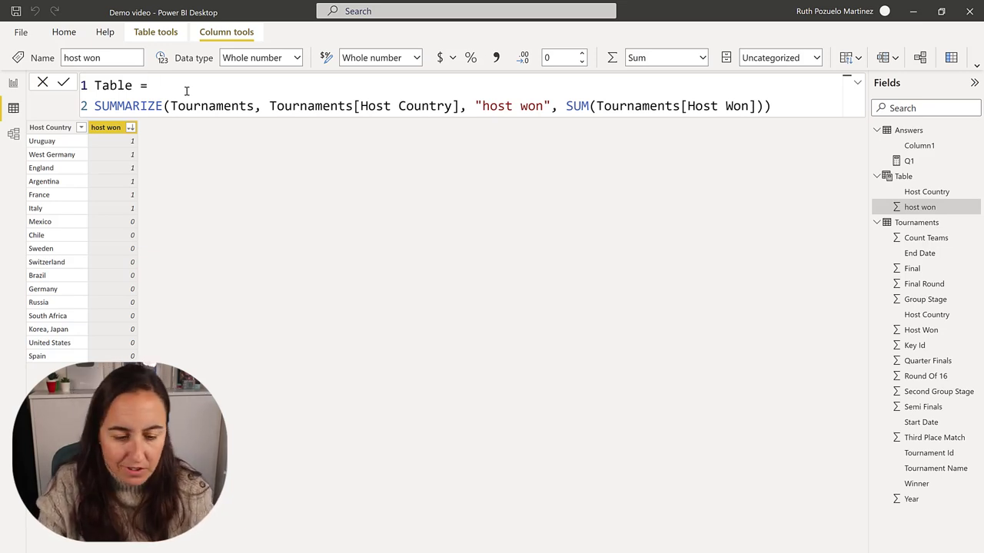
key("shift+Return")
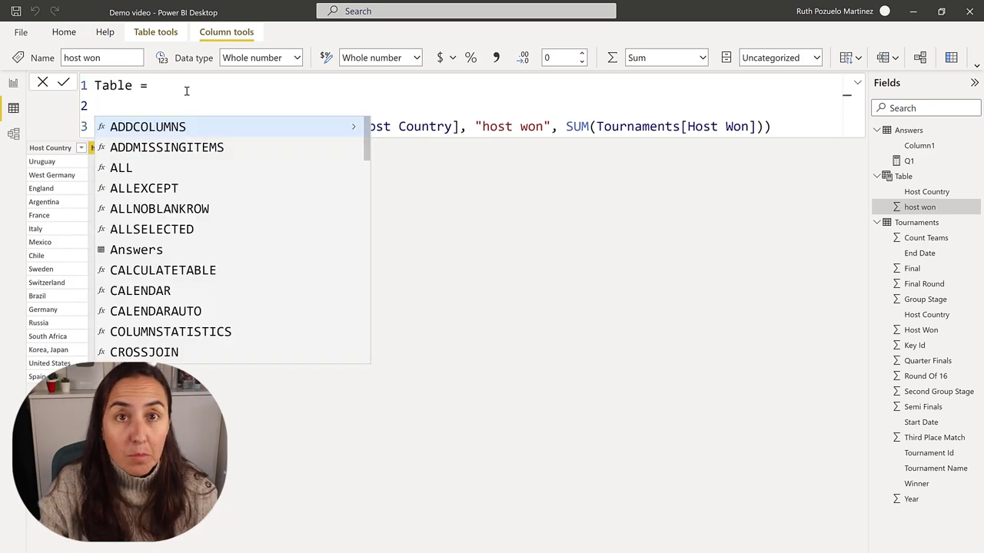
type("topn")
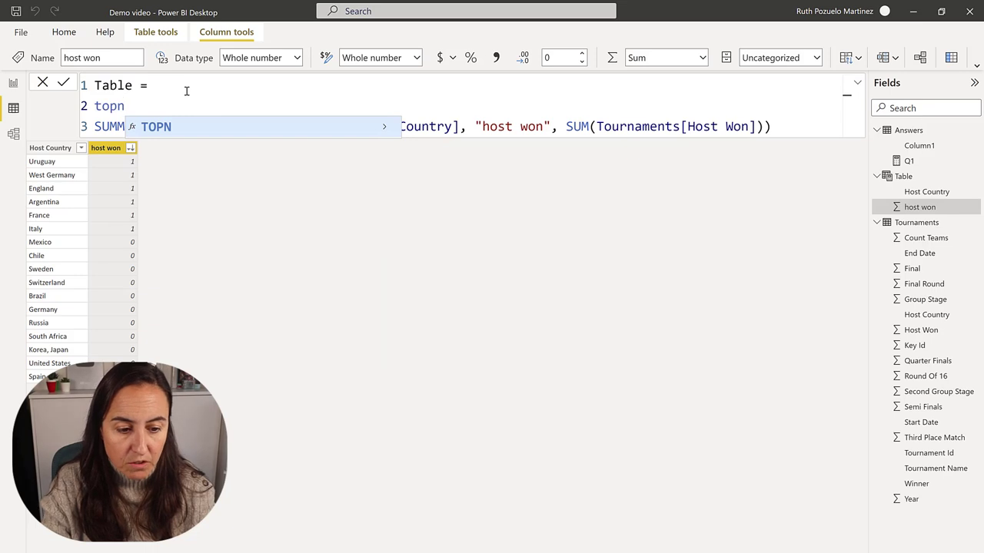
type("(1,")
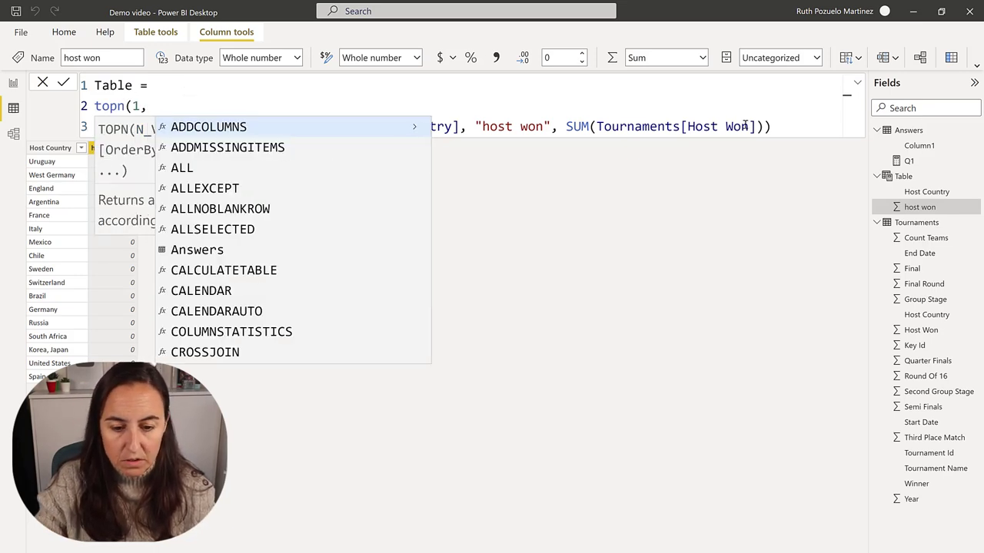
left_click(794, 130)
type(",")
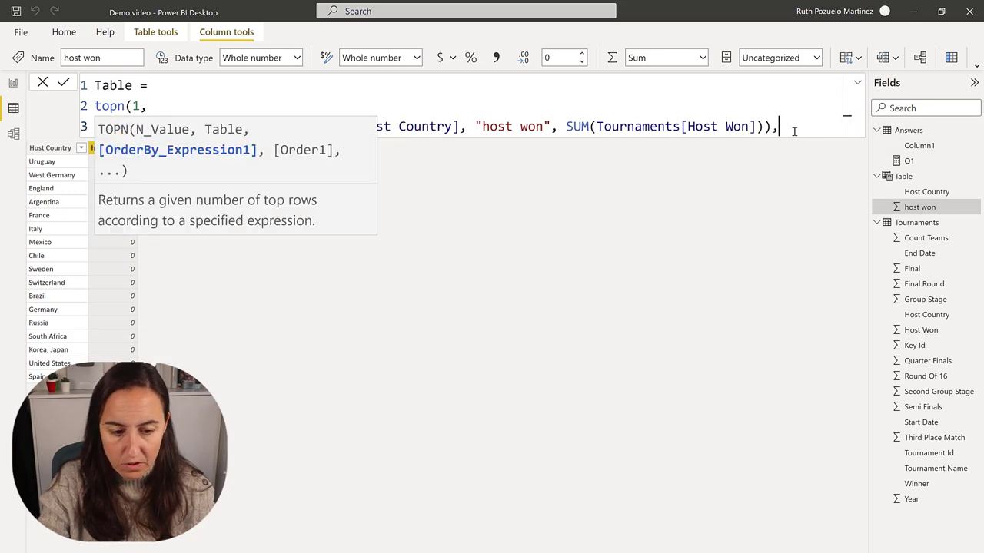
key("Return")
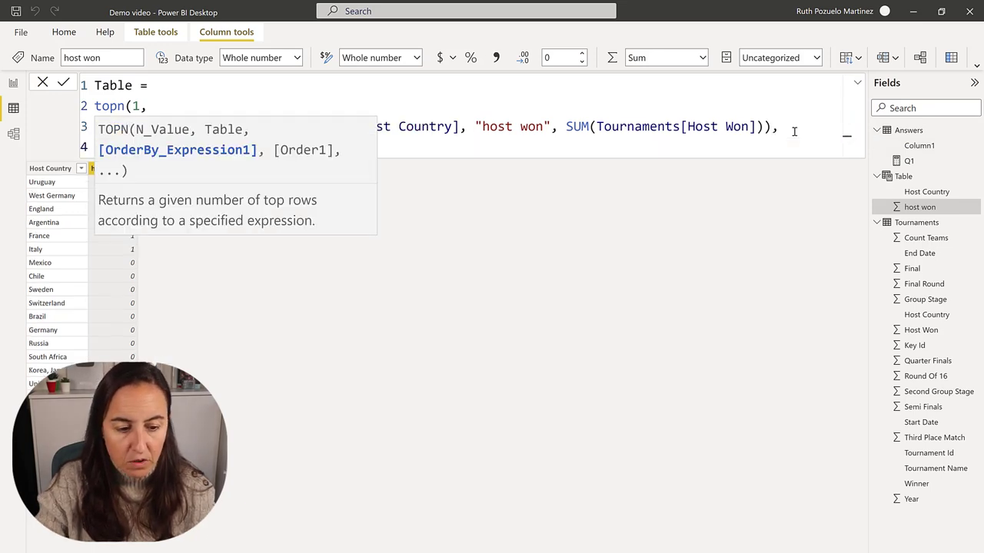
Order the TOPN by [host won], close the function and commit the calculated table
left_click(637, 145)
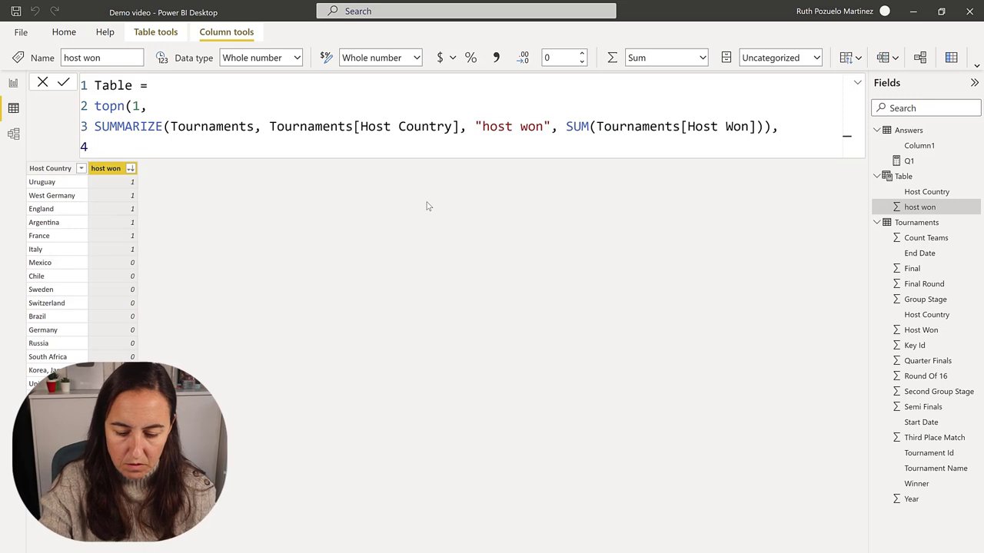
type("[")
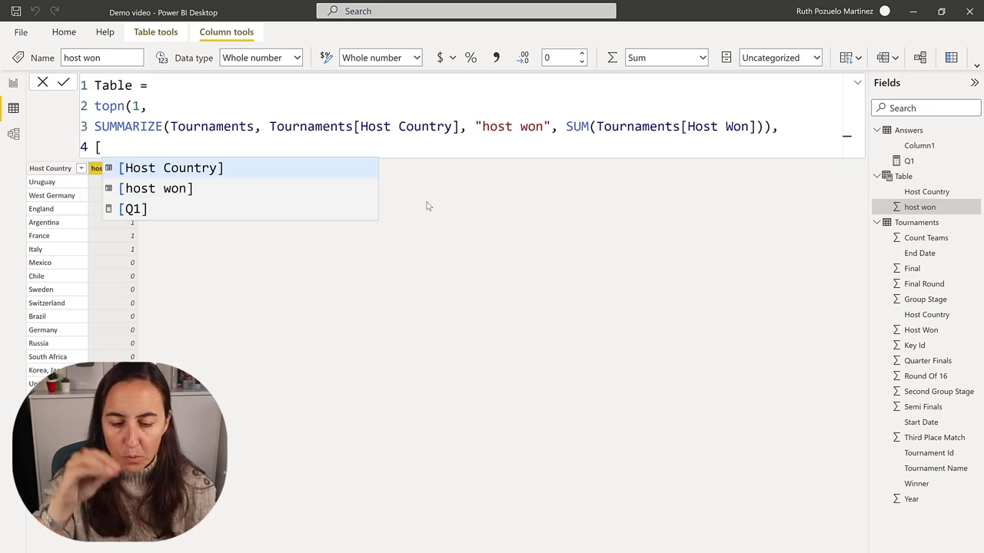
type("host")
key("Down")
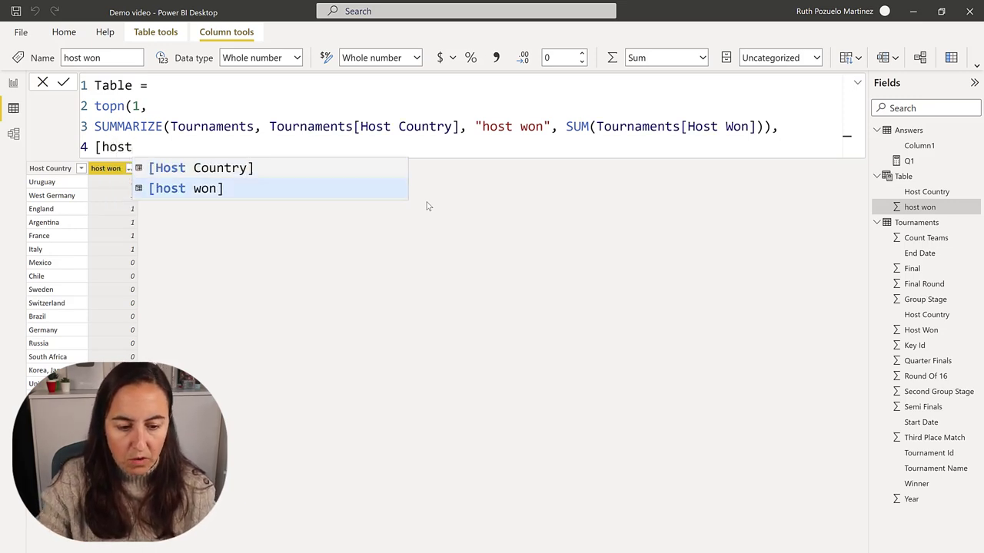
key("Tab")
type(")")
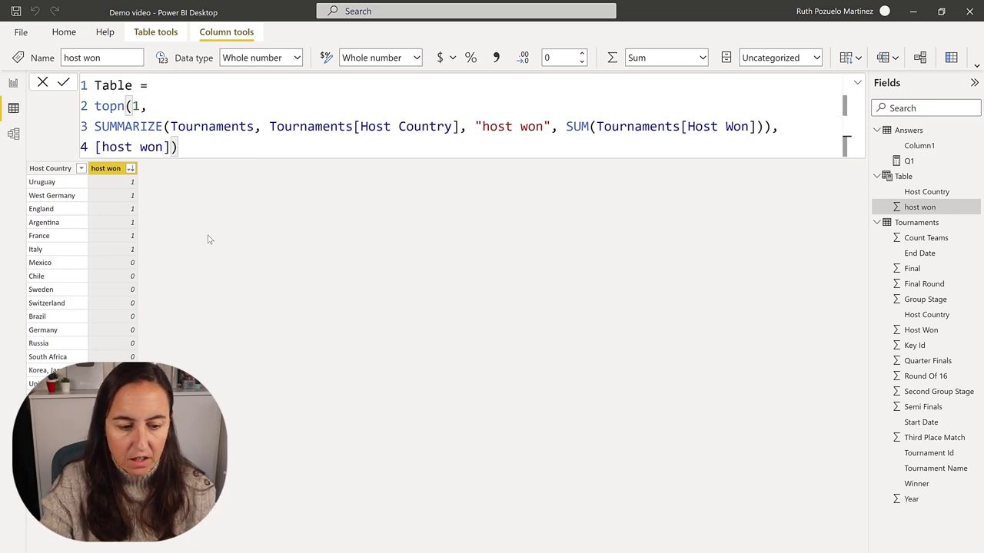
key("Return")
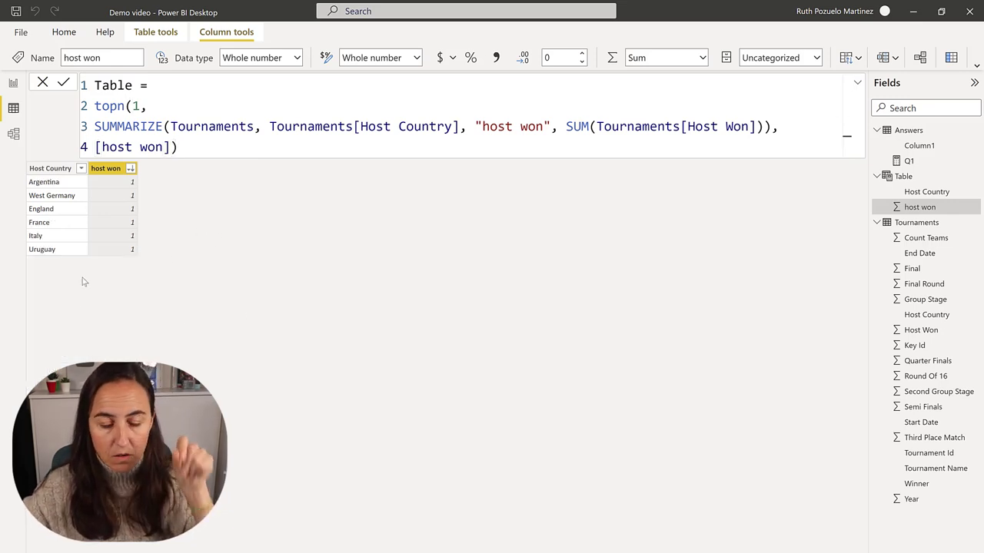
Copy the TOPN expression from the calculated table and start a new measure named Q2 in the Answers table
left_click(207, 148)
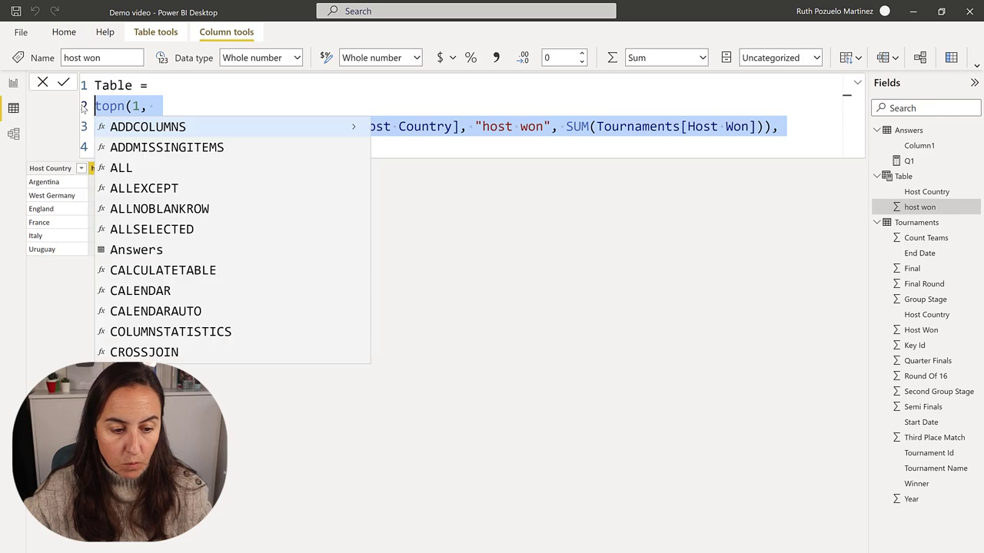
left_click(12, 83)
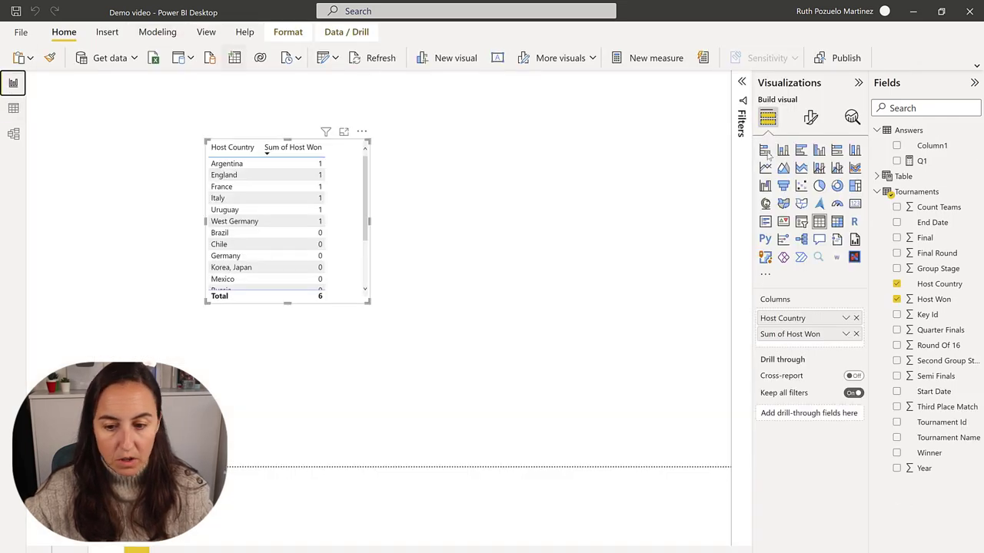
right_click(913, 131)
left_click(885, 139)
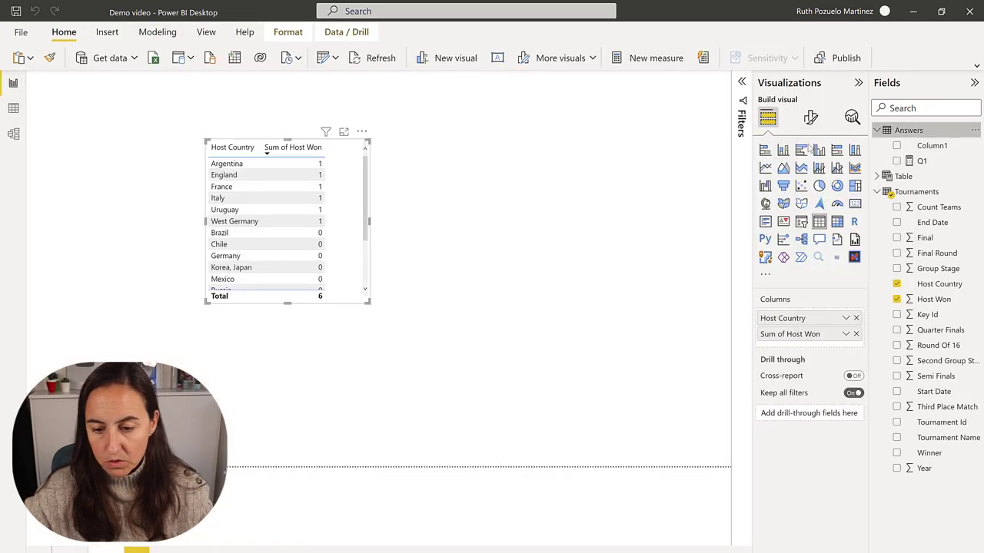
type("Q2 =")
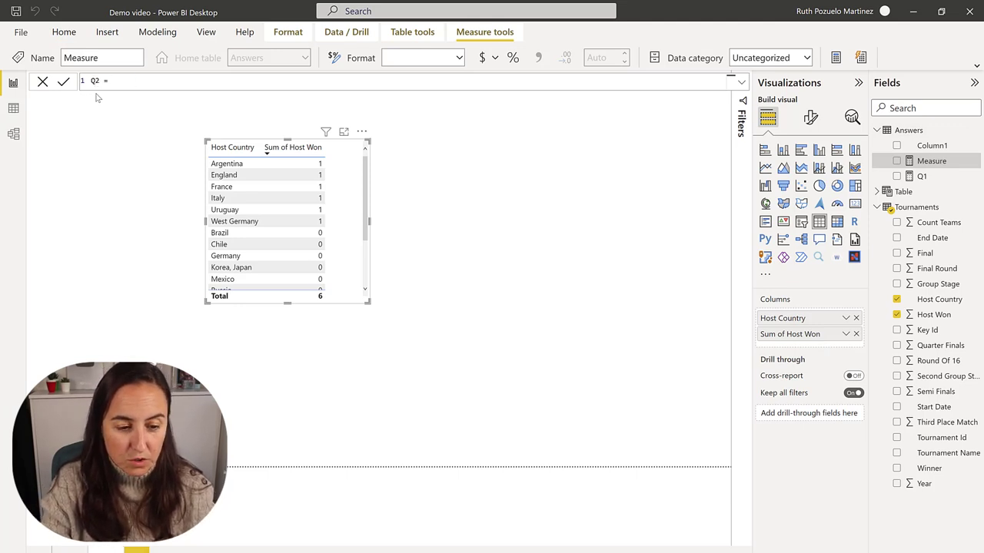
key("shift+Return")
key("shift+Return")
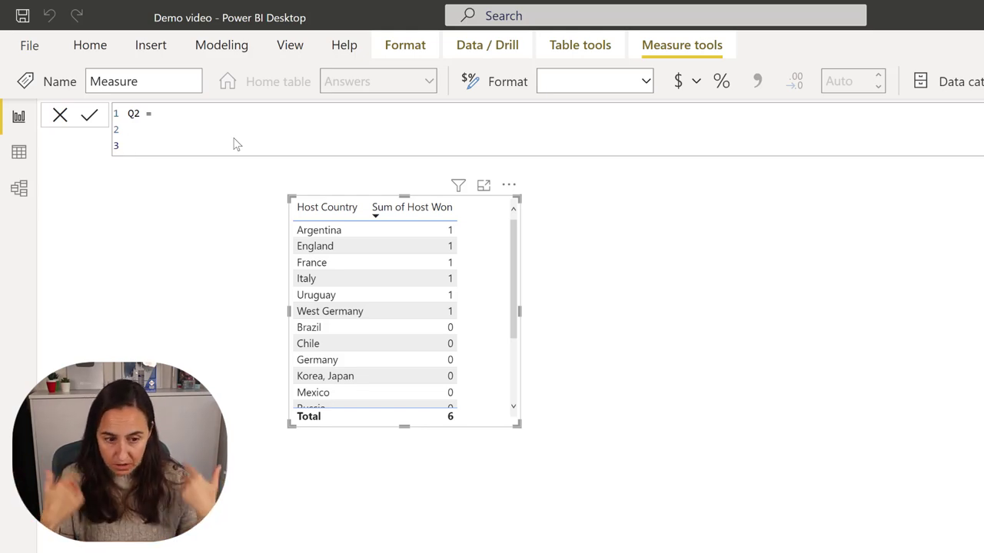
Begin a CONCATENATEX in the Q2 measure and insert the copied TOPN expression as its table argument
type("coun")
key("BackSpace")
key("BackSpace")
key("BackSpace")
key("BackSpace")
key("BackSpace")
type("co")
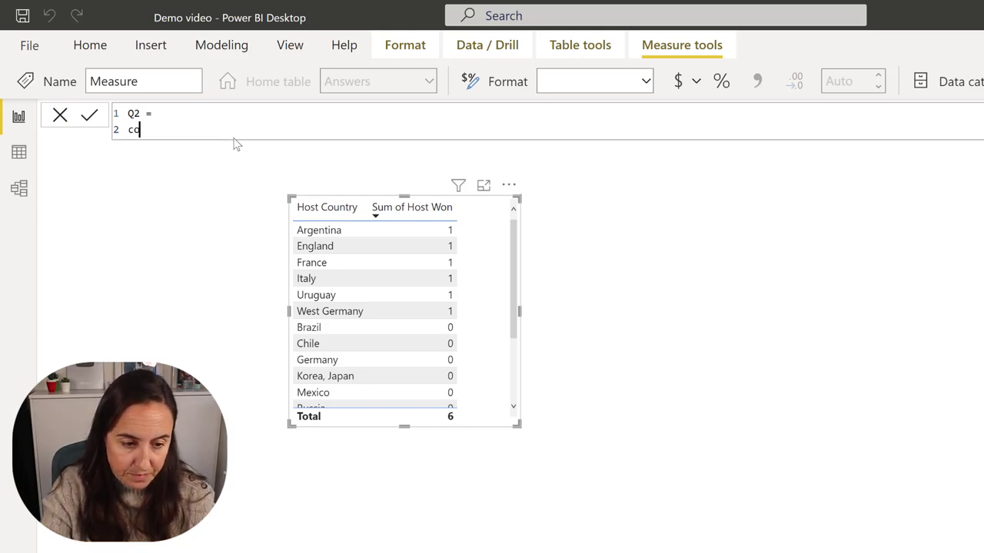
type("ncaten")
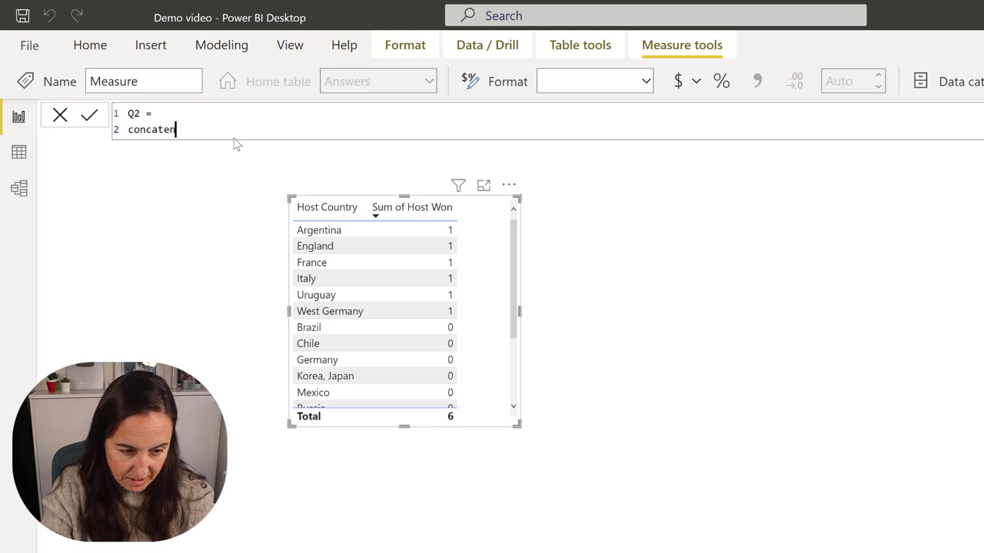
type("atex(")
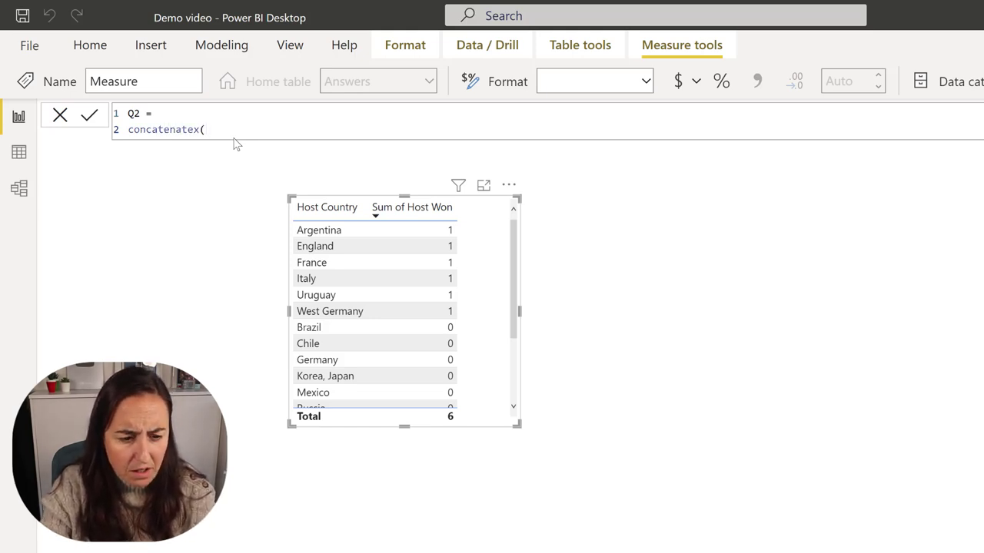
key("shift+Return")
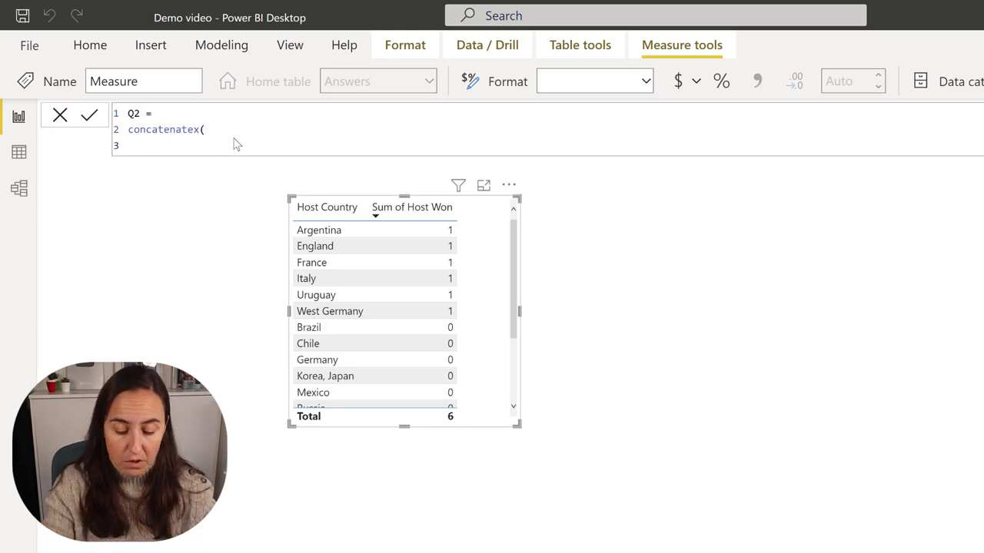
type("topn(1, SUMMARIZE(Tournaments, Tournaments[Host Country], \"host won\", SUM(Tournaments[Host Won])), [host won])")
type(",")
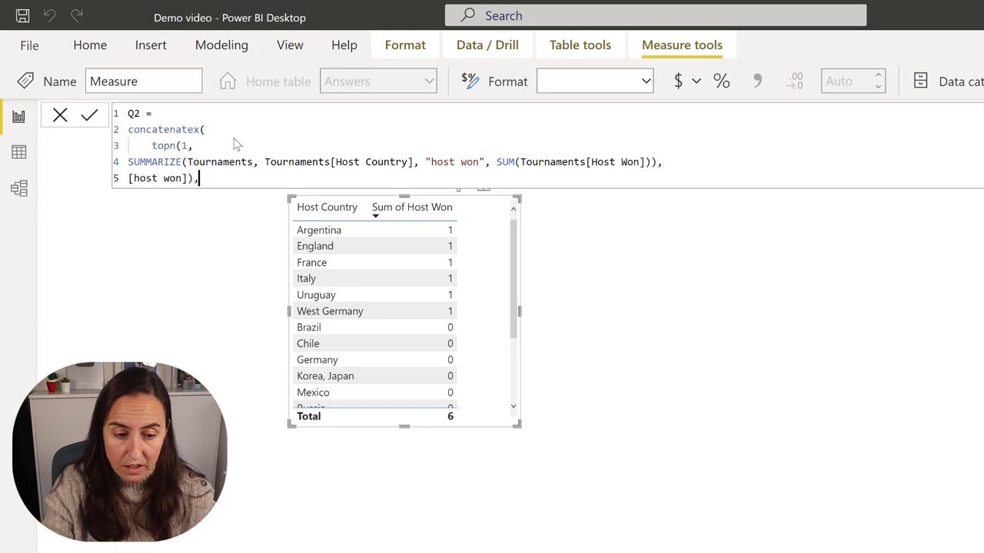
Add tournaments[host country] as the CONCATENATEX expression, with ", " as the delimiter
key("shift+Return")
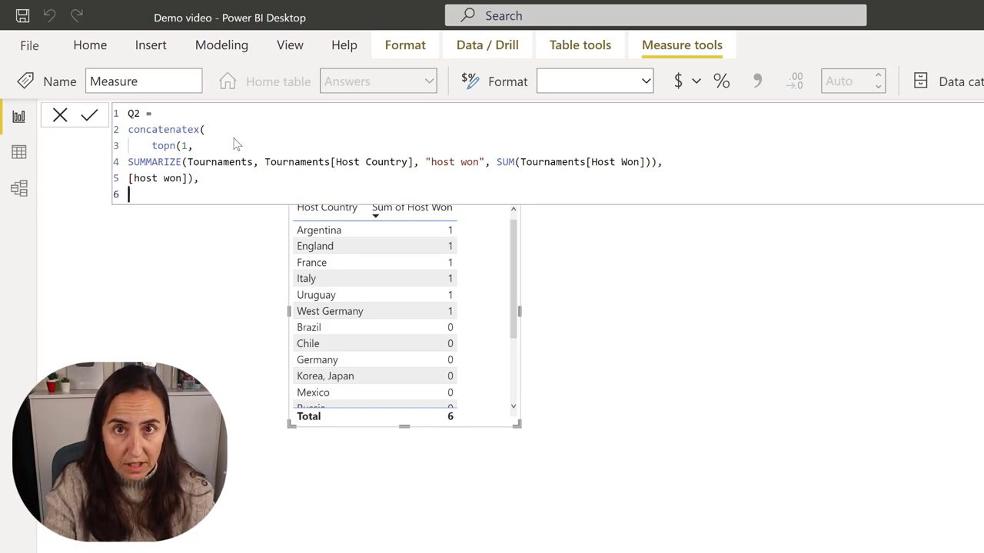
type("tournamen")
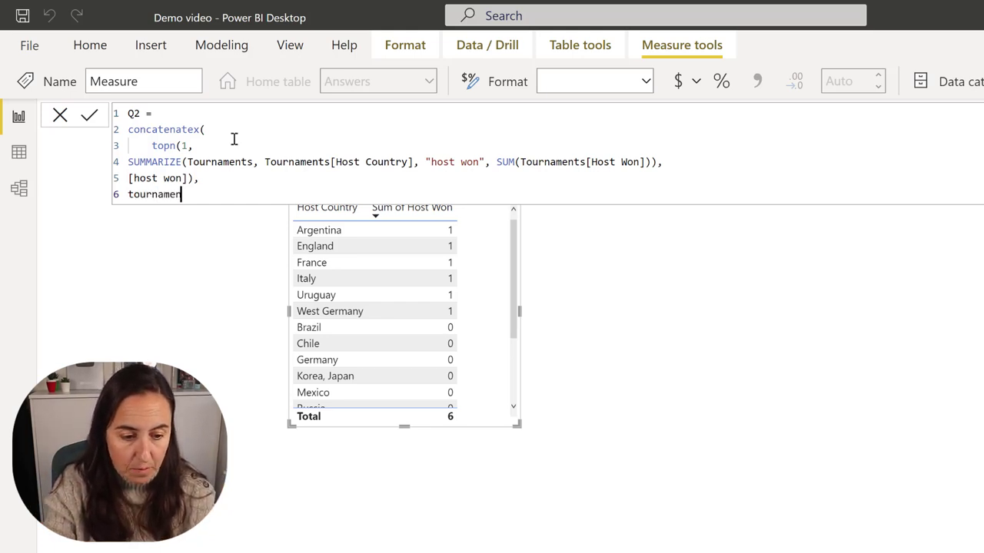
type("ts[host")
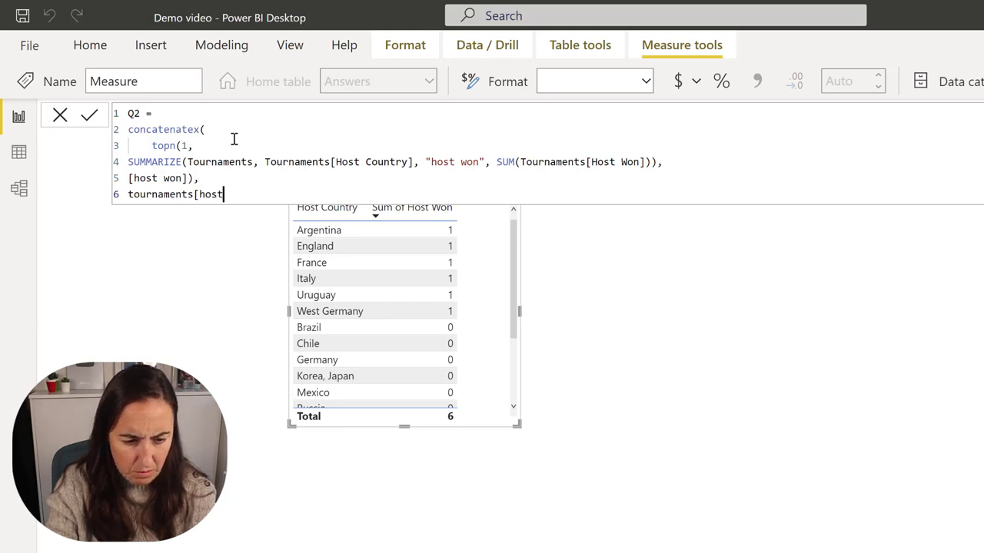
type(" country],")
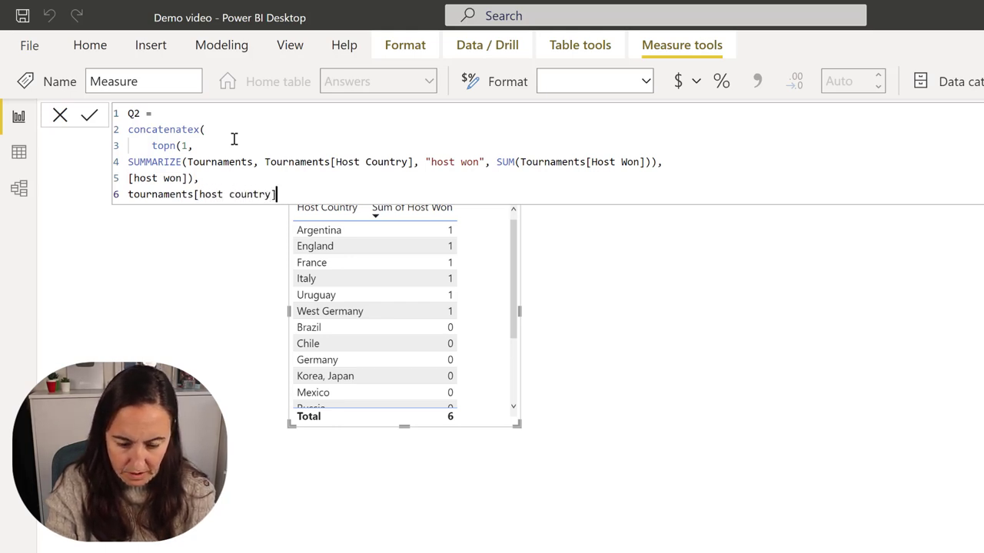
type(" \"")
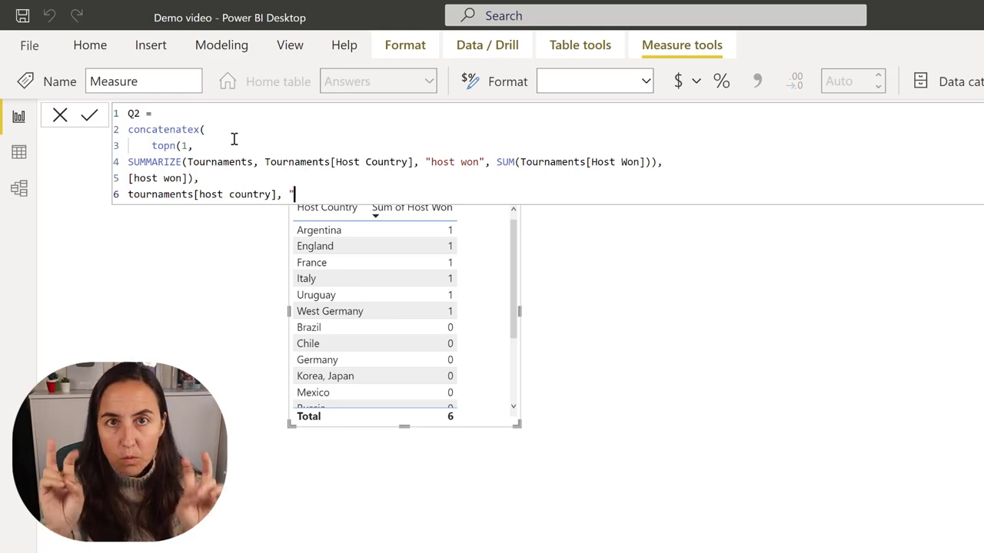
type(", \",")
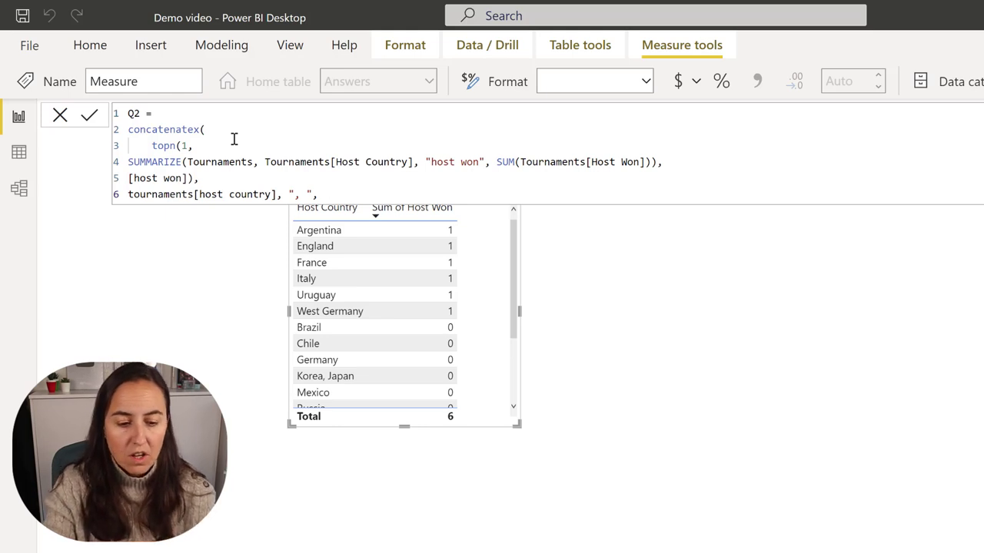
Order the CONCATENATEX by tournaments[host country], close the function and commit the Q2 measure
type("tournamens")
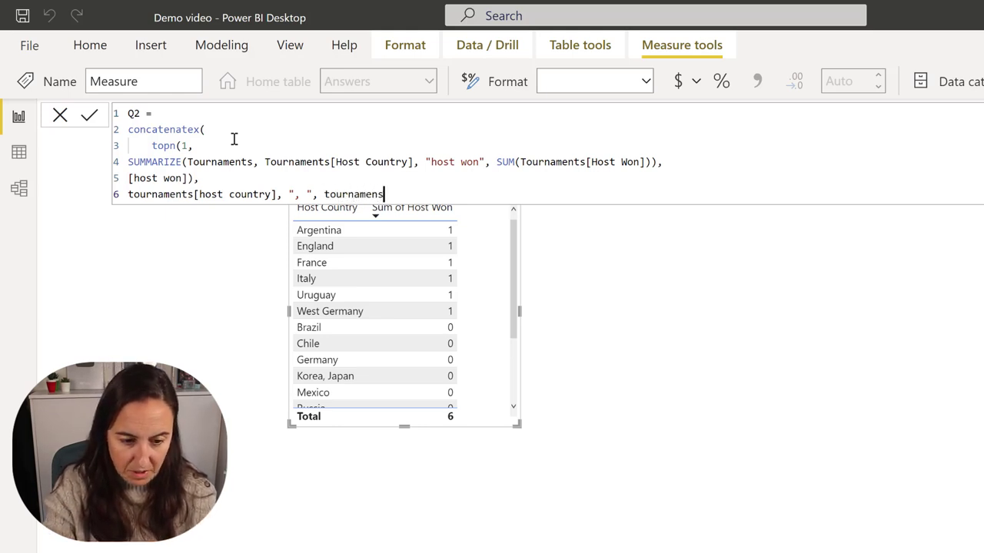
key("BackSpace")
type("ts ")
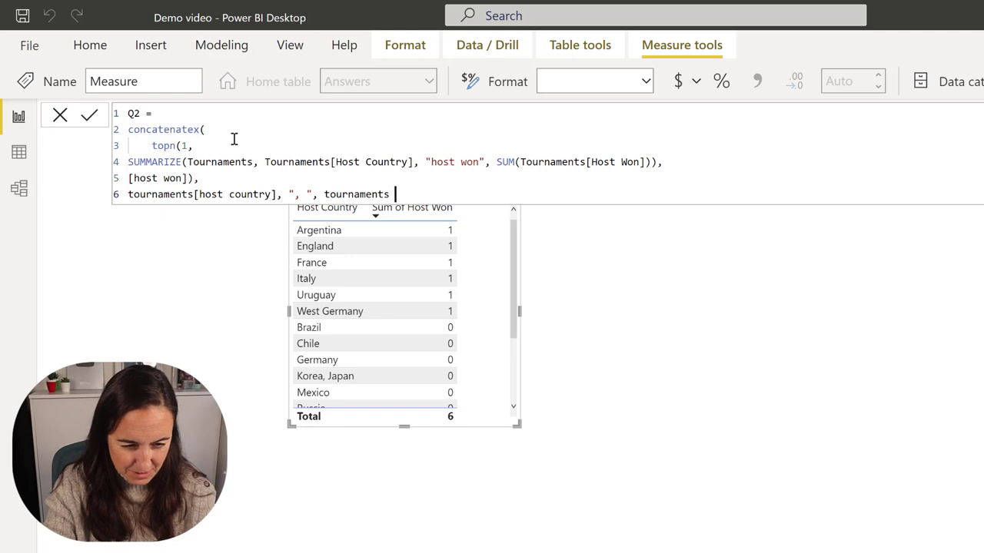
type("[")
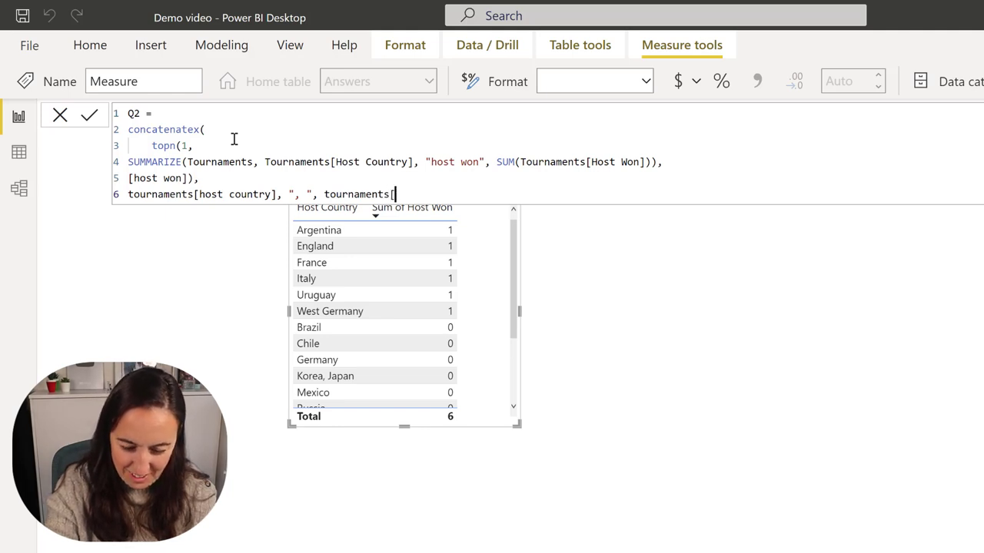
type("host country")
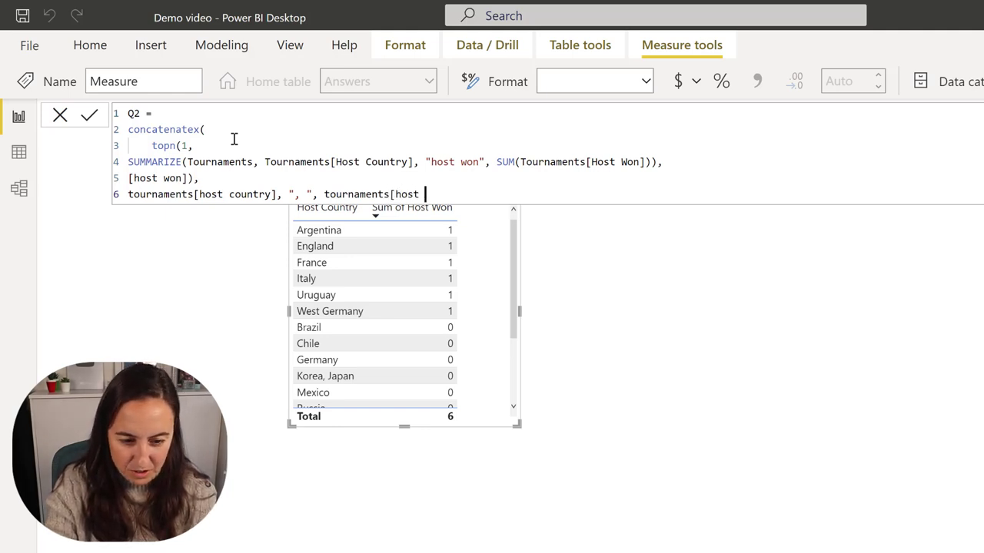
type("]")
key("Return")
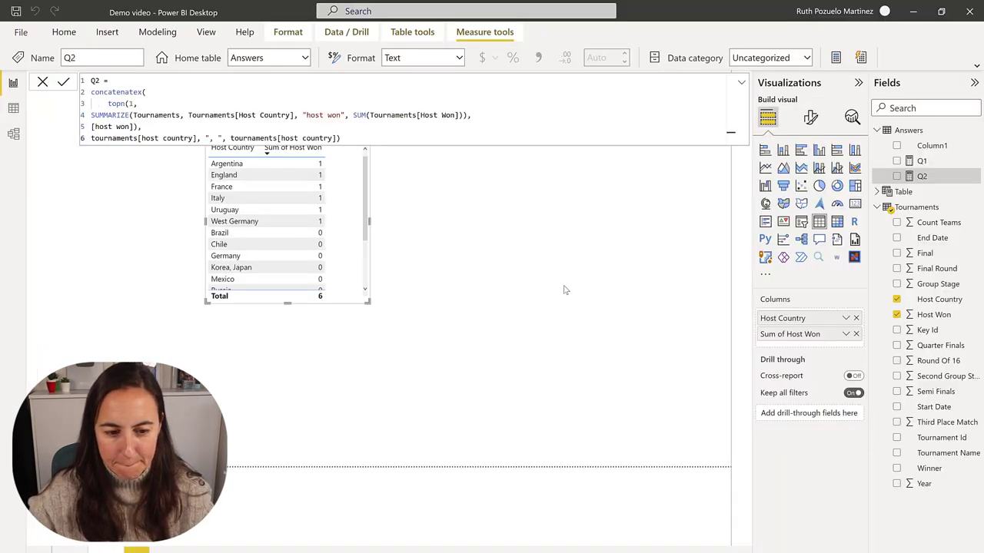
Create a separate card visual on the report page showing the Q2 measure
left_click(819, 390)
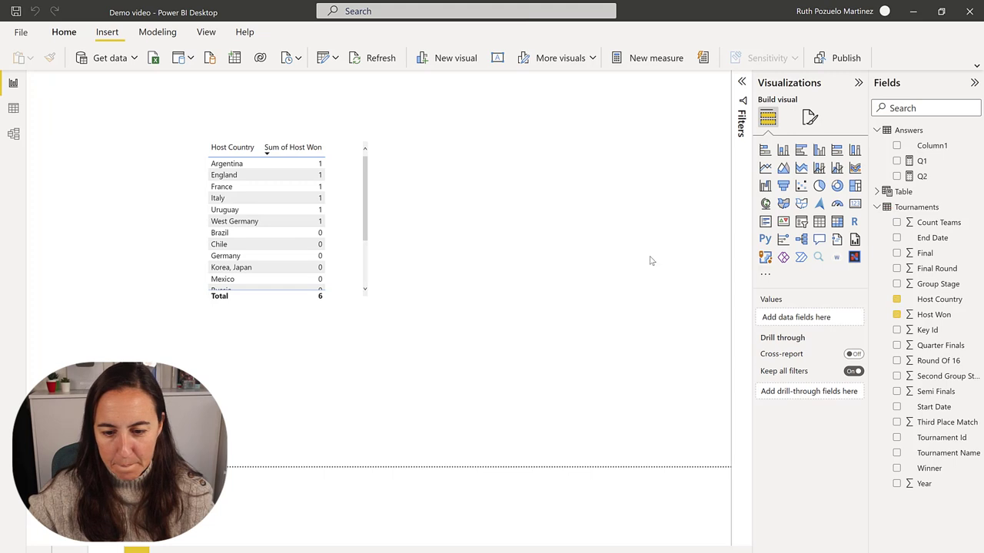
left_click(896, 176)
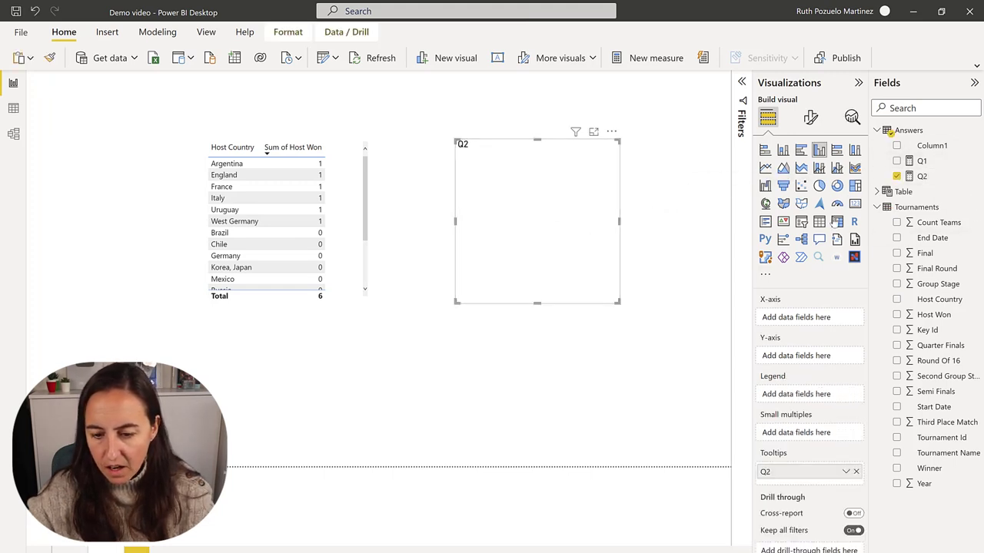
left_click(855, 203)
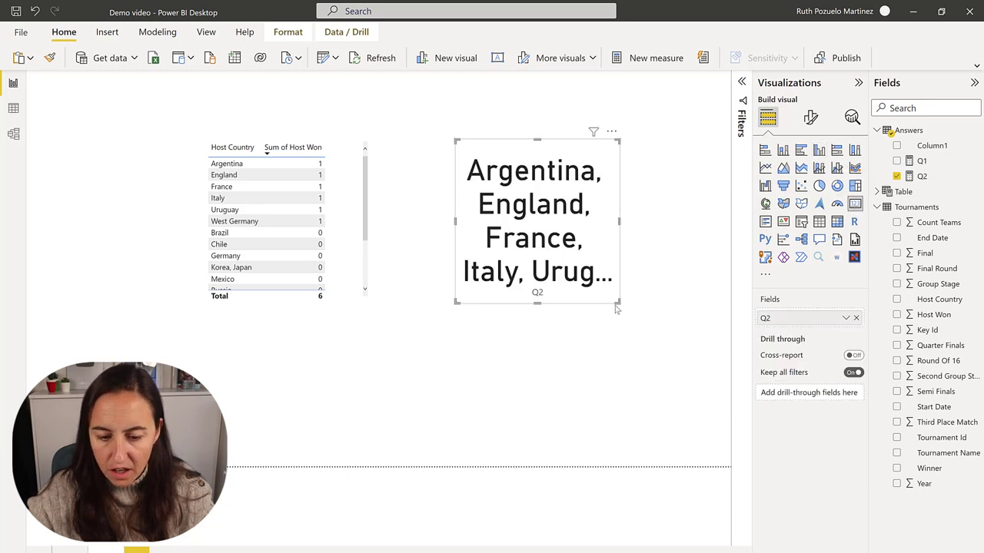
Enlarge the Q2 card so the whole list of countries fits, and go to the blank report page
left_click_drag(617, 303, 707, 324)
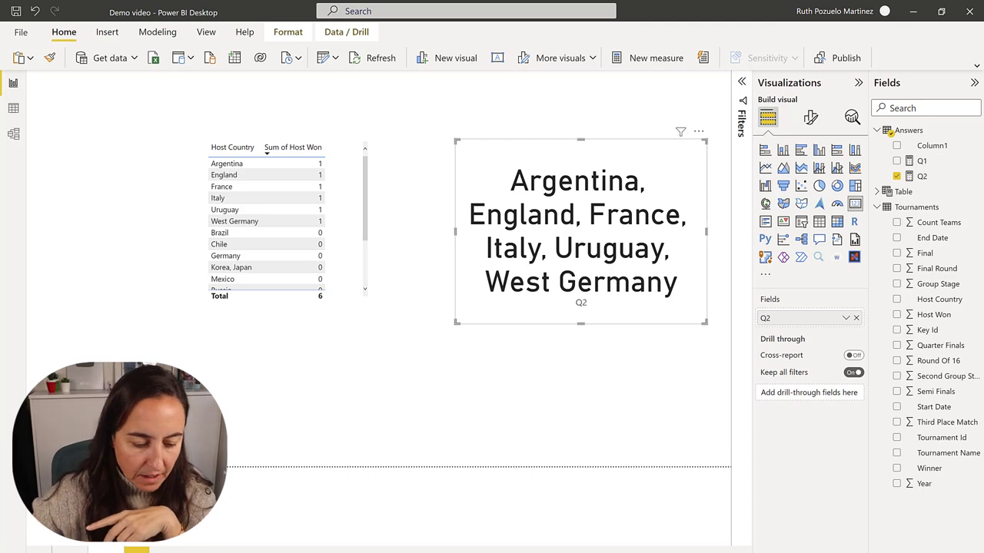
left_click(154, 551)
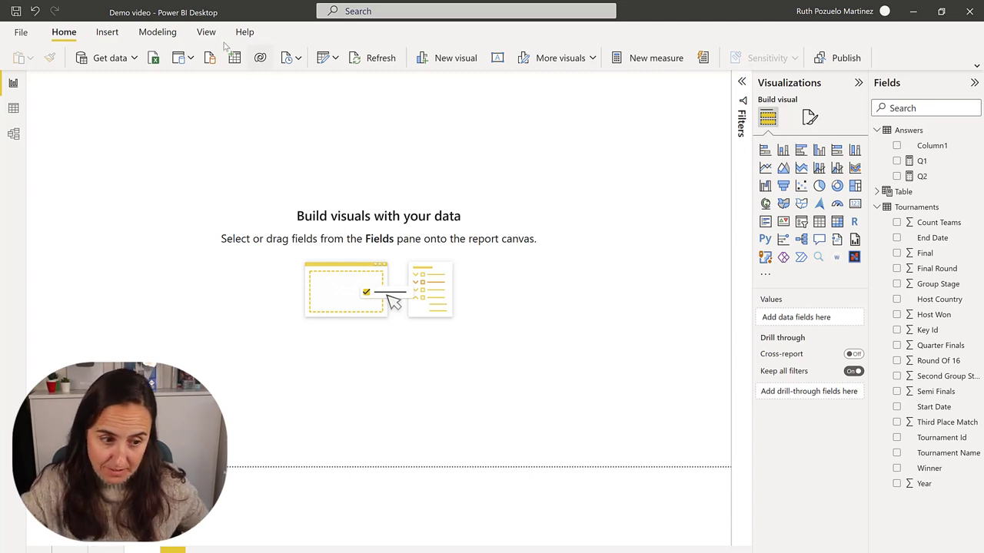
Add a calculated column named Gap years to the Tournaments table in the data view
left_click(13, 109)
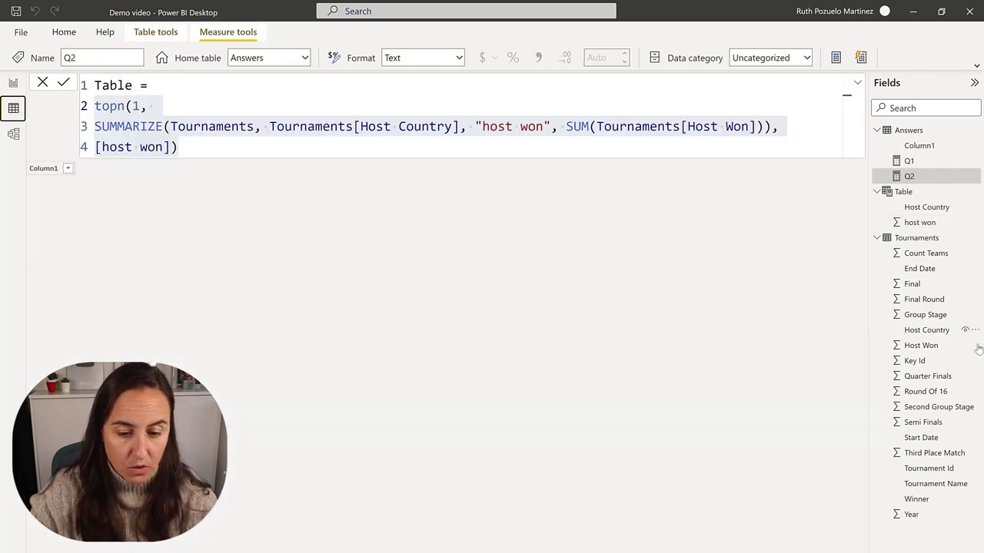
left_click(915, 238)
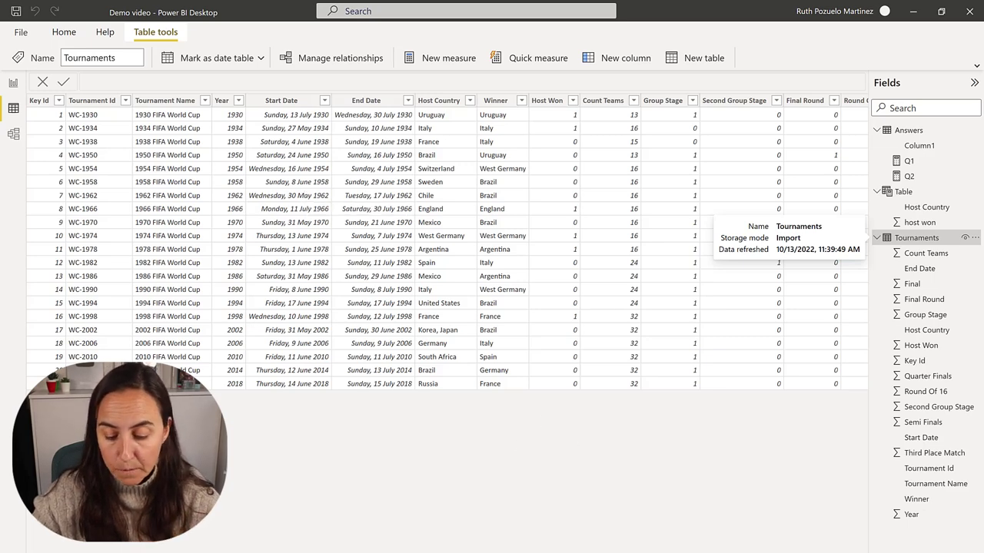
scroll(447, 242, "right", 5)
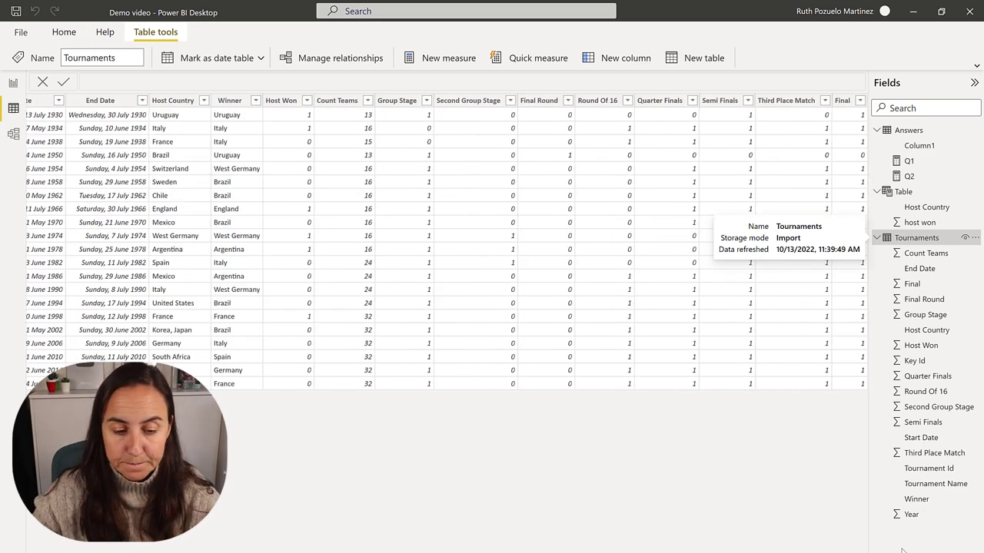
left_click(648, 60)
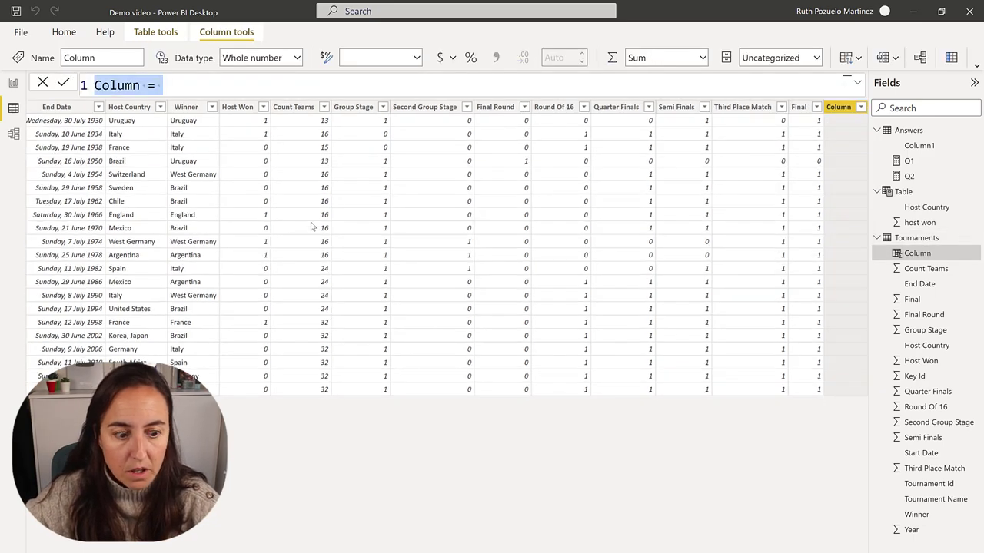
type("Gp")
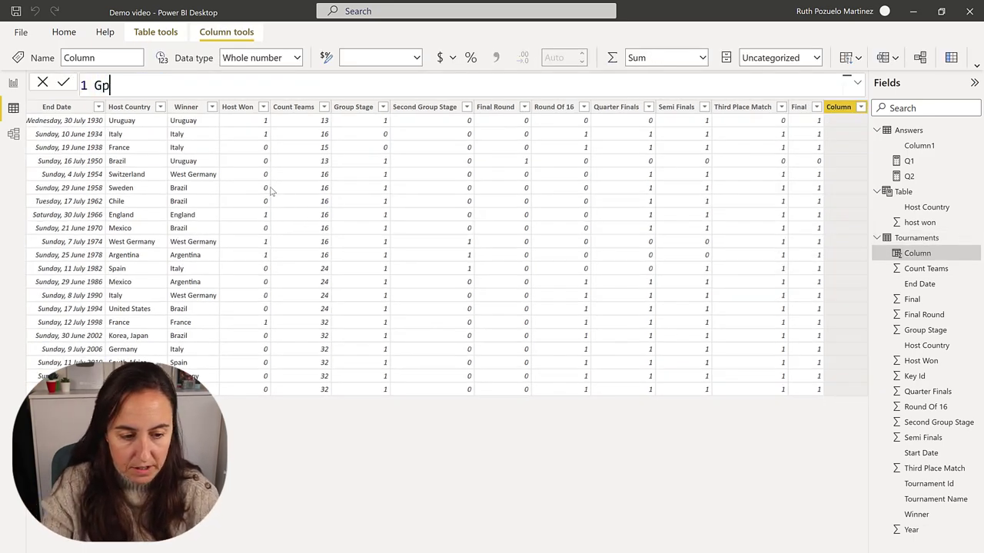
type("p years =")
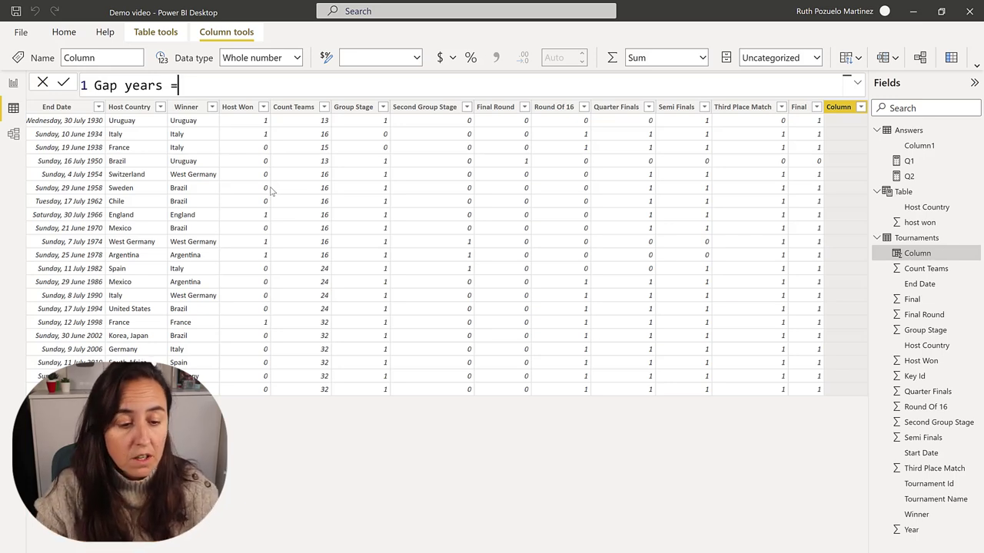
key("shift+Return")
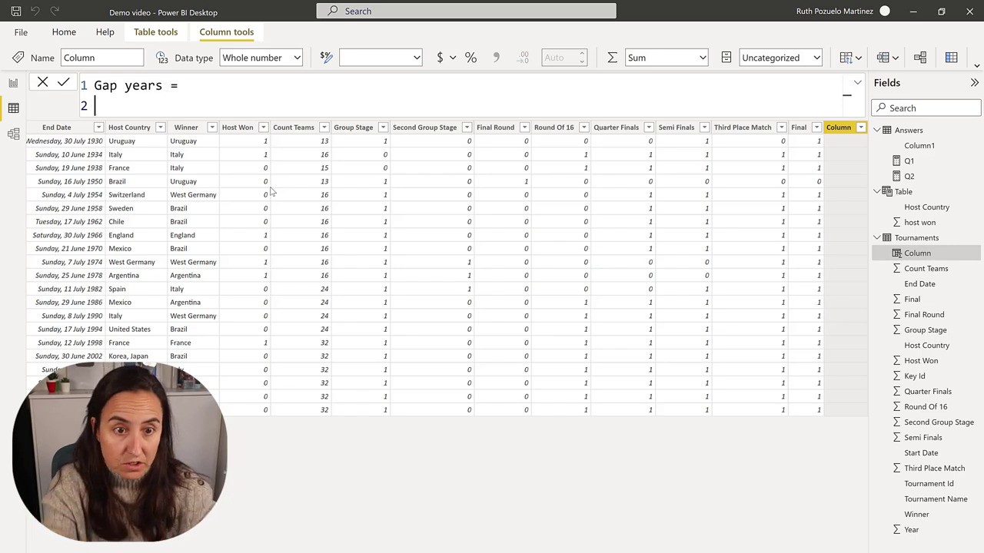
Declare a variable currentYear equal to Tournaments[Year] in the Gap years formula
type("VAR")
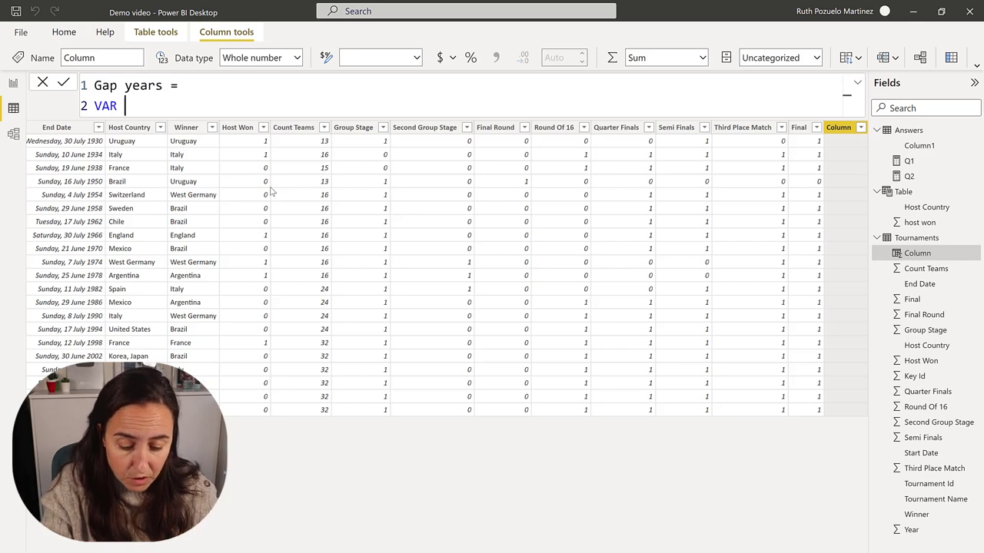
type("curren")
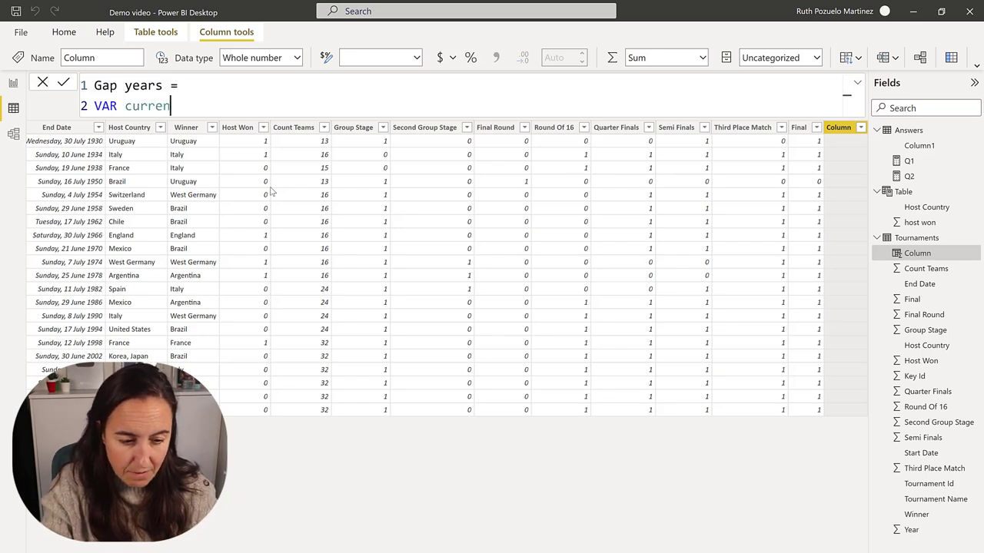
type("tYear =")
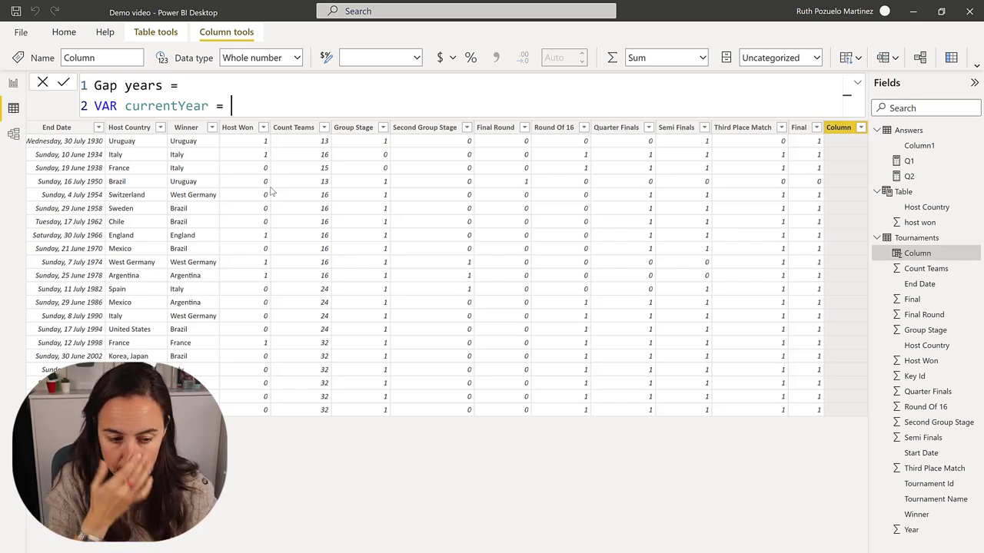
type("tour")
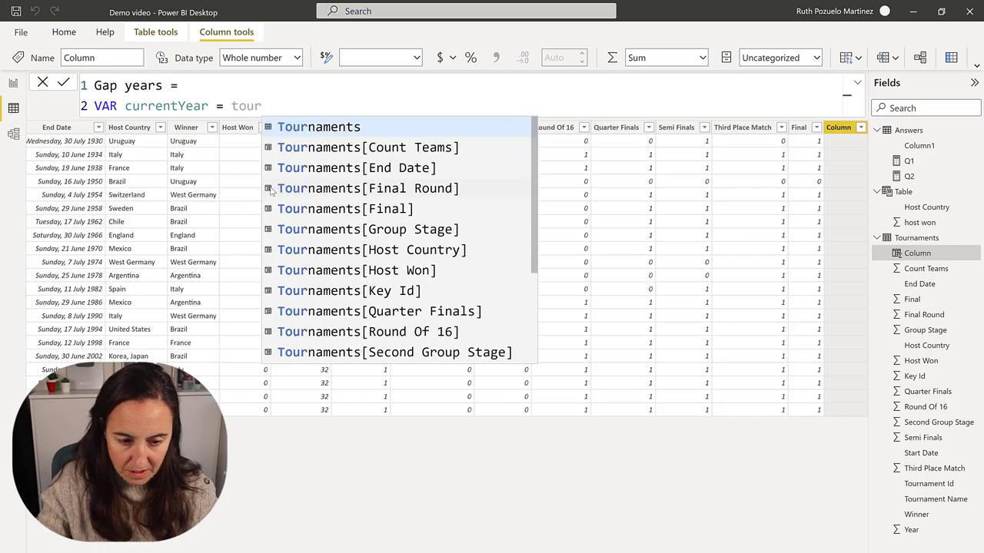
key("Down")
key("Down")
key("Down")
key("Down")
key("Down")
key("Down")
key("Down")
key("Down")
key("Down")
key("Down")
key("Down")
key("Down")
key("Down")
key("Down")
key("Down")
key("Down")
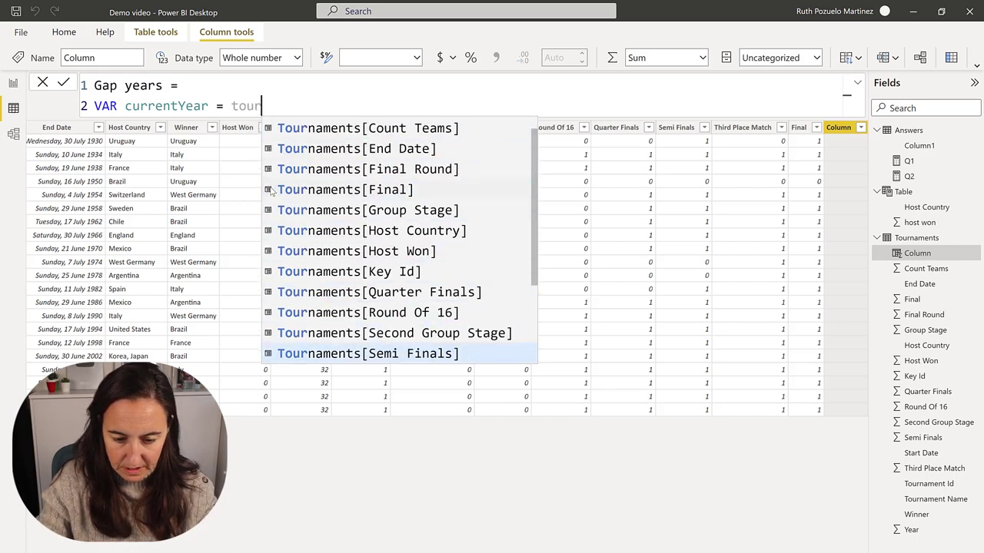
key("Down")
key("Down")
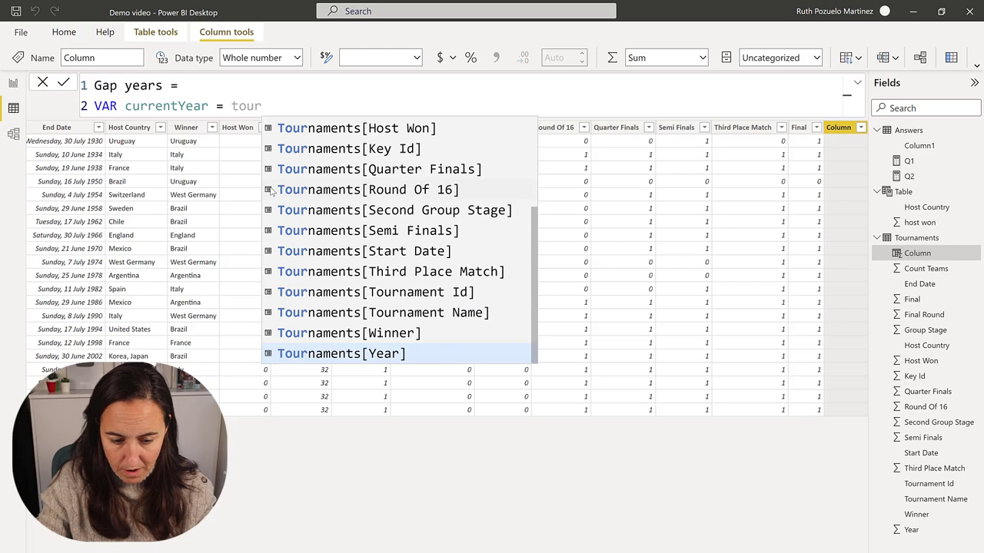
key("Tab")
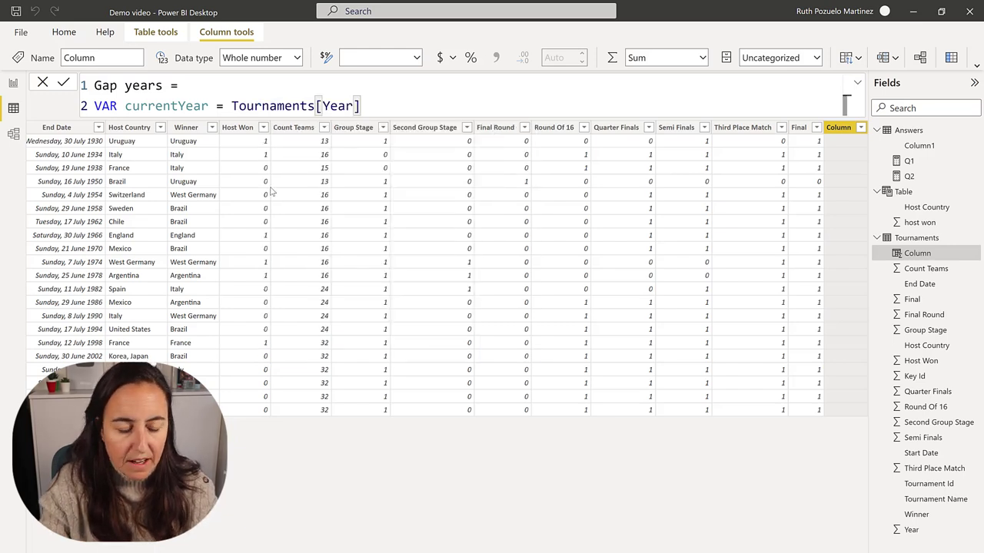
Add the return part with a CALCULATE whose expression is MIN(Tournaments[Year])
key("shift+Return")
type("return")
key("shift+Return")
type("CALCULATE(")
key("shift+Return")
type("m")
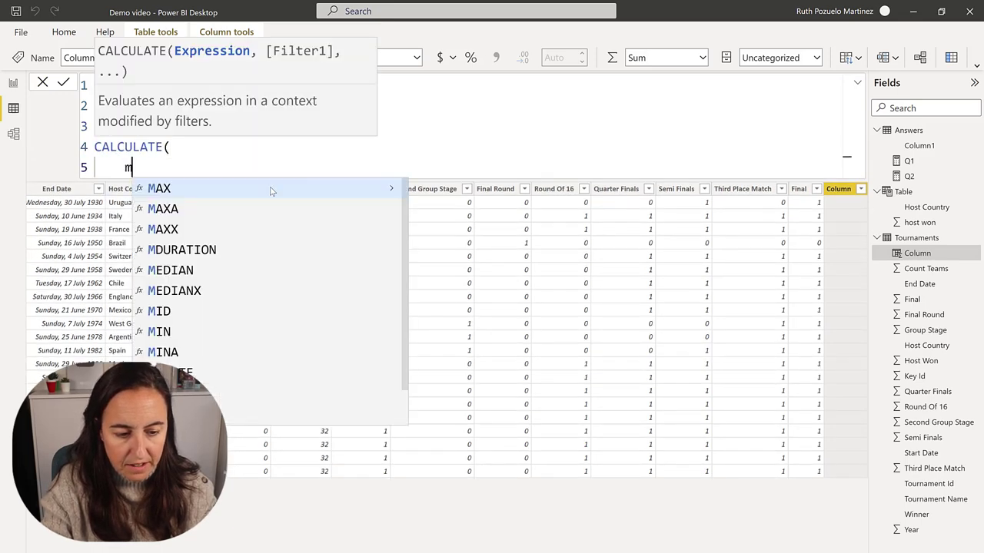
type("in(tour")
key("Down")
key("Up")
key("Up")
key("Tab")
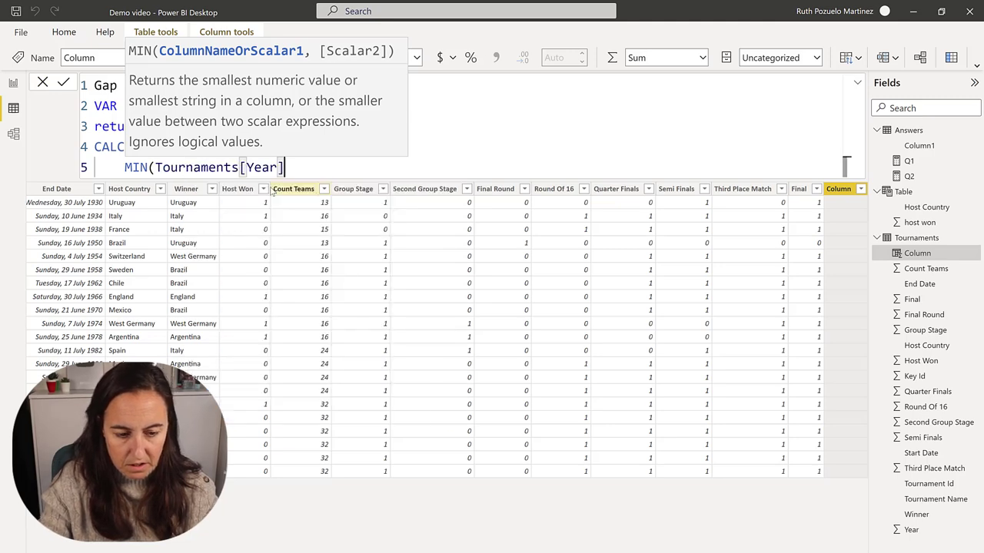
type(",")
key("BackSpace")
type("),")
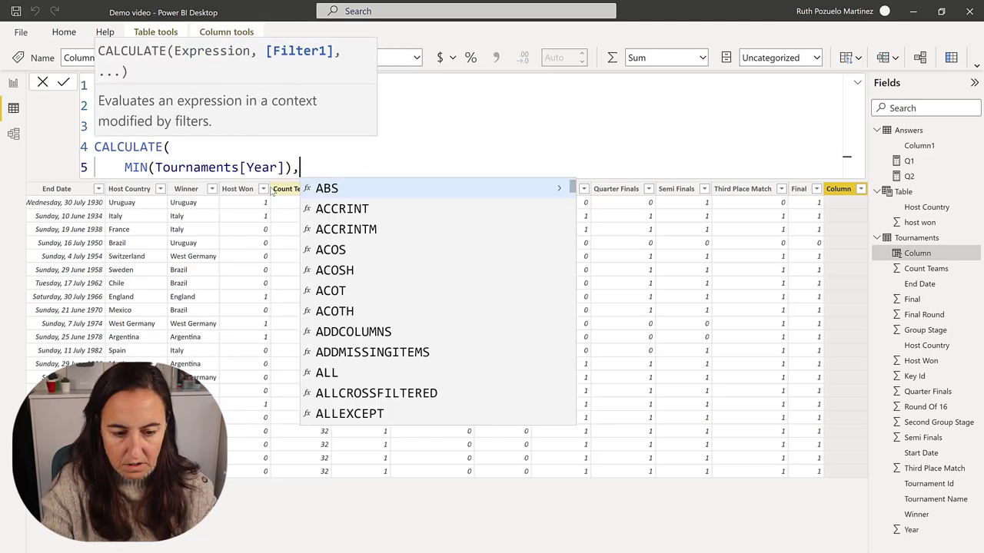
Begin a FILTER over the Tournaments table as the CALCULATE filter argument
key("shift+Return")
type("Ft")
key("Tab")
key("BackSpace")
key("BackSpace")
key("BackSpace")
key("BackSpace")
key("BackSpace")
key("BackSpace")
key("BackSpace")
key("BackSpace")
key("BackSpace")
key("BackSpace")
type("fi")
key("Tab")
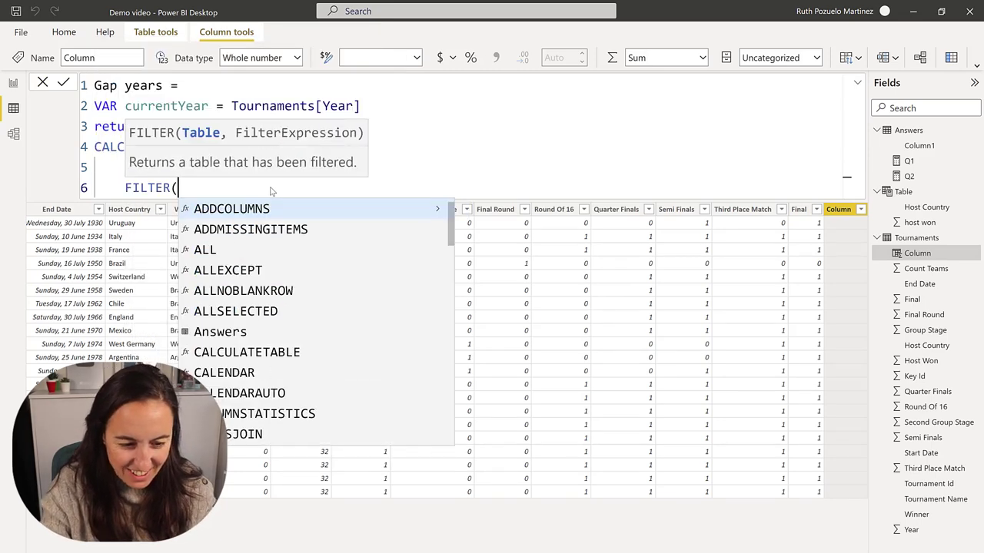
type("tour.")
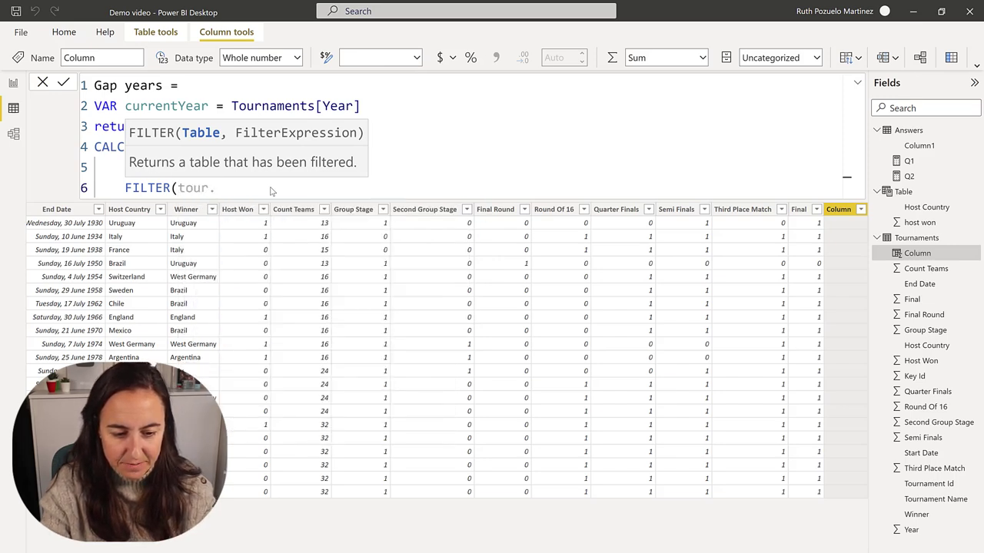
key("BackSpace")
key("Tab")
type(",")
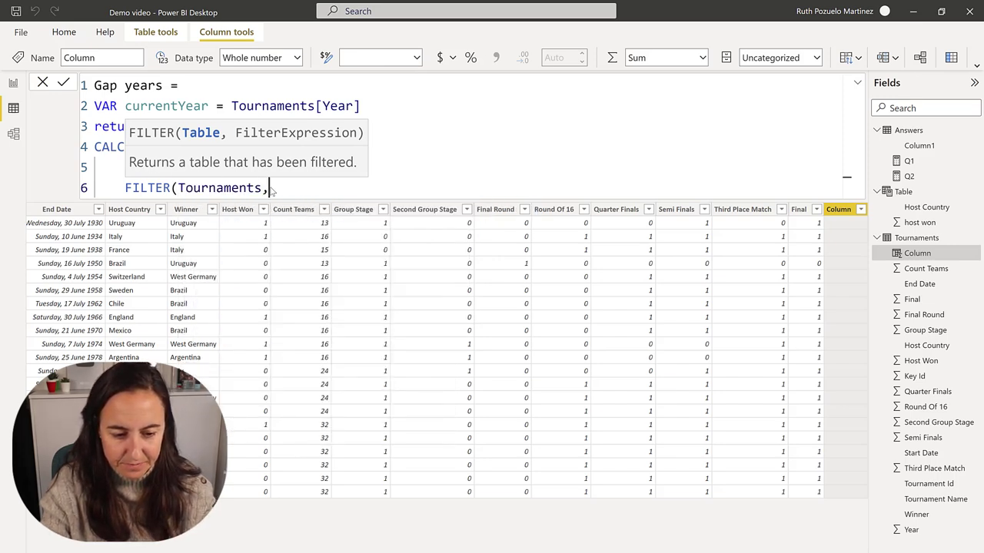
Set the FILTER condition to Tournaments[Year]>currentYear, close both functions and commit the Gap years column
key("shift+Return")
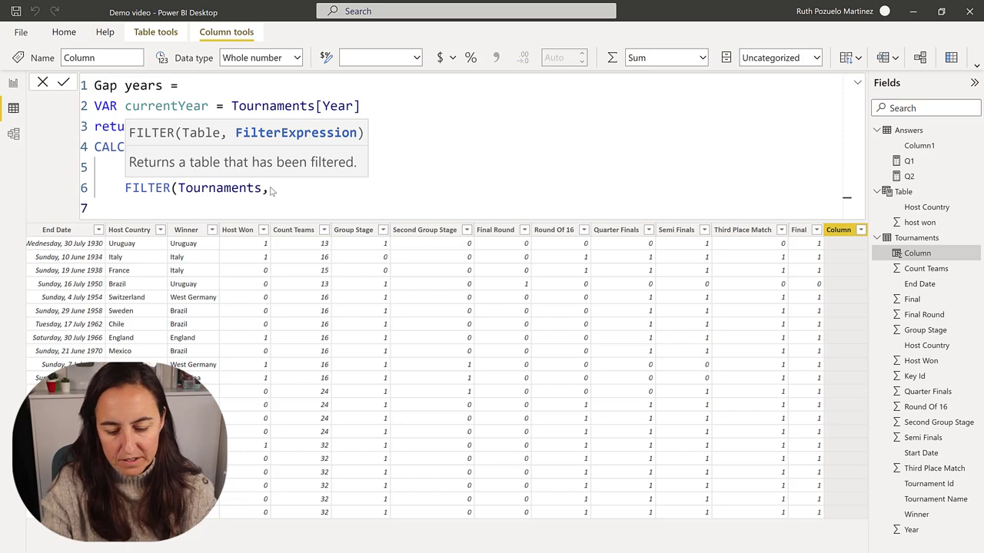
type("tour")
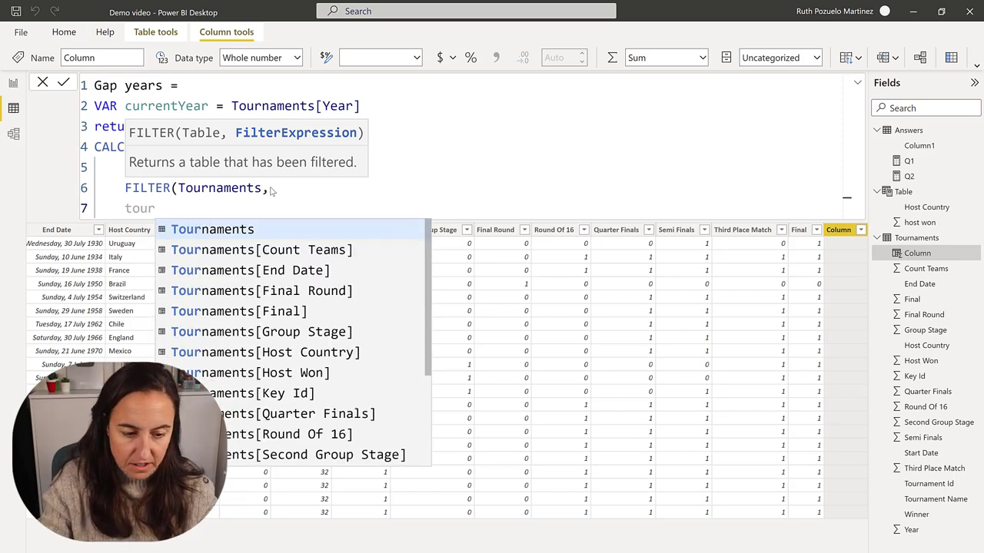
key("Up")
key("Tab")
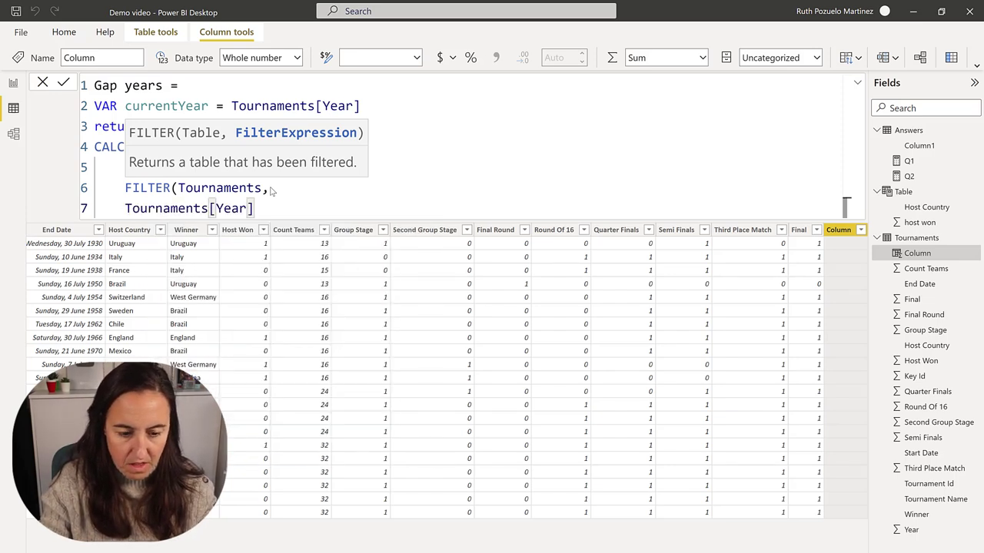
type(">cy")
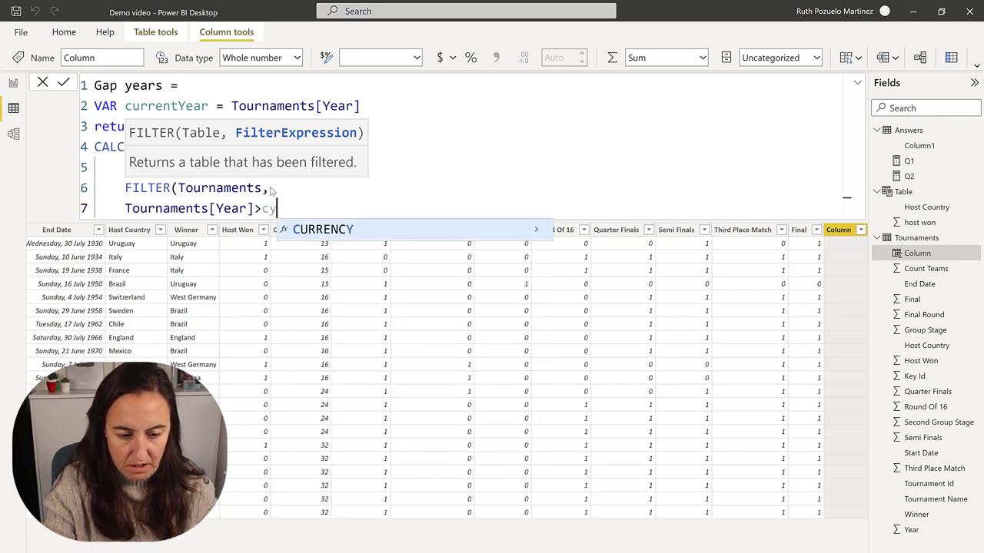
key("BackSpace")
type("ur")
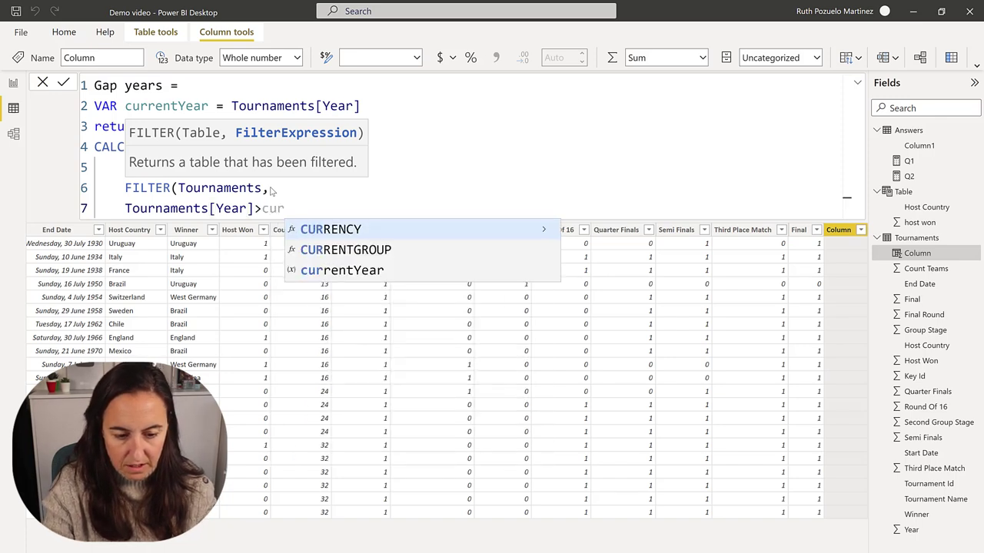
key("Down")
key("Down")
key("Tab")
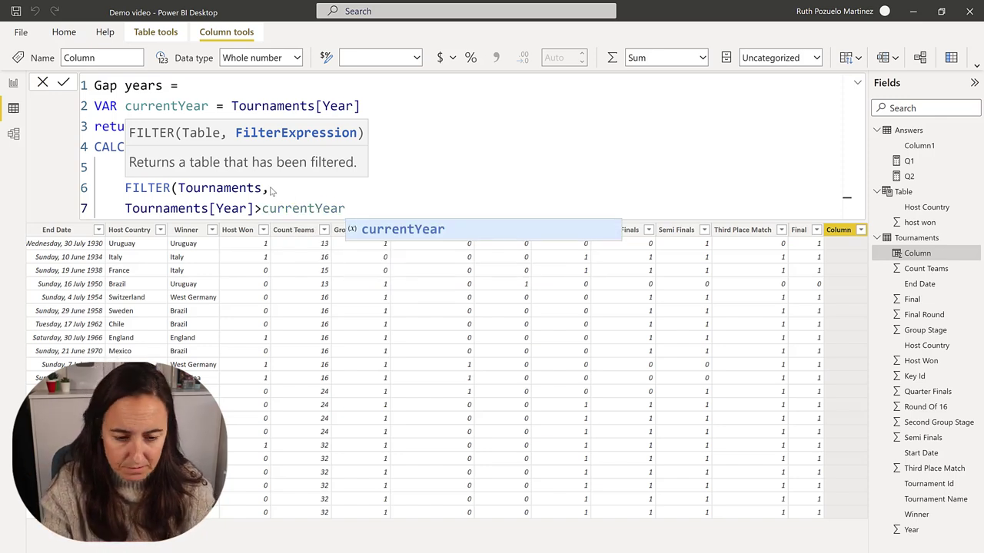
type(")")
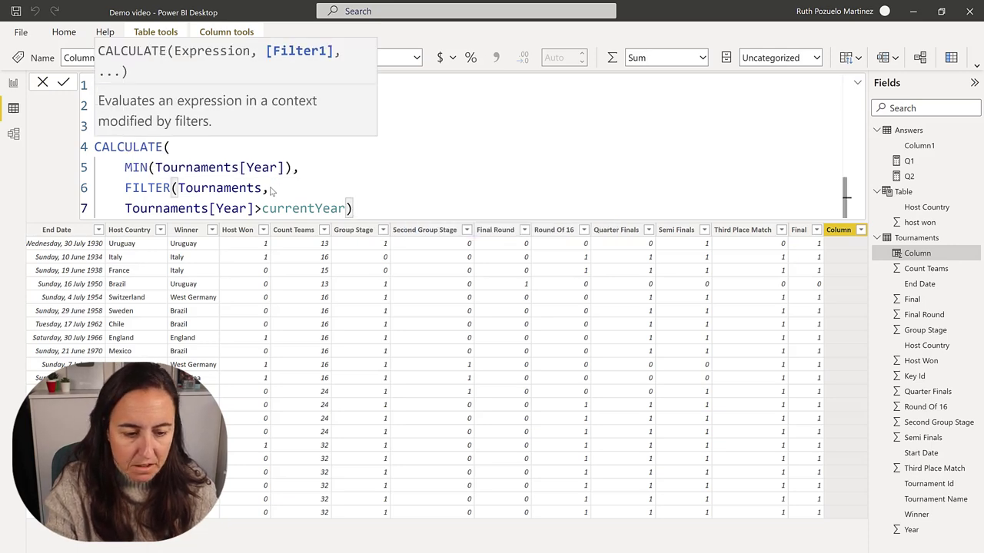
type(")")
key("Return")
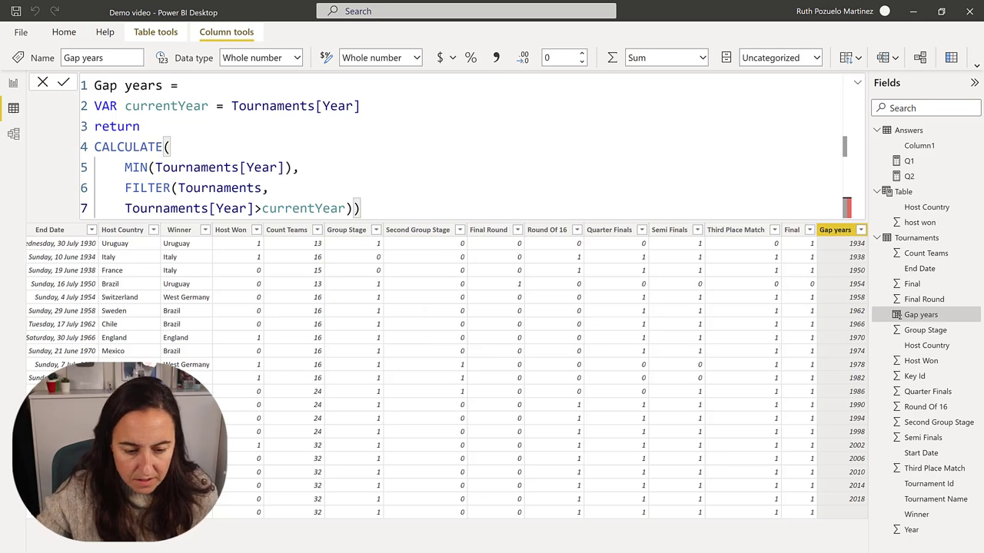
Format the End Date and Start Date columns of Tournaments as 2001-03-14 (yyyy-mm-dd)
left_click(64, 232)
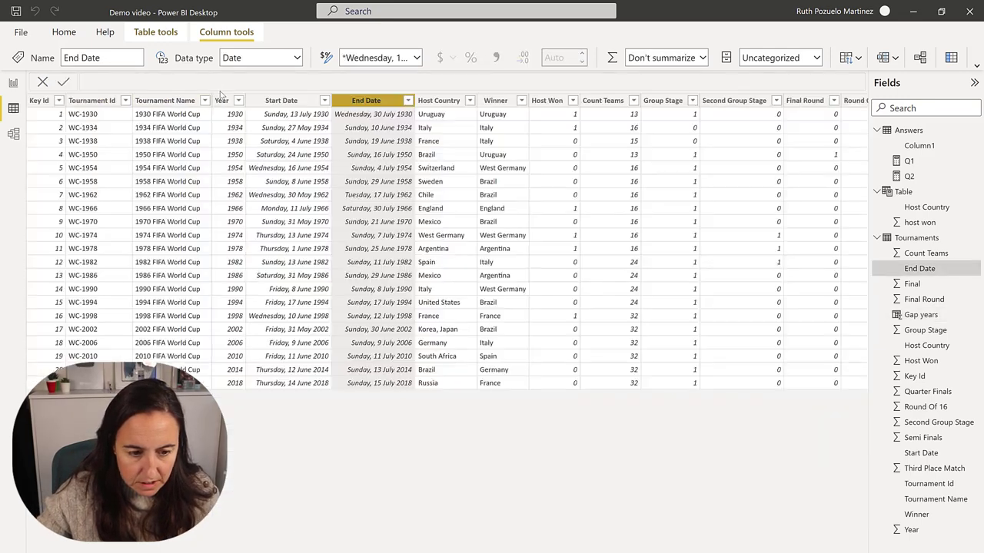
left_click(416, 57)
left_click(299, 107)
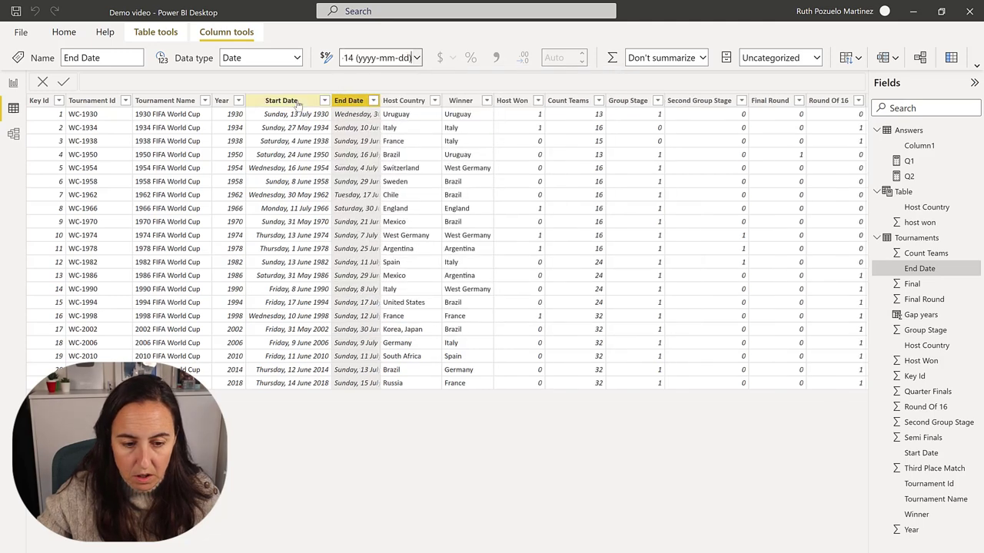
left_click(288, 101)
left_click(417, 59)
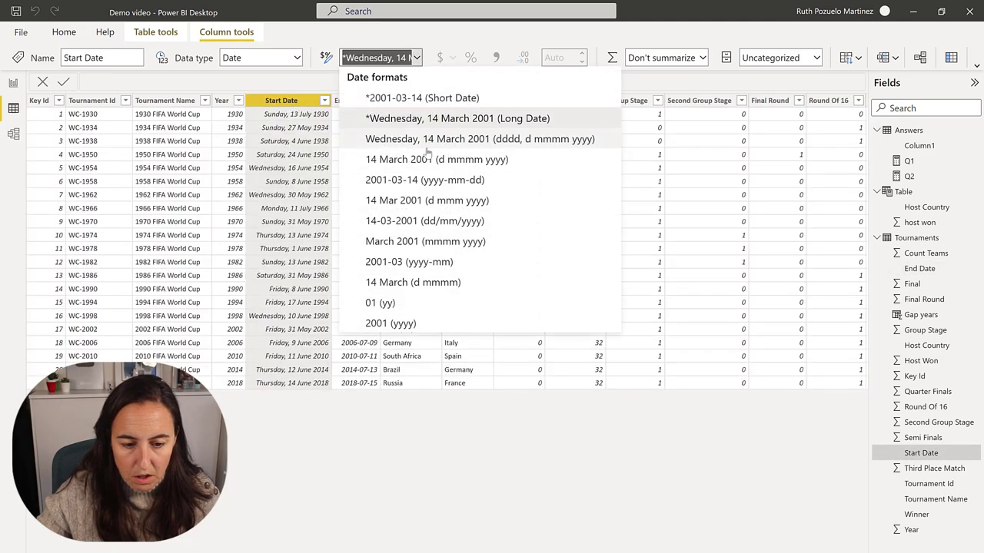
left_click(303, 104)
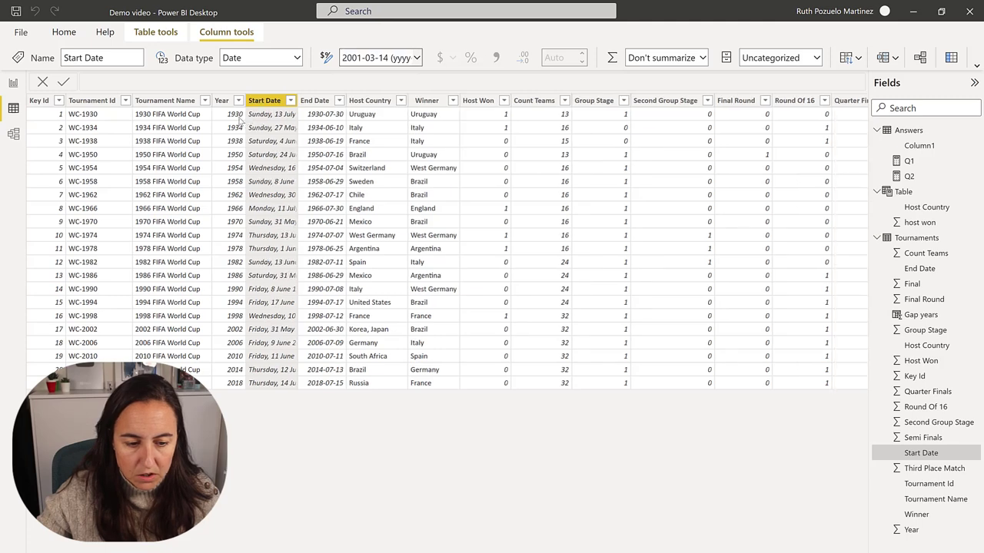
scroll(739, 550, "right", 5)
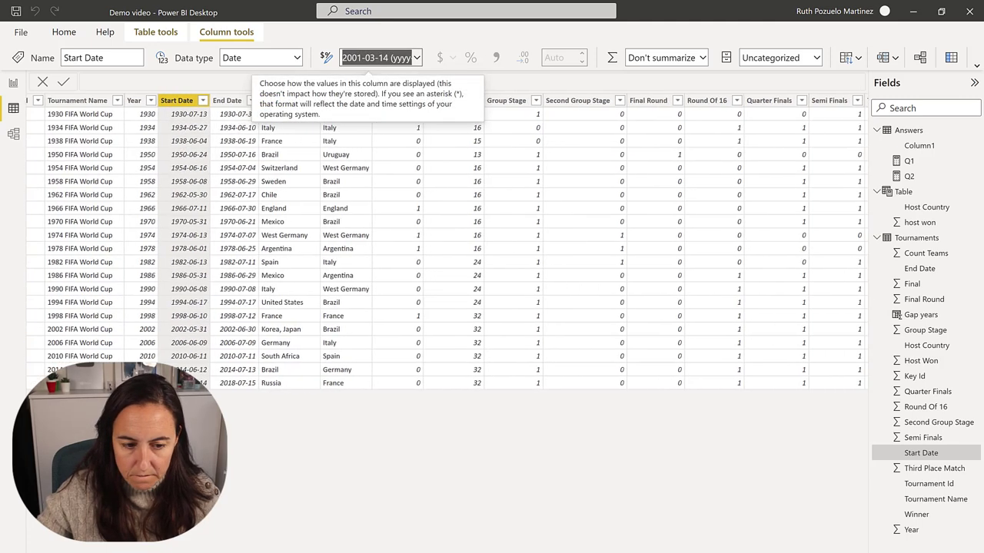
Narrow the Second Group Stage and Count Teams columns in the Tournaments data grid
scroll(740, 550, "right", 1)
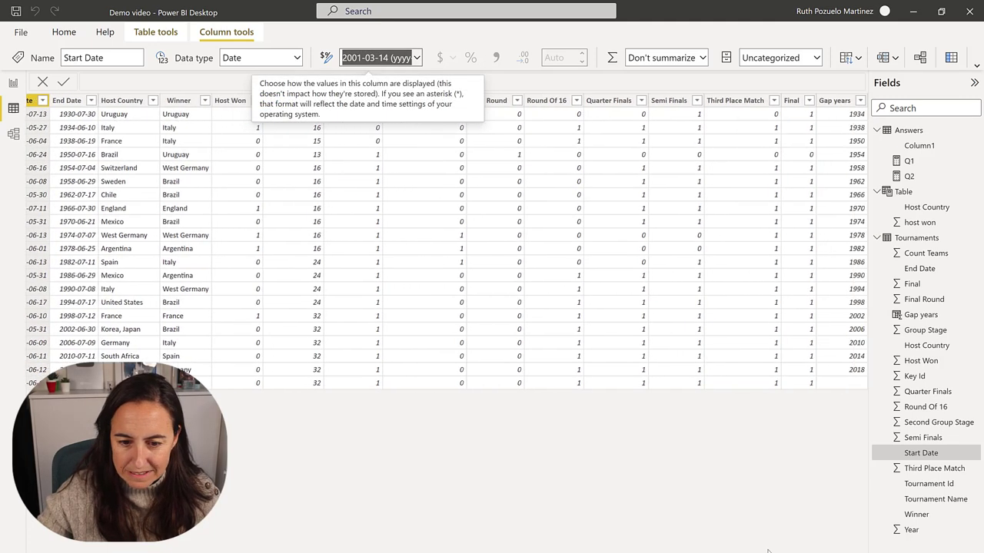
scroll(670, 548, "left", 6)
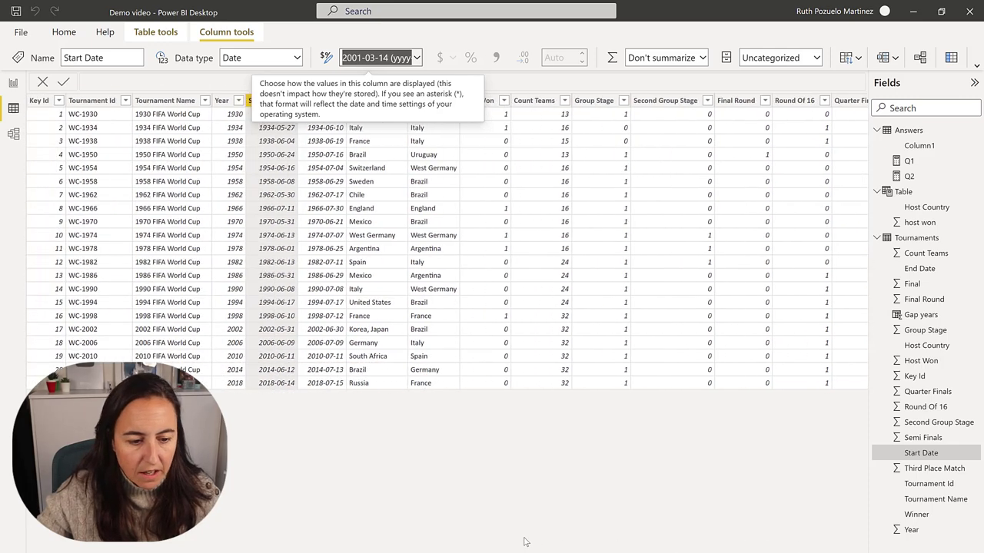
scroll(606, 530, "right", 6)
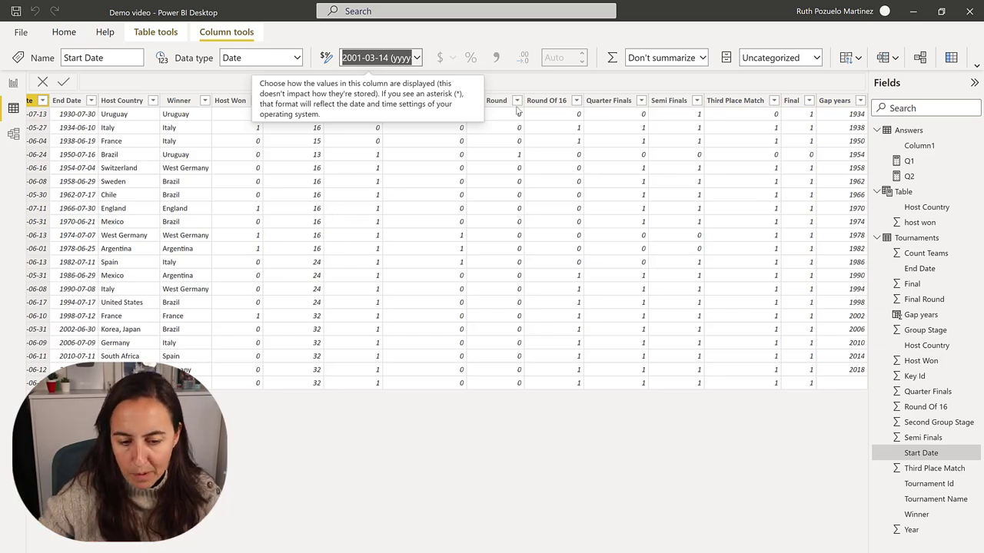
left_click(415, 105)
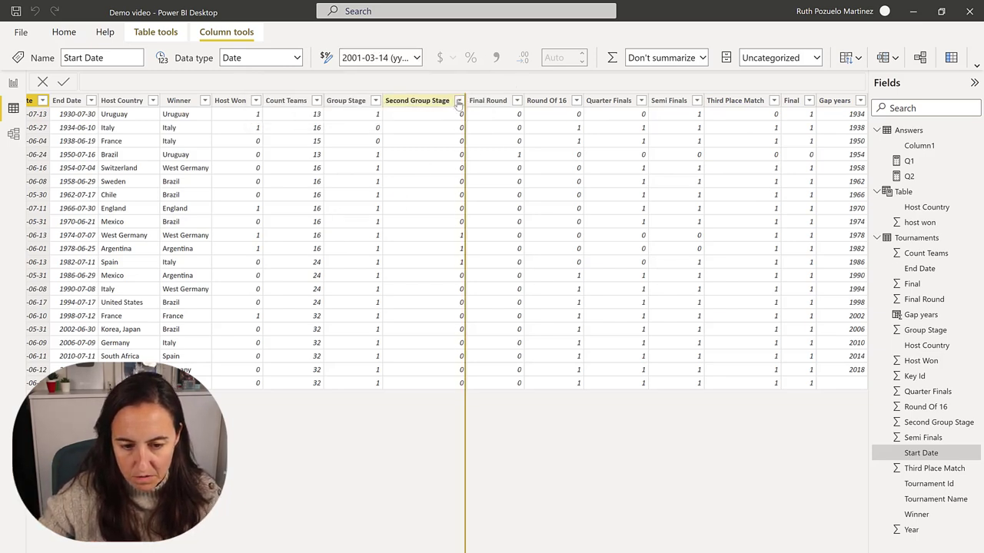
left_click_drag(413, 105, 326, 108)
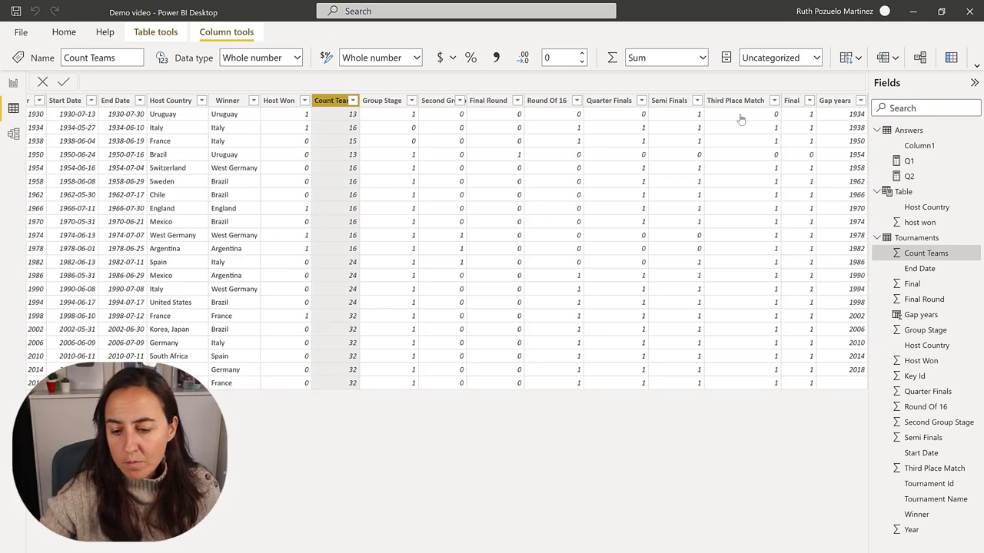
Append - Tournaments[Year] after the CALCULATE expression in the Gap years column formula and commit it
left_click(921, 314)
left_click(382, 211)
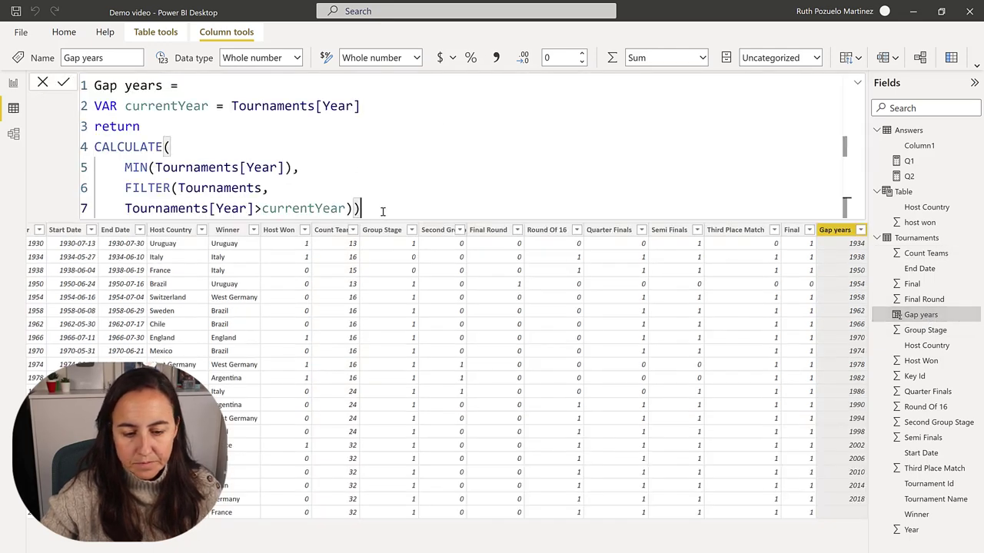
key("shift+Up")
key("shift+Up")
key("shift+Up")
key("shift+Home")
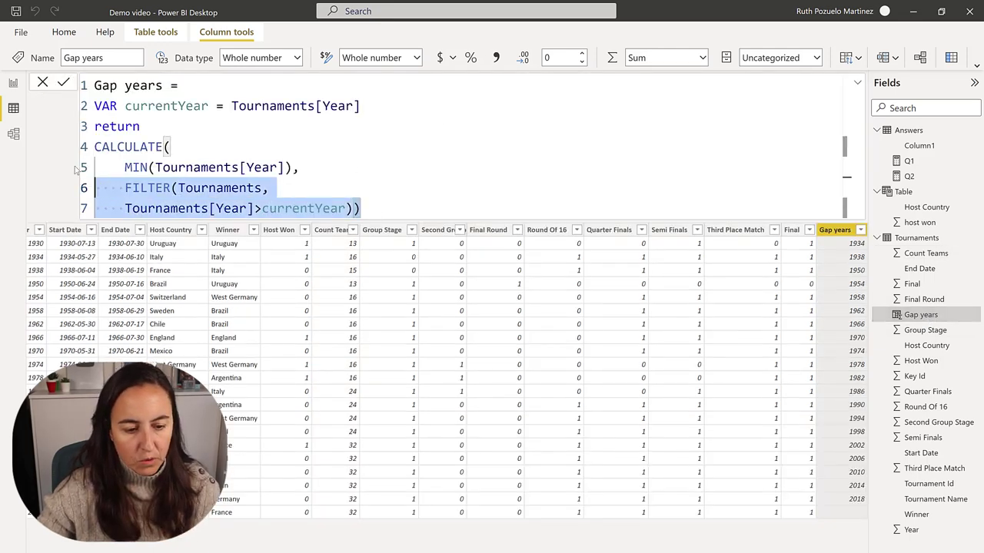
left_click(382, 209)
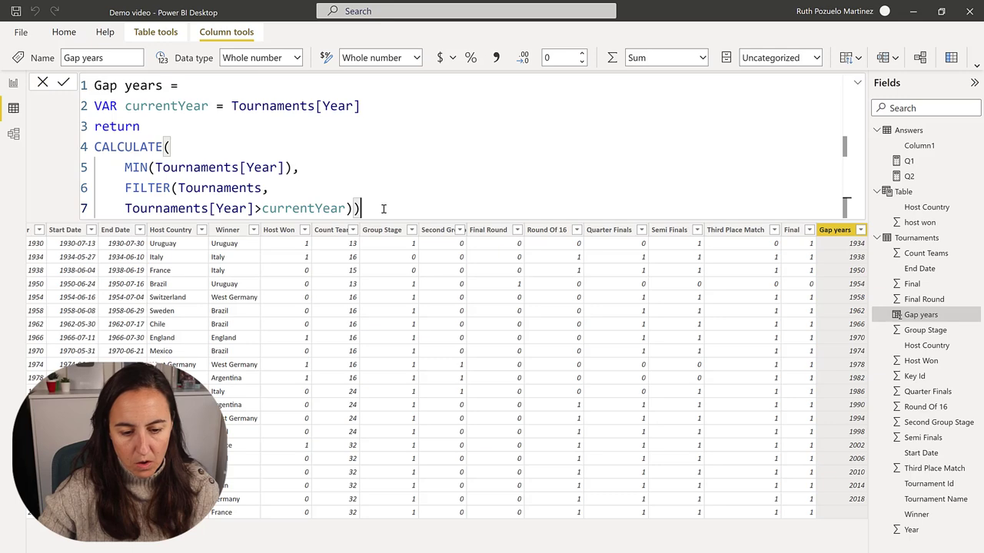
type("- ")
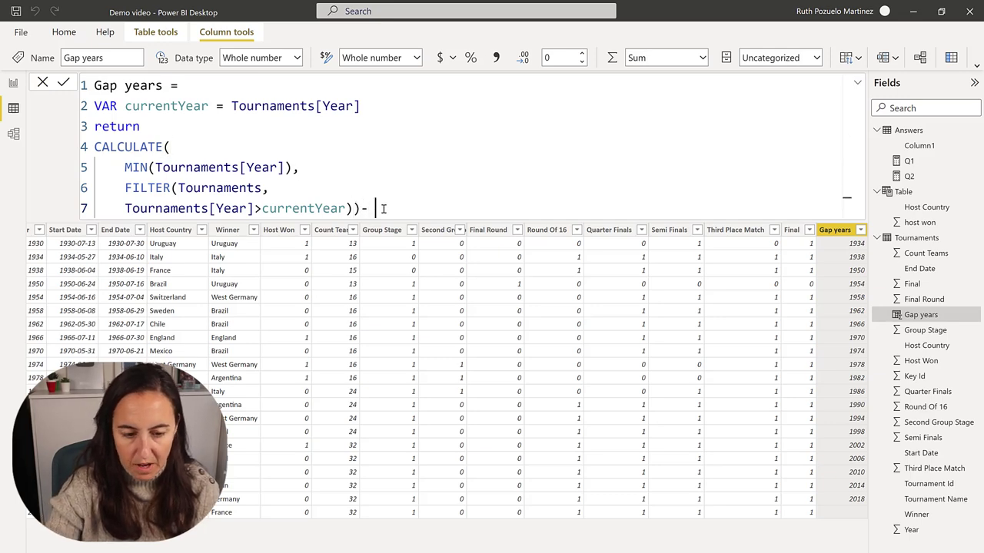
type("to")
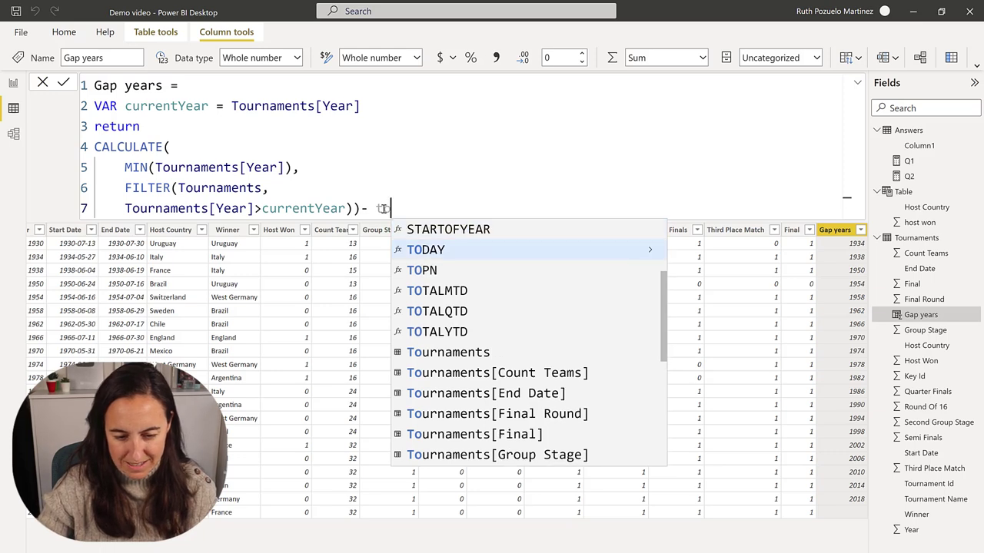
type("ur")
key("Up")
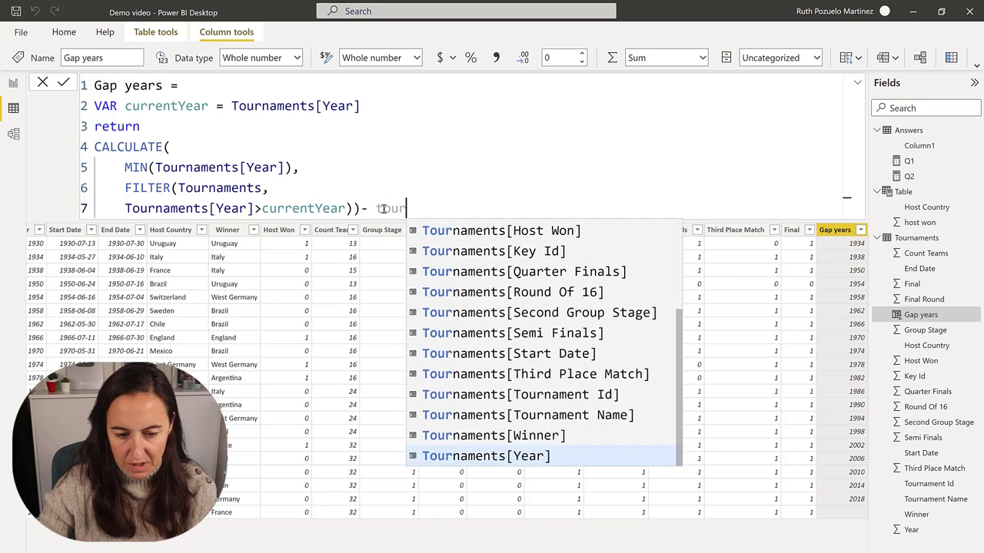
key("Tab")
key("Return")
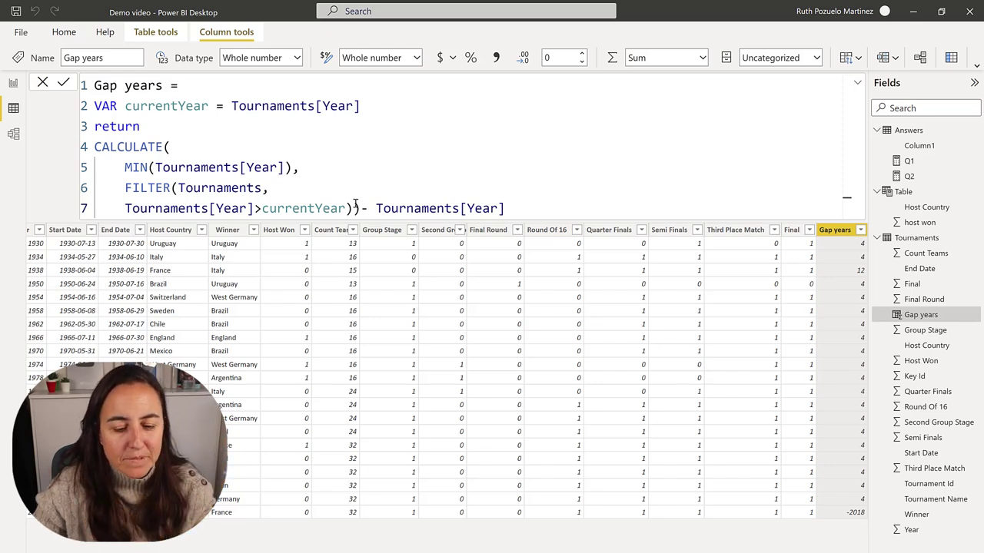
Cut the whole CALCULATE expression out of the return part of the Gap years formula
left_click_drag(360, 208, 35, 142)
key("ctrl+c")
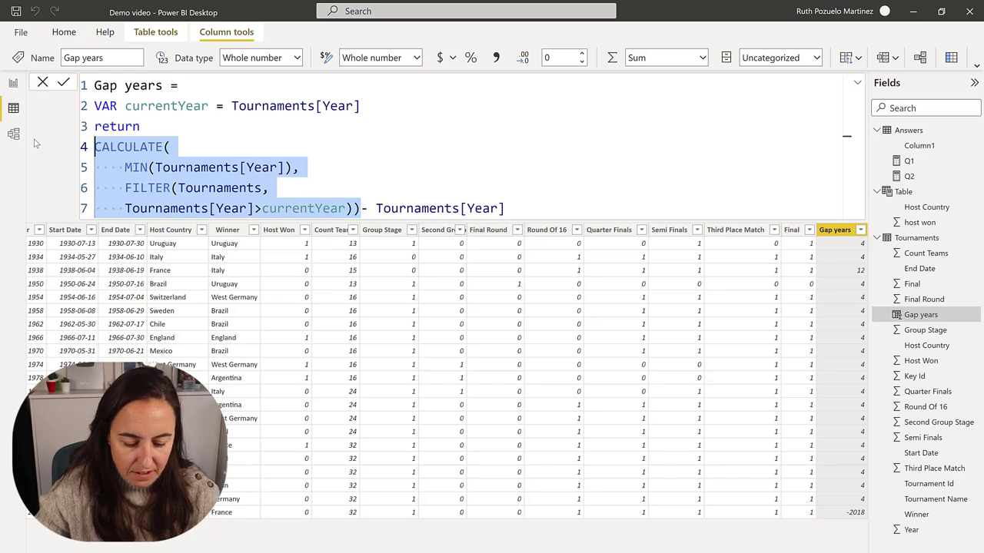
key("BackSpace")
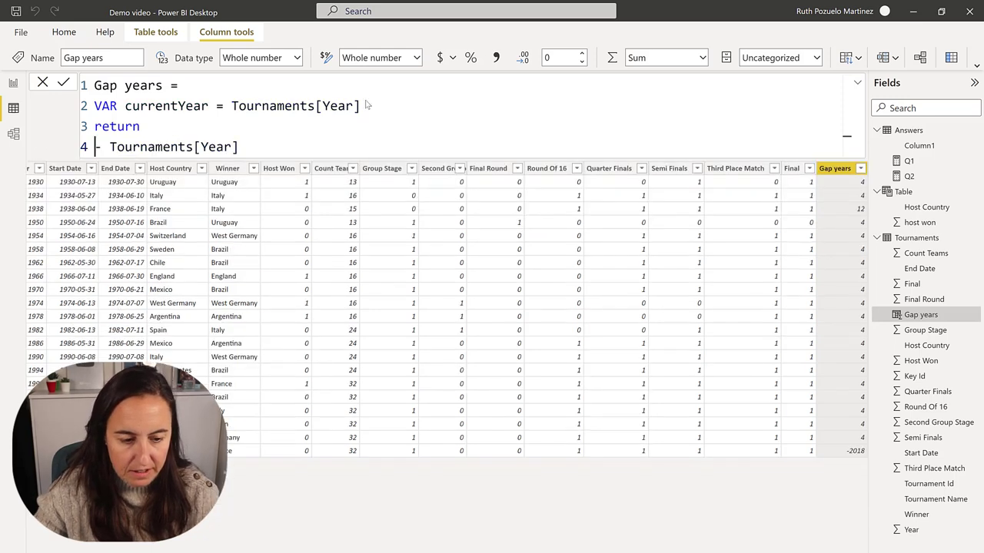
Declare a variable PrevYear above return and assign it the cut CALCULATE expression
left_click(398, 97)
key("Return")
type("VA")
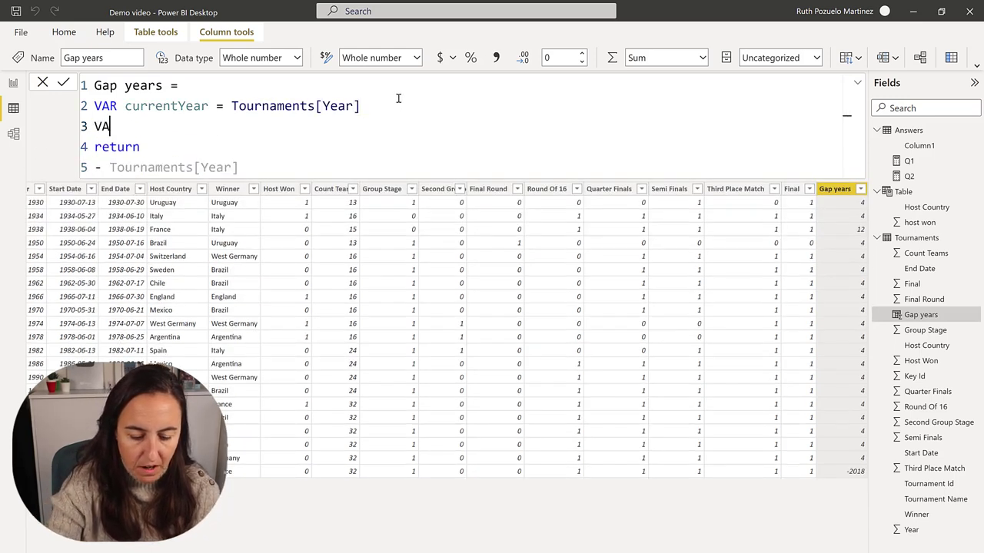
type("R Prev")
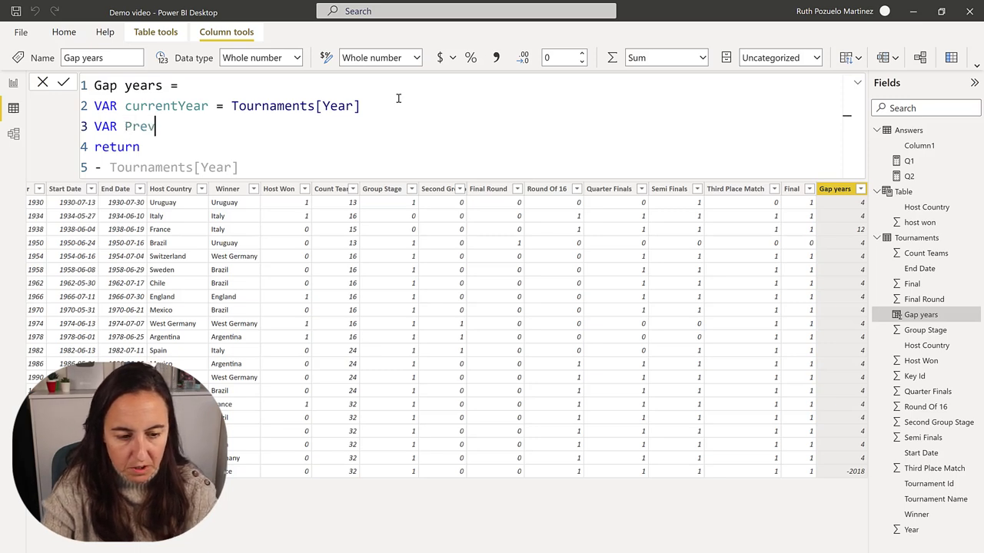
type("Year")
key("BackSpace")
key("BackSpace")
key("BackSpace")
key("BackSpace")
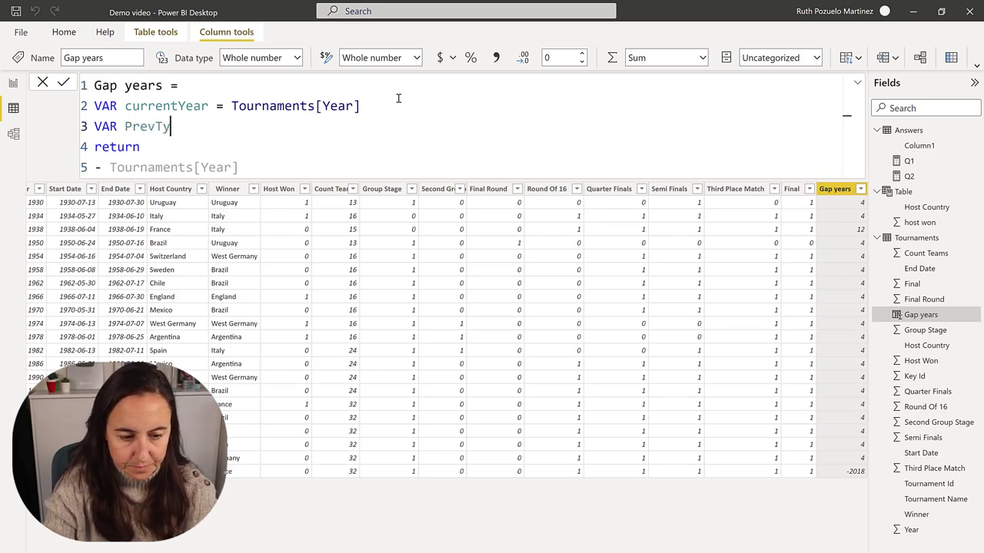
type("Year")
key("BackSpace")
key("BackSpace")
key("BackSpace")
key("BackSpace")
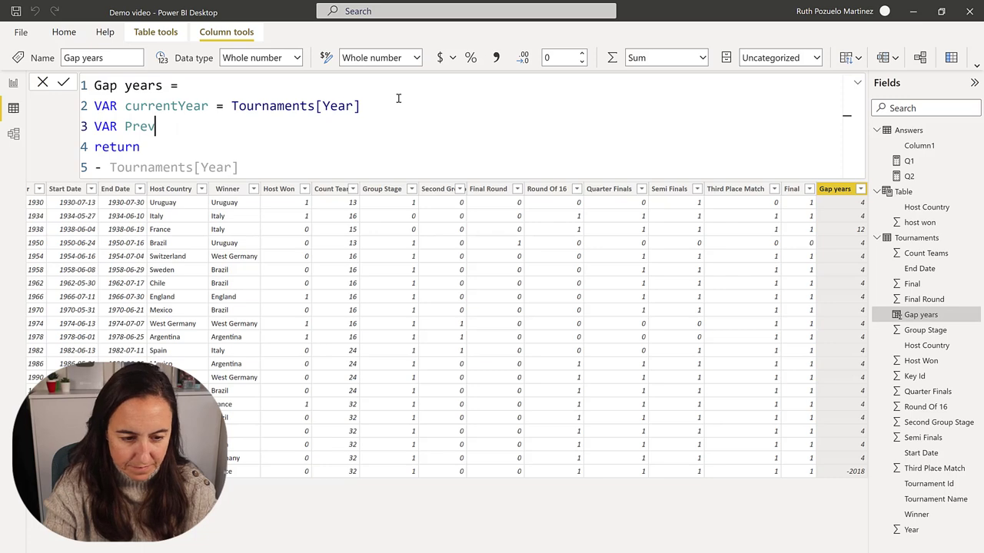
type("Year =")
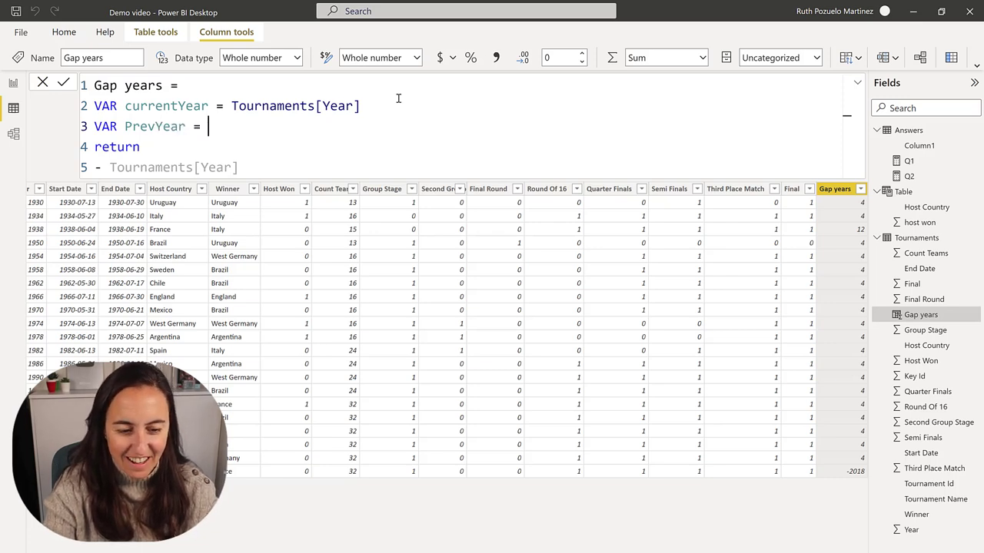
key("Return")
key("ctrl+v")
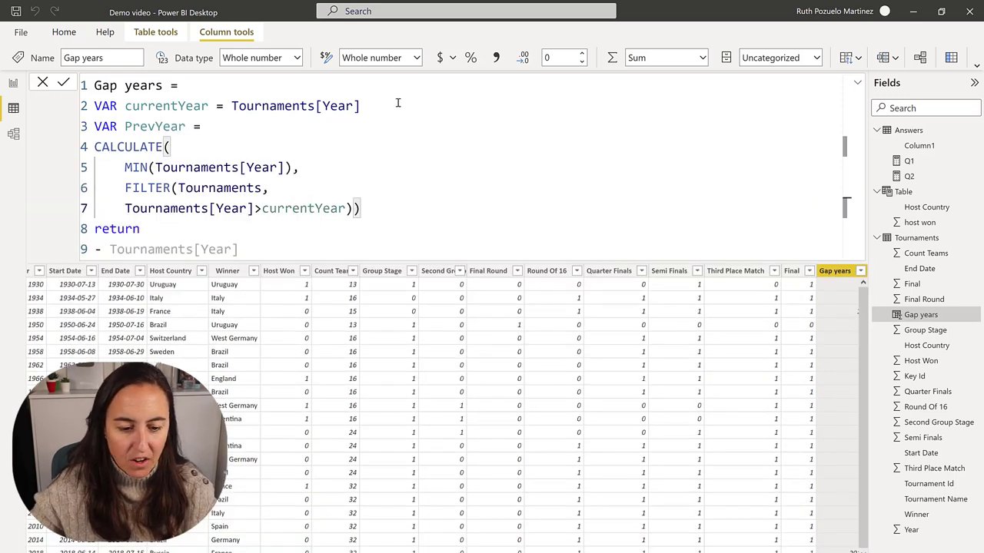
Begin an IF after return in the Gap years formula with the condition PrevYear=BLANK()
left_click(183, 229)
key("Return")
type("if ")
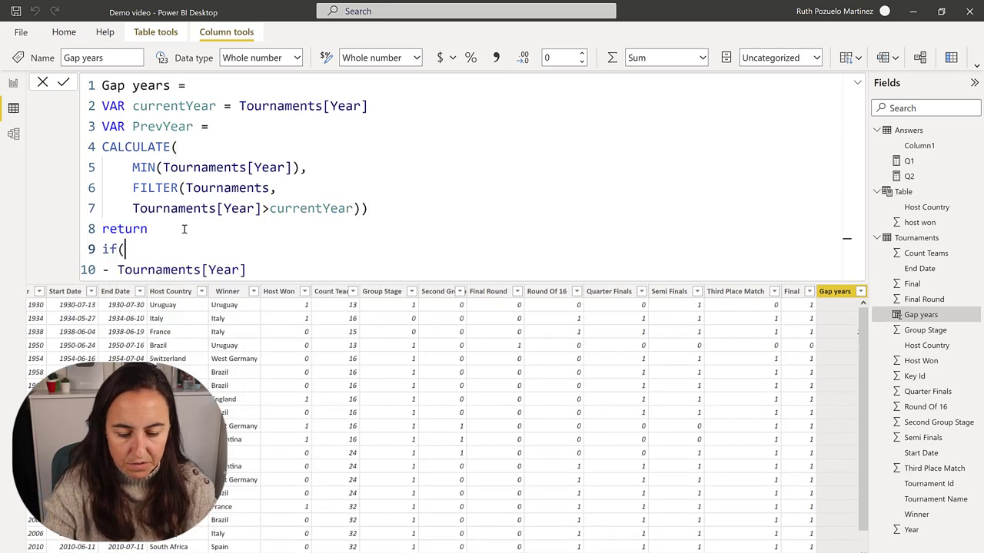
type("pre")
key("Down")
key("Down")
key("Down")
key("Down")
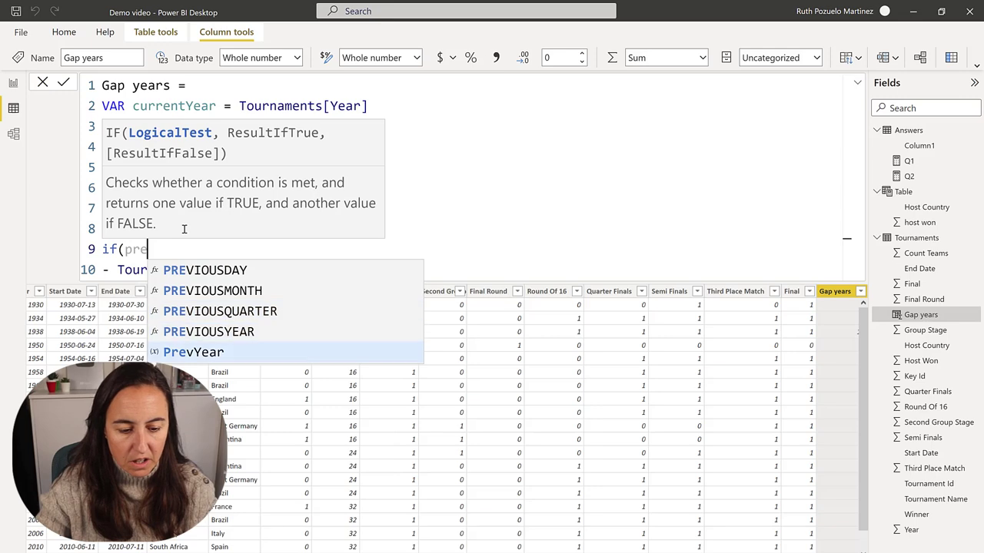
key("Tab")
type("=b")
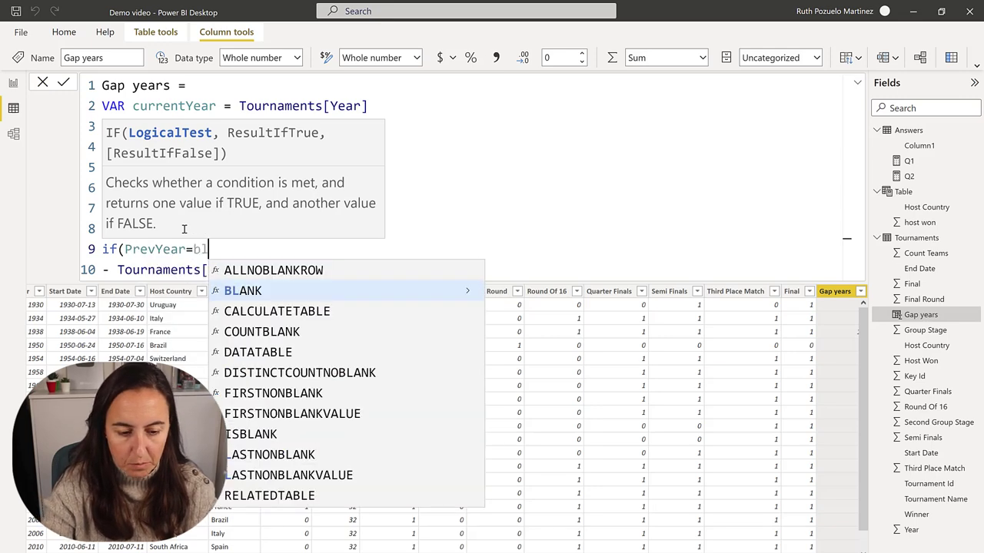
key("Tab")
Make the IF return BLANK() when true and PrevYear- Tournaments[Year] otherwise, close it and commit the Gap years column
type(", b")
key("Tab")
type(",")
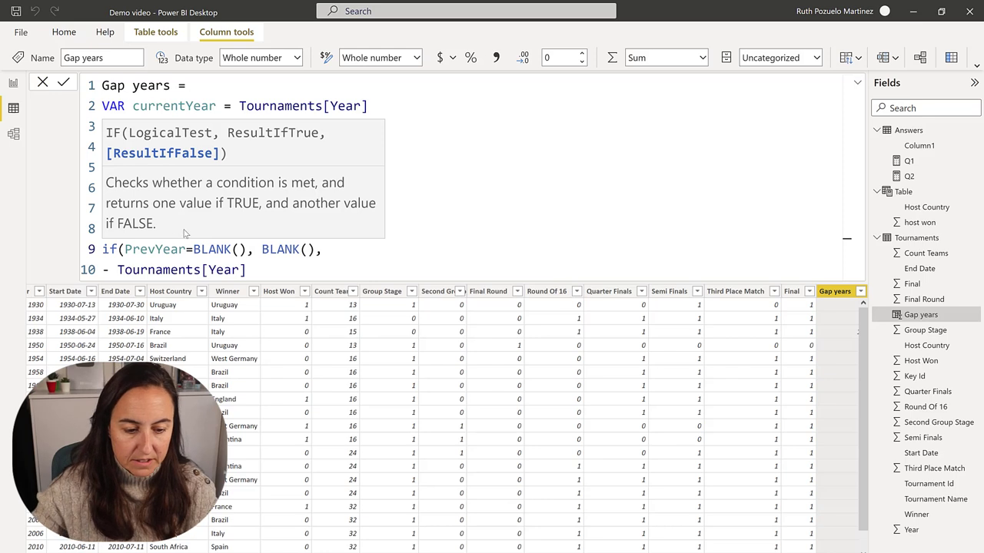
left_click(106, 269)
type("PrevYear")
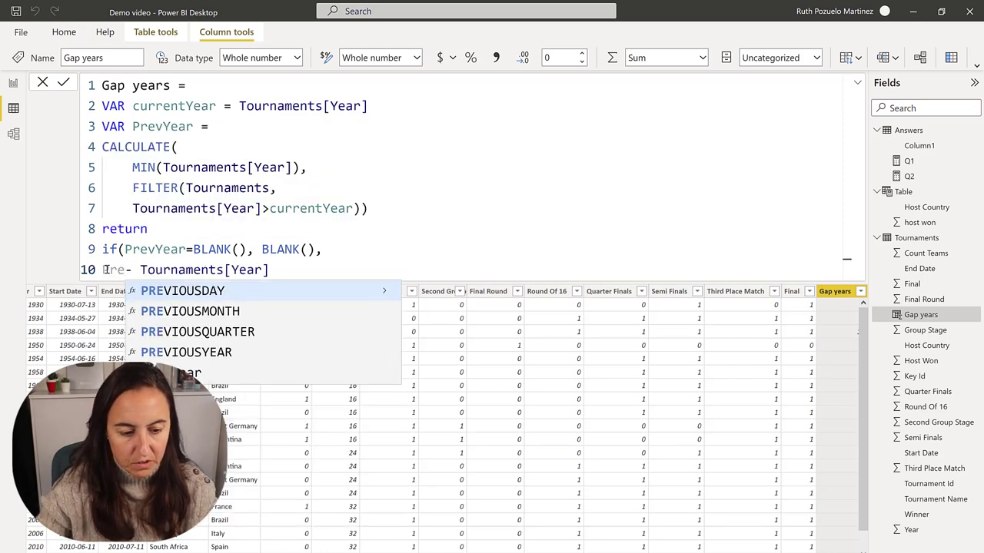
key("Right")
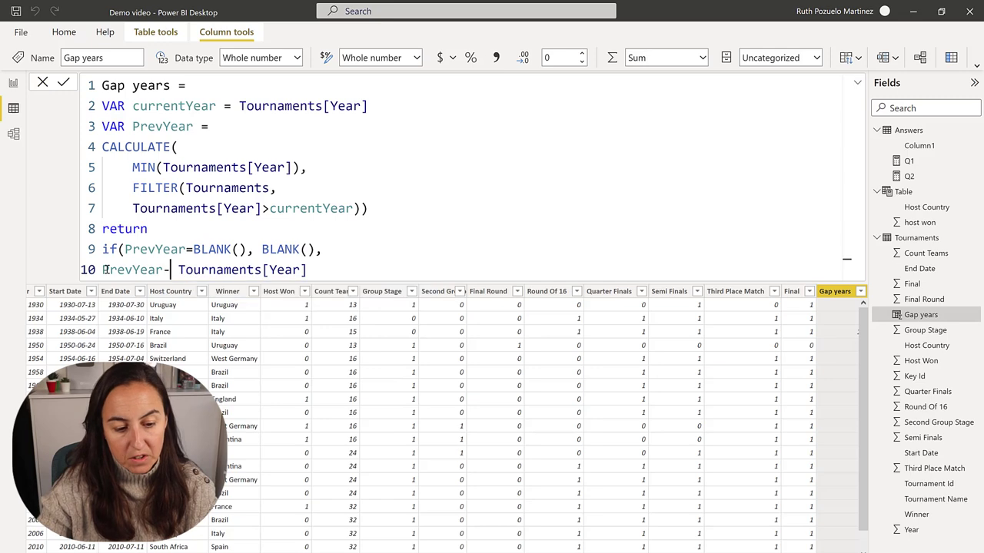
type(")")
key("Return")
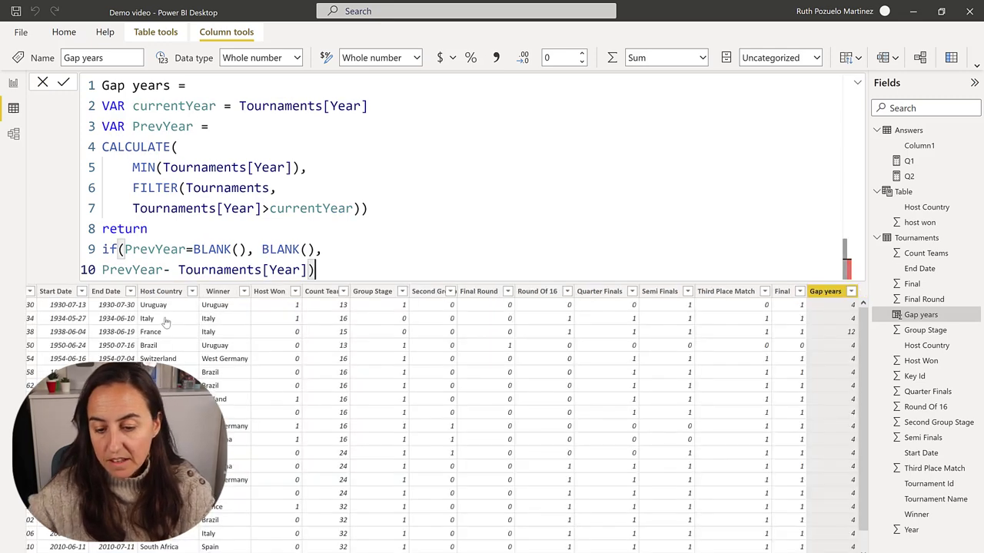
Select the entire Gap years formula text and delete the Gap years column from the Tournaments table
scroll(419, 371, "down", 1)
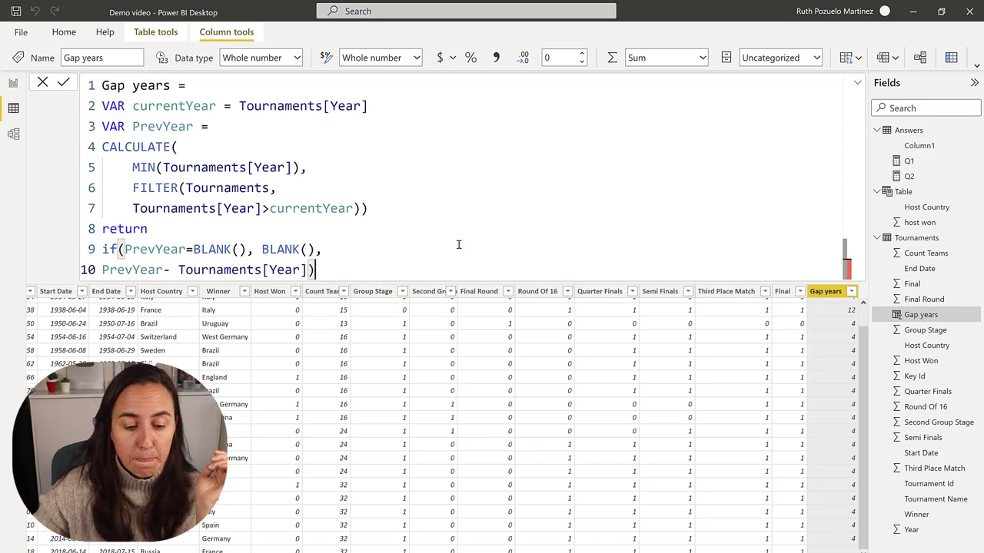
left_click_drag(315, 270, 83, 84)
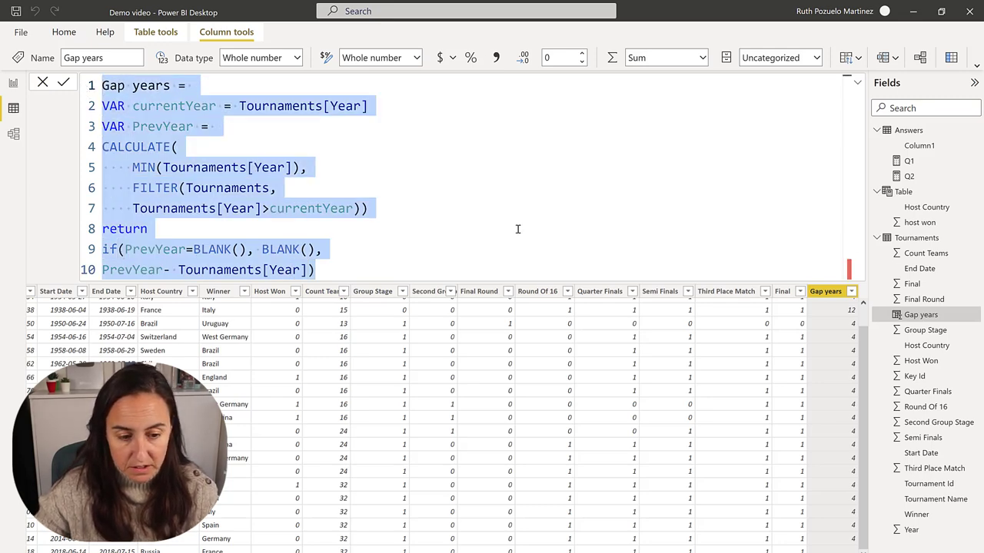
left_click(600, 292)
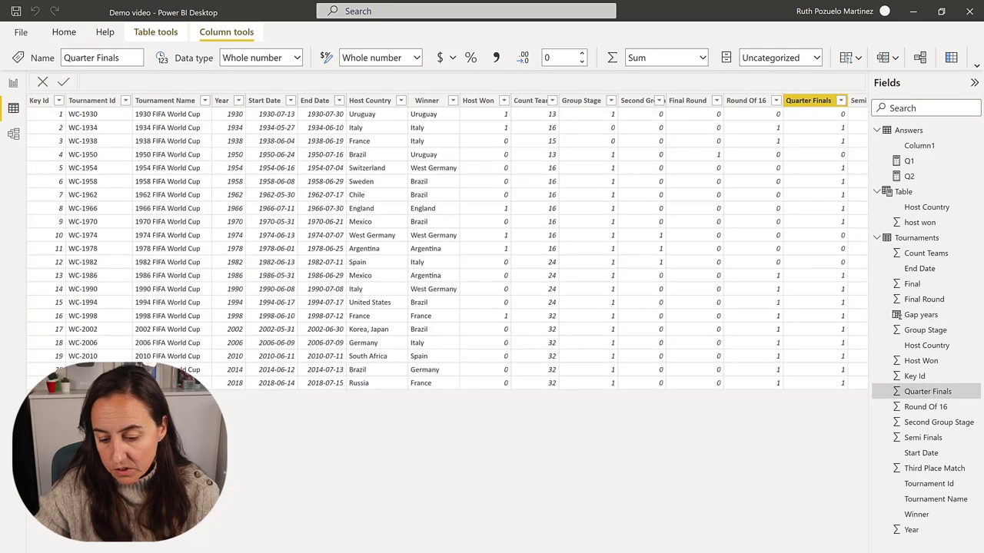
scroll(491, 231, "right", 3)
left_click(835, 101)
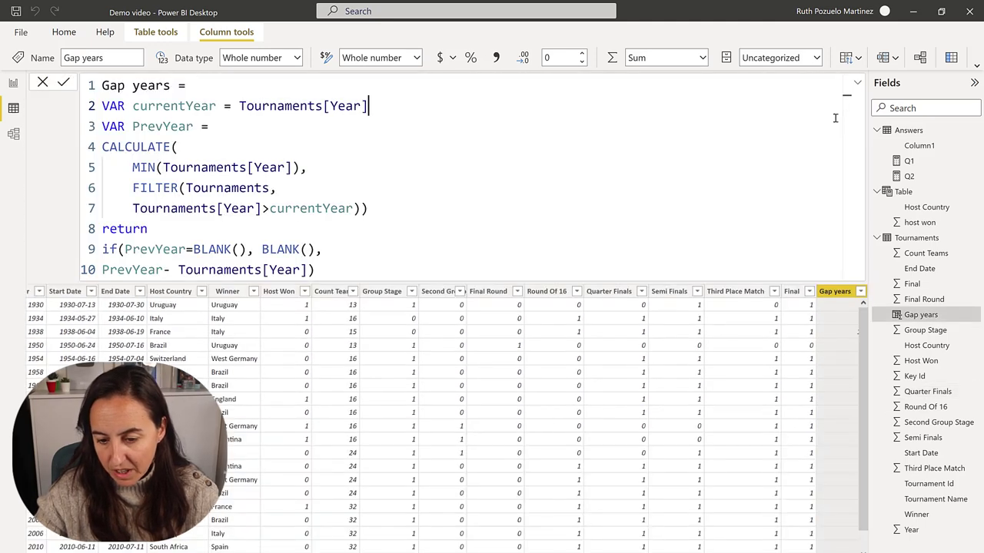
right_click(834, 291)
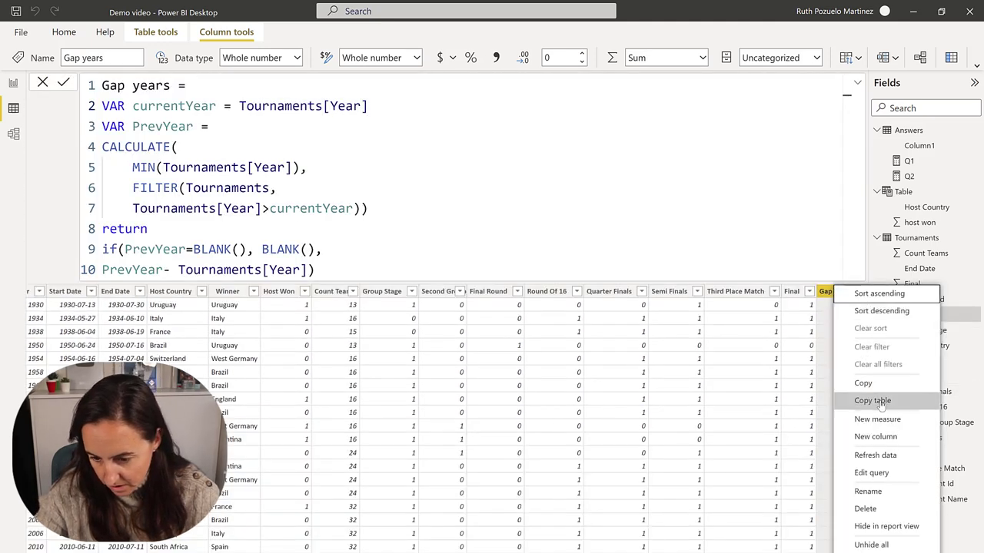
left_click(885, 508)
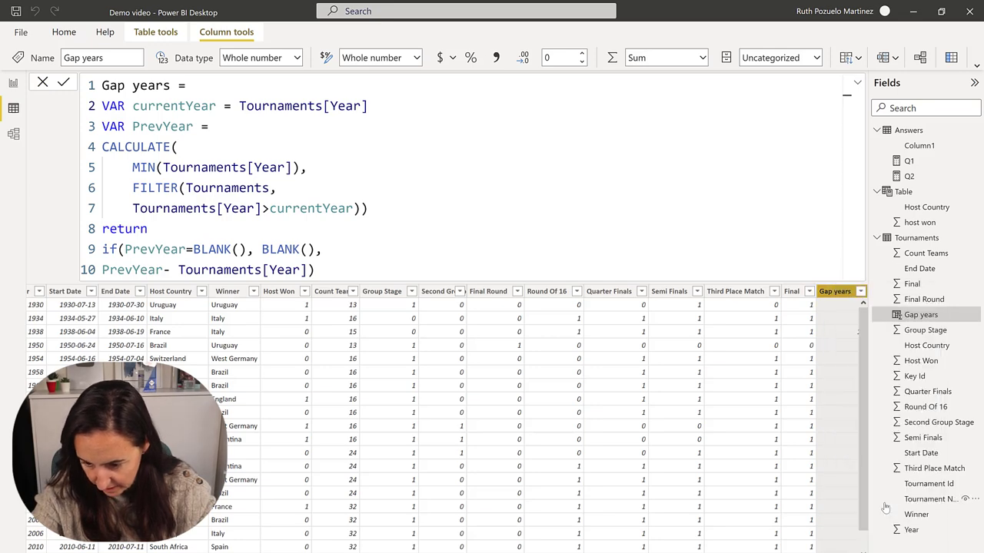
left_click(563, 322)
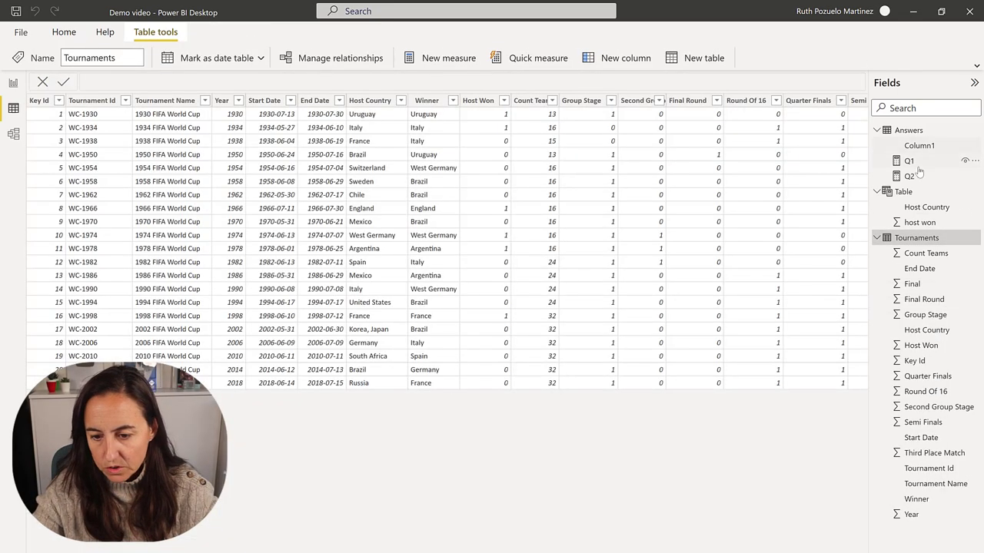
Clear the existing expression of the calculated Table and begin an ADDCOLUMNS function in its place
left_click(919, 194)
left_click_drag(179, 147, 95, 106)
type("T")
key("BackSpace")
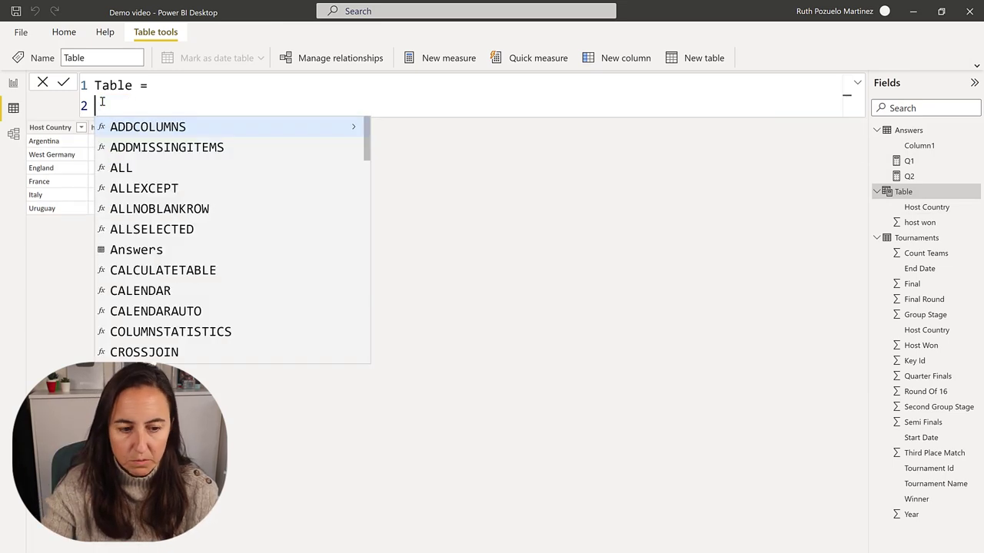
type("ad")
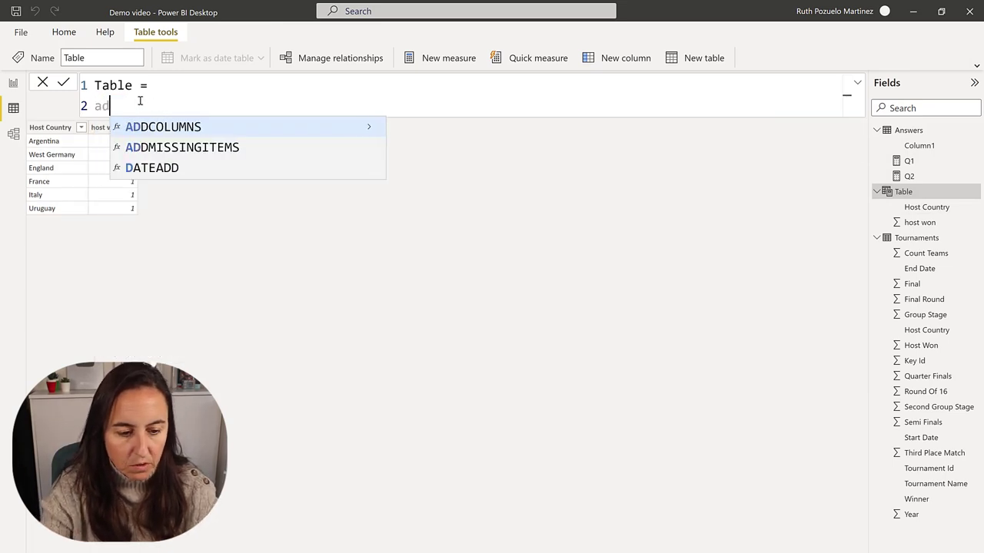
key("Tab")
key("shift+Return")
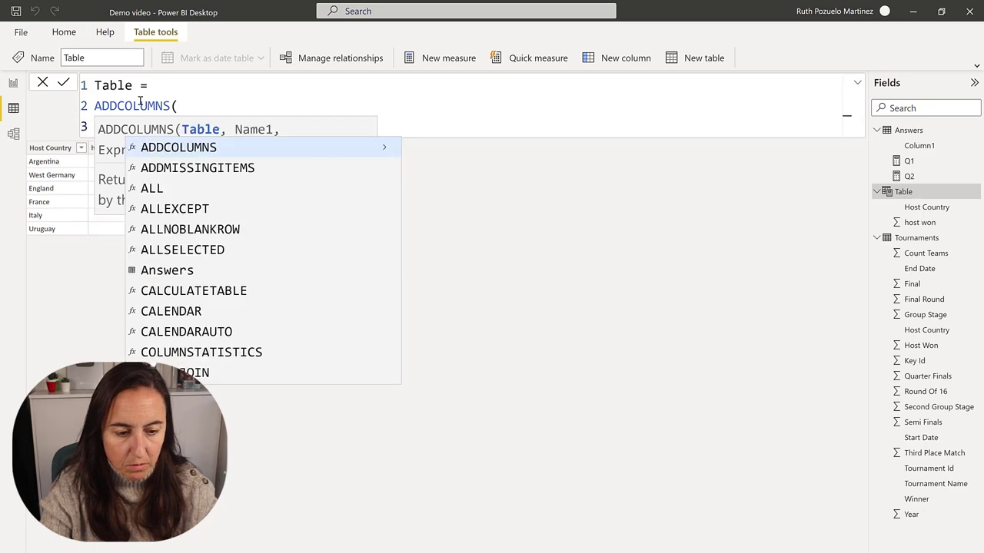
Give ADDCOLUMNS the Tournaments table as its first argument and "Gap years" as the new column's name
type("tou")
key("Tab")
type(",")
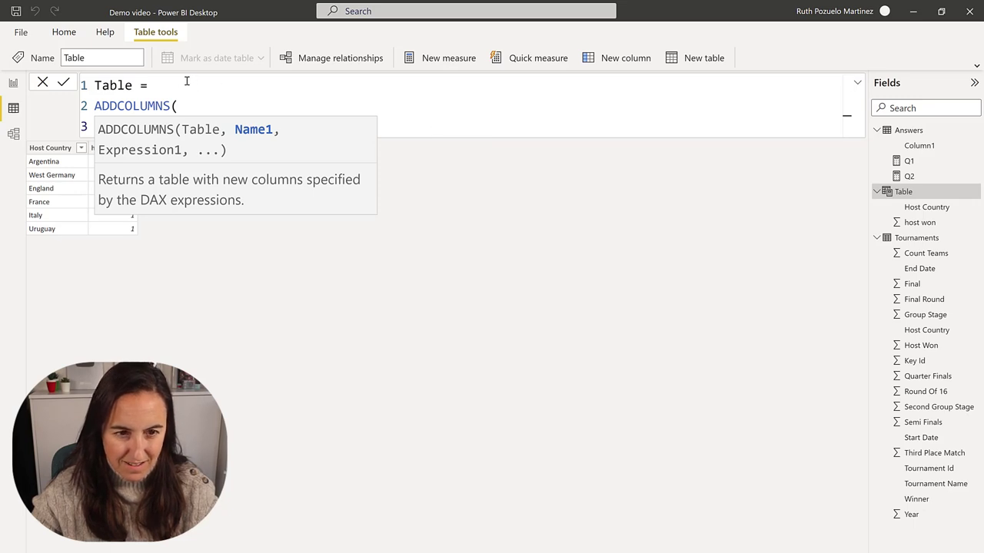
left_click(244, 127)
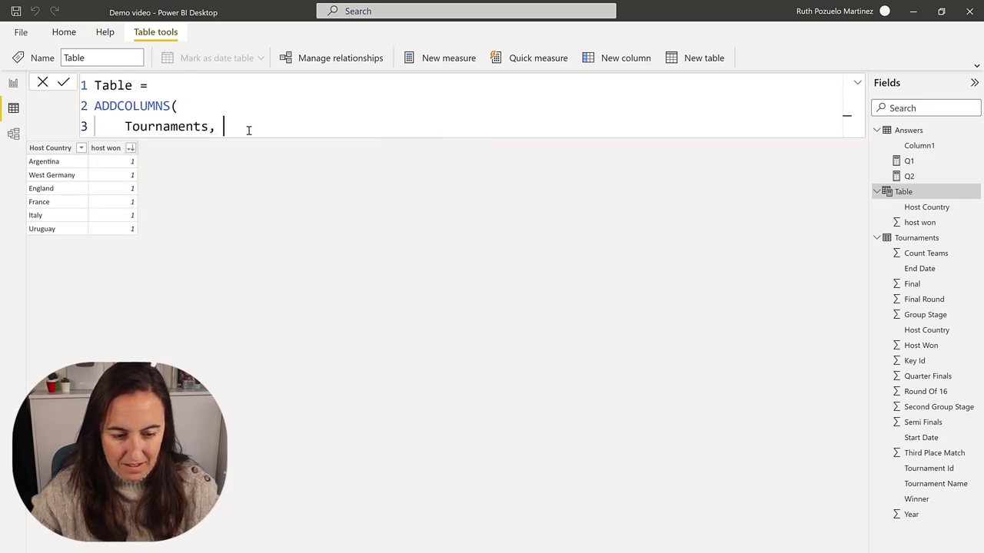
key("shift+Return")
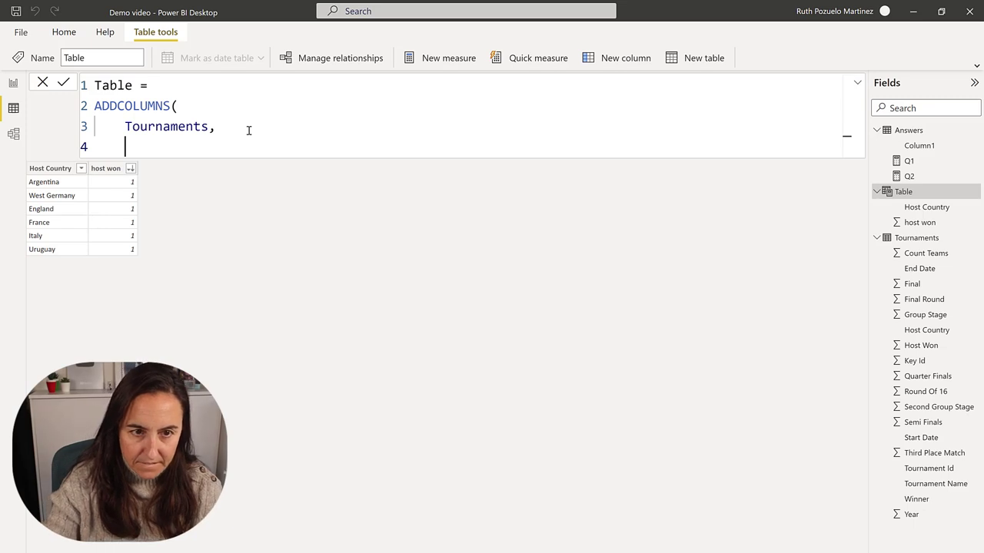
type("\"")
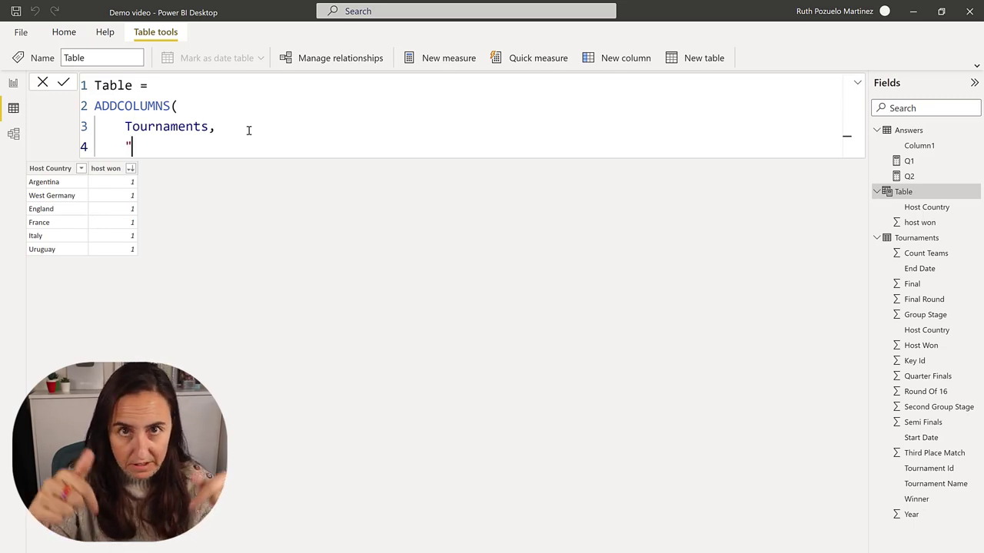
type("Gap years\",")
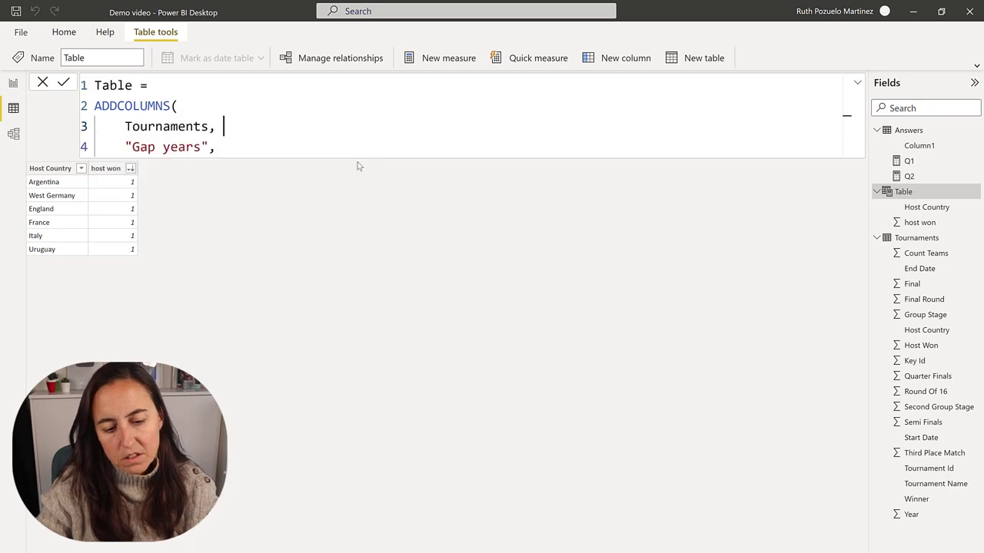
Paste the copied Gap years formula as the new column's expression and remove its "Gap years =" line
key("shift+Return")
key("ctrl+v")
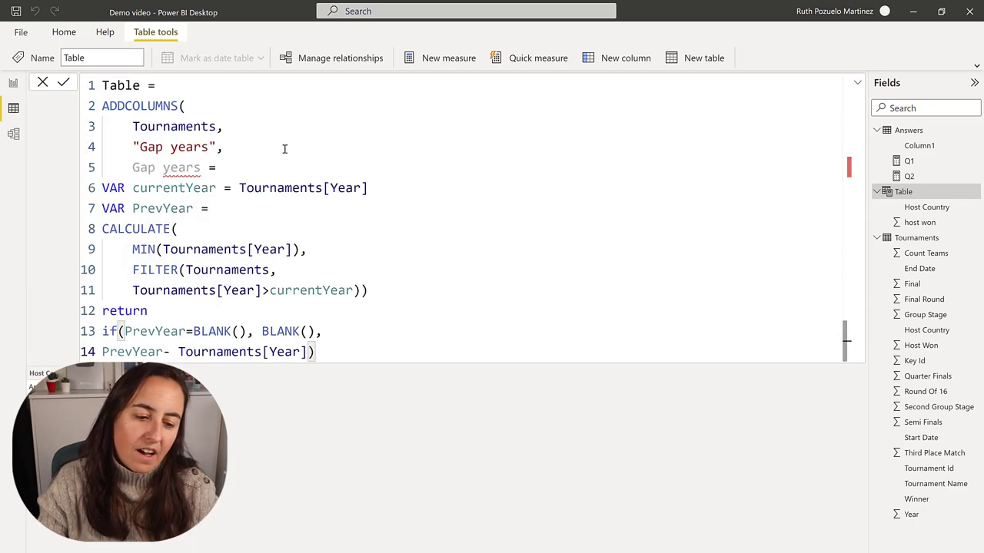
left_click_drag(222, 168, 91, 176)
key("BackSpace")
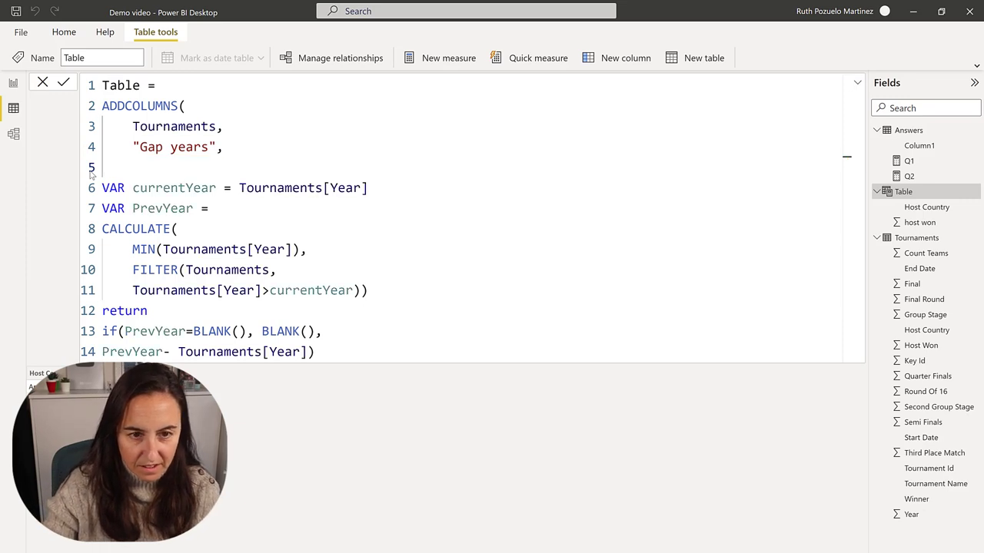
key("BackSpace")
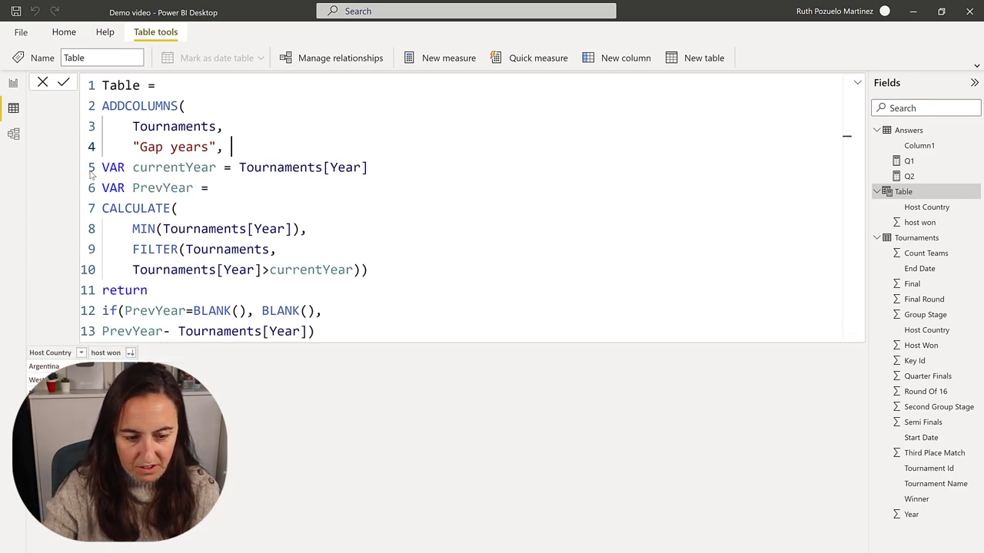
Complete the calculated table's "Gap years" ADDCOLUMNS formula with its final closing parenthesis and commit it
left_click(369, 331)
type(")")
key("Return")
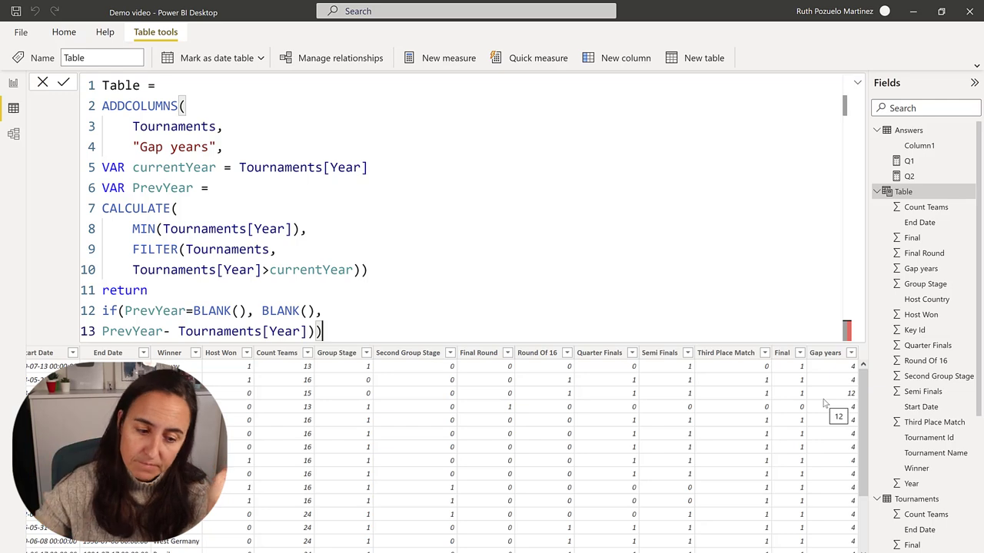
Copy the whole ADDCOLUMNS expression and create a measure named Q3 in the Answers table with an empty formula
left_click_drag(322, 331, 41, 115)
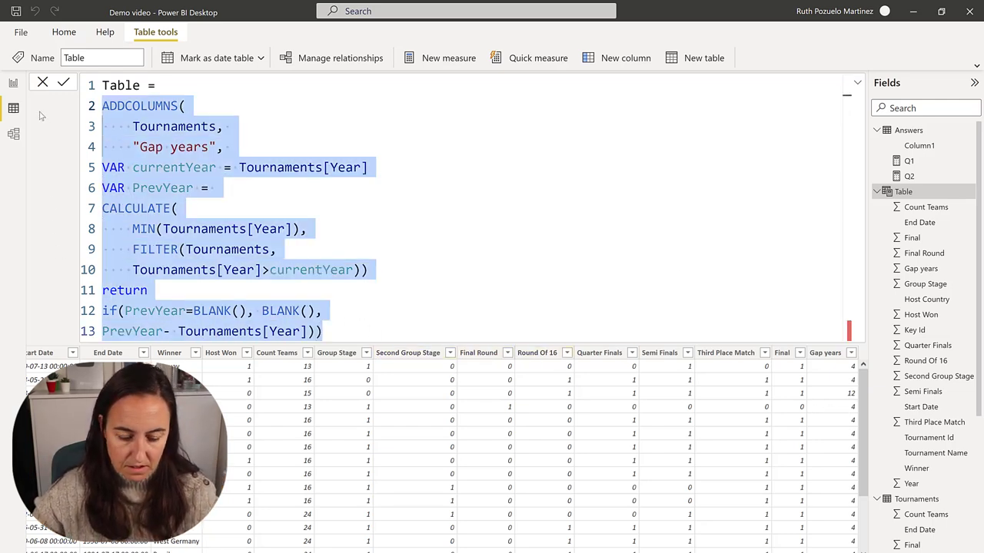
left_click(7, 77)
left_click(9, 79)
right_click(912, 132)
left_click(826, 136)
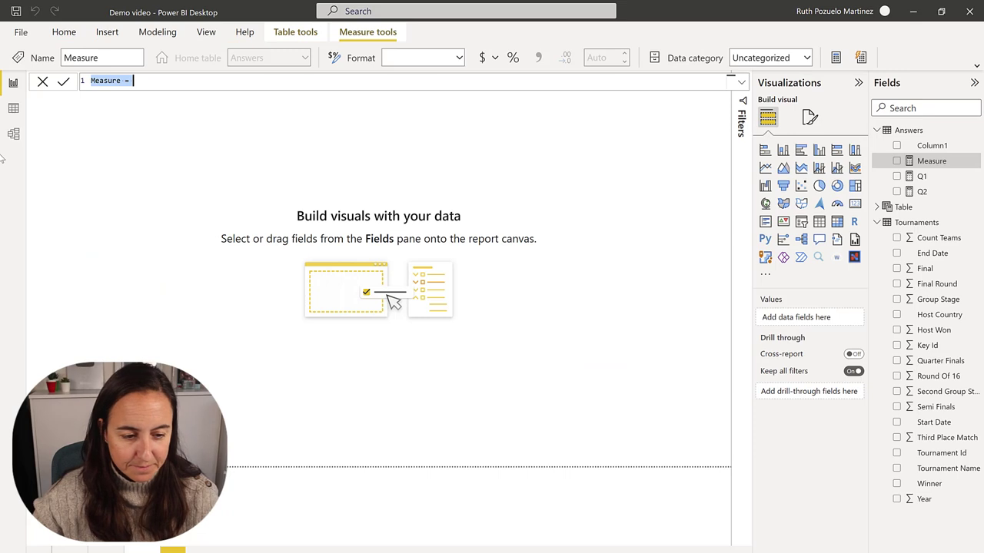
type("Q")
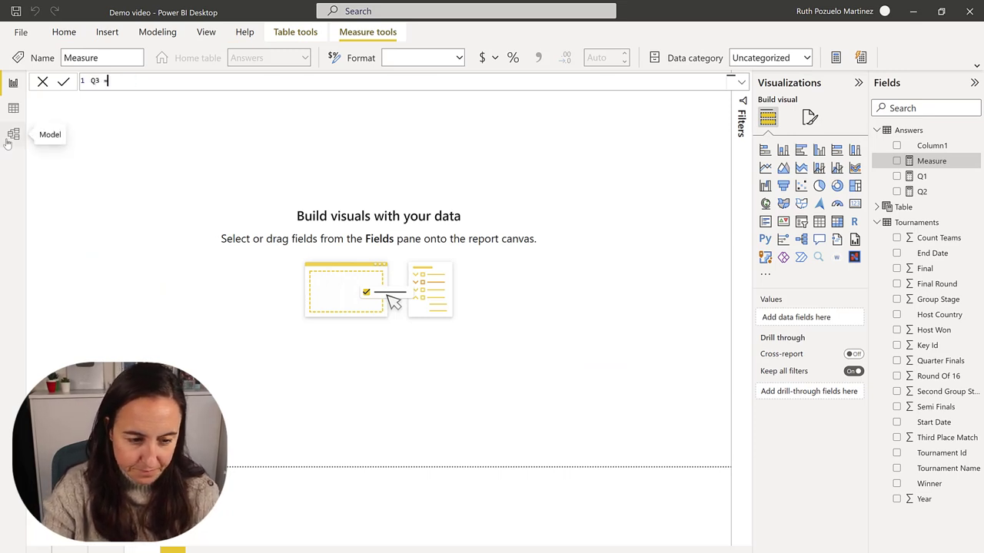
type("3 =")
key("shift+Return")
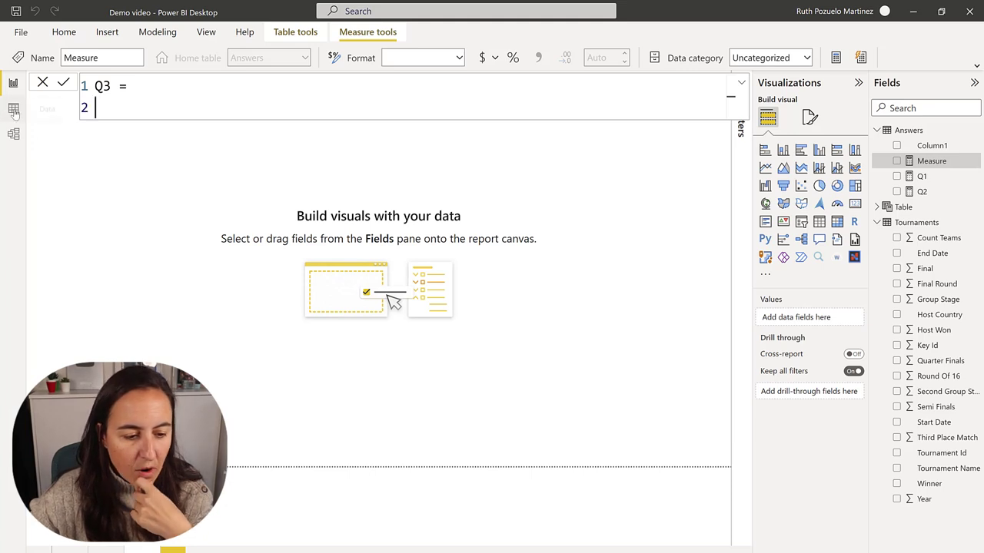
key("Return")
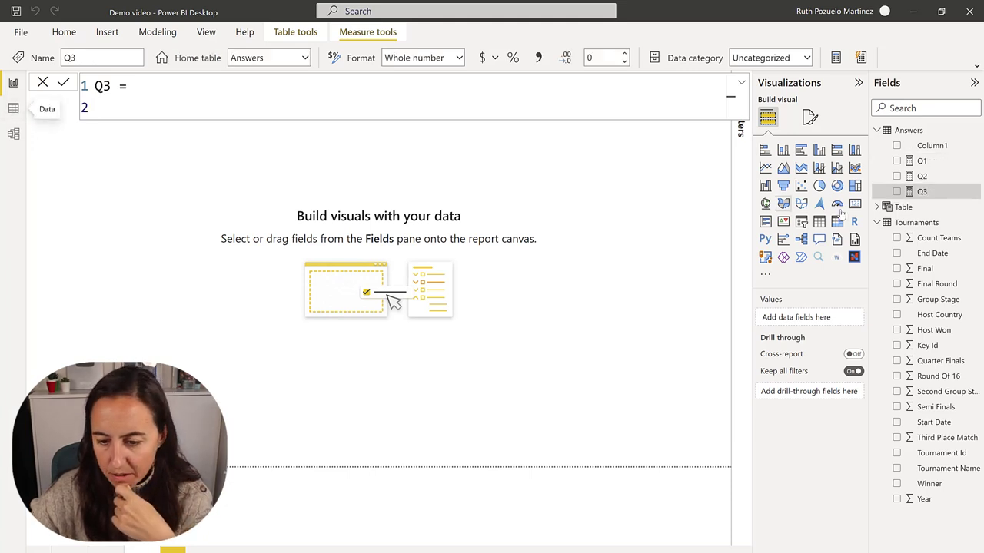
Review the calculated table's formula and the values in its Gap years column
left_click(932, 205)
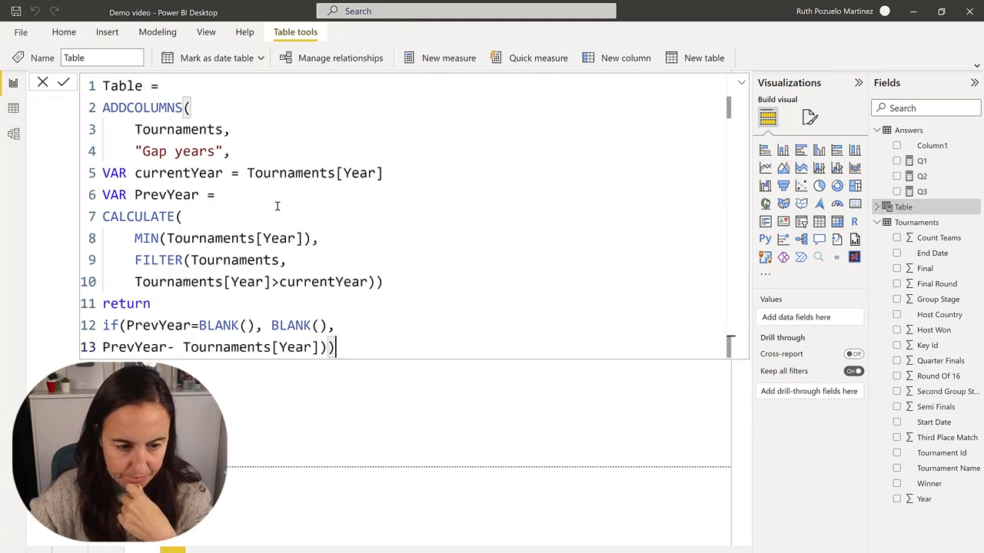
left_click(13, 109)
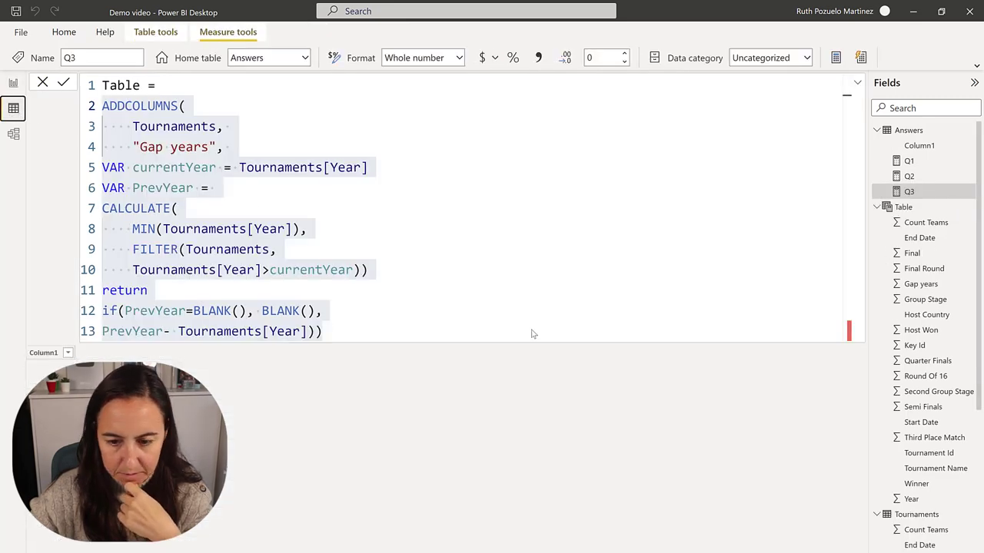
left_click(895, 207)
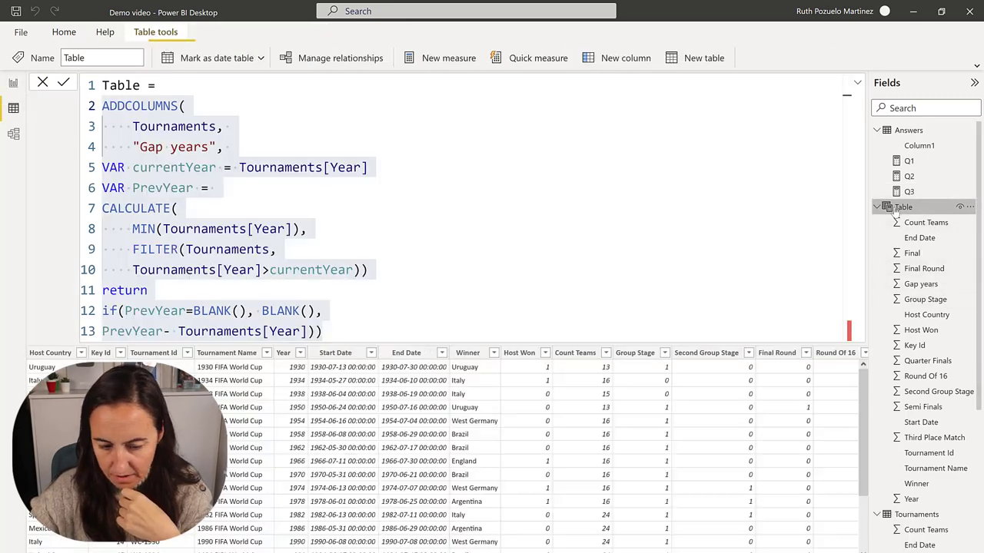
scroll(461, 430, "right", 5)
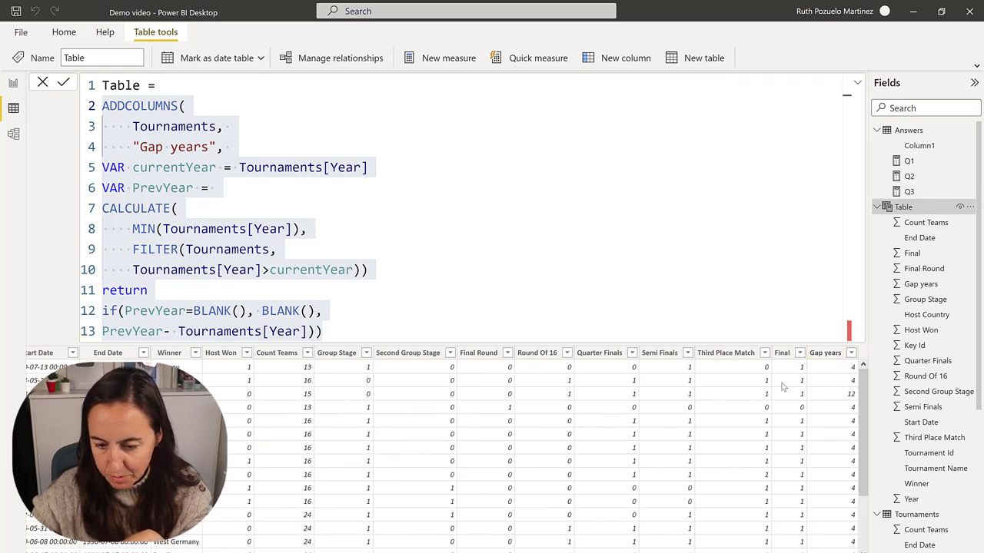
left_click(13, 85)
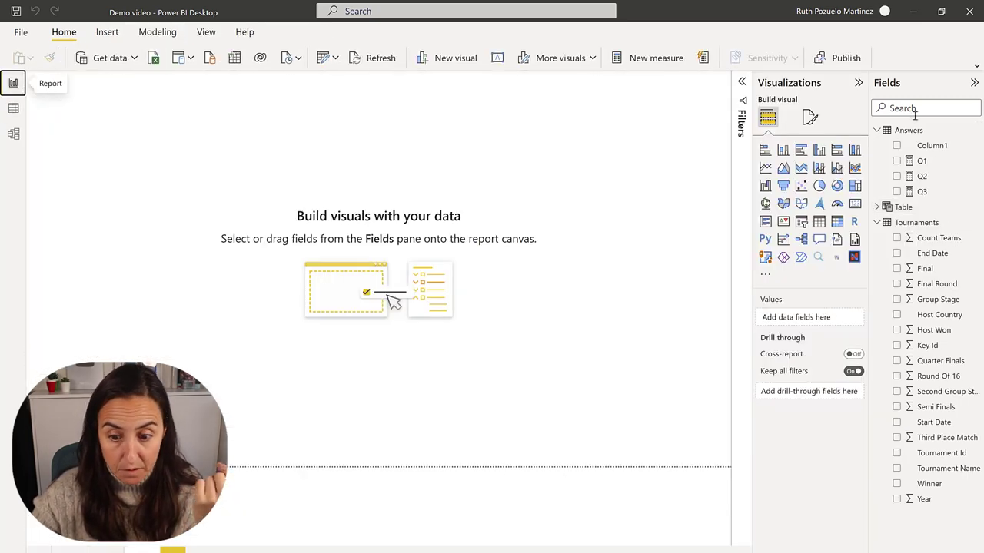
Define the Q3 measure as MAXX over the copied ADDCOLUMNS expression, evaluating [Gap years], and commit the formula
left_click(921, 192)
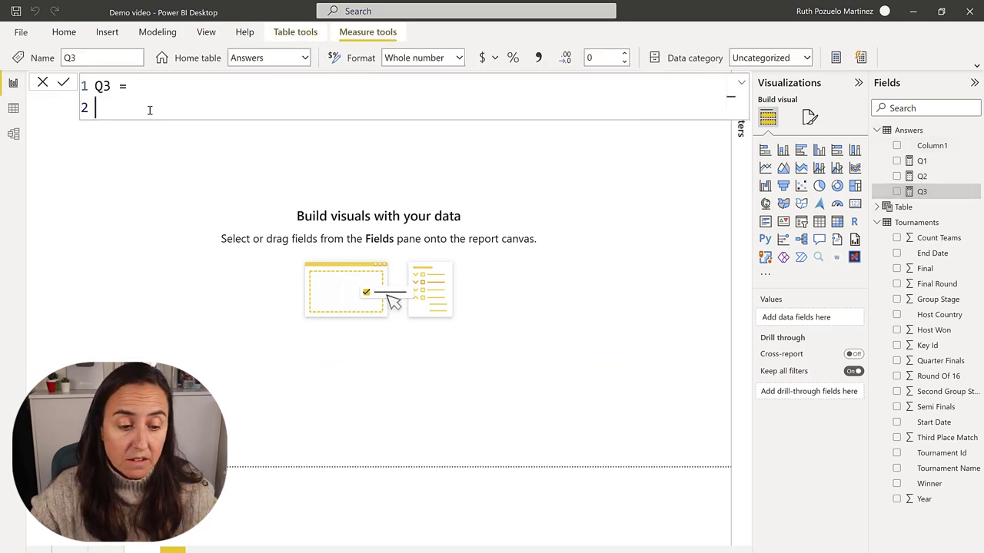
type("MA")
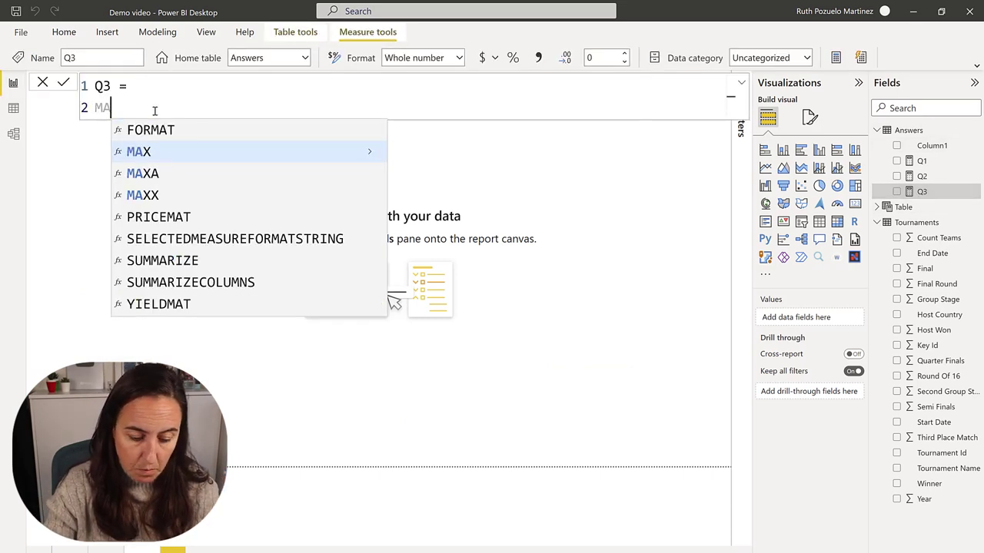
type("XX(")
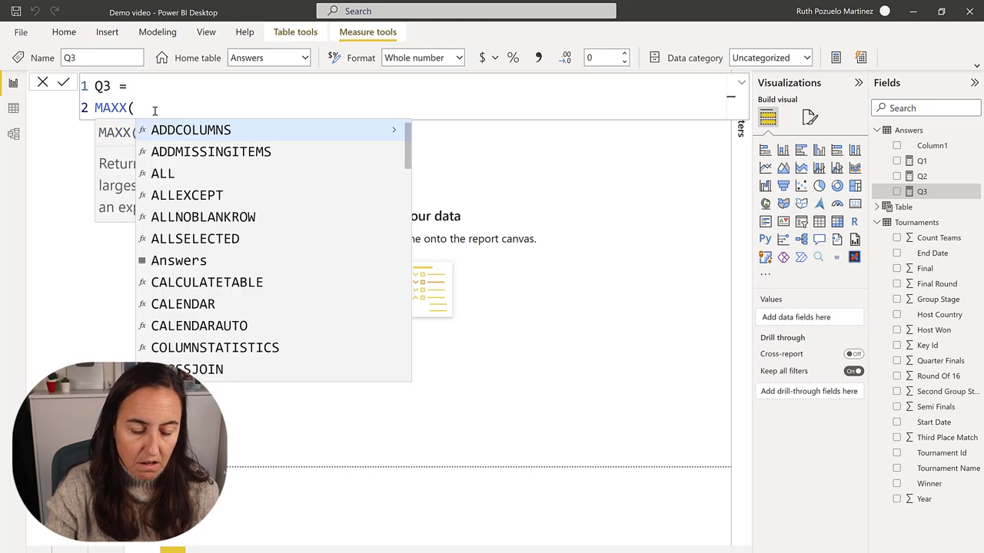
key("shift+Return")
key("ctrl+v")
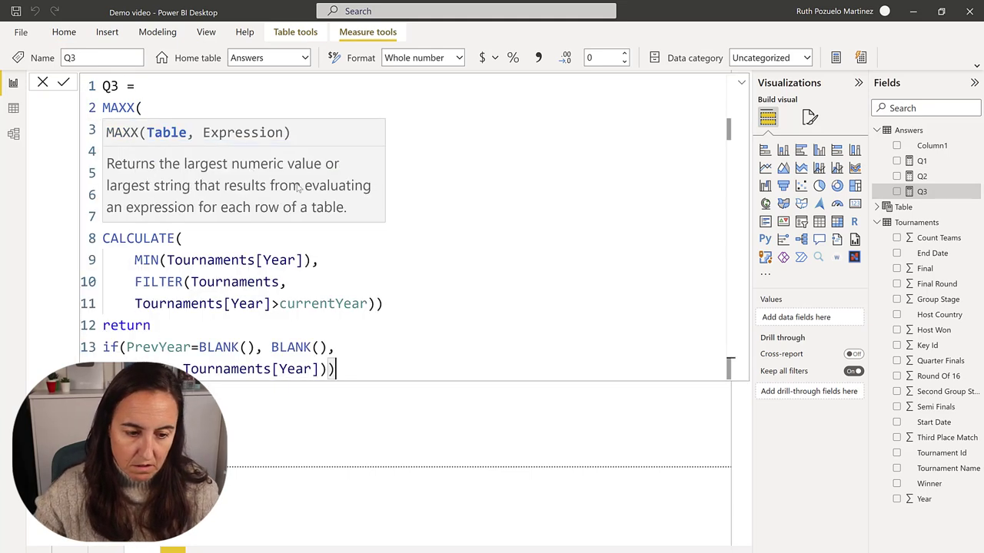
type(", ")
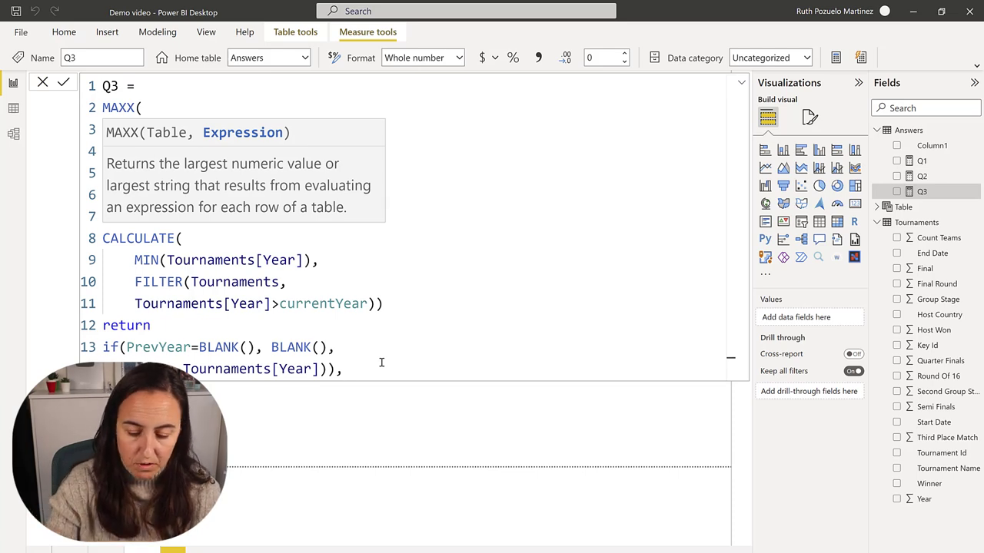
type("ga")
key("Tab")
type(")")
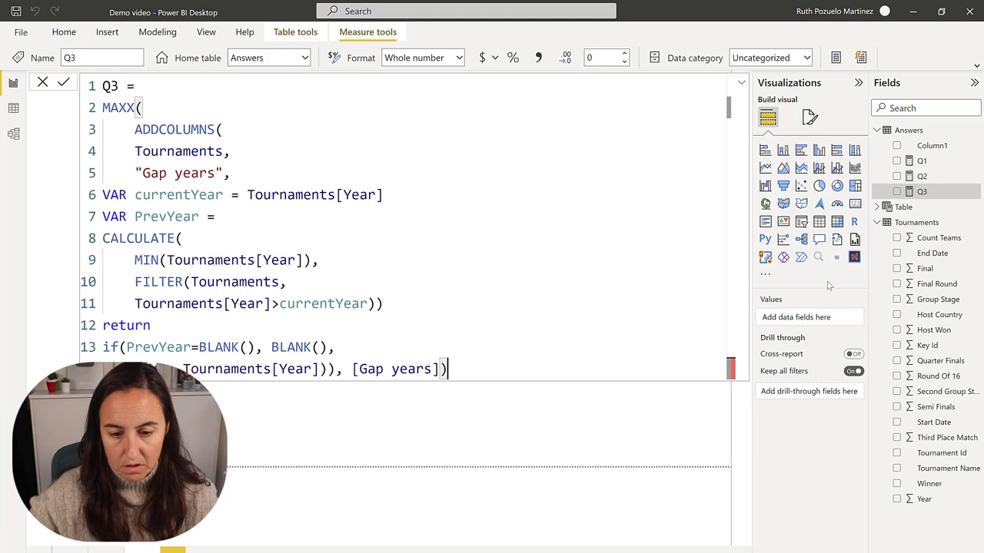
left_click(743, 84)
left_click(743, 84)
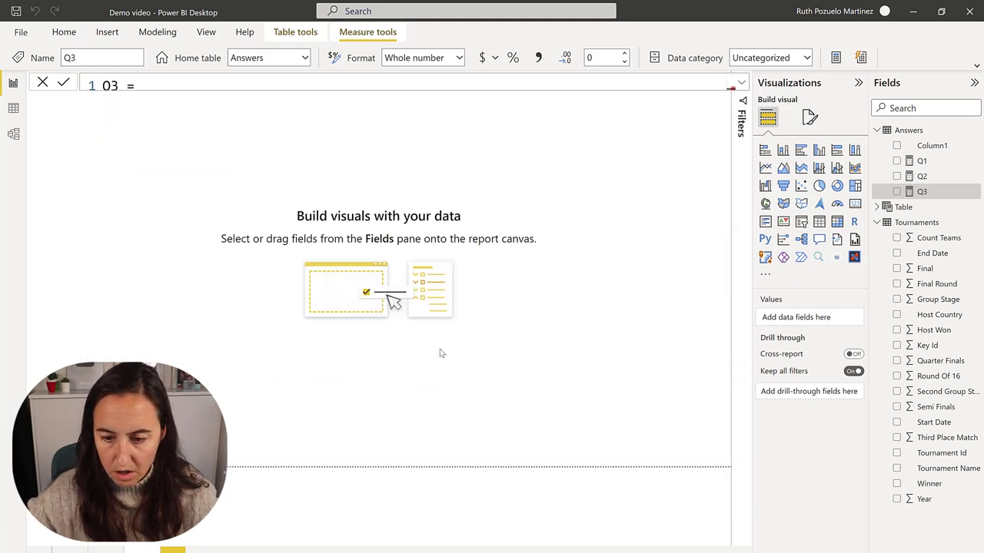
Show the Q3 measure in a card visual on the report page, make the card wider and shorter, and save the report
left_click_drag(920, 192, 531, 226)
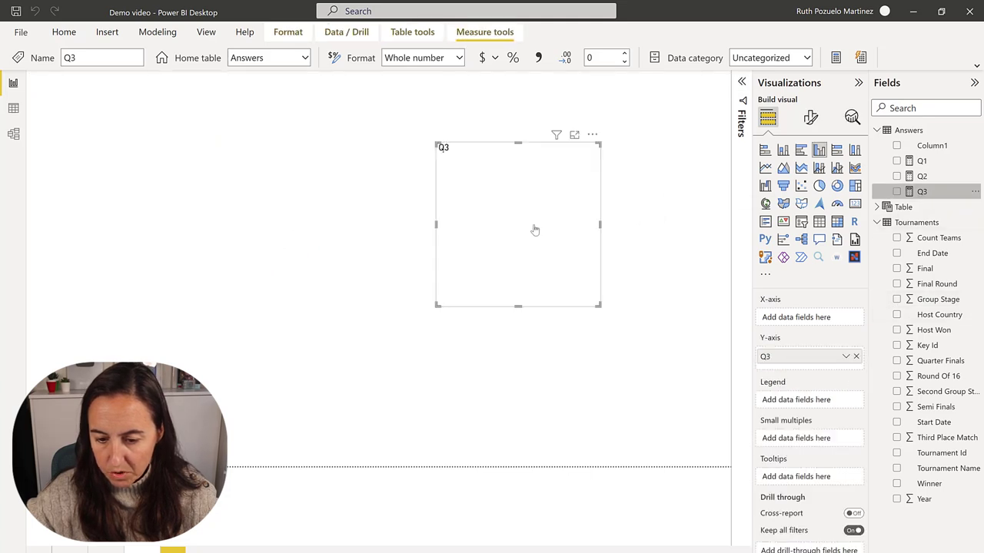
left_click(854, 204)
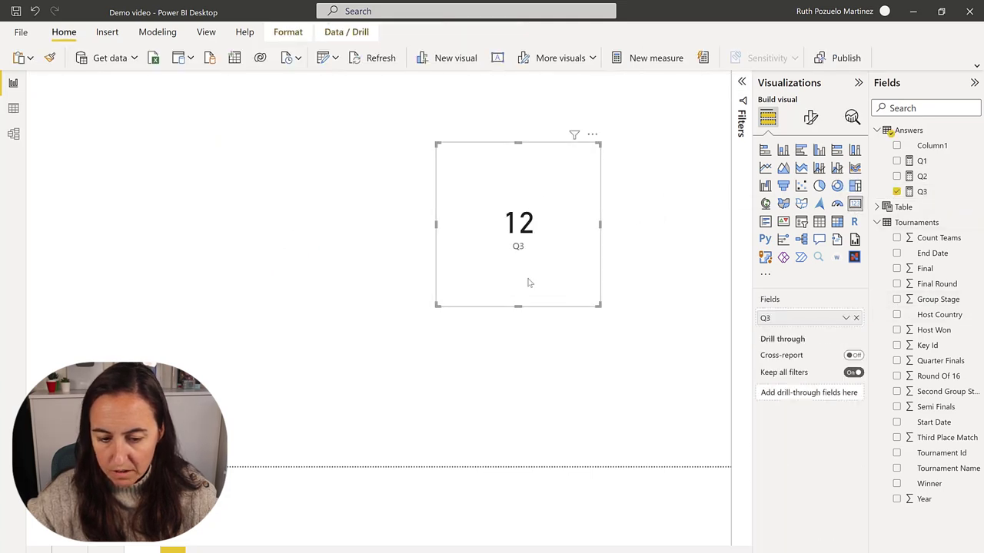
left_click_drag(600, 305, 623, 266)
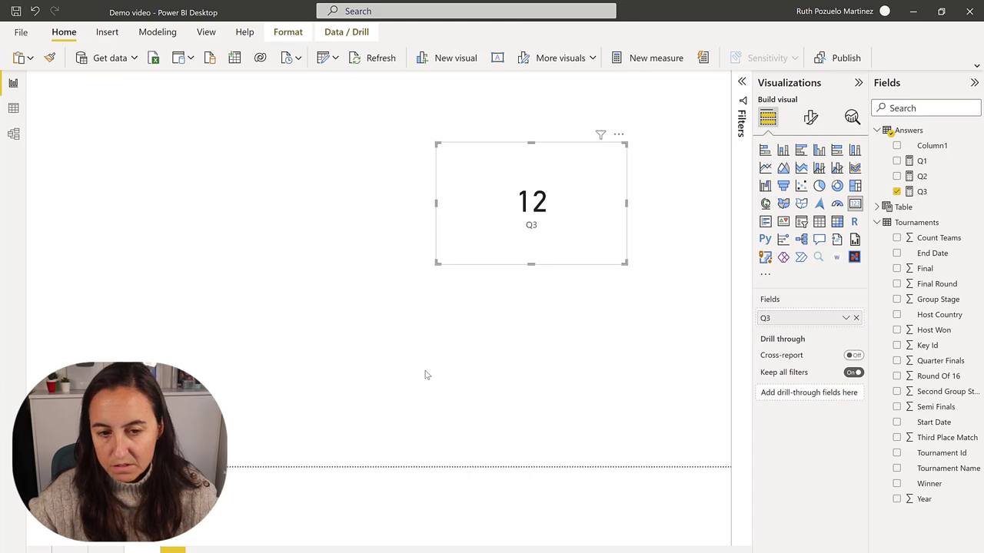
left_click(126, 270)
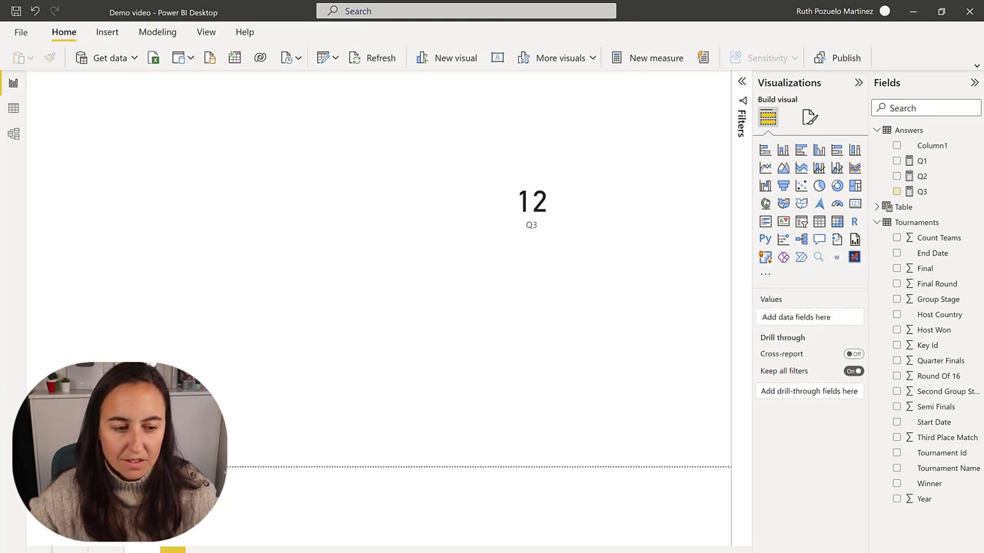
left_click(16, 13)
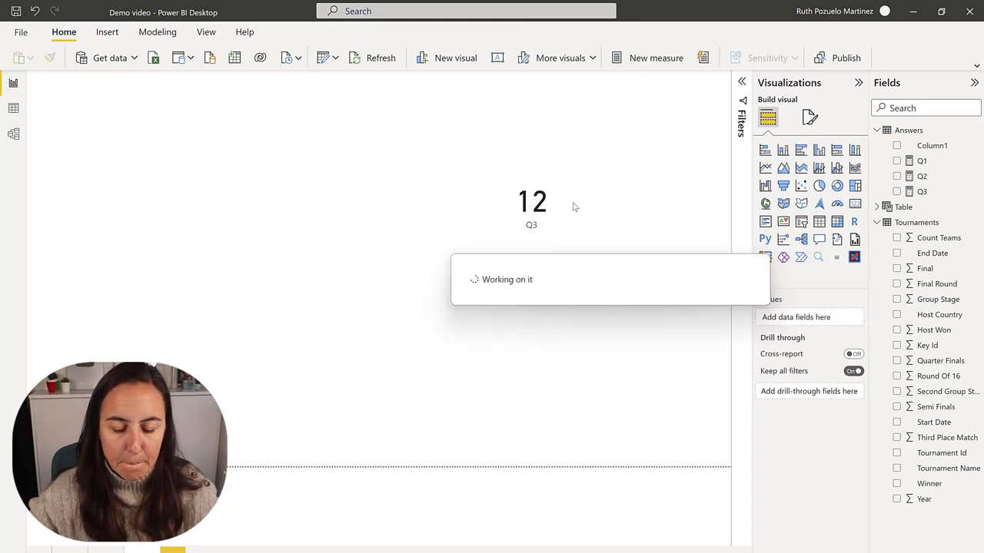
Append & " years" to the end of the Q3 measure's formula and save the report
left_click(556, 235)
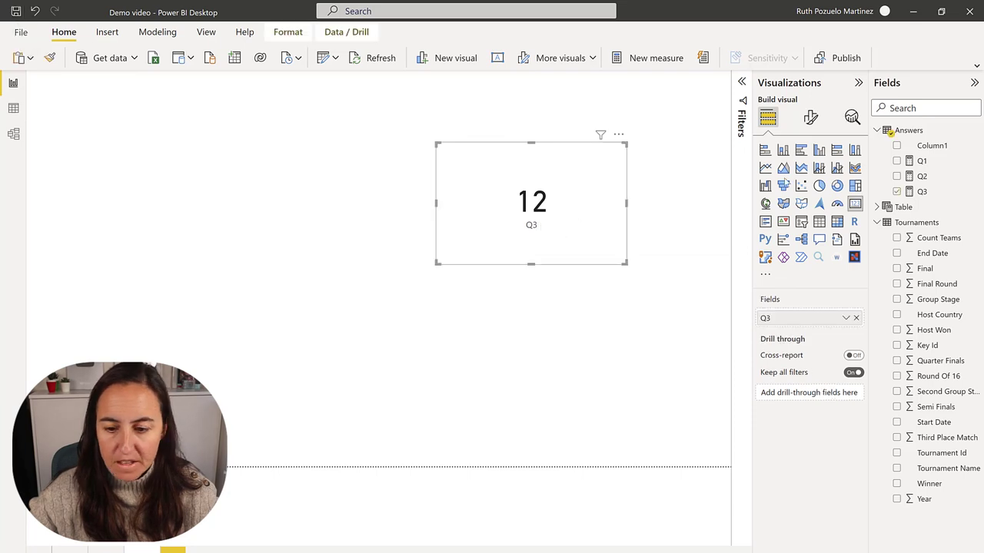
left_click(926, 192)
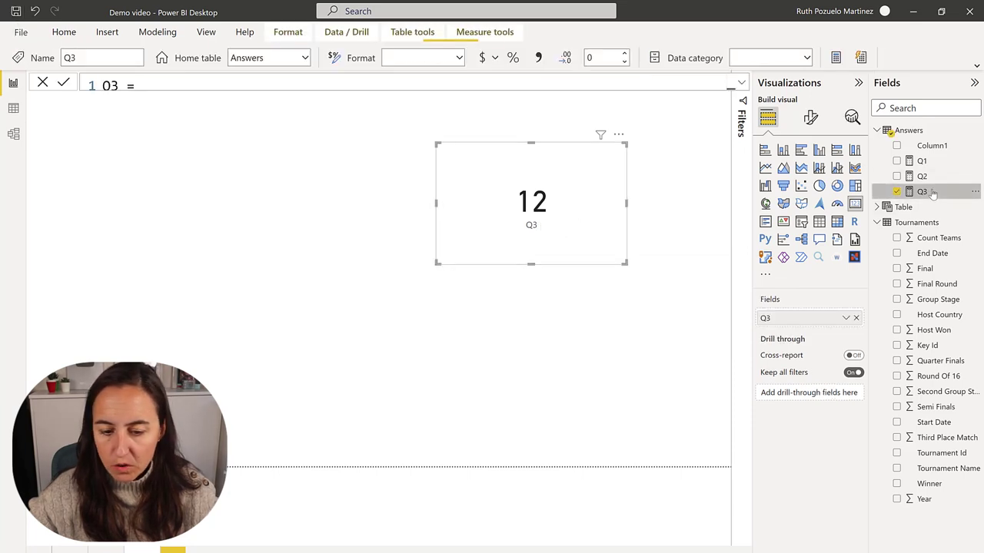
left_click(741, 85)
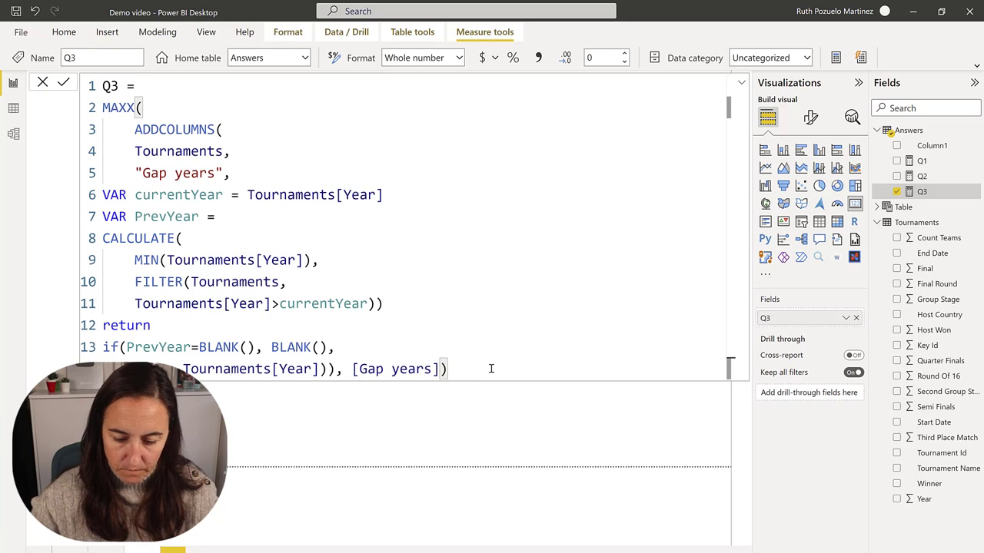
type("& #")
key("BackSpace")
type("\";")
type("years\"")
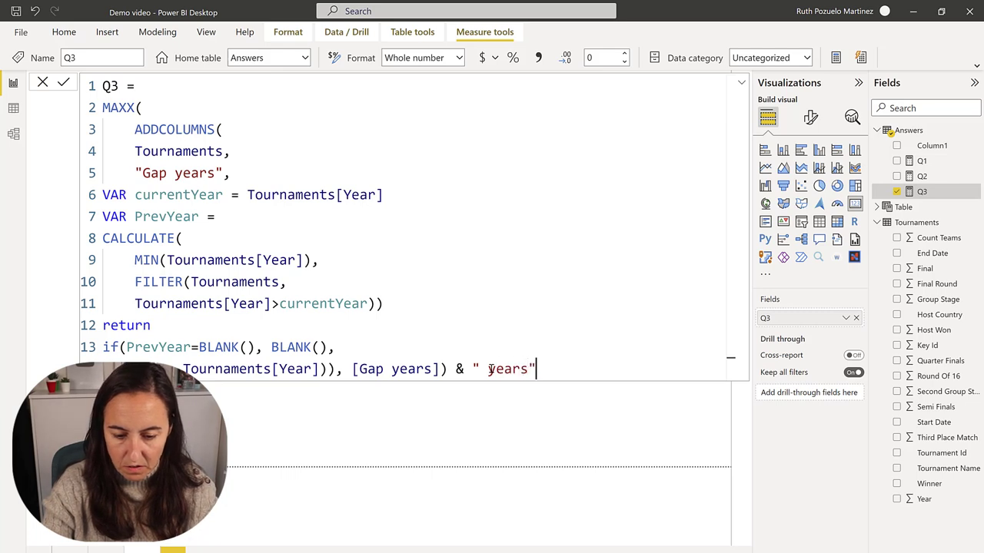
key("Return")
left_click(551, 446)
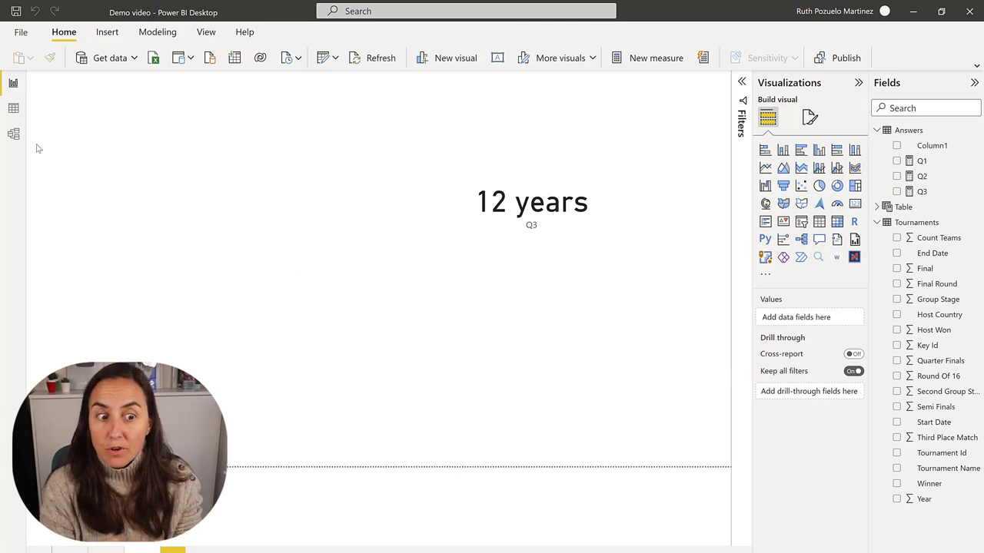
key("ctrl+s")
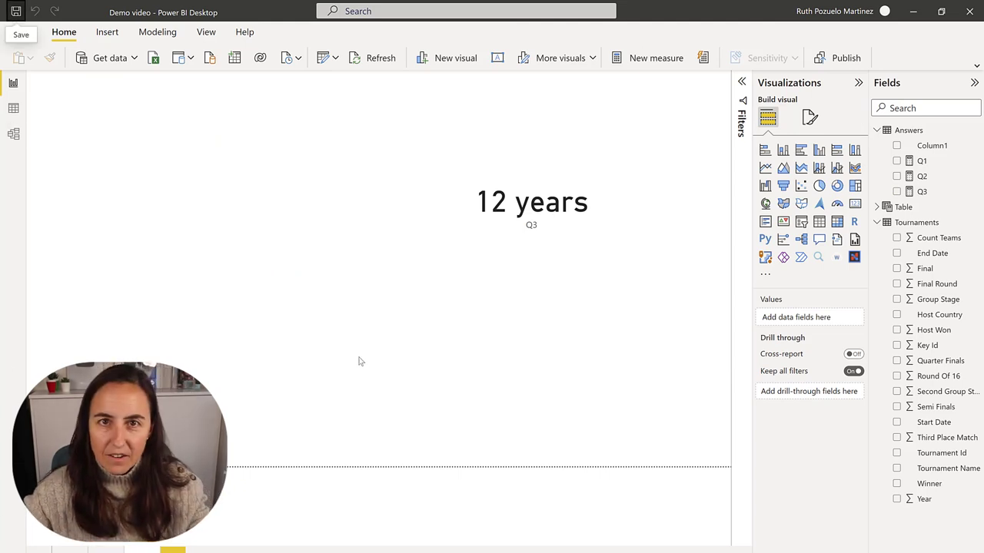
Add a blank report page, check the Tournaments table data, and place a map of its Host Country field on the page
key("Delete")
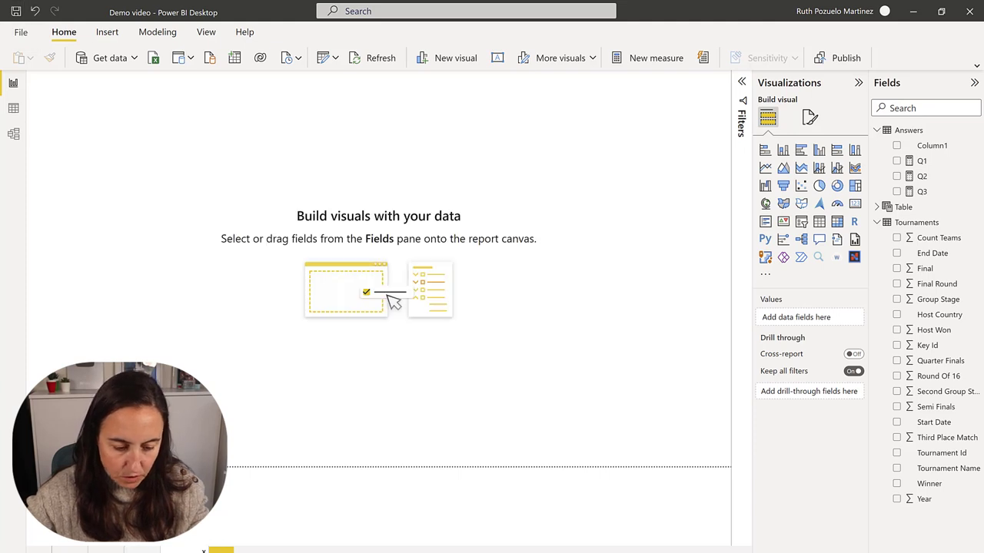
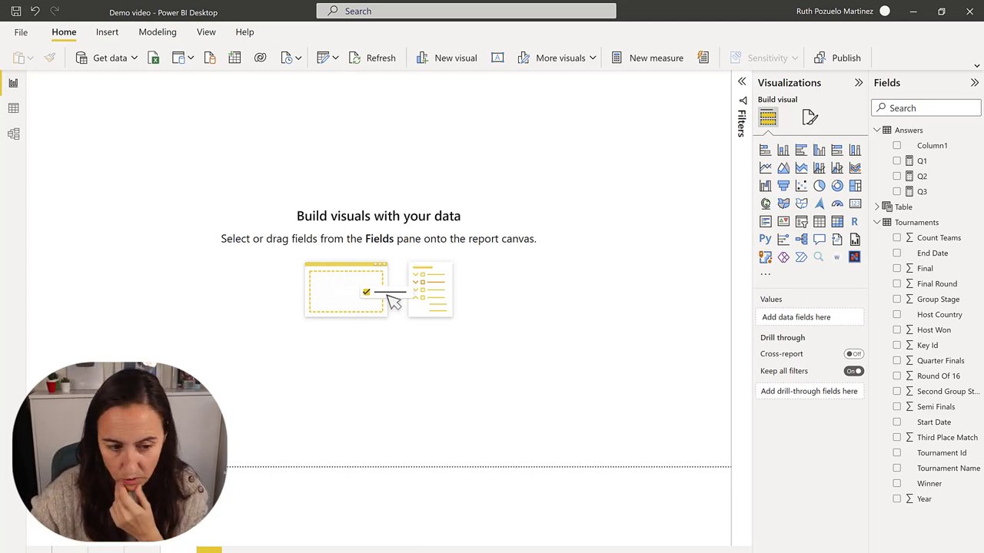
left_click(14, 109)
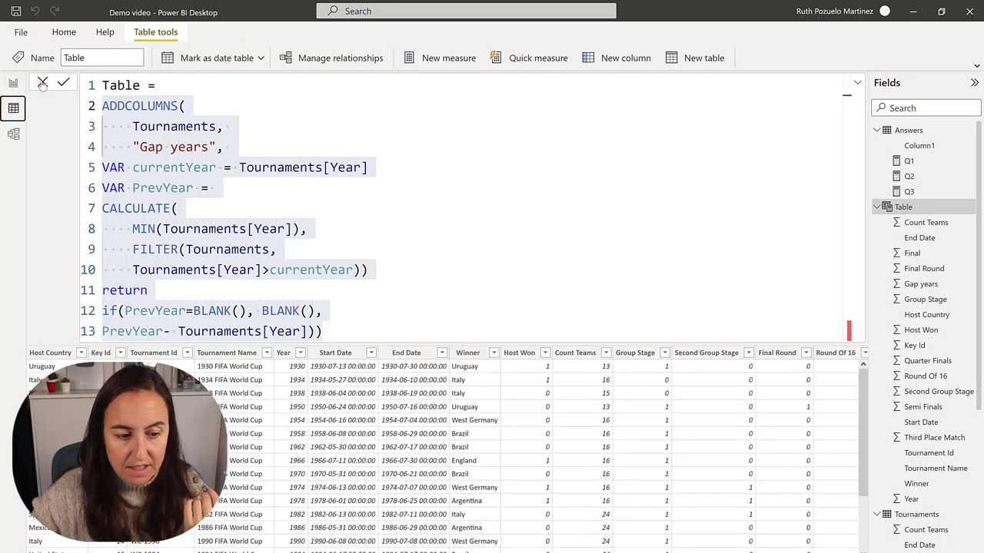
left_click(900, 393)
scroll(914, 307, "down", 5)
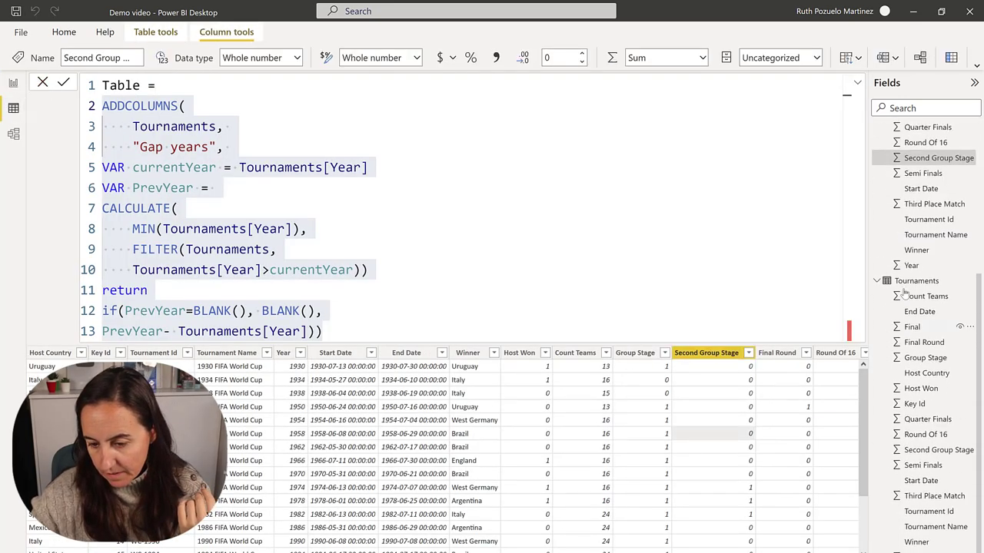
left_click(916, 280)
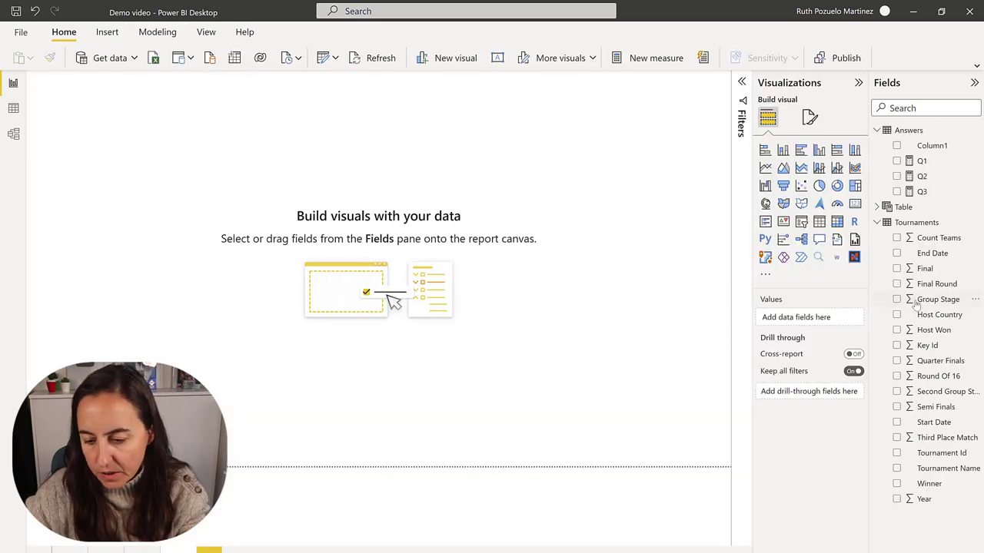
left_click_drag(932, 316, 883, 311)
left_click(896, 314)
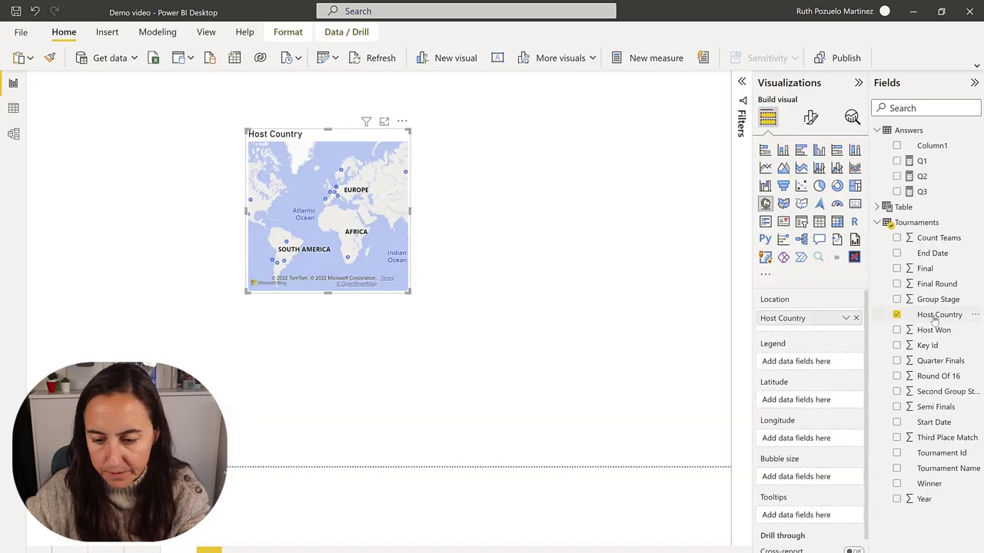
Convert the host country map to a table, add a Count of Host Country column, and sort by that count in descending order
left_click(818, 221)
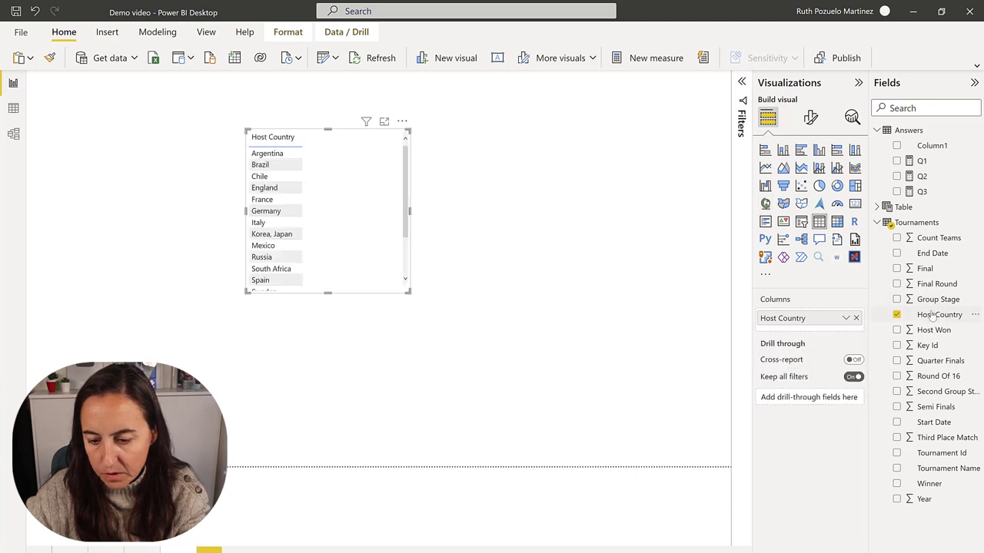
left_click_drag(939, 315, 406, 223)
left_click(845, 333)
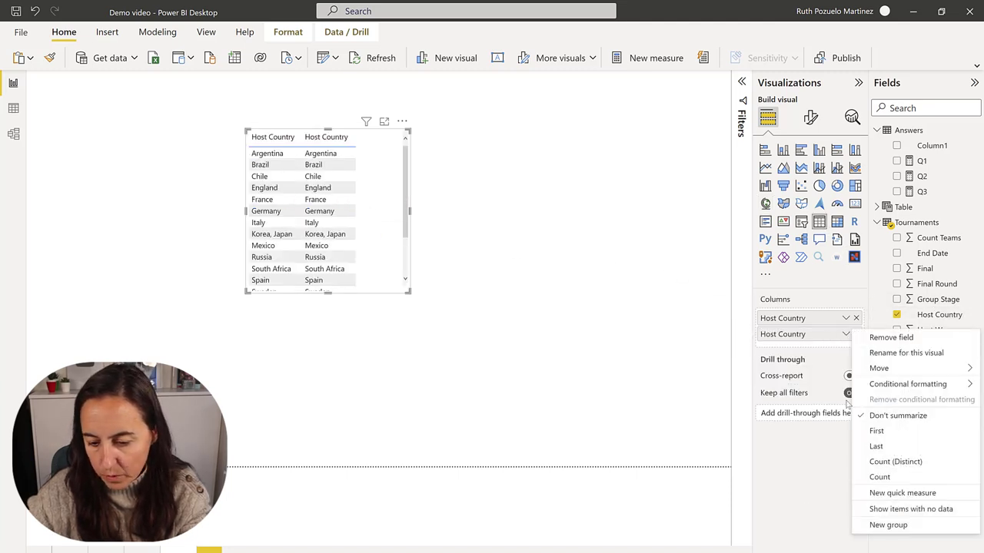
left_click(882, 477)
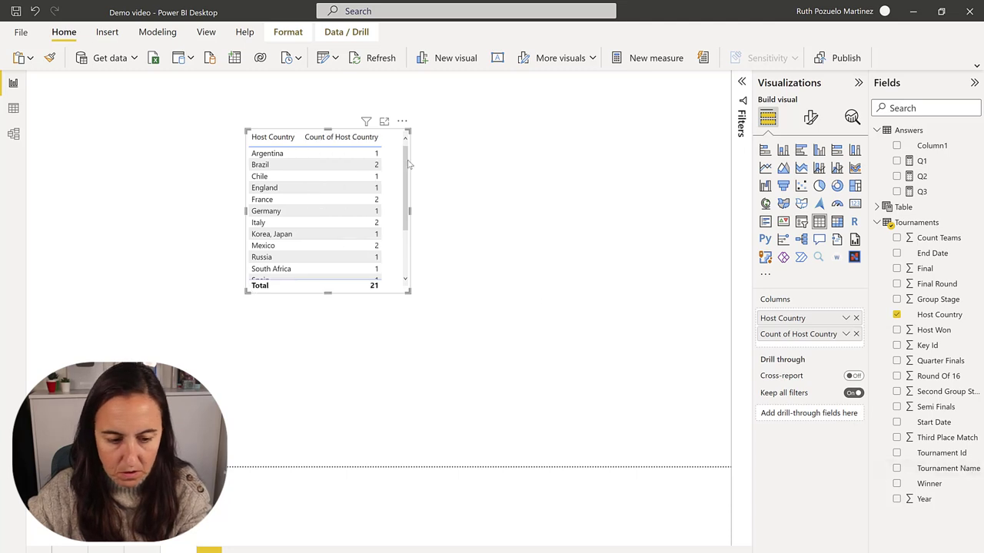
left_click(354, 140)
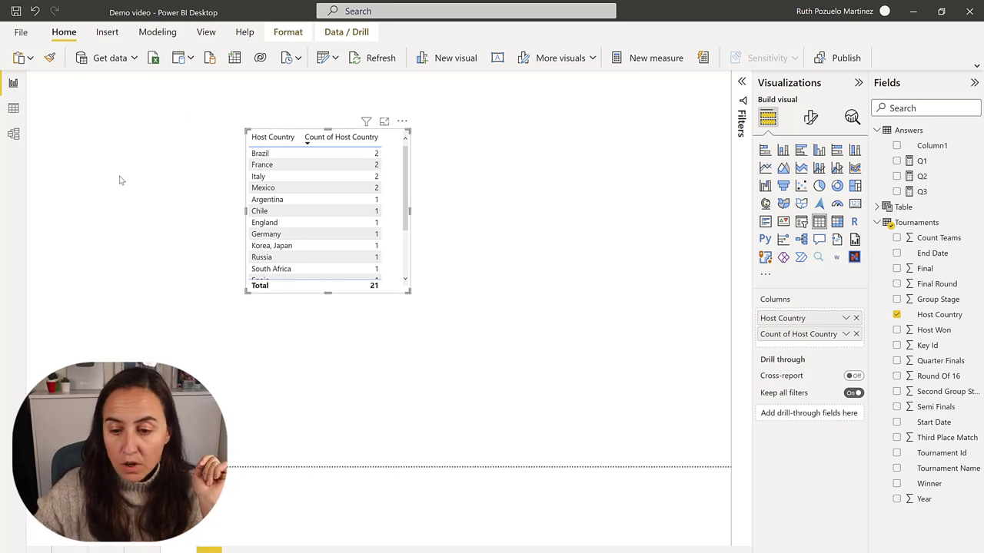
Replace the ADDCOLUMNS expression in the calculated table named Table with the start of a summarize over tournaments
left_click(14, 108)
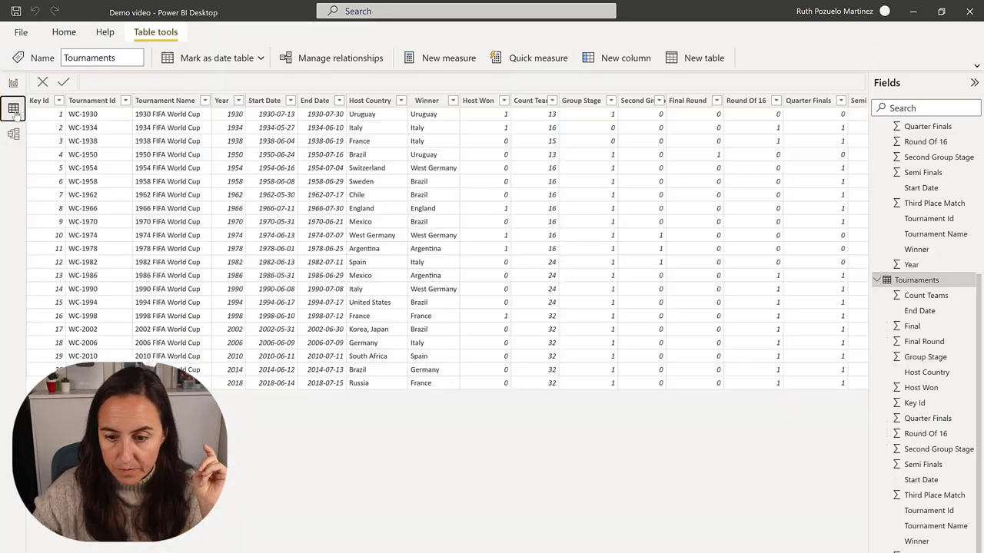
scroll(929, 176, "up", 5)
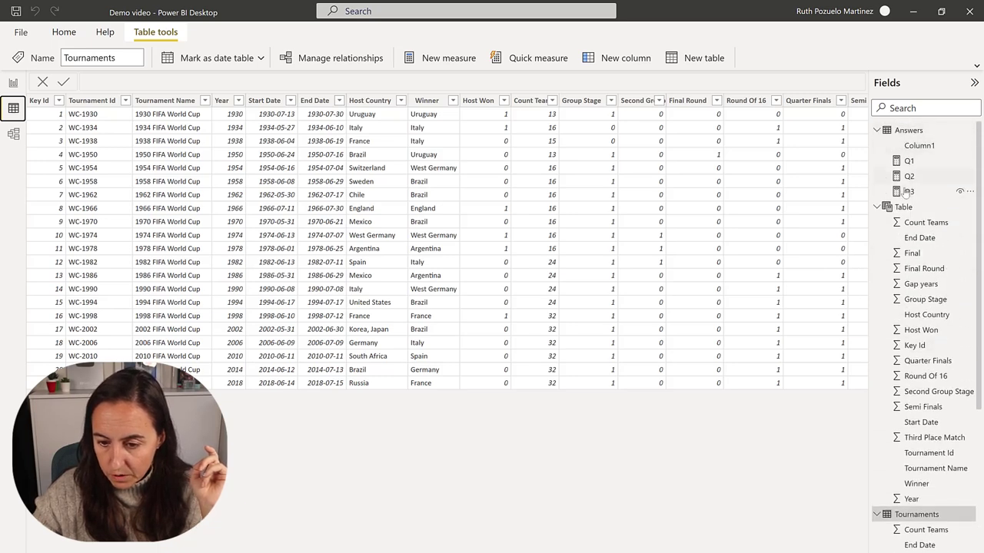
left_click(903, 207)
left_click_drag(323, 331, 67, 98)
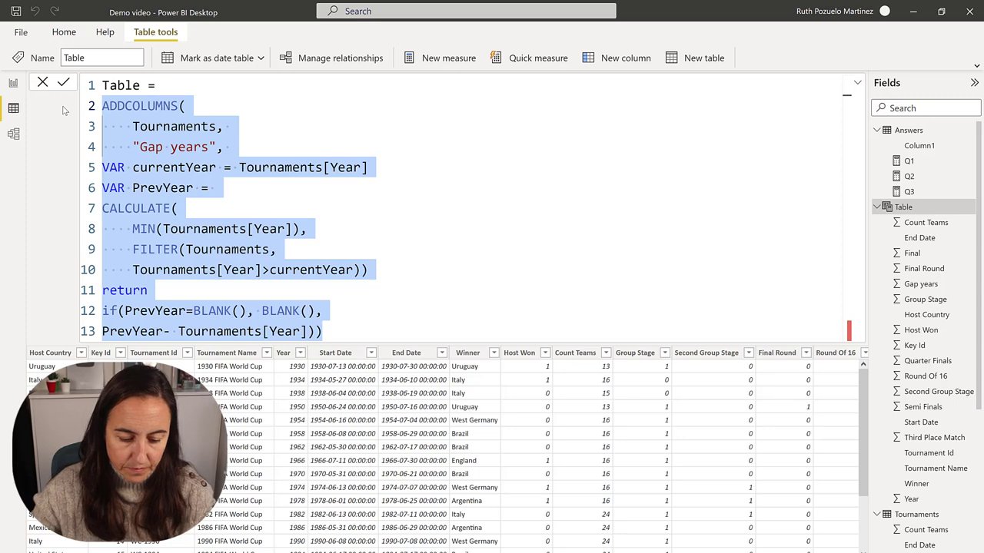
type("summarize(")
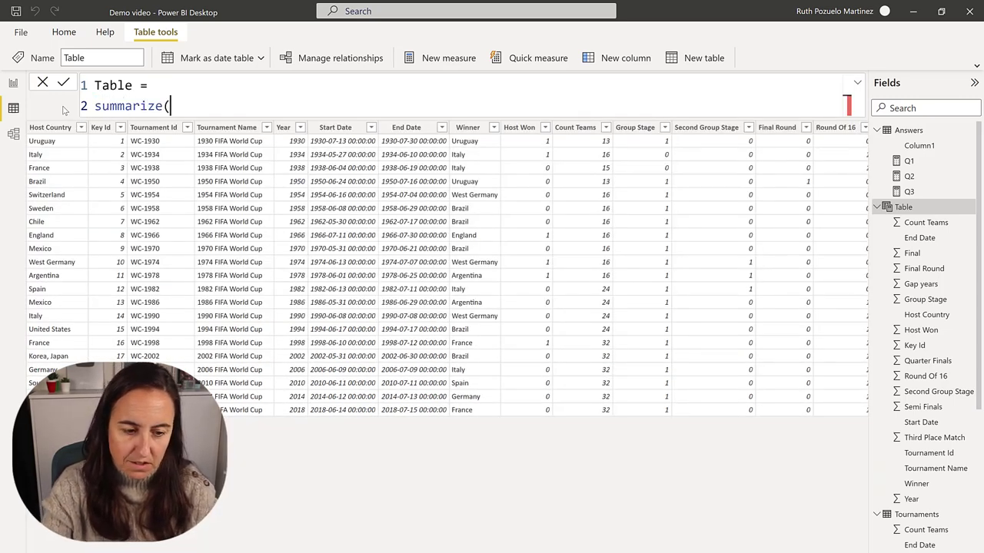
type("tournaments, ")
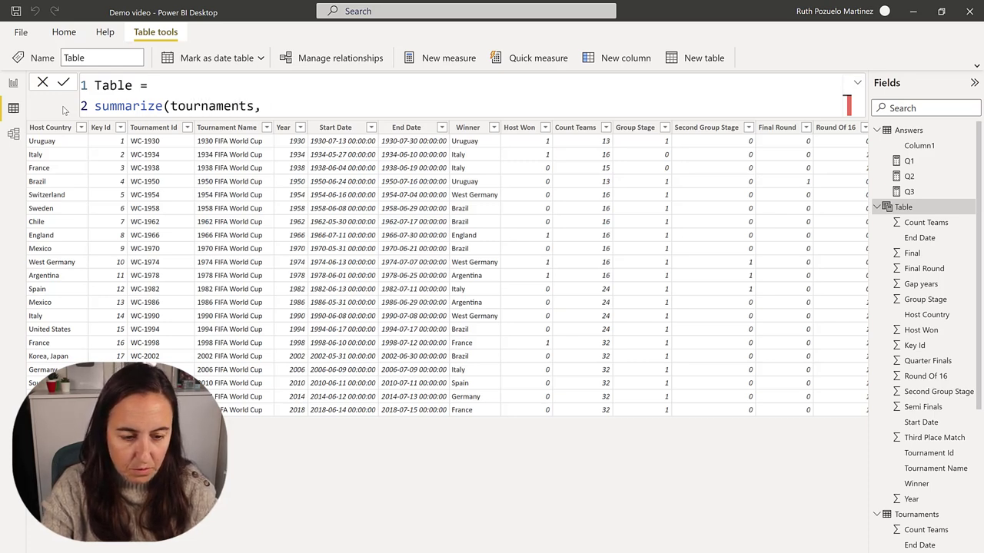
Group the summarize expression by tournaments[host Country] and open the quoted name of a new column
type("tournamne")
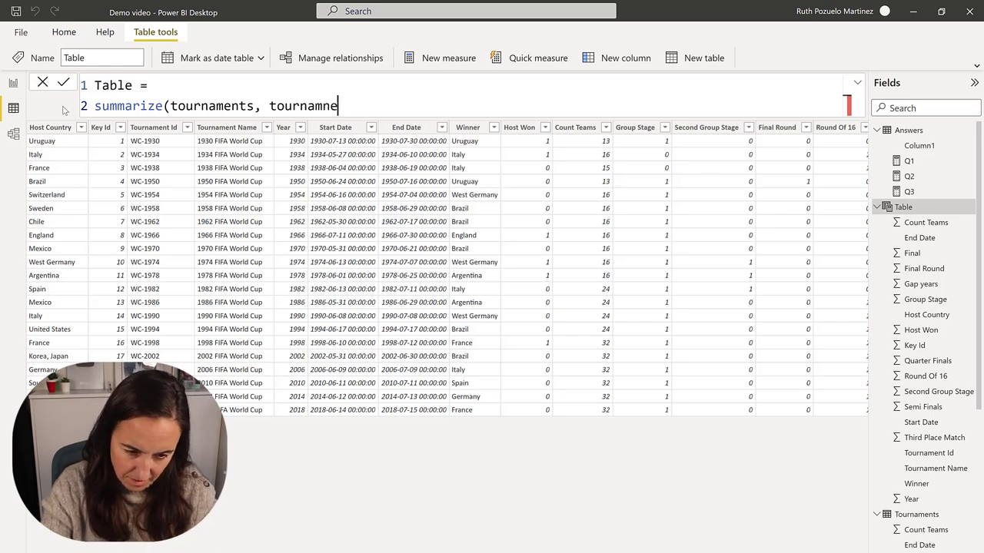
key("BackSpace")
key("BackSpace")
type("ents[")
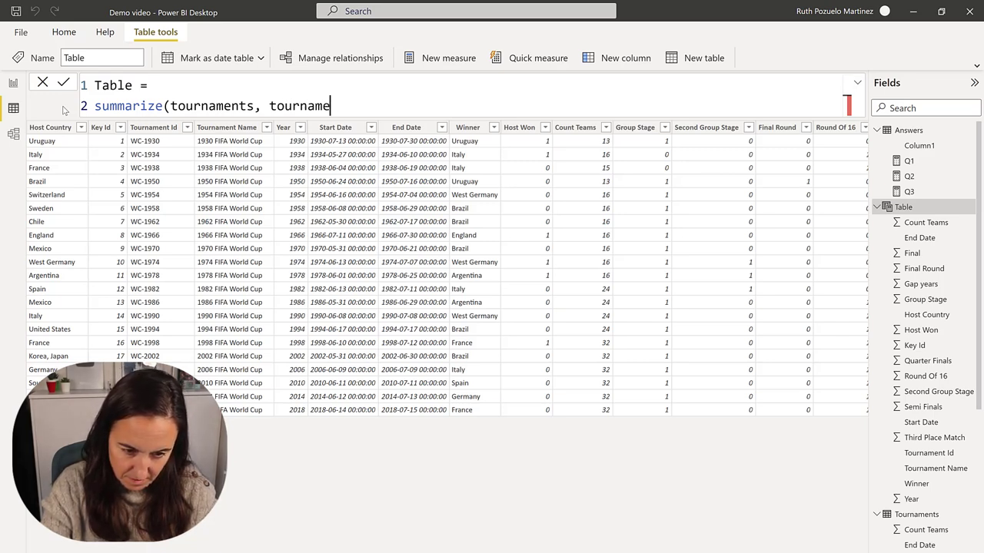
type("host")
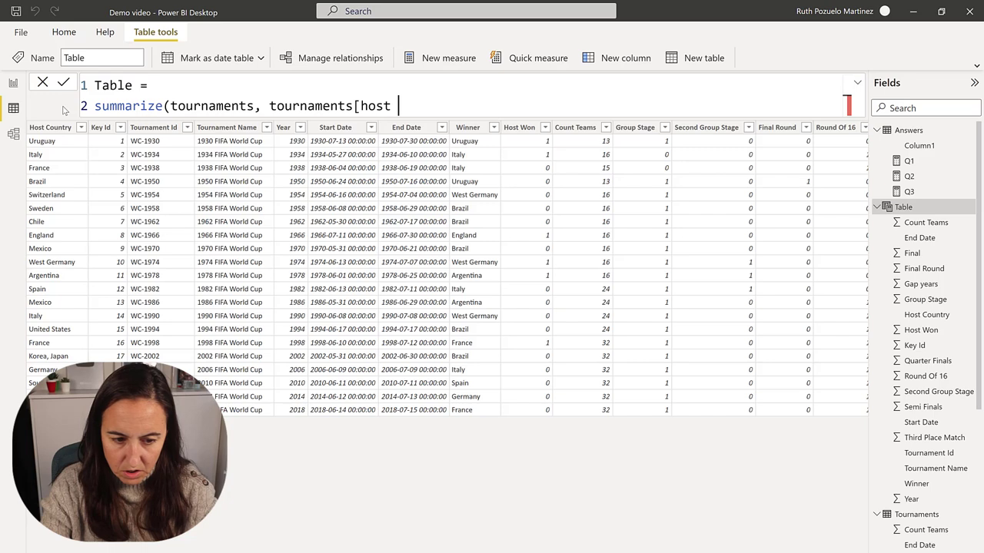
type("Co")
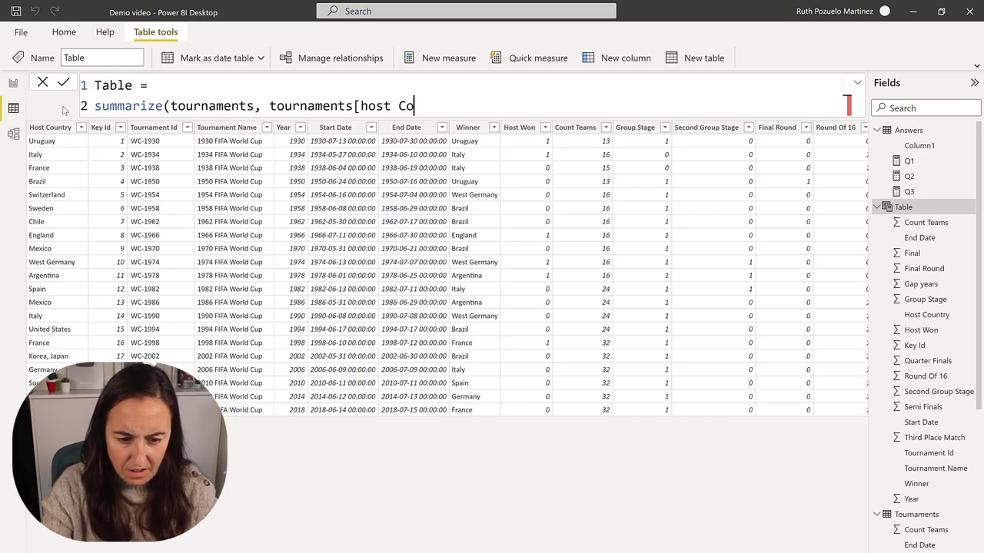
type("untry], \" ")
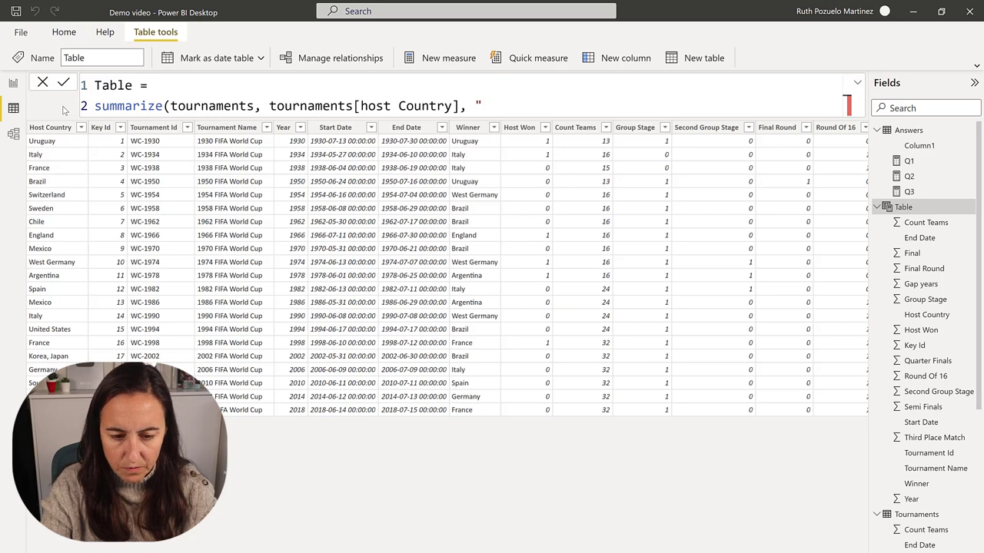
Name the summarize expression's new column " count country"
type("count host")
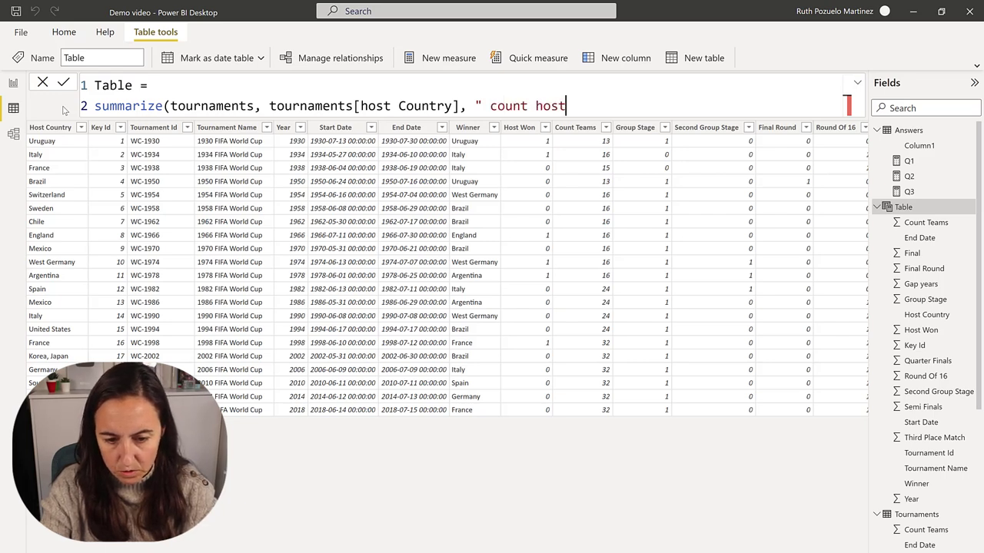
key("BackSpace")
key("BackSpace")
key("BackSpace")
key("BackSpace")
type("country")
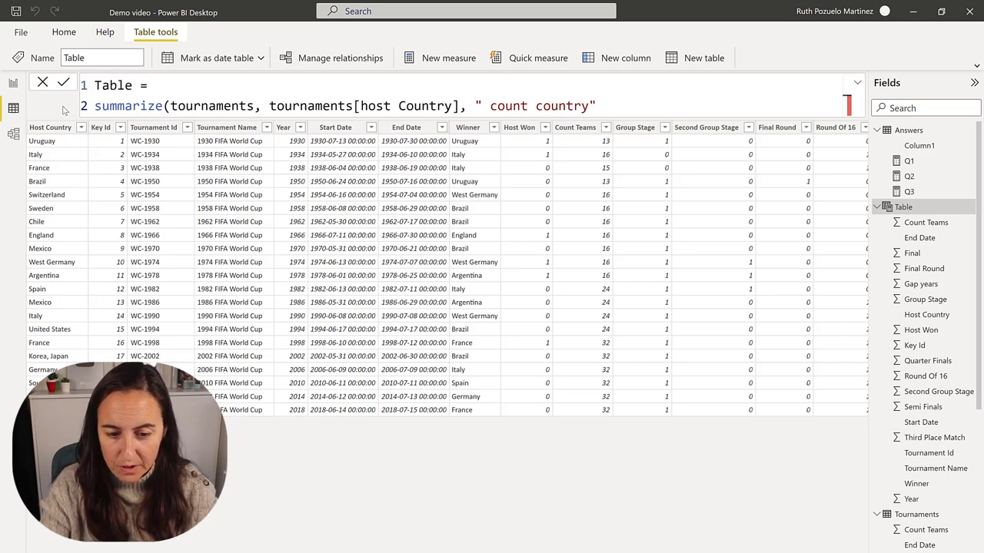
Define the new column as count(tournament[host country]), close the summarize expression, and commit the formula
type(" , count(h")
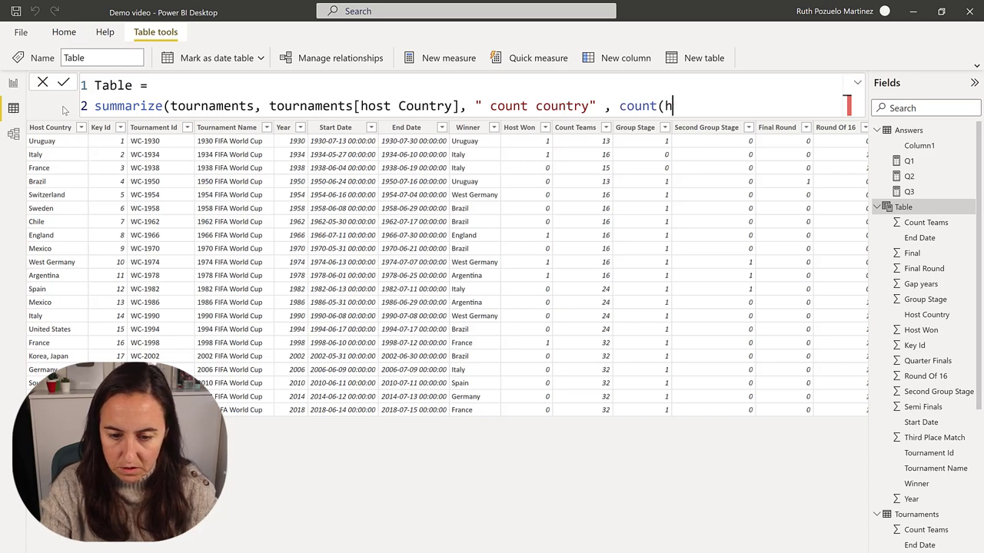
key("BackSpace")
type("tournament ")
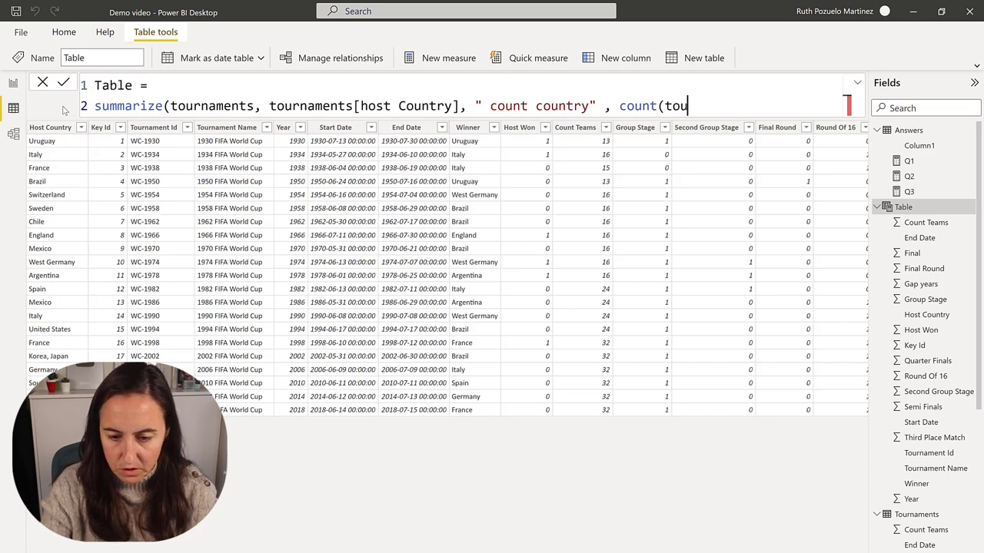
type("[host")
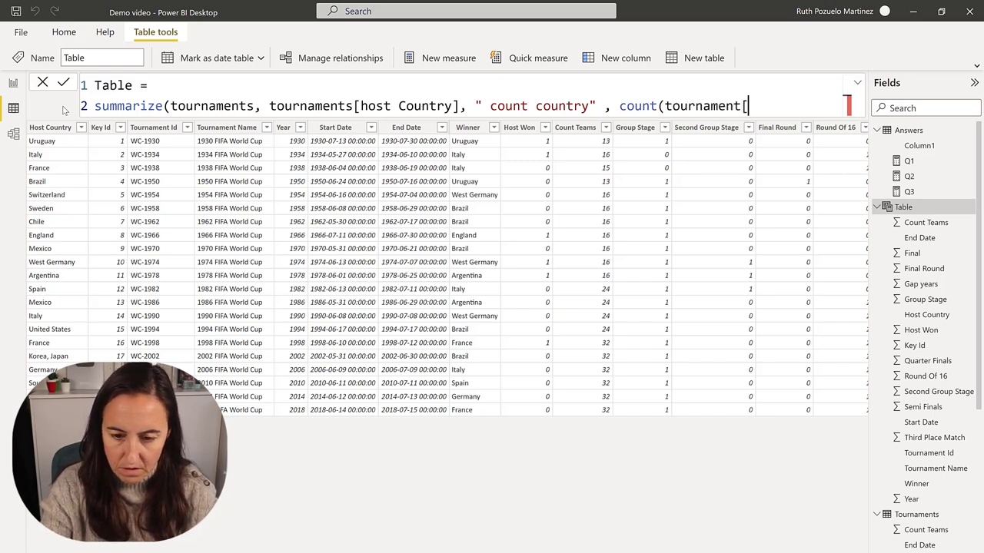
type(" country")
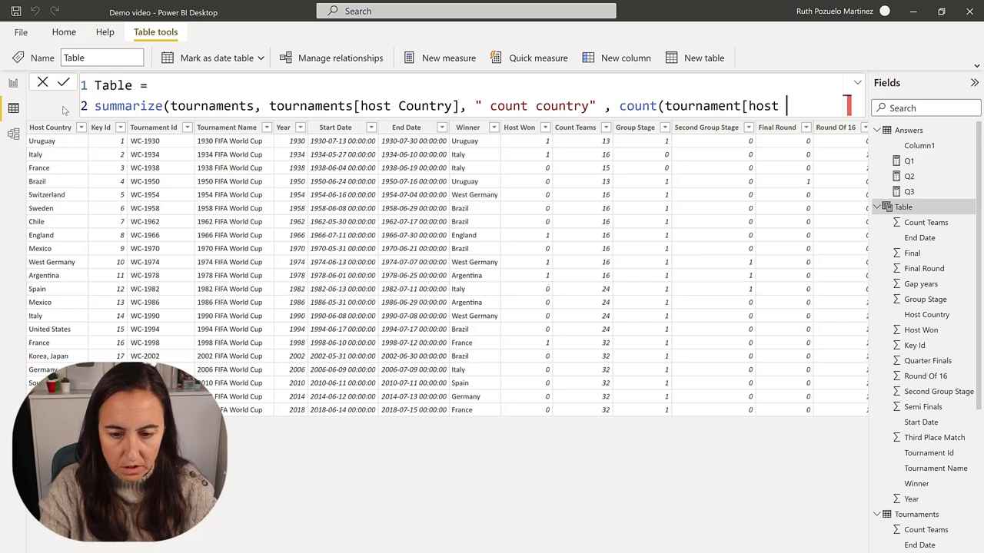
type("]")
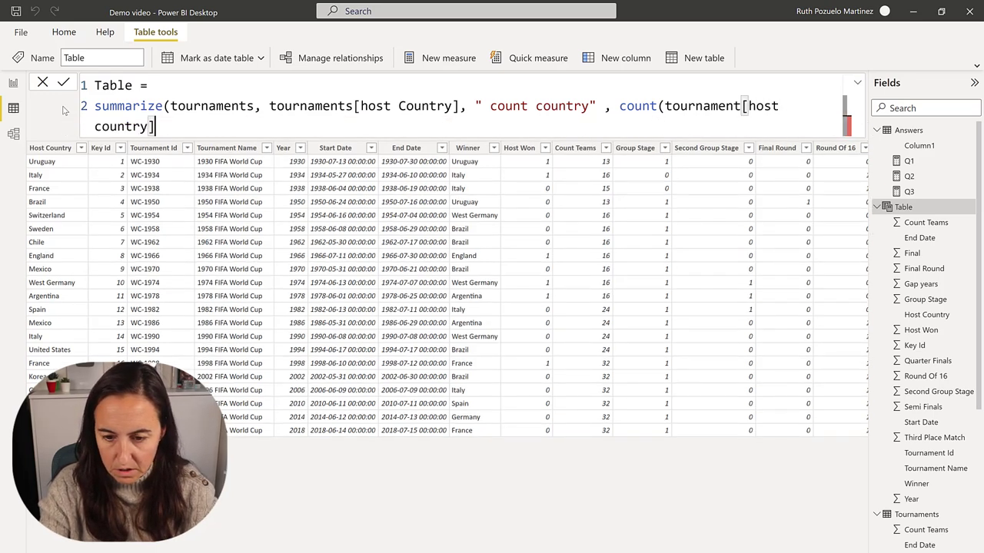
type("))")
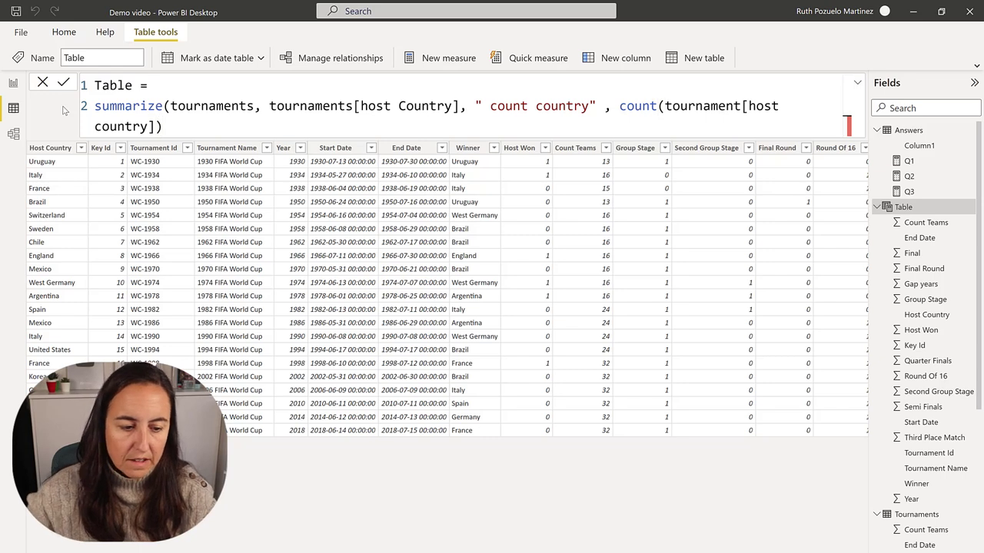
key("Return")
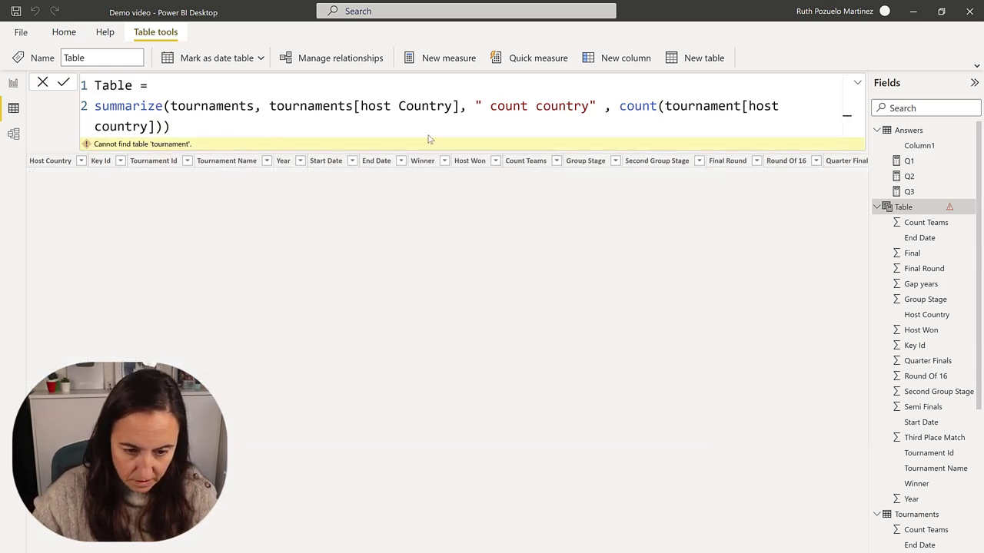
Correct the table name inside the count function to tournaments and commit the formula
left_click(743, 106)
type("s")
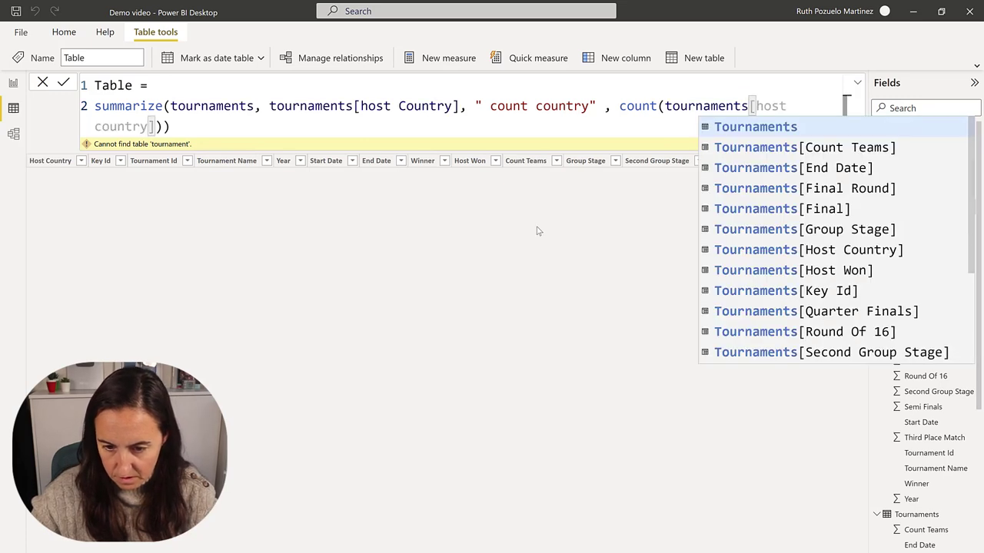
left_click(533, 237)
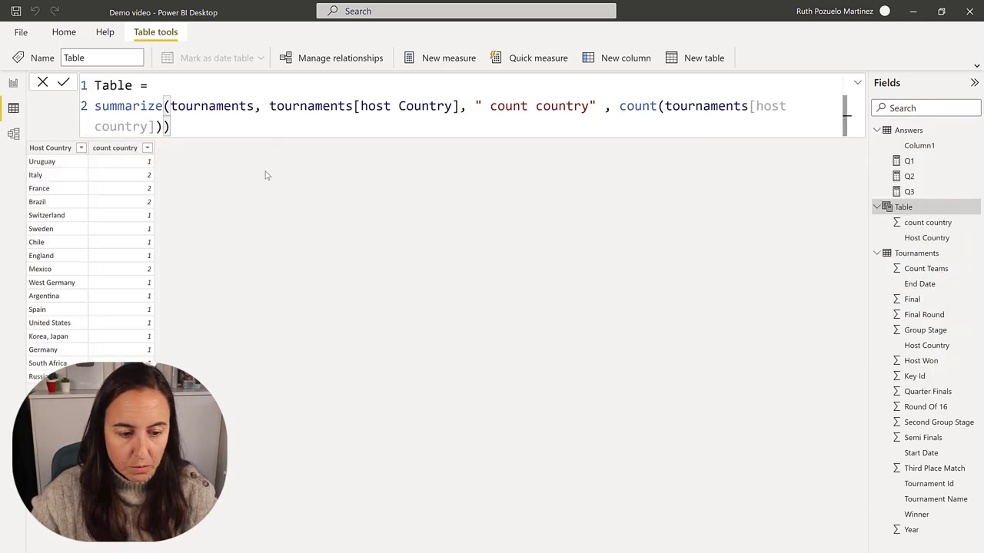
Sort the calculated table by its count country column in descending order
left_click(149, 153)
left_click(148, 151)
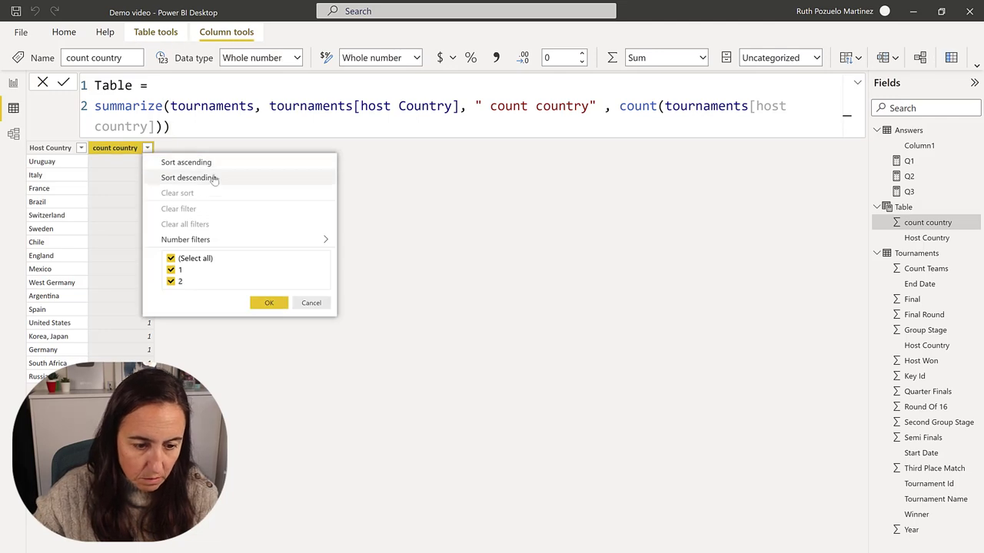
left_click(209, 177)
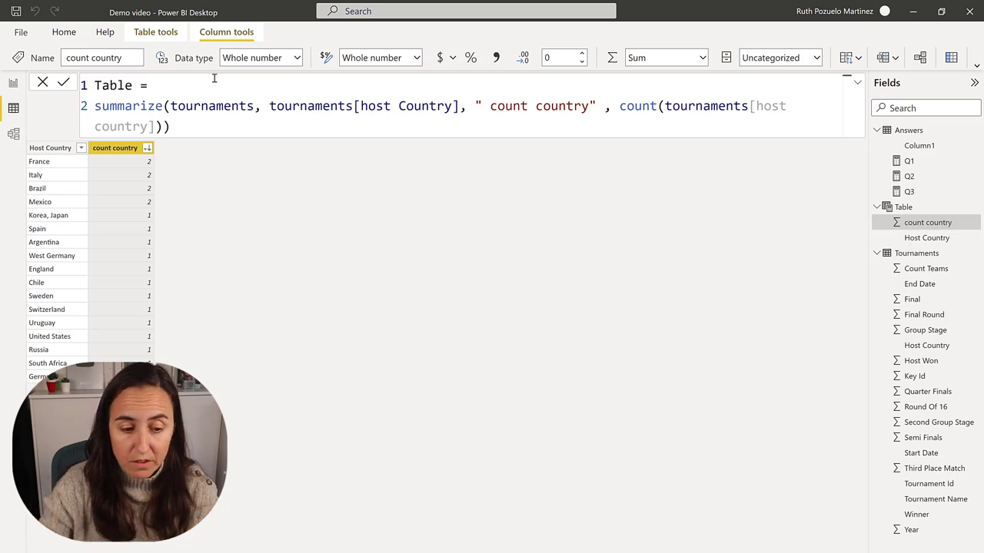
Wrap the summarize expression in TOPN with an N value of 1, and start a new line for its ordering argument
key("Return")
type("top")
key("Tab")
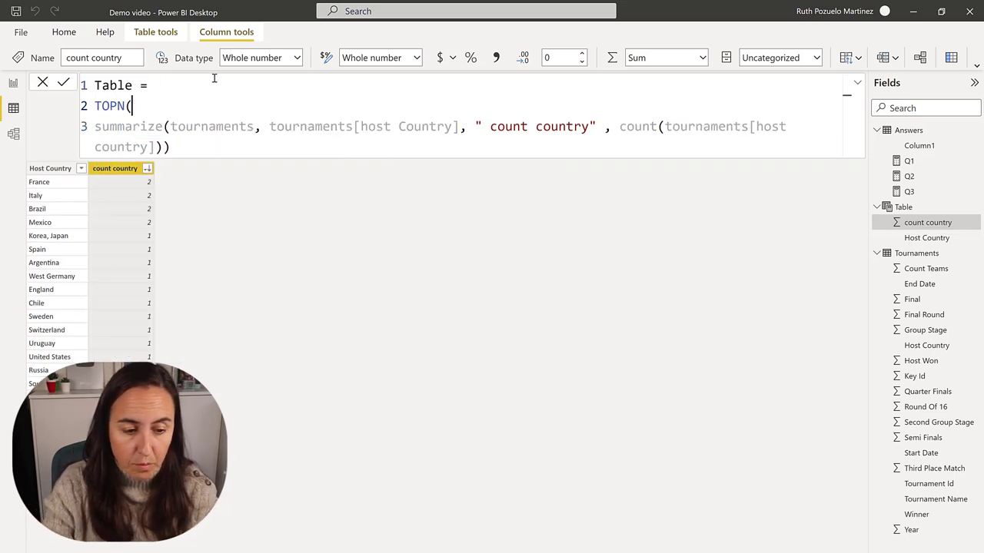
type("1,")
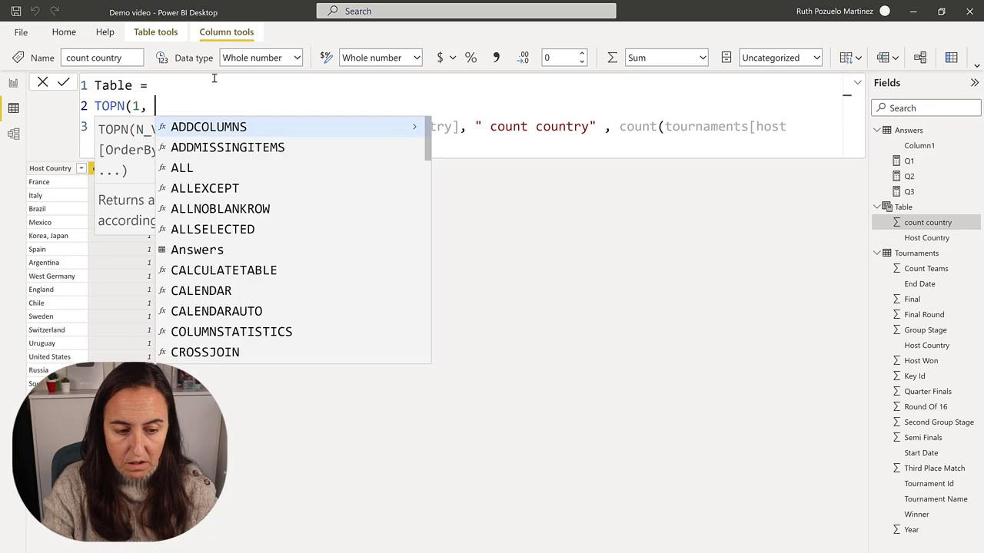
left_click(508, 150)
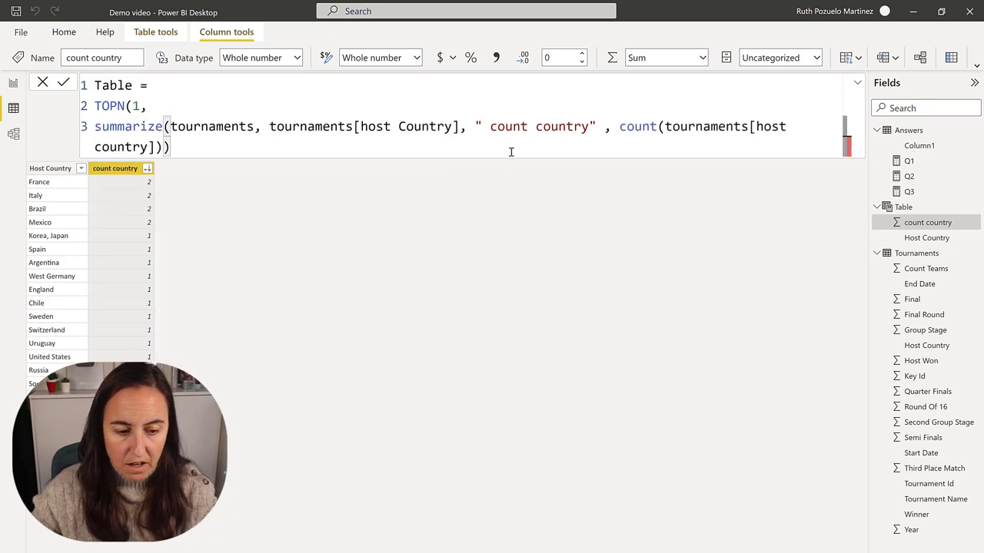
type(",")
key("shift+Return")
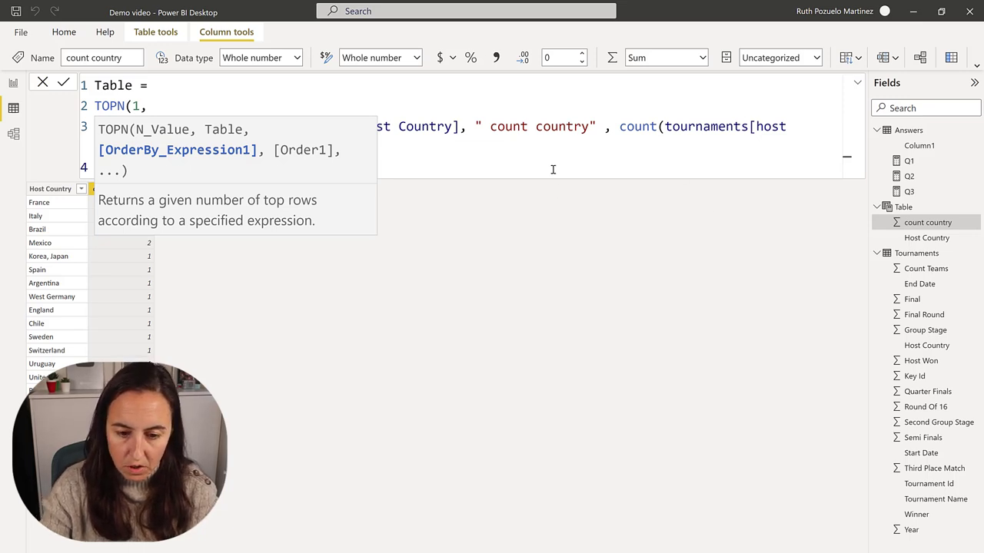
Order the TOPN by [ count country], close and commit the formula, and remove the extra comma after the ordering column
type("[c")
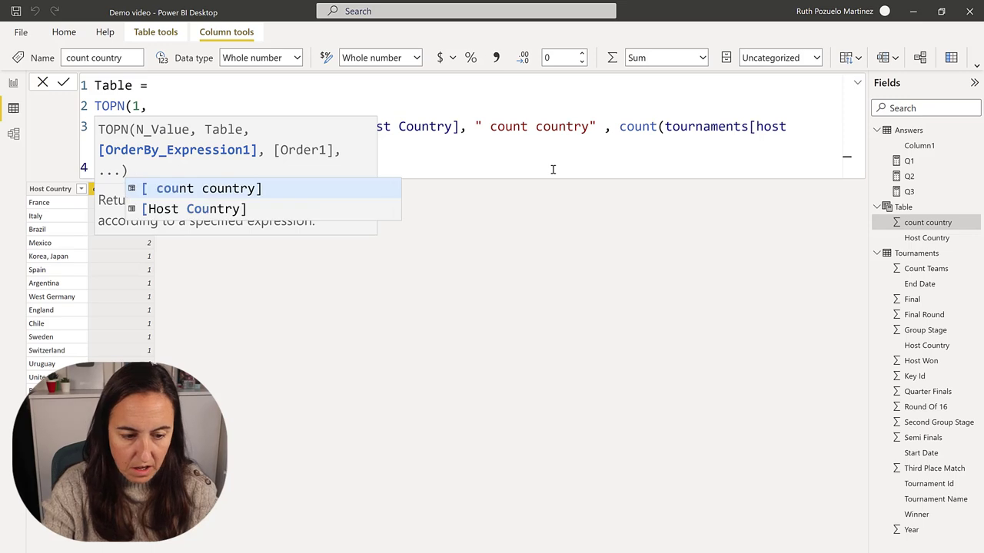
key("Tab")
type(",")
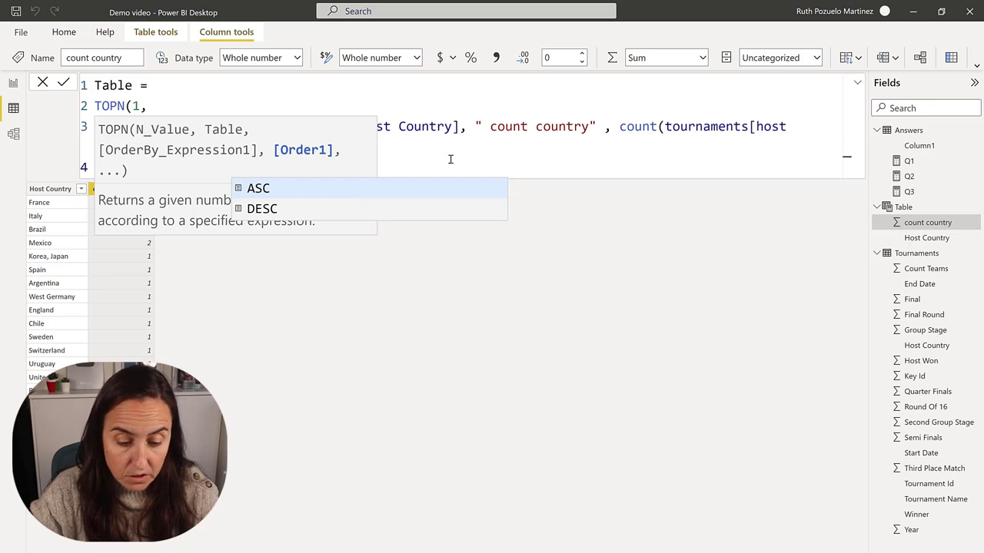
key("Return")
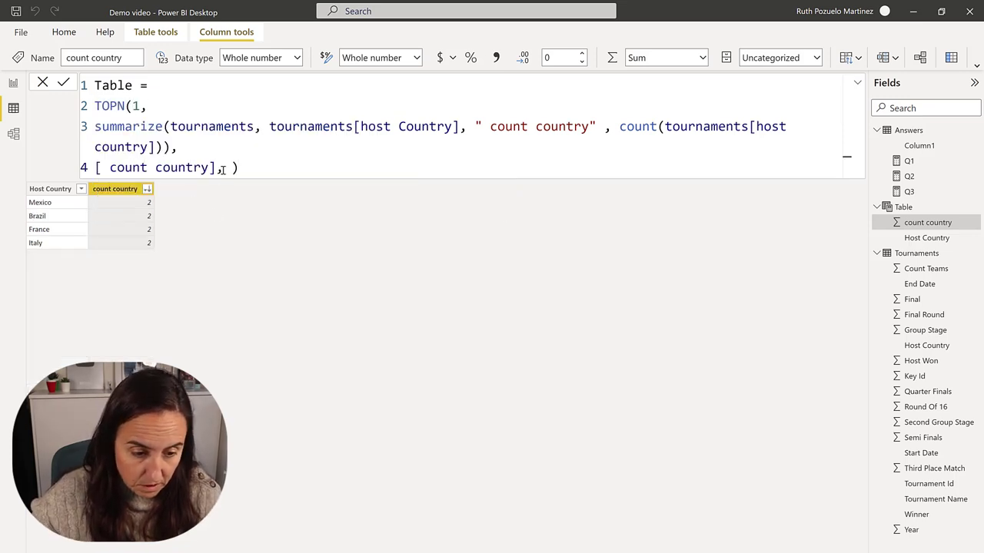
left_click(222, 168)
key("BackSpace")
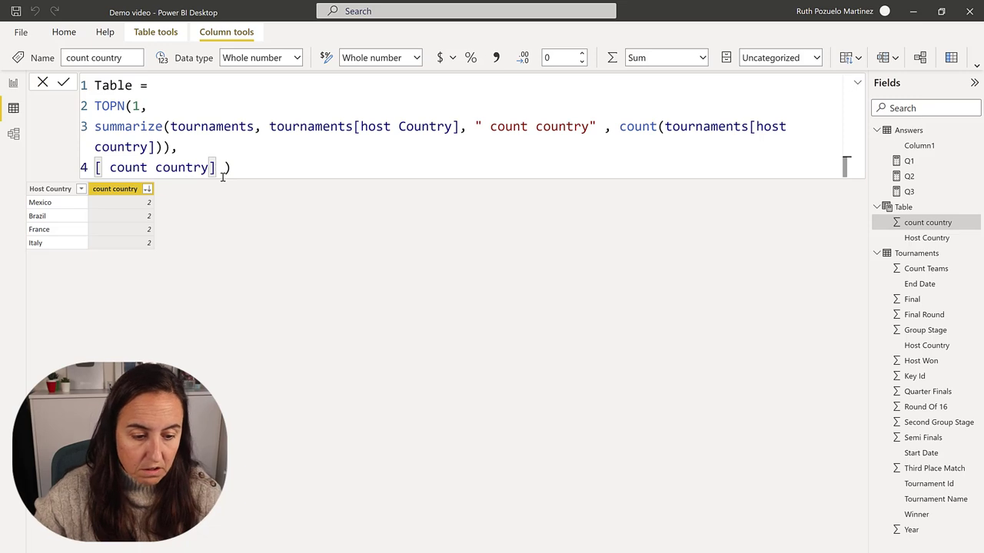
Copy the complete TOPN expression from the calculated table's formula and go back to the report view
key("End")
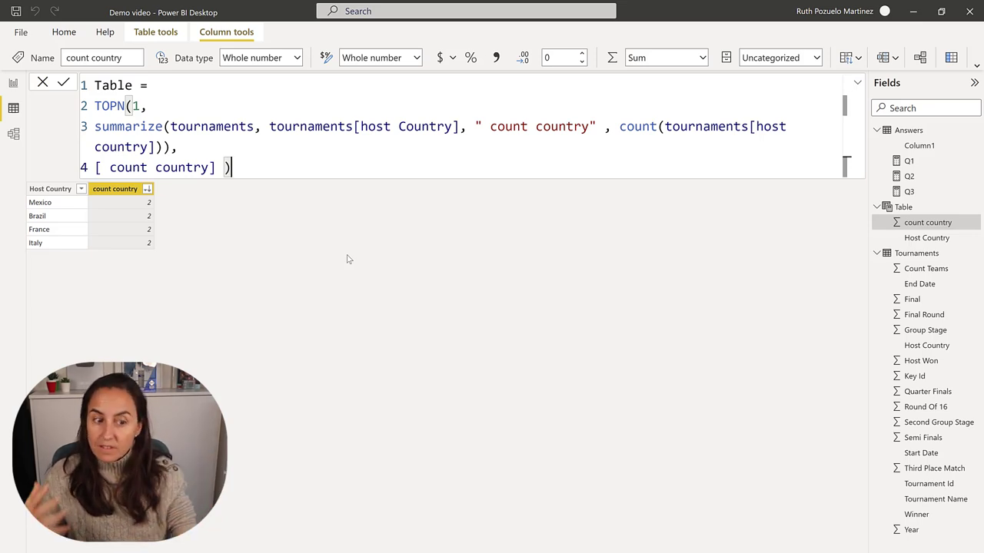
left_click_drag(252, 176, 77, 113)
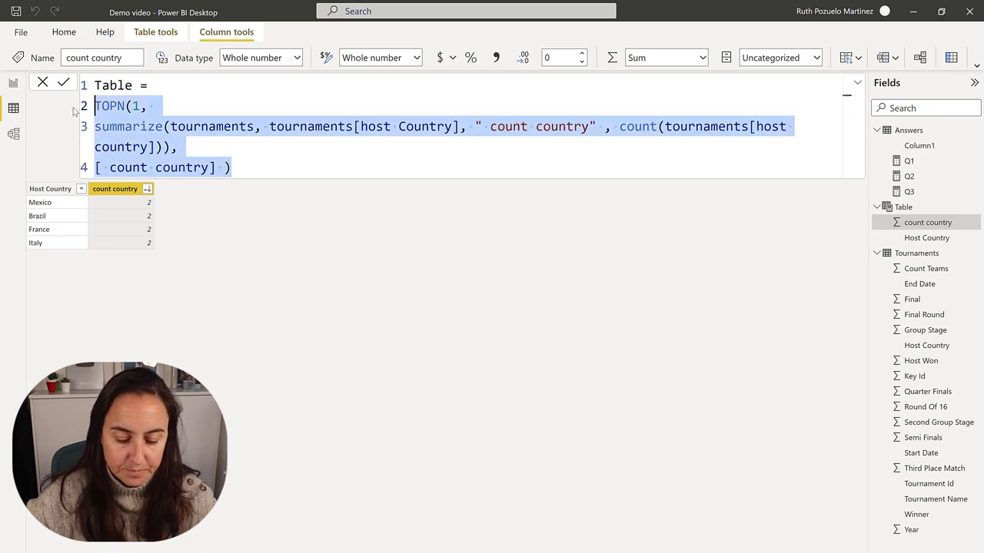
left_click(13, 82)
Create a new measure named Q4 in the Answers table and start a second line for its expression
right_click(908, 132)
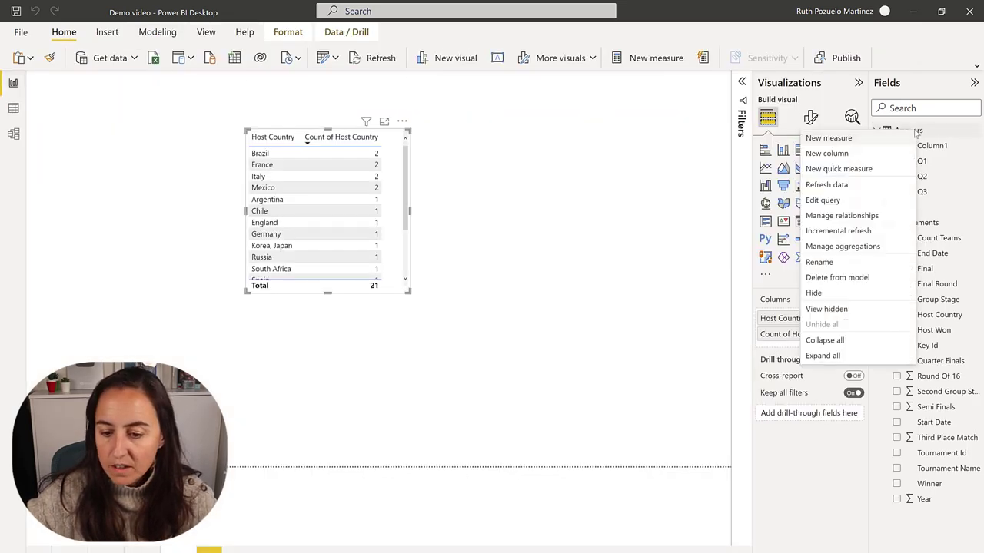
left_click(832, 137)
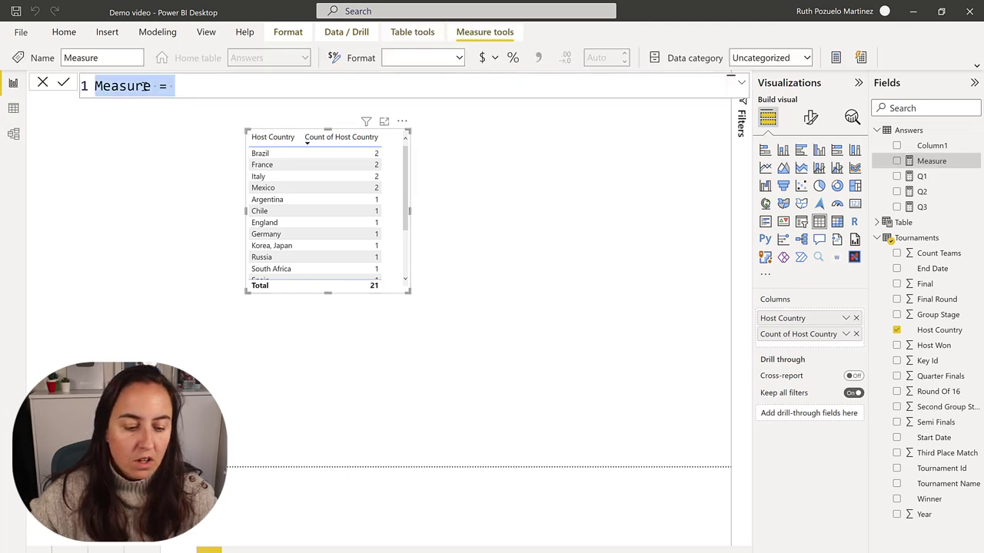
type("Q")
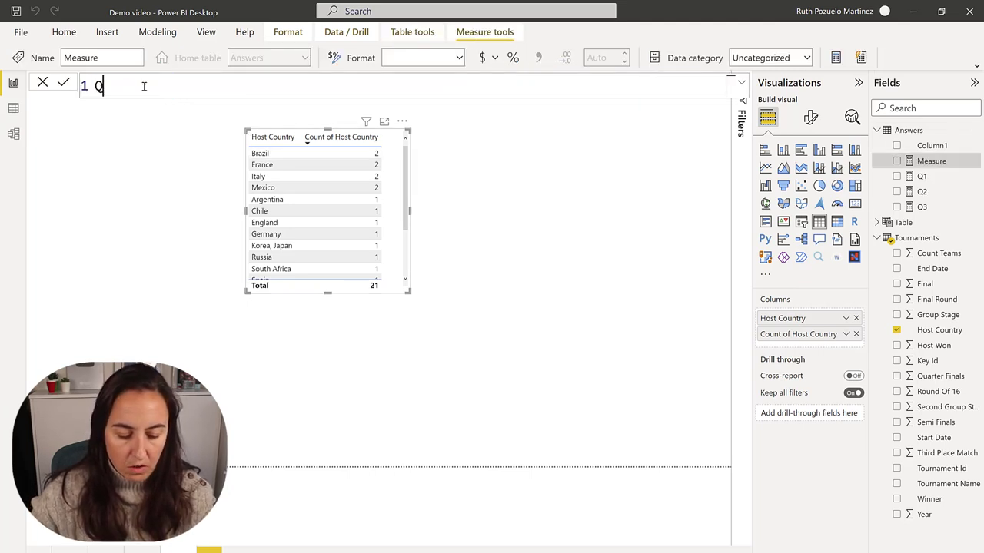
type("4 =")
key("shift+Return")
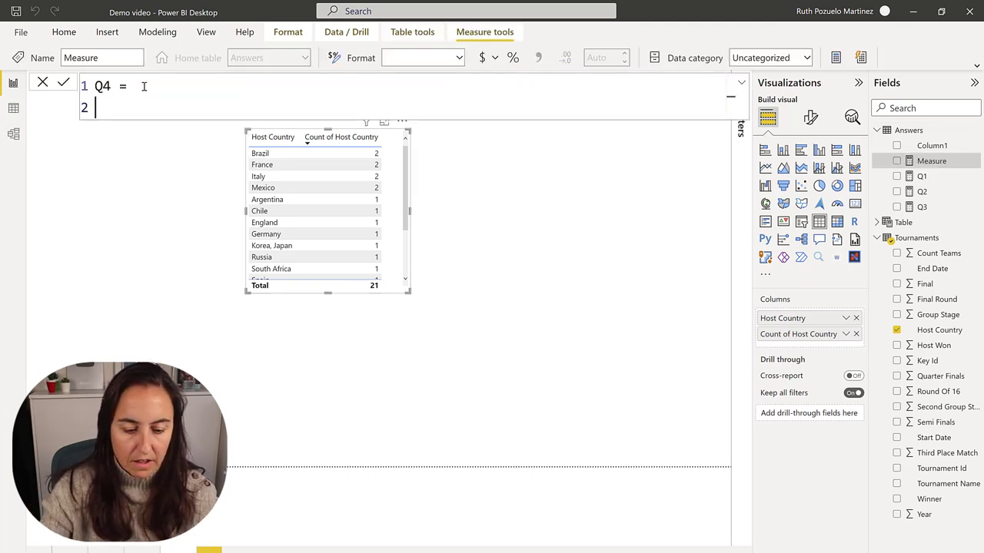
Begin the Q4 measure with CONCATENATEX and paste the copied TOPN expression as its table argument
type("con")
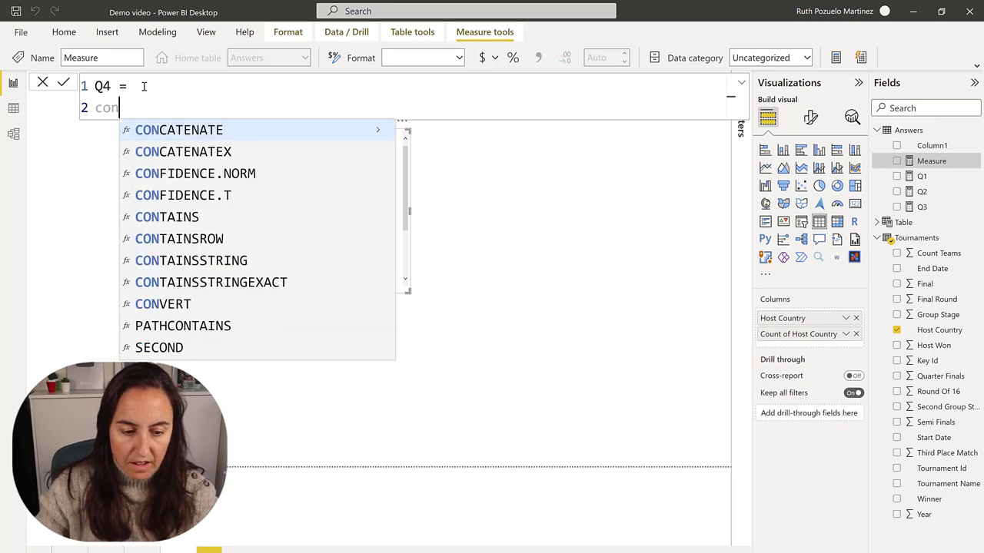
key("Down")
key("Tab")
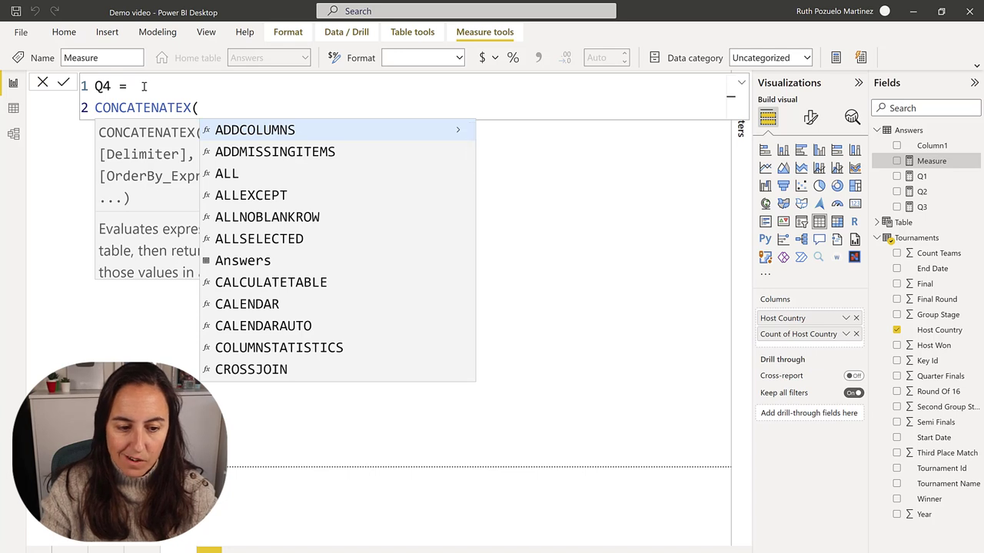
key("shift+Return")
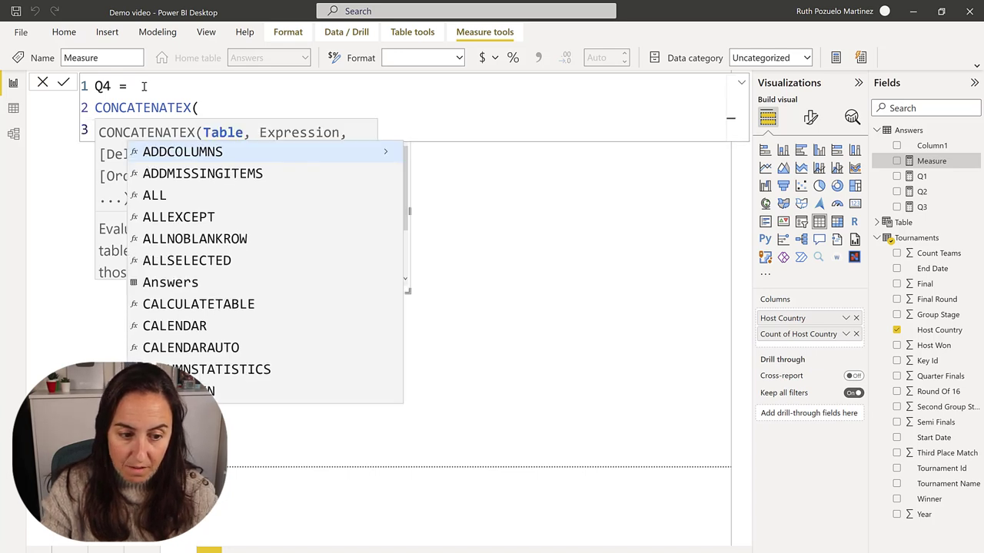
key("ctrl+v")
key("shift+Return")
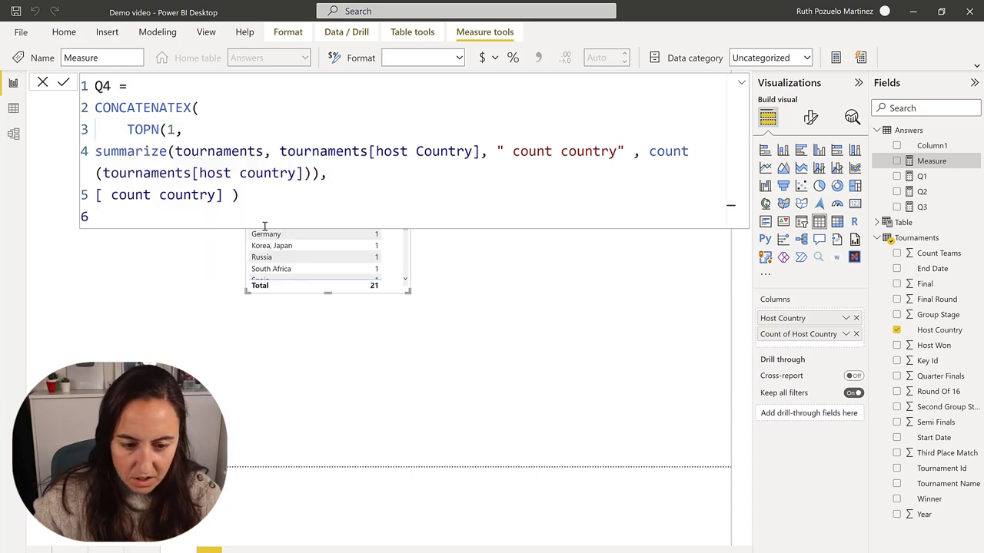
Add Tournaments[Host Country] as the CONCATENATEX expression, with ", " as the delimiter
left_click(250, 196)
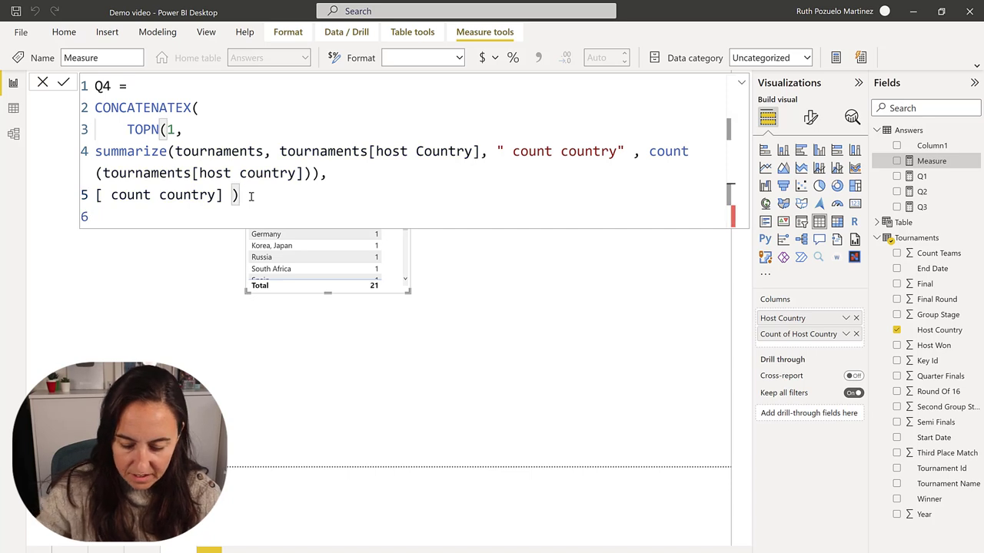
type(",")
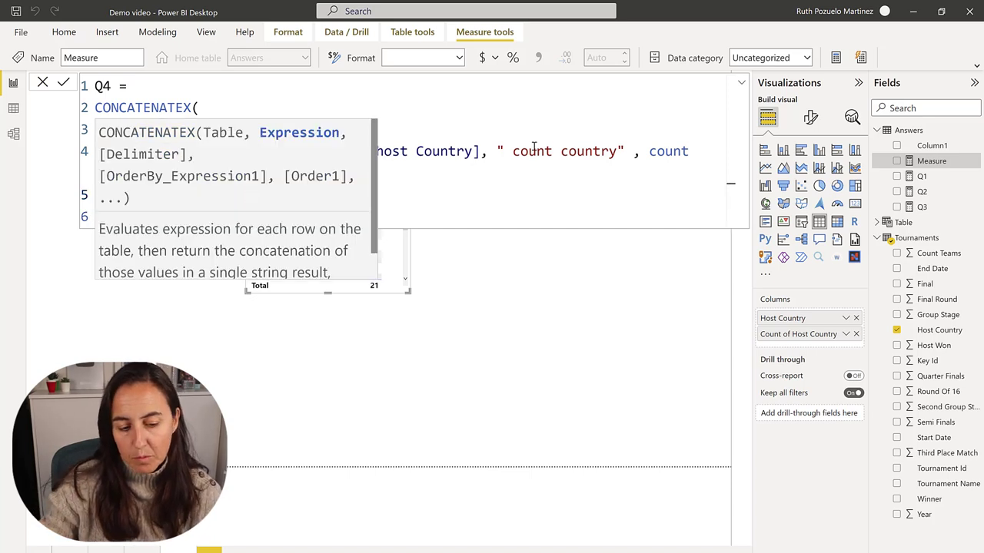
left_click(310, 204)
left_click(305, 197)
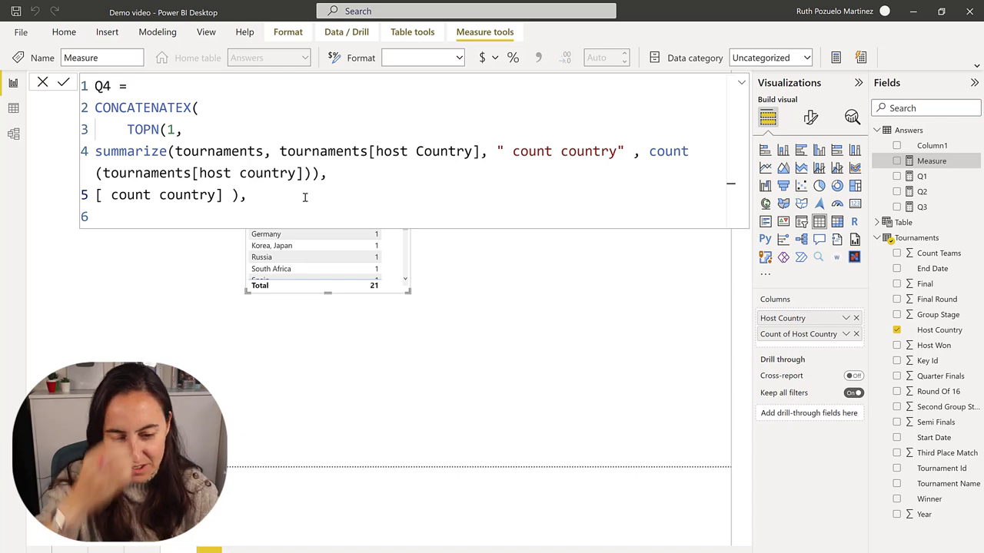
type("tour")
key("Down")
key("Tab")
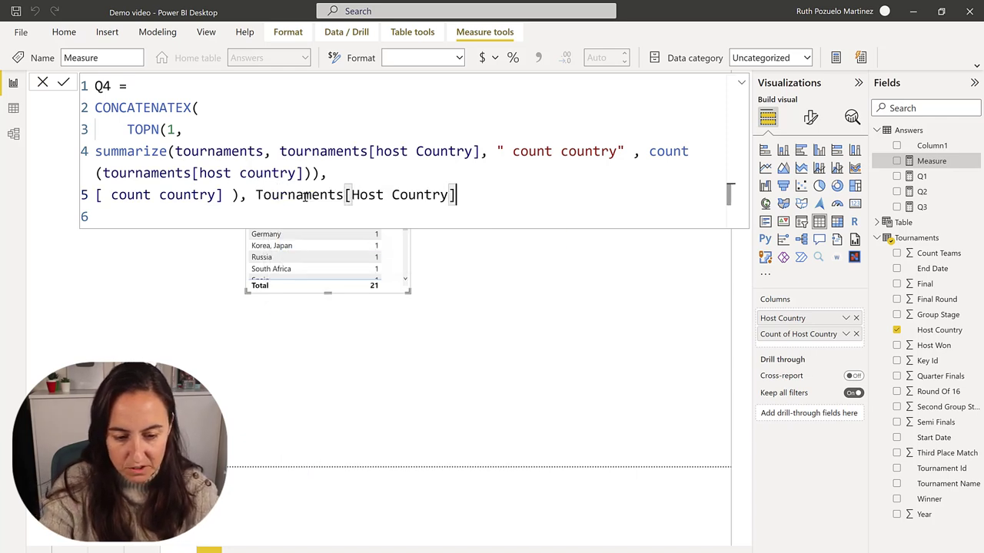
type(", \", \", ")
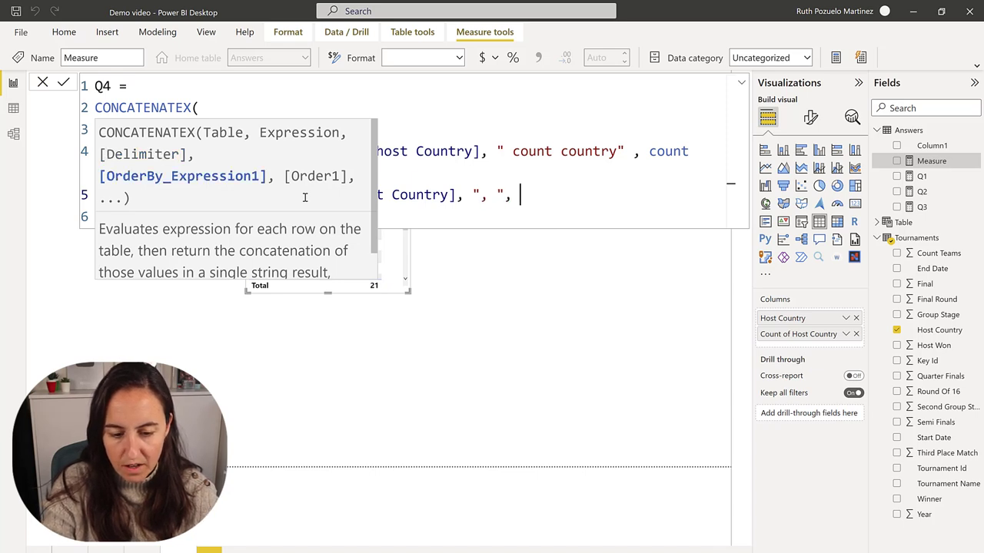
Order the concatenation by Tournaments[Host Country], close the function and commit the Q4 measure
type("tour")
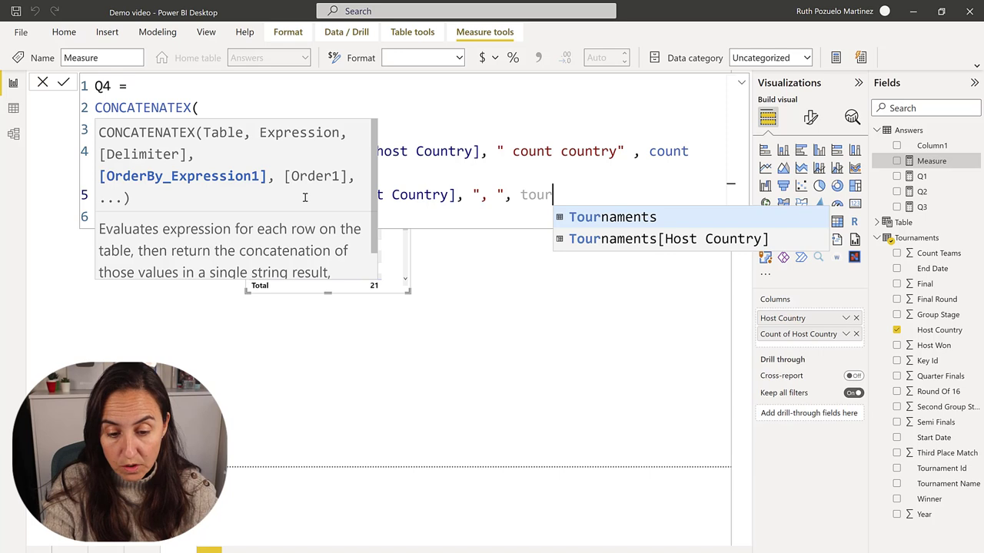
key("Down")
key("Tab")
type(")")
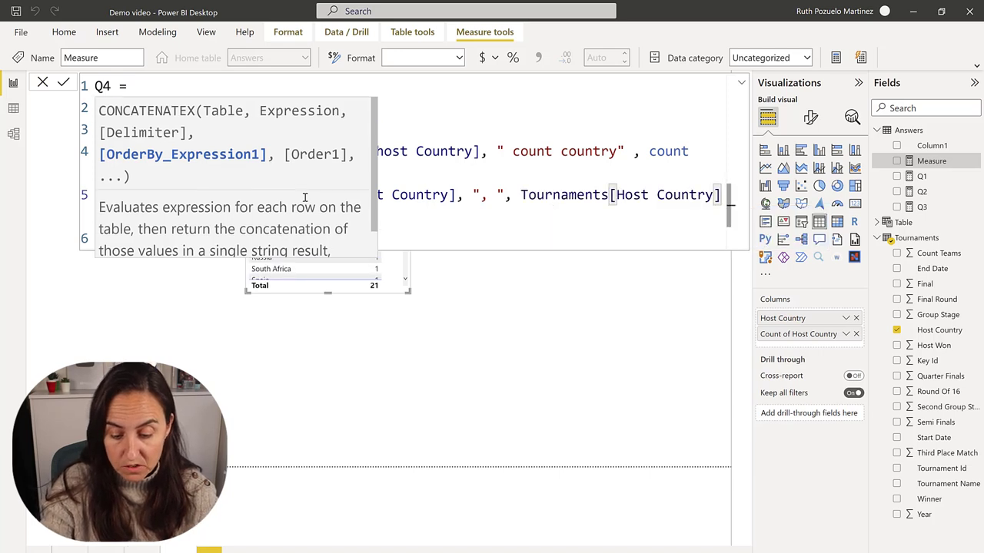
key("Return")
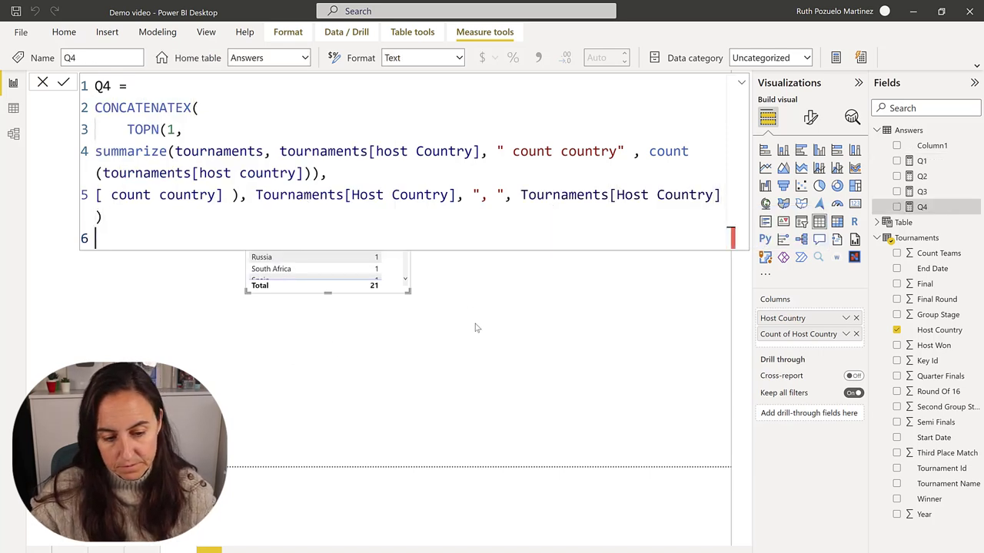
left_click(541, 345)
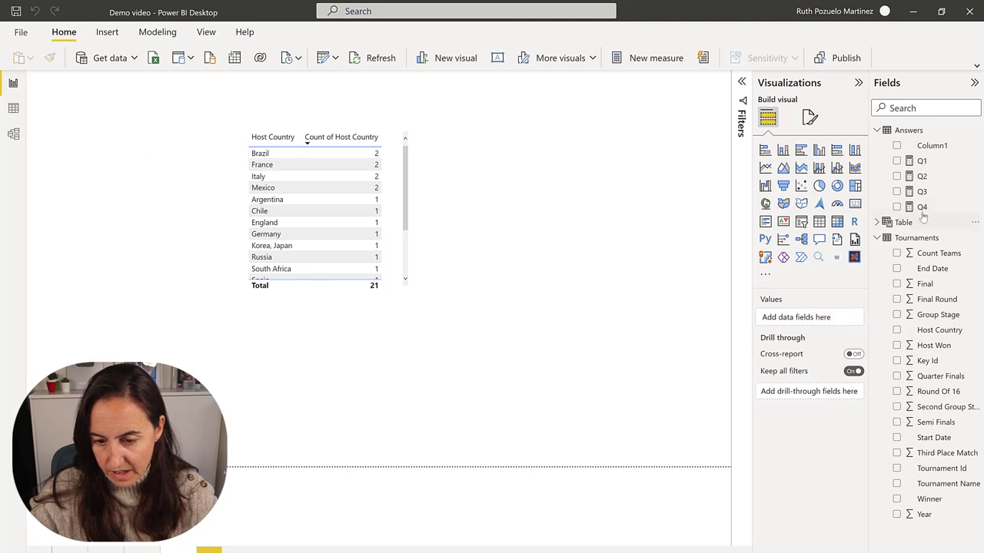
Show the Q4 measure in a card visual beside the host country table, and make the card wider and shorter
left_click_drag(922, 207, 607, 204)
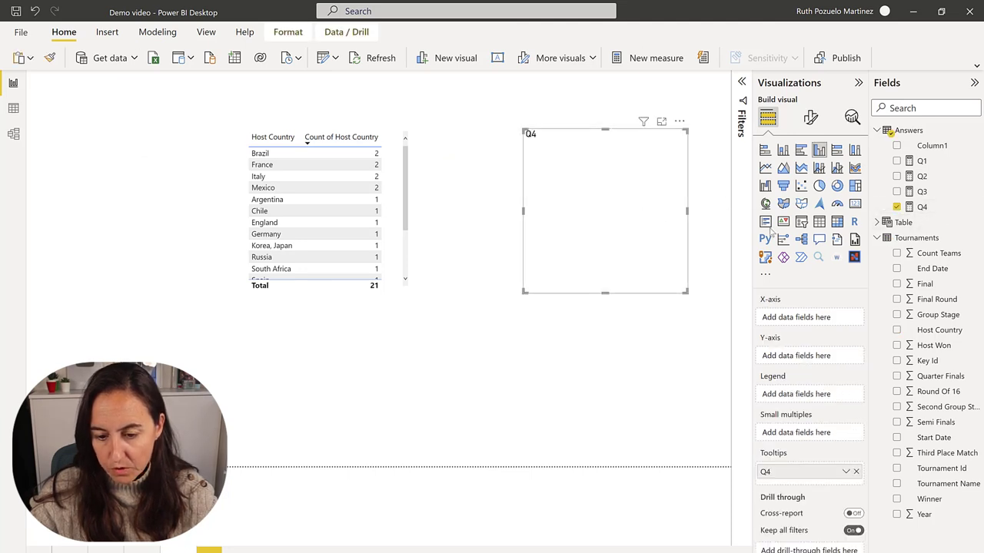
left_click(854, 203)
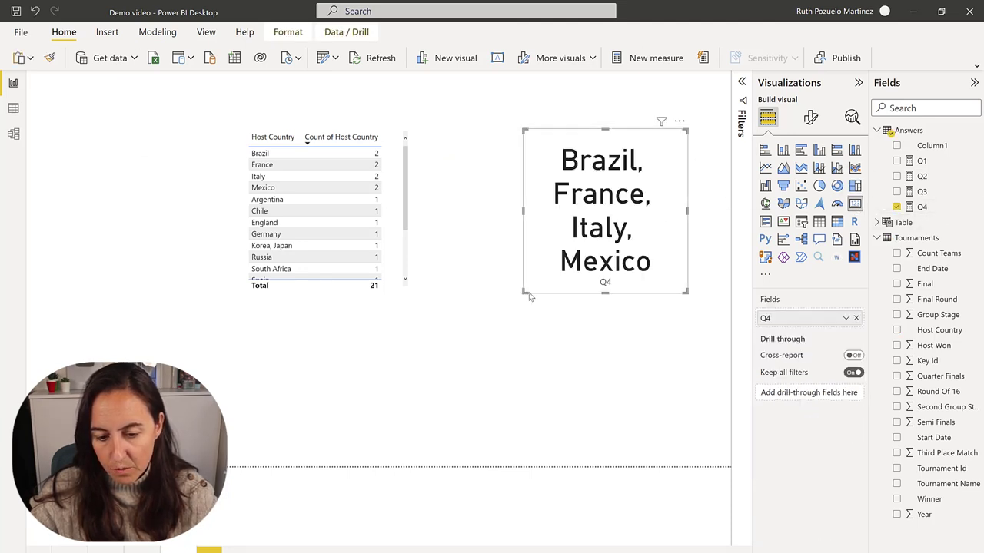
left_click_drag(524, 292, 453, 263)
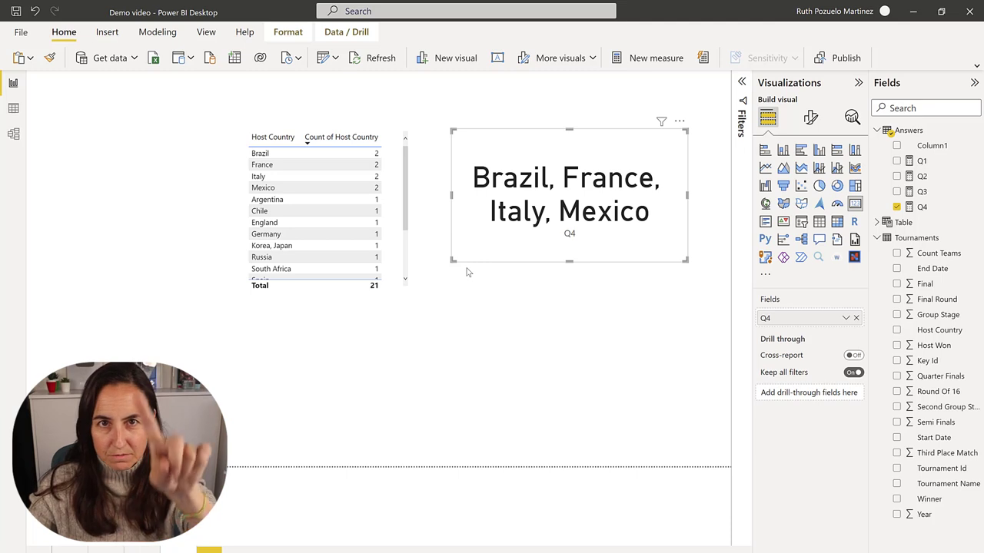
Add a new report page, and inspect the Count Teams column of the Tournaments table in the data view
left_click(208, 550)
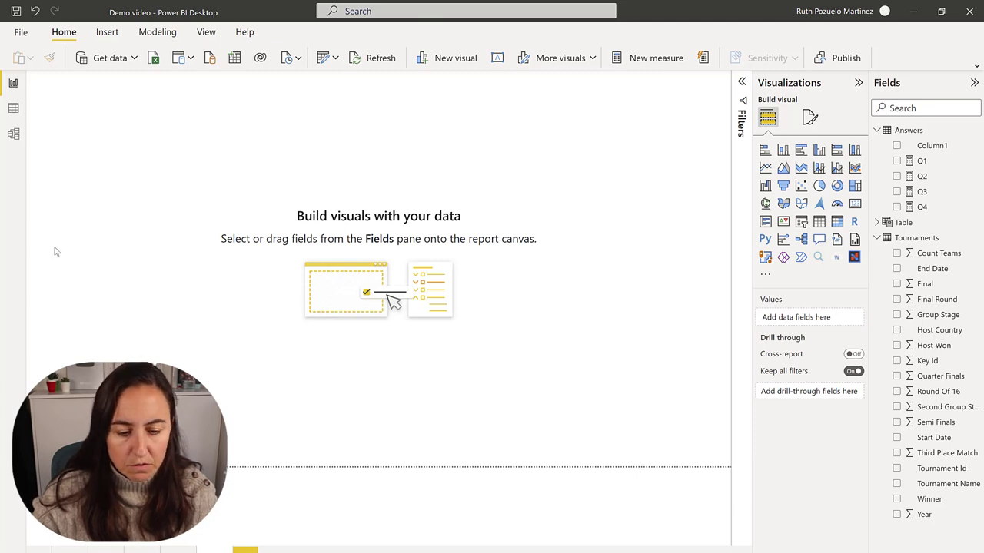
left_click(16, 113)
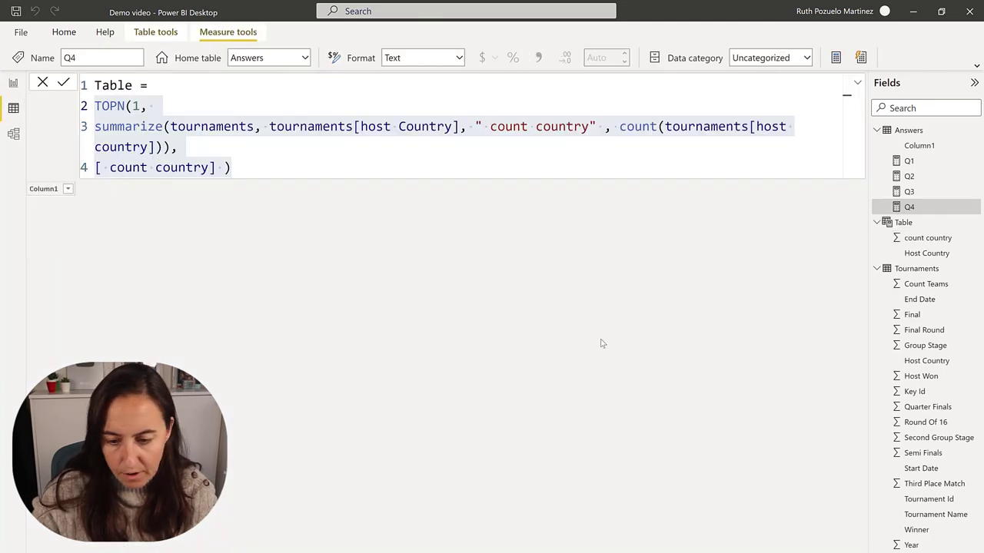
left_click(918, 268)
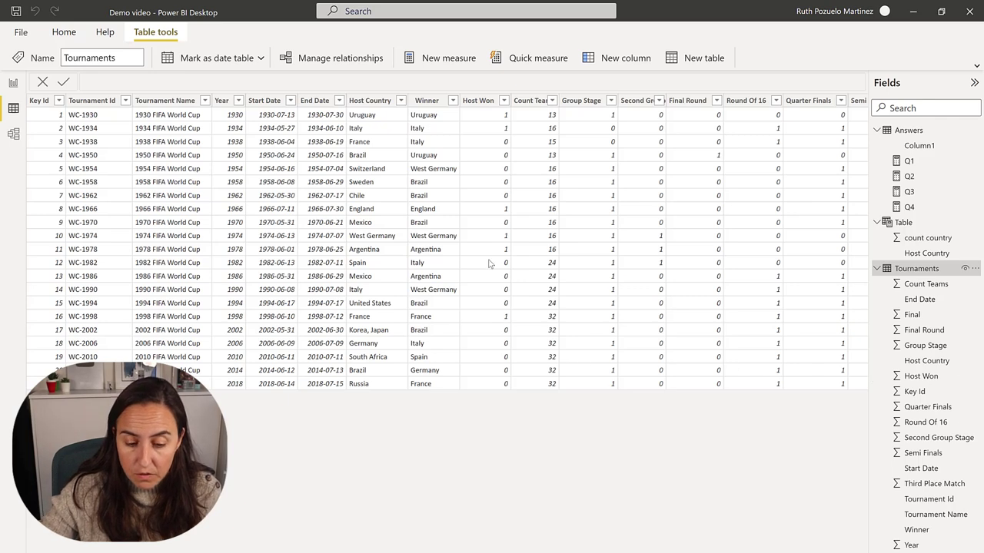
left_click(531, 100)
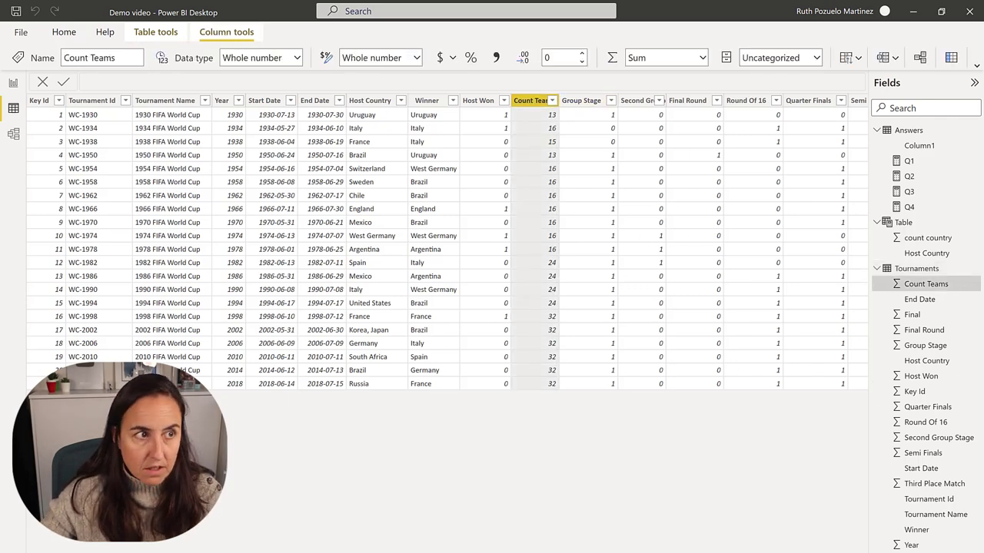
Switch to world-cup-codebook.pdf in Adobe Acrobat Reader and search it for "standings", stepping to the second match
left_click_drag(407, 4, 408, 144)
double_click(407, 144)
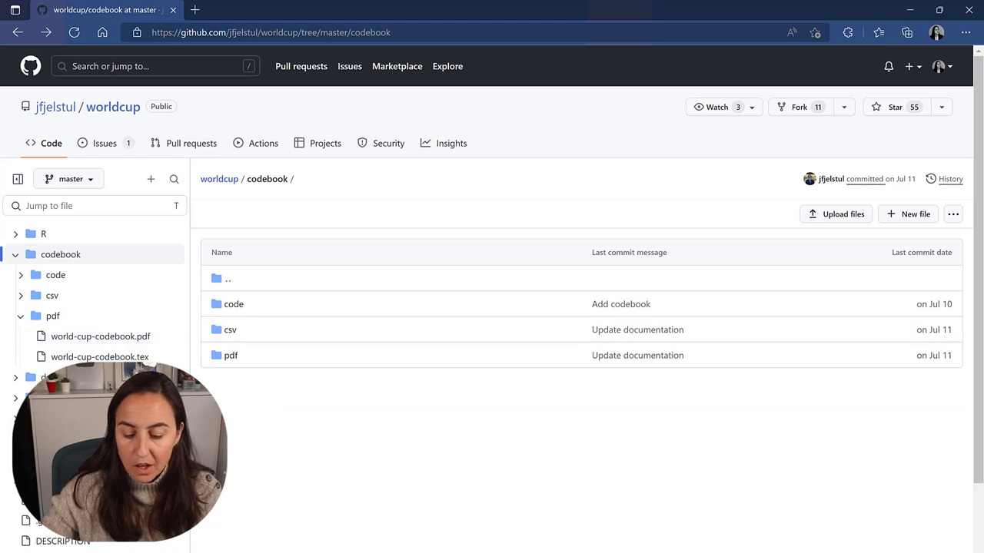
key("alt+Tab")
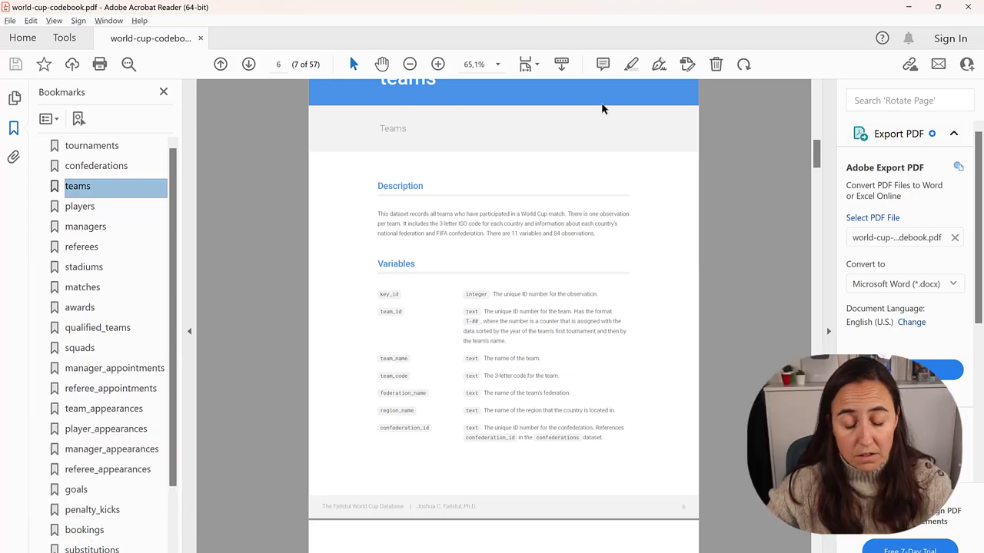
left_click(730, 189)
key("ctrl+f")
type("s")
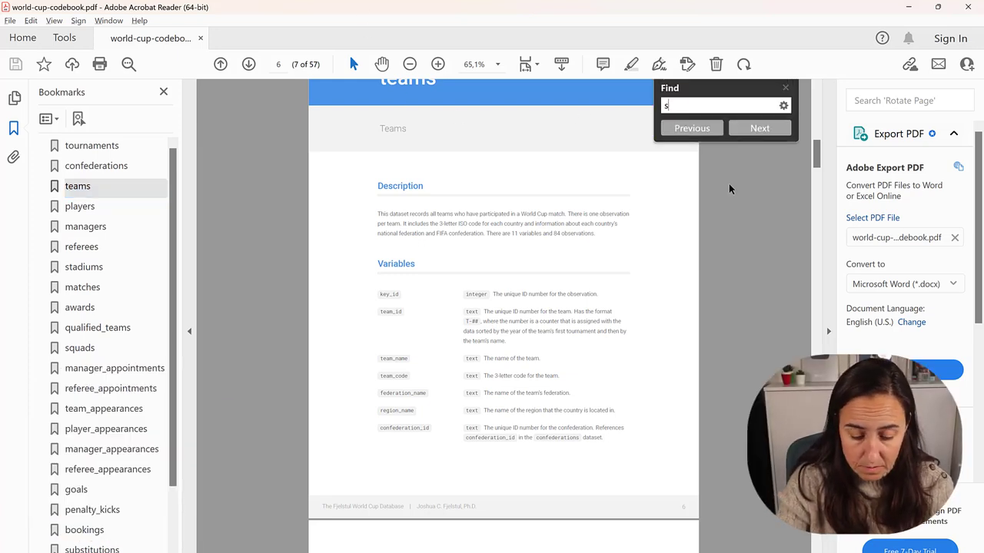
type("tand")
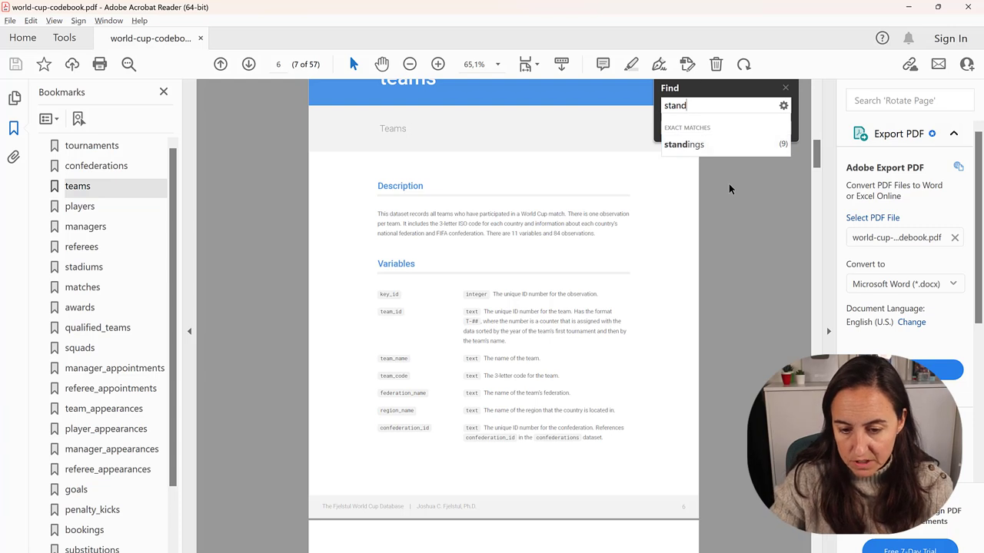
left_click(683, 144)
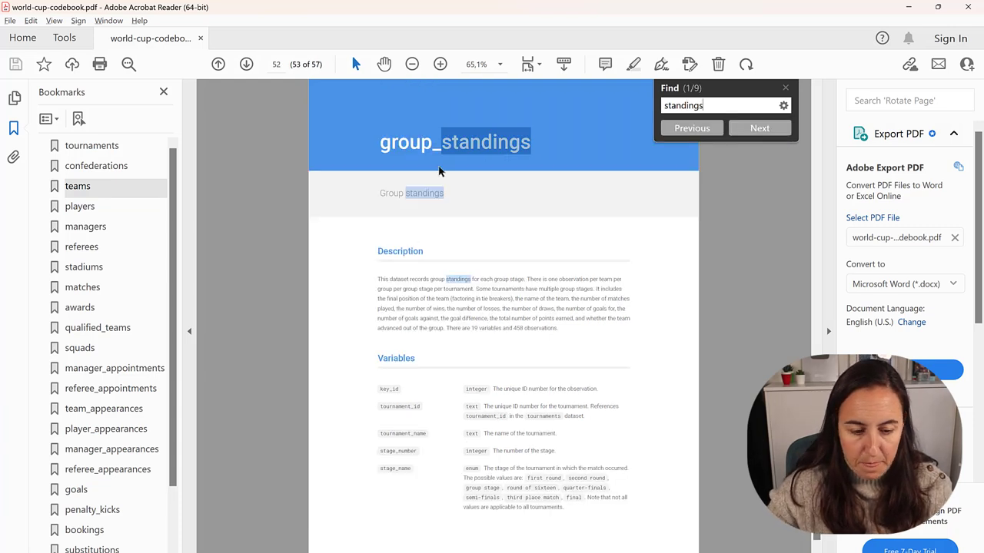
left_click(762, 129)
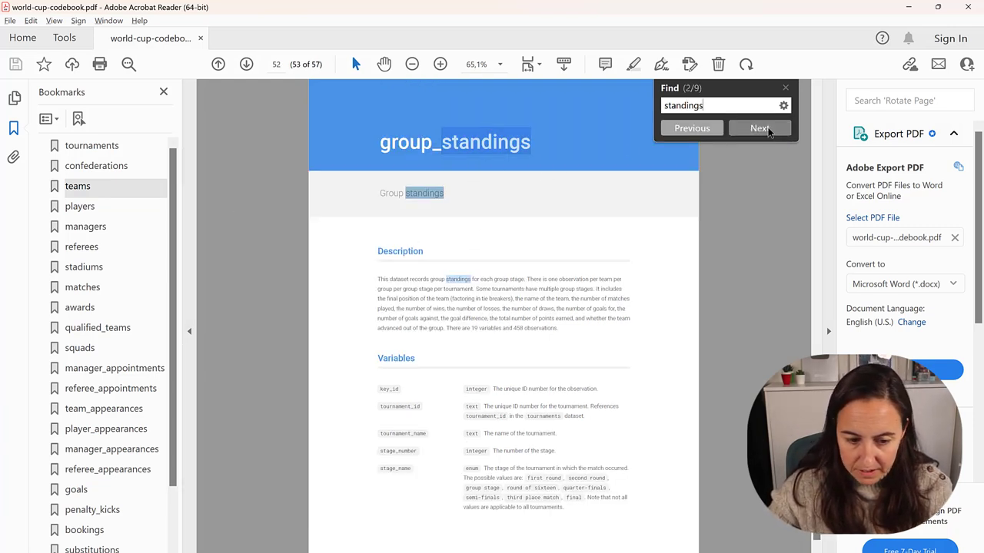
Go to the codebook's tournament_standings section and examine its description and variables
scroll(214, 348, "down", 1)
scroll(114, 531, "down", 3)
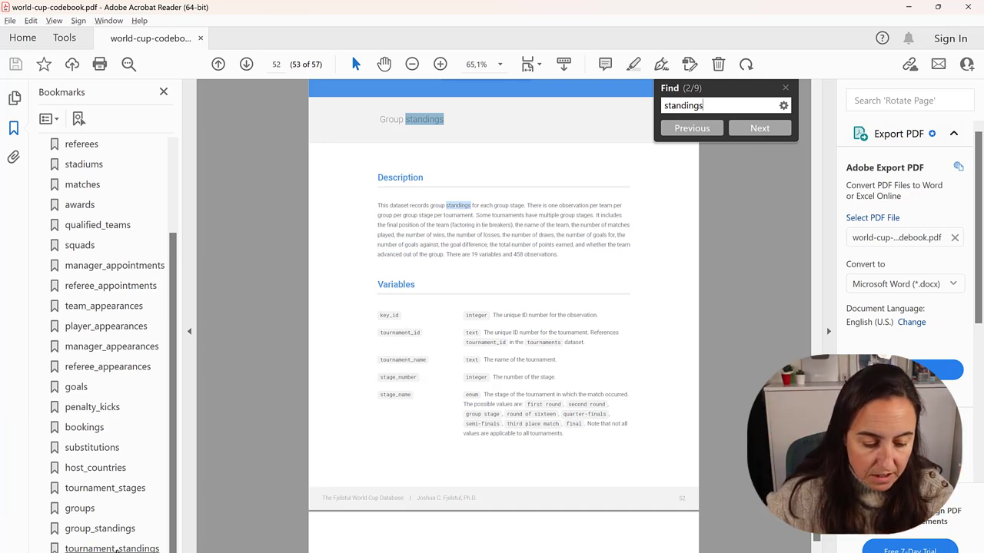
left_click(109, 548)
scroll(428, 309, "up", 1)
scroll(424, 377, "down", 1)
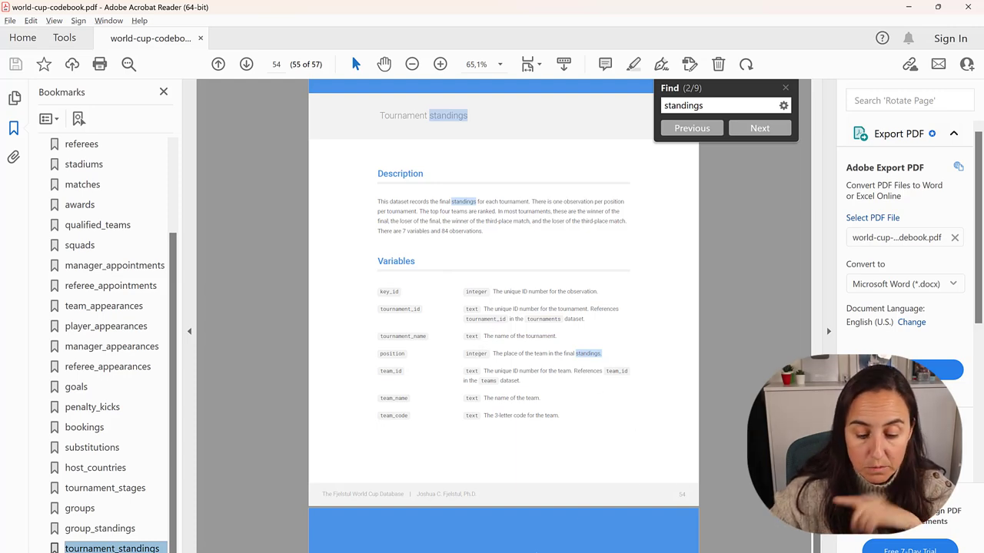
mouse_move(476, 547)
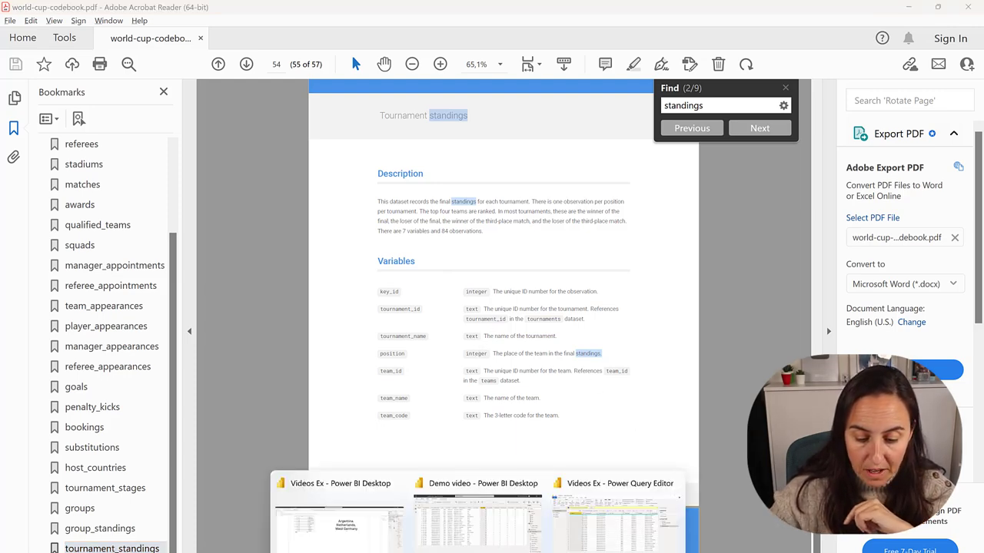
Switch to the Demo video report in Power BI Desktop and open its queries in Power Query Editor
left_click(500, 526)
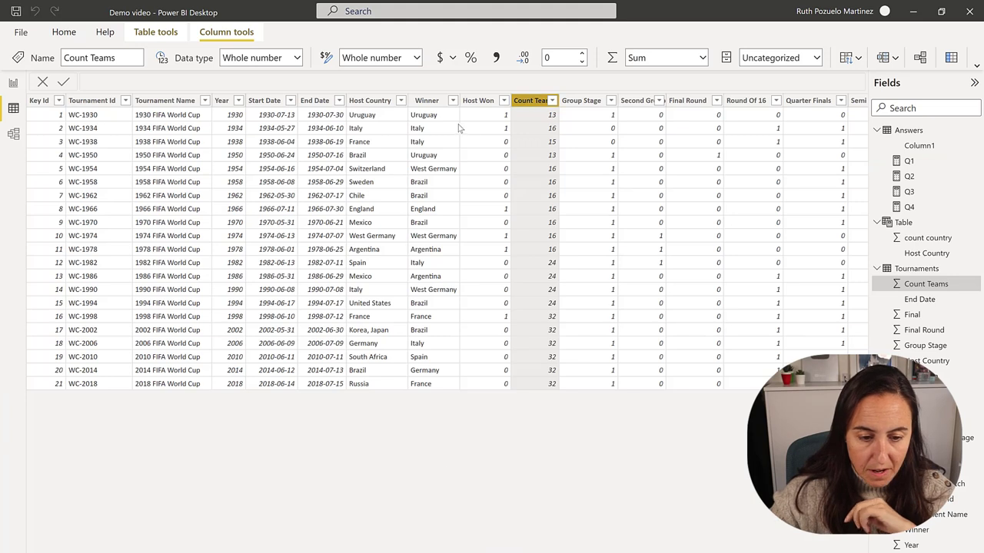
left_click(64, 31)
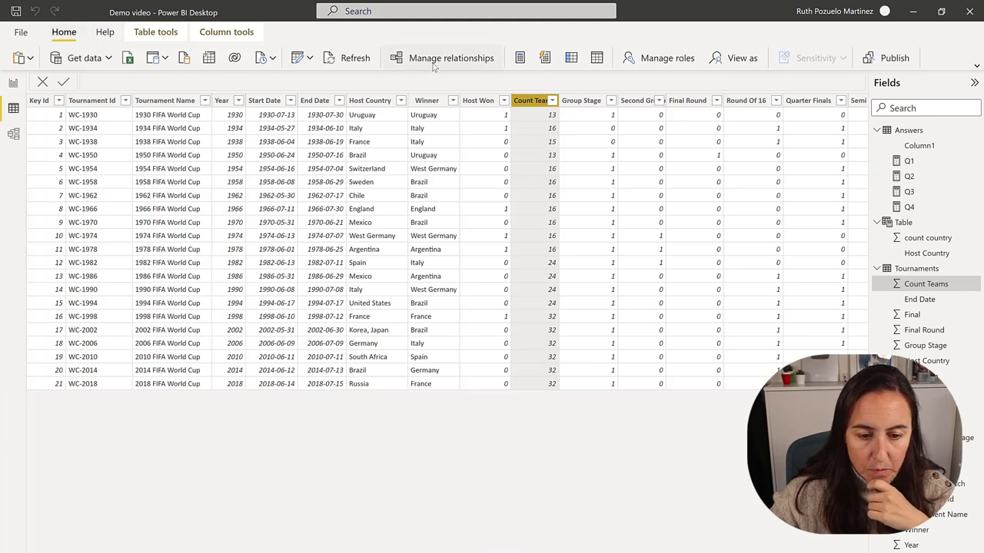
left_click(299, 60)
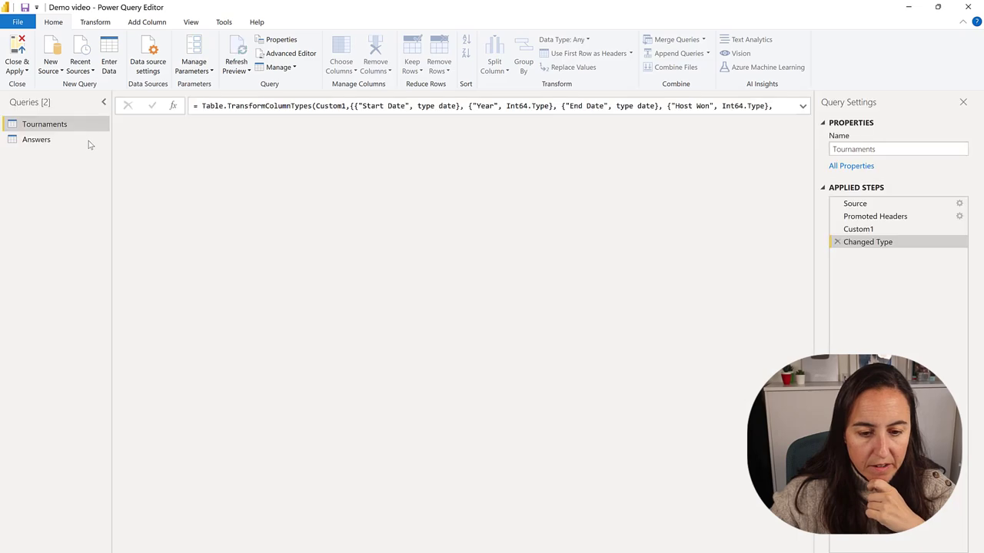
Duplicate the Tournaments query and rename the copy as Standings
right_click(59, 126)
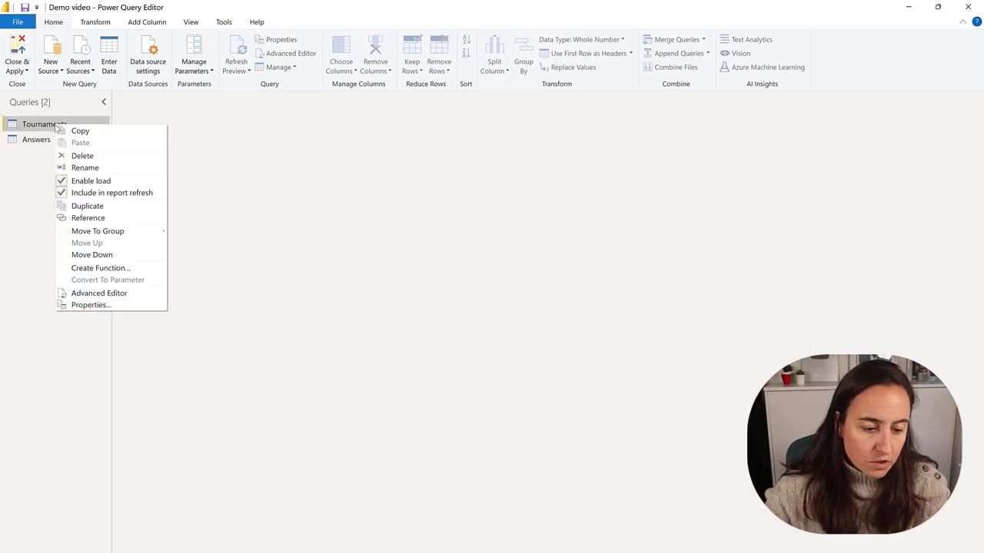
left_click(105, 208)
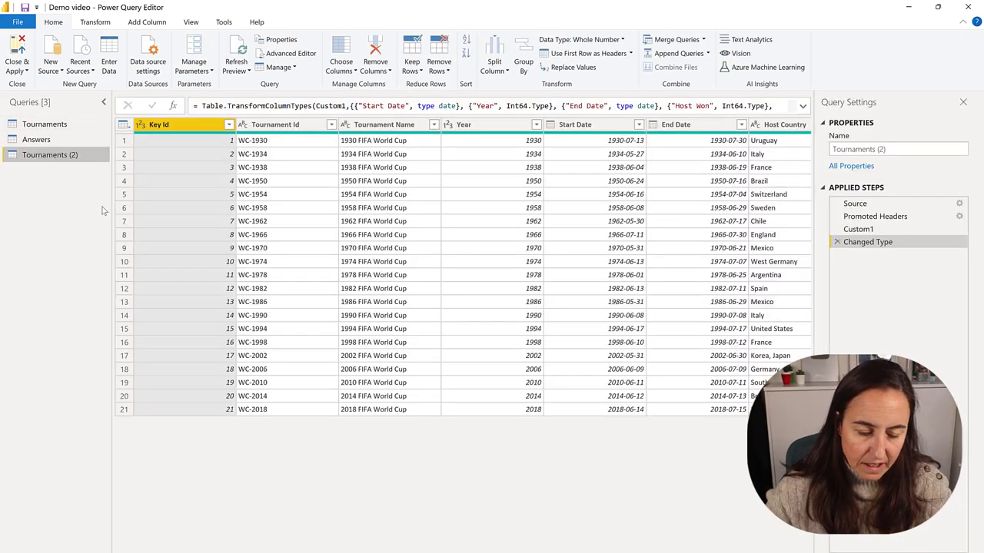
triple_click(913, 149)
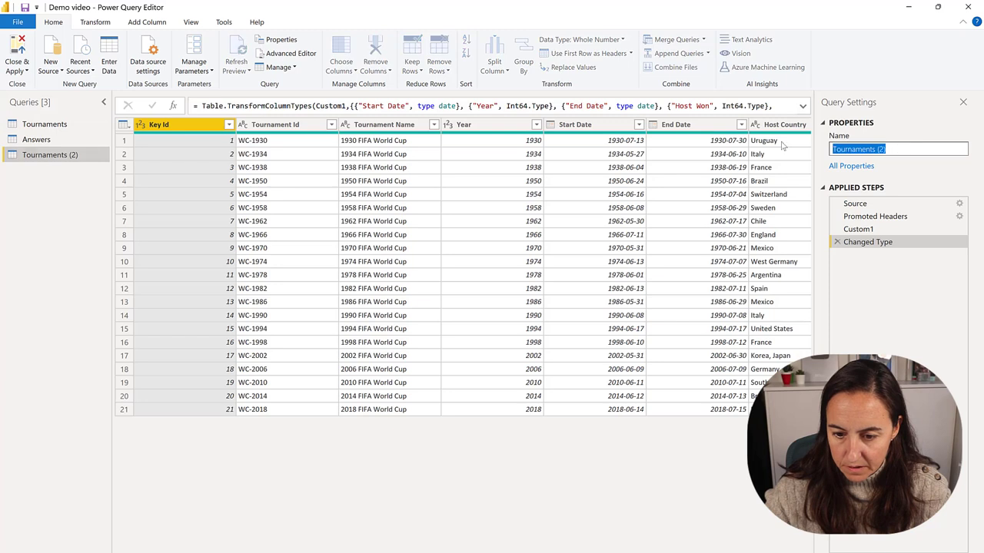
type("Standings")
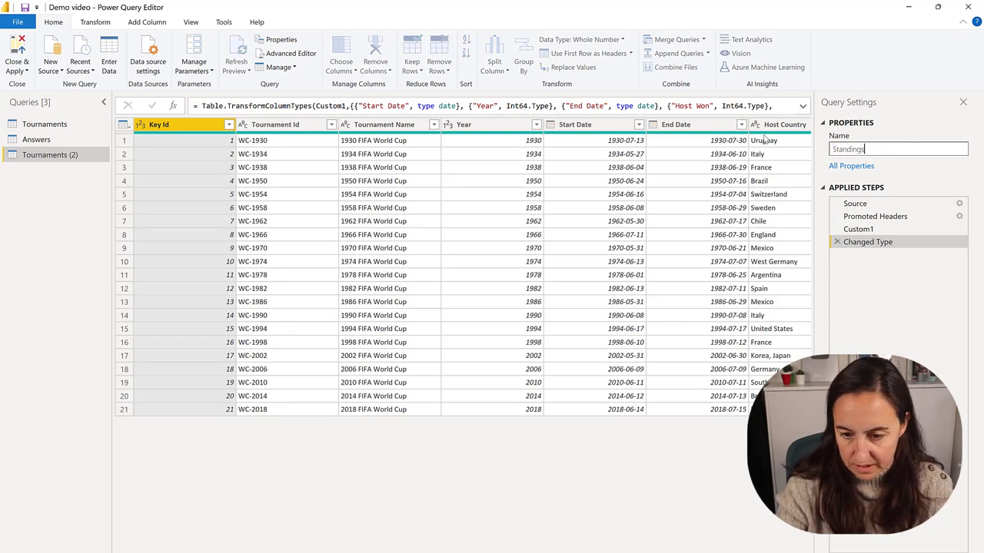
key("Return")
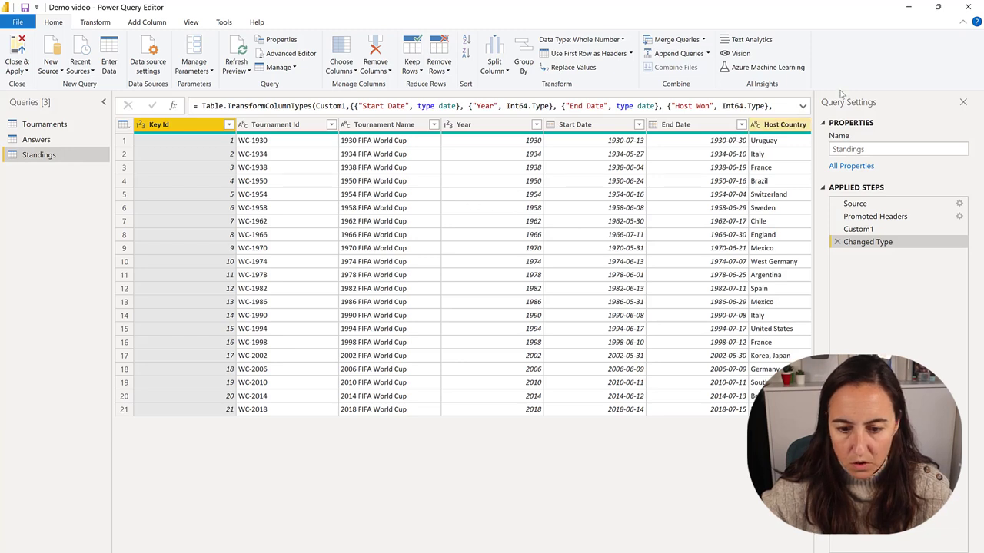
Edit the Standings query's Source step so its web address loads tournament_standings.csv instead of tournaments.csv
left_click(854, 204)
left_click(626, 107)
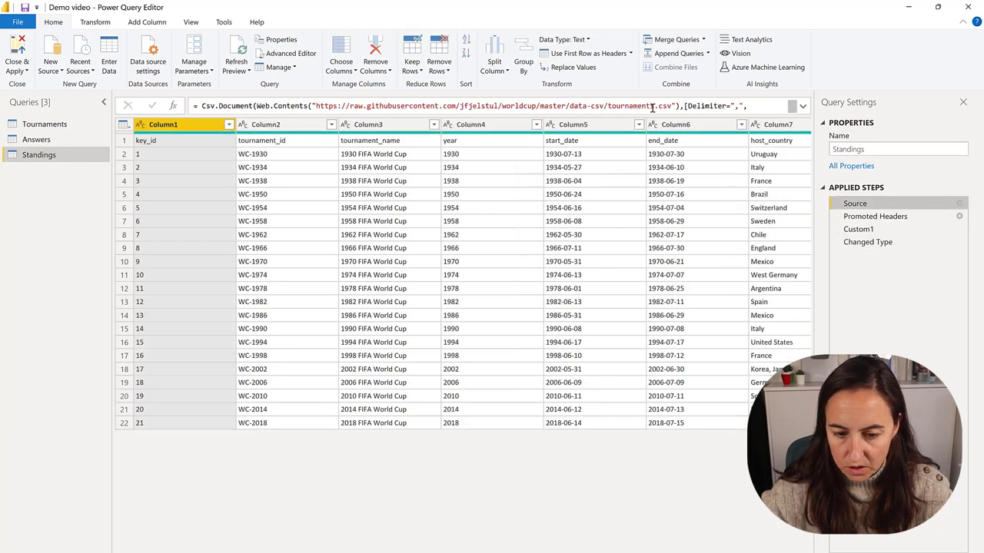
key("BackSpace")
type("_sta")
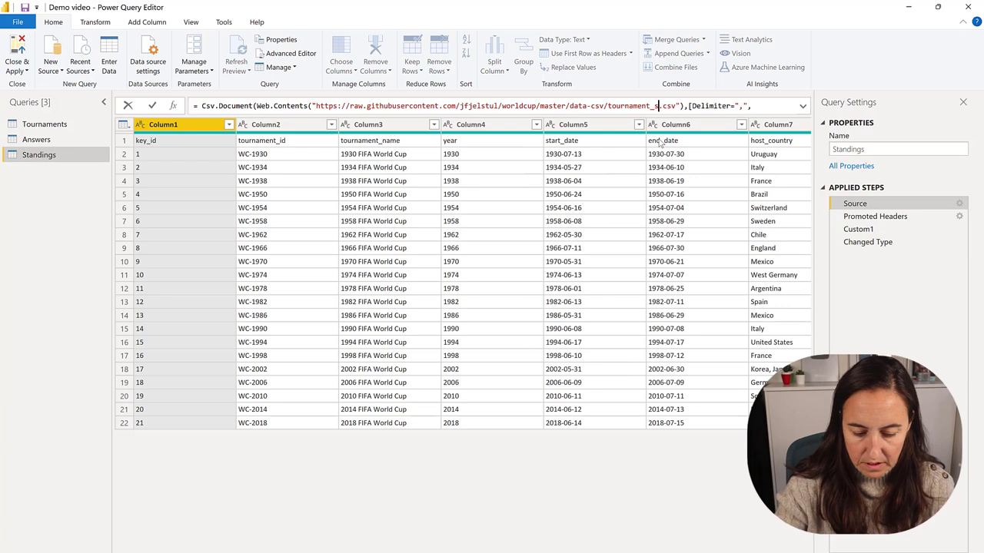
type("ndin")
type("gs")
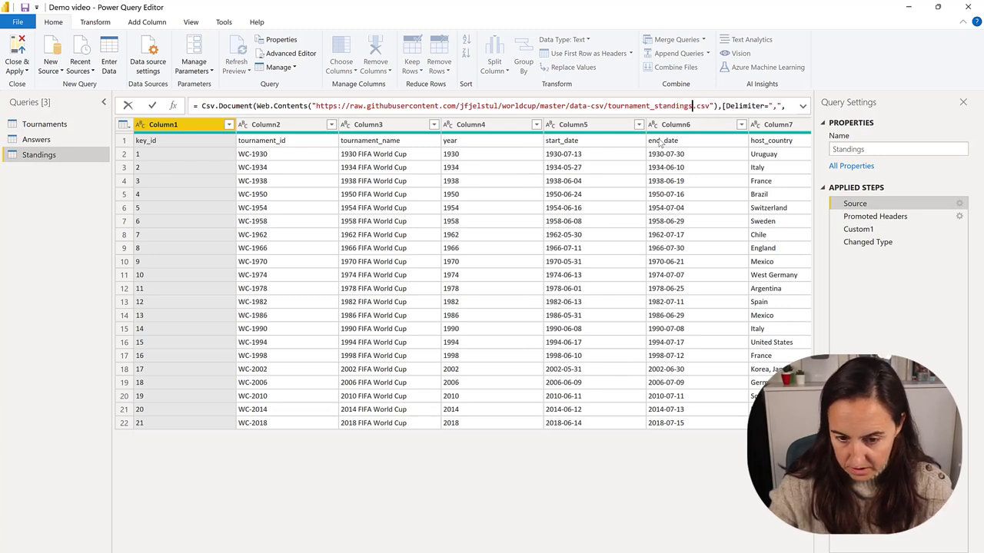
key("Return")
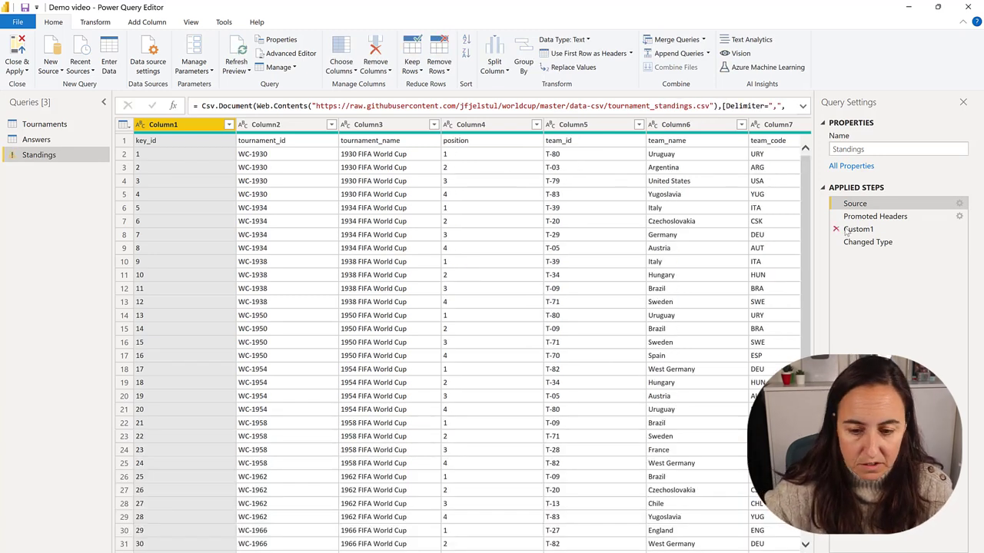
Delete the Changed Type step from the Standings query, and remove its Key Id and Tournament Name columns
left_click(850, 243)
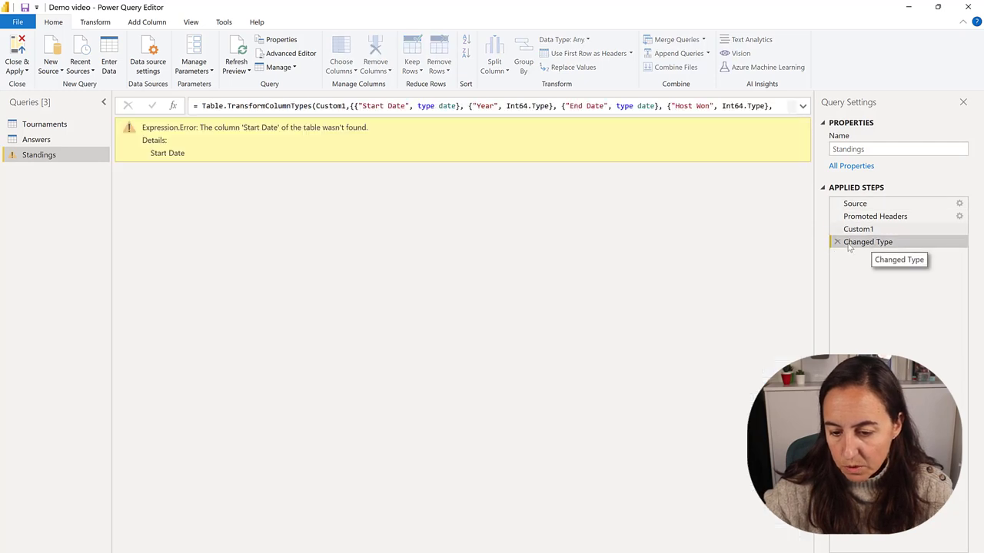
left_click(837, 242)
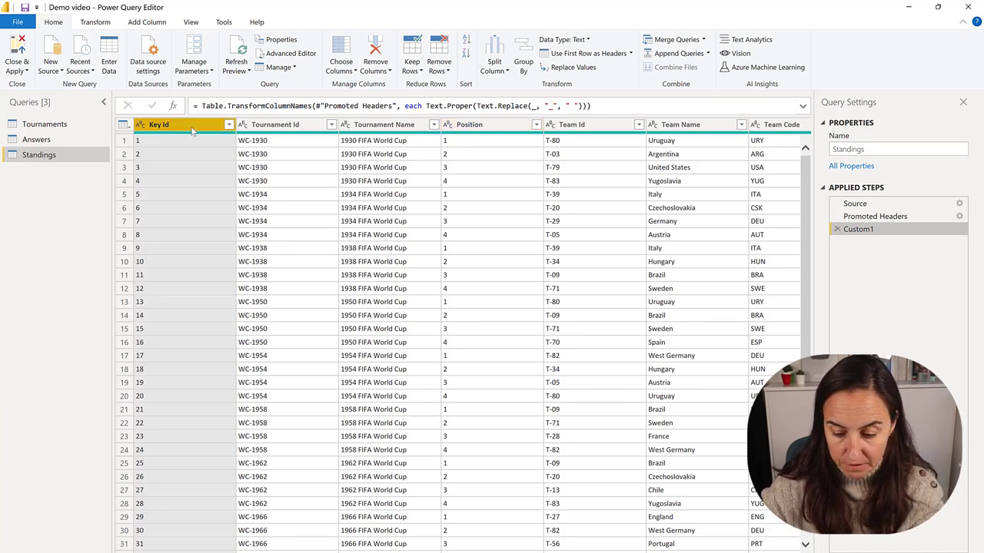
key("Delete")
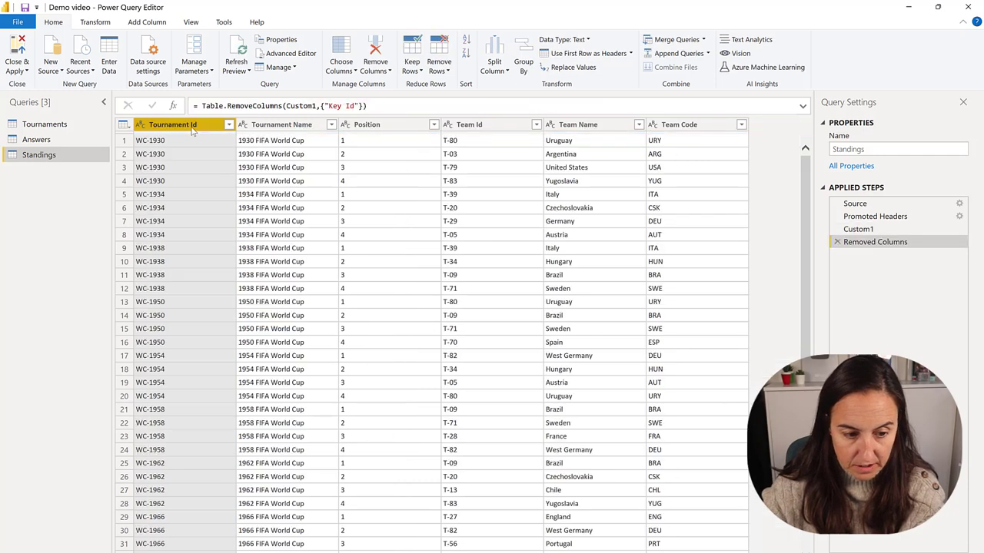
left_click(285, 124)
key("Delete")
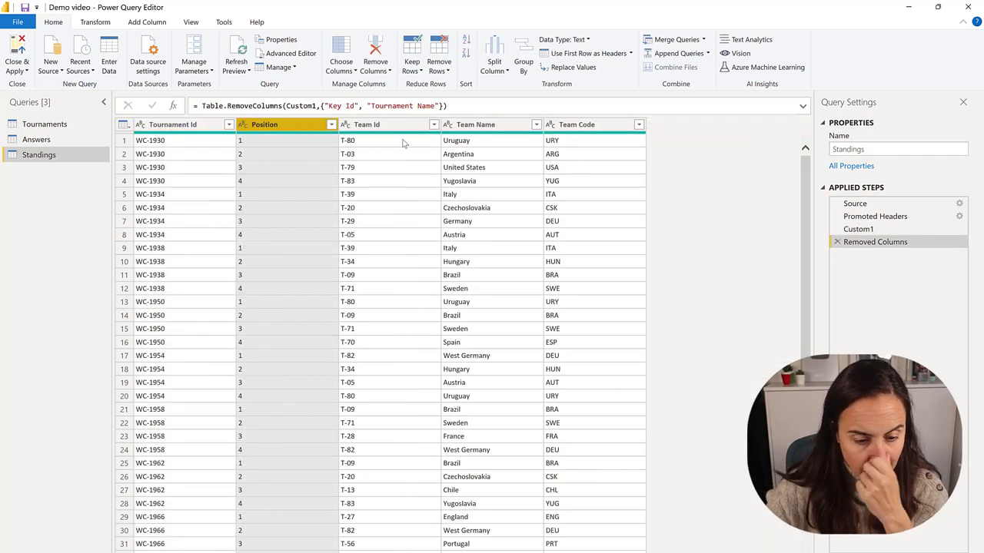
Duplicate the Standings query and edit the copy's Source step to load teams.csv
mouse_move(399, 137)
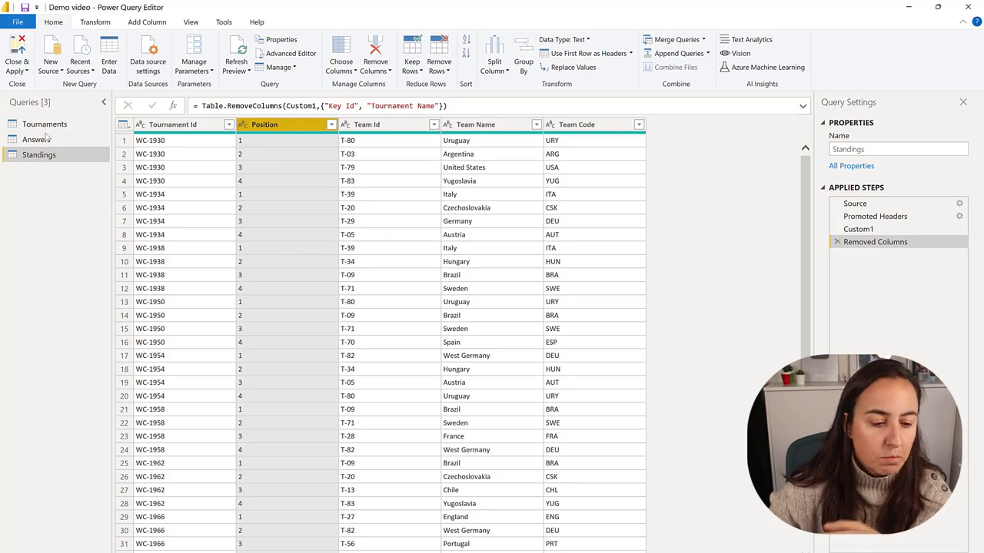
right_click(32, 156)
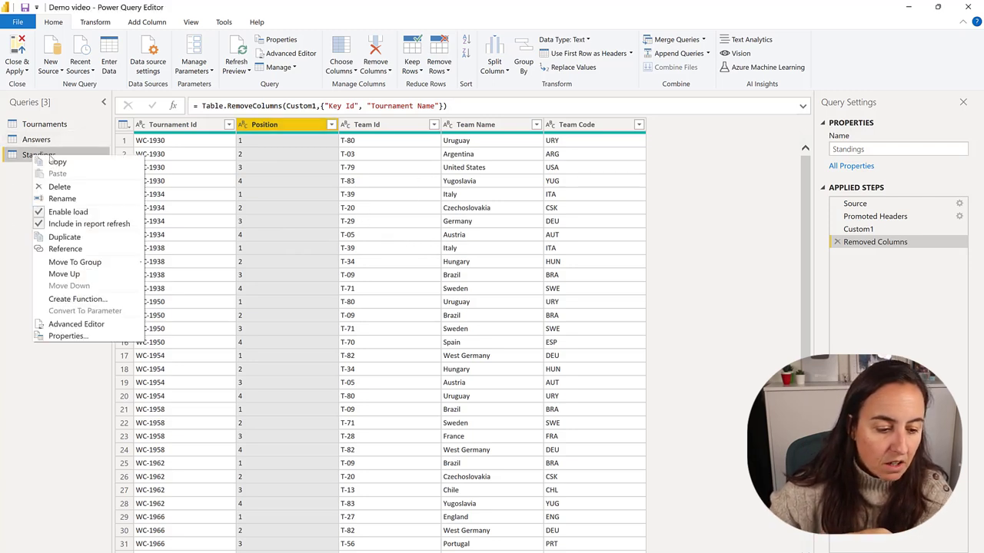
left_click(65, 237)
left_click(889, 206)
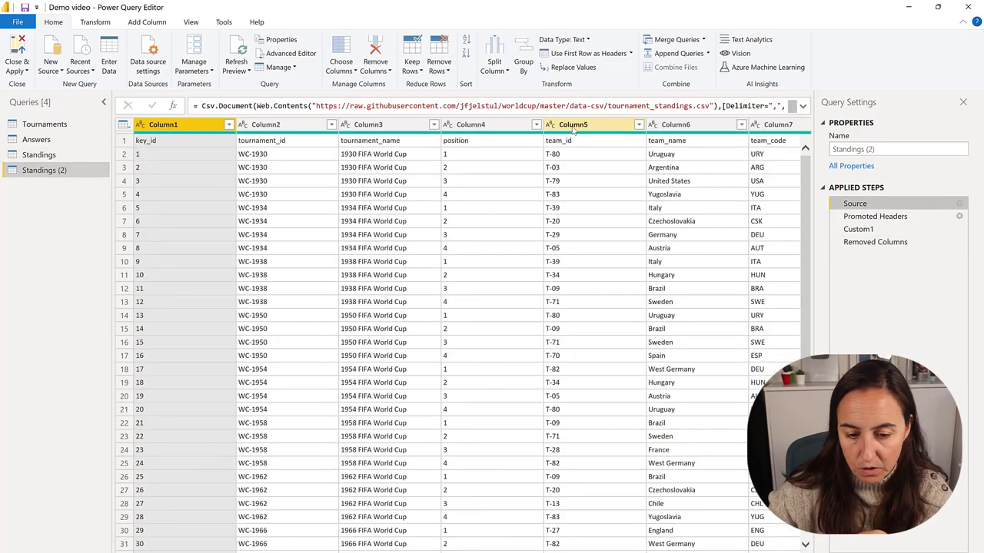
double_click(639, 107)
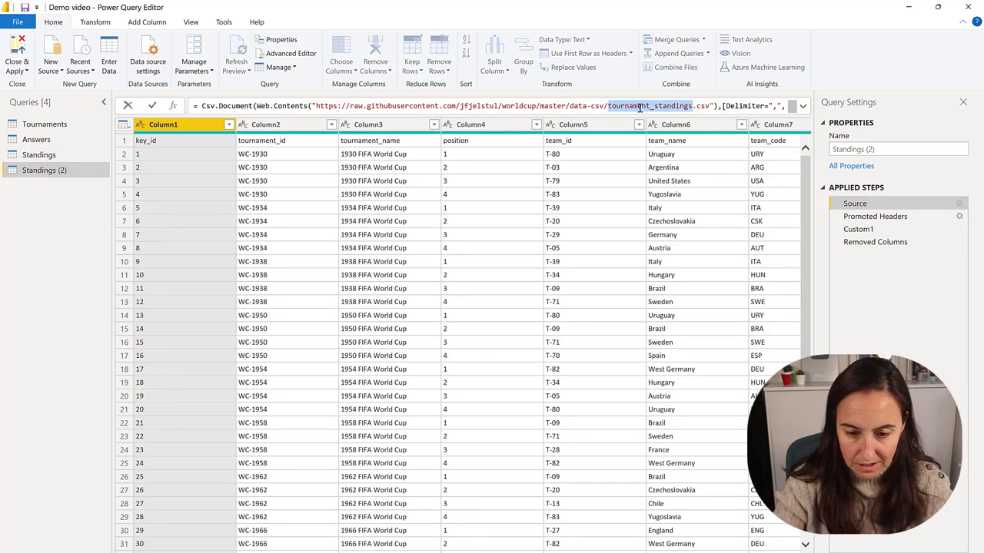
type("teams")
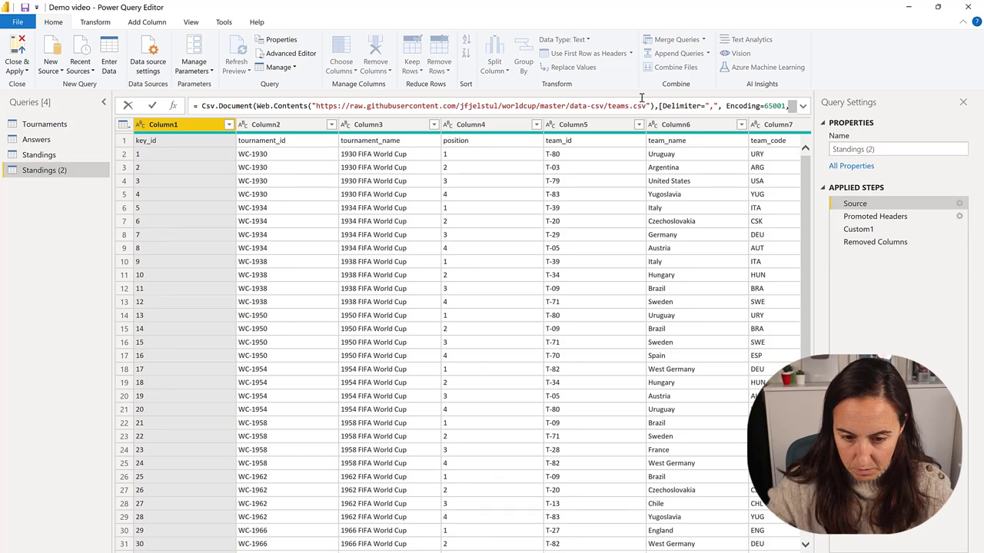
key("Return")
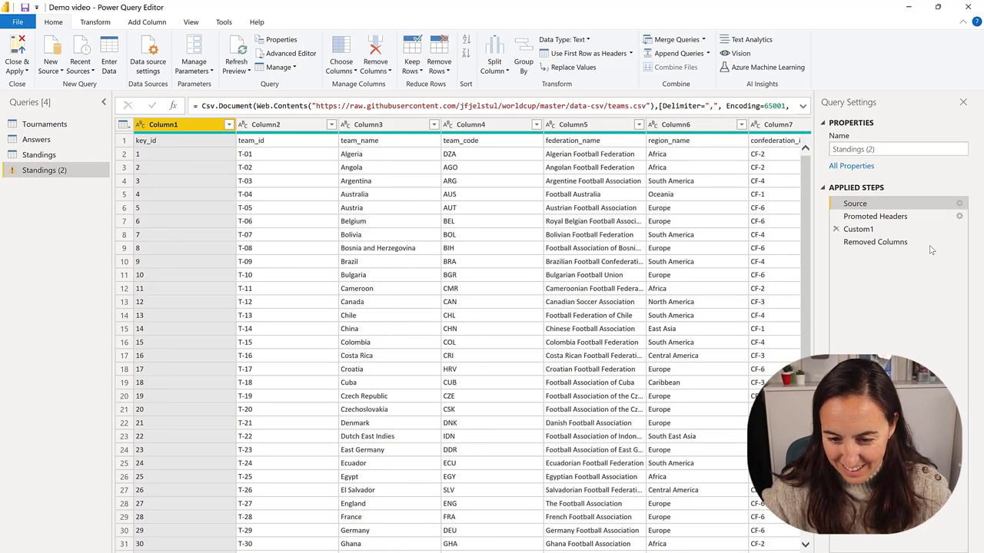
Delete the inherited Removed Columns step from the duplicated query, and remove only its Key Id column
left_click(875, 216)
left_click(875, 242)
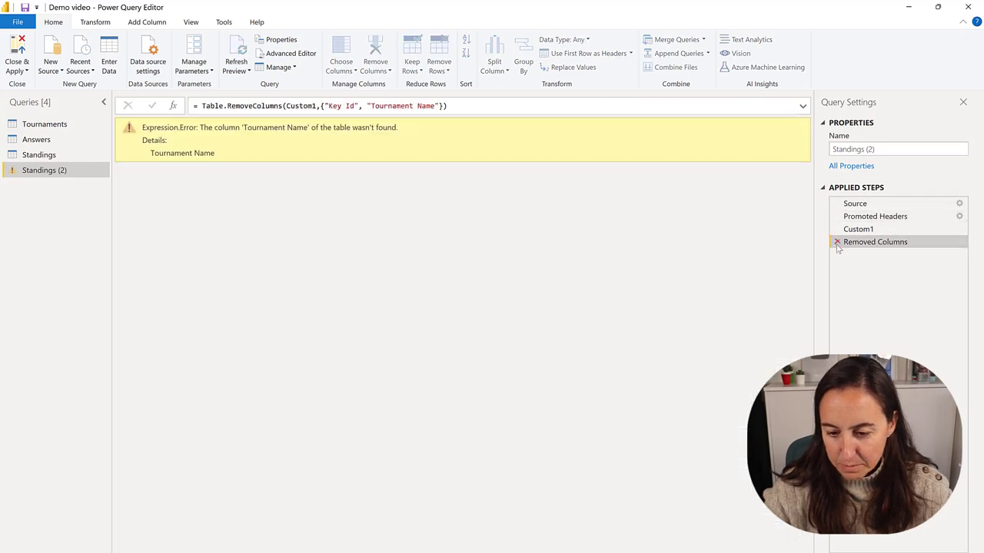
left_click(836, 242)
right_click(195, 126)
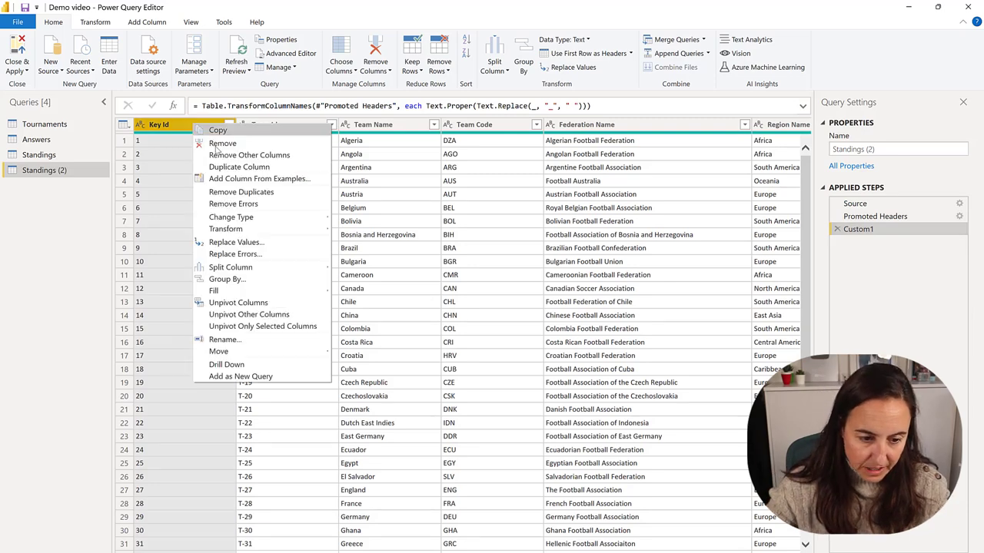
left_click(217, 149)
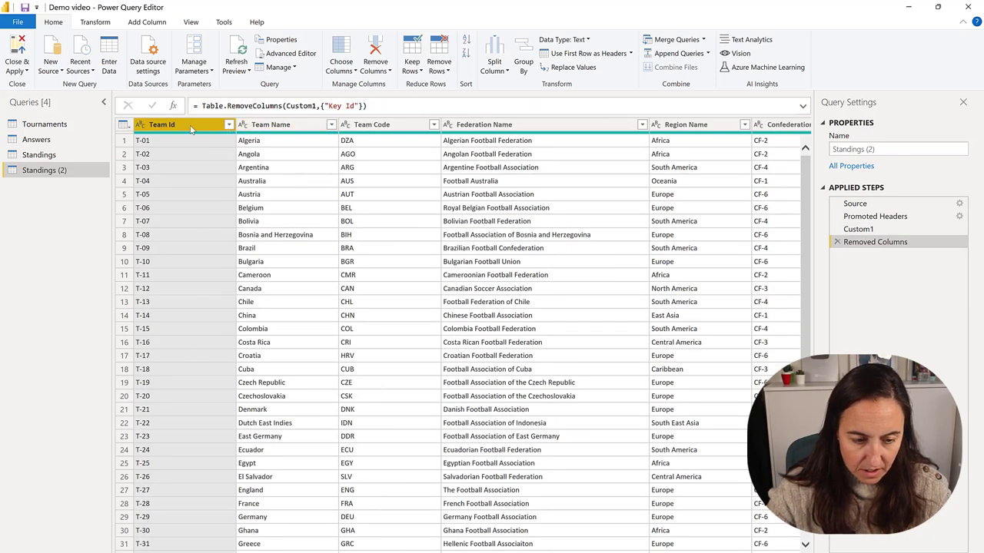
Rename the duplicated Standings query as Teams
scroll(472, 336, "right", 10)
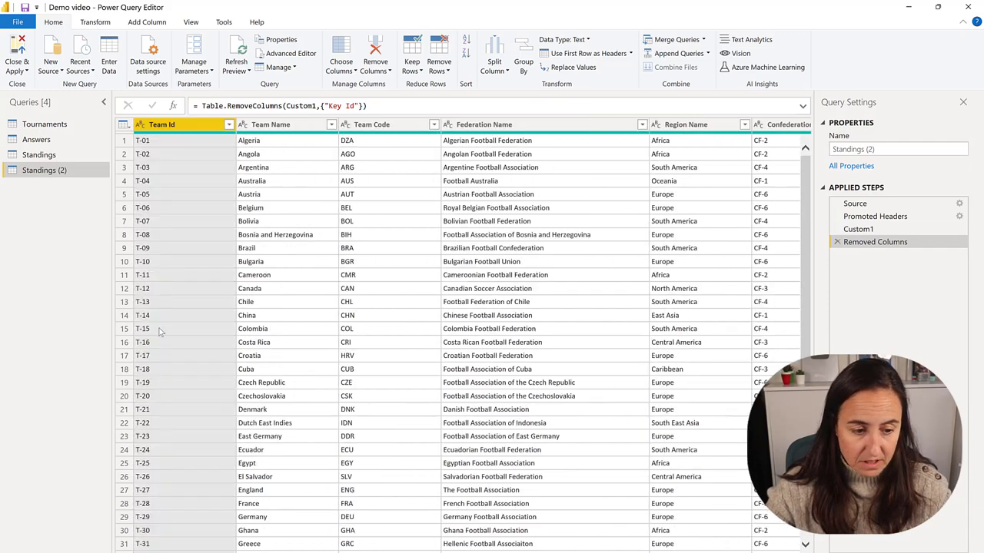
left_click(853, 149)
key("ctrl+a")
type("Te")
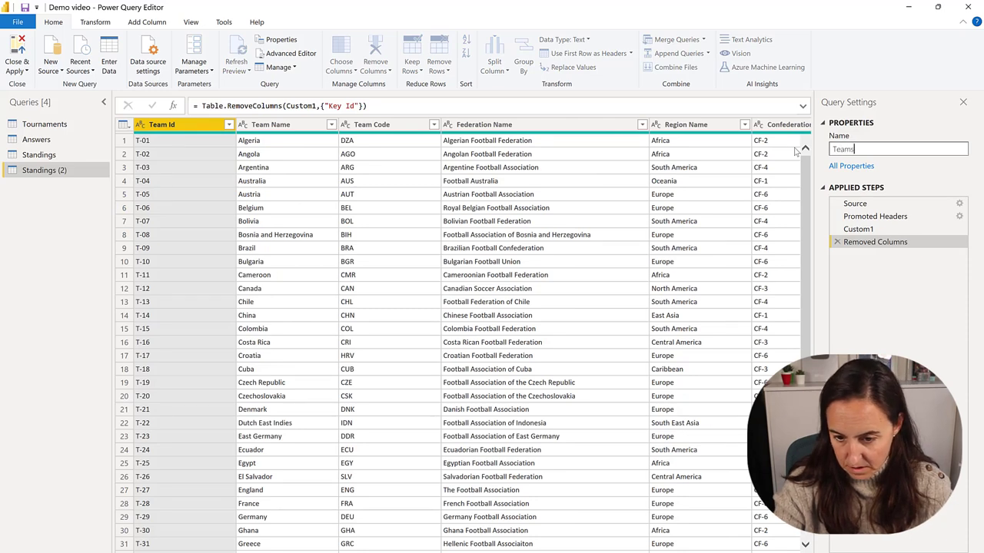
type("ams")
key("Return")
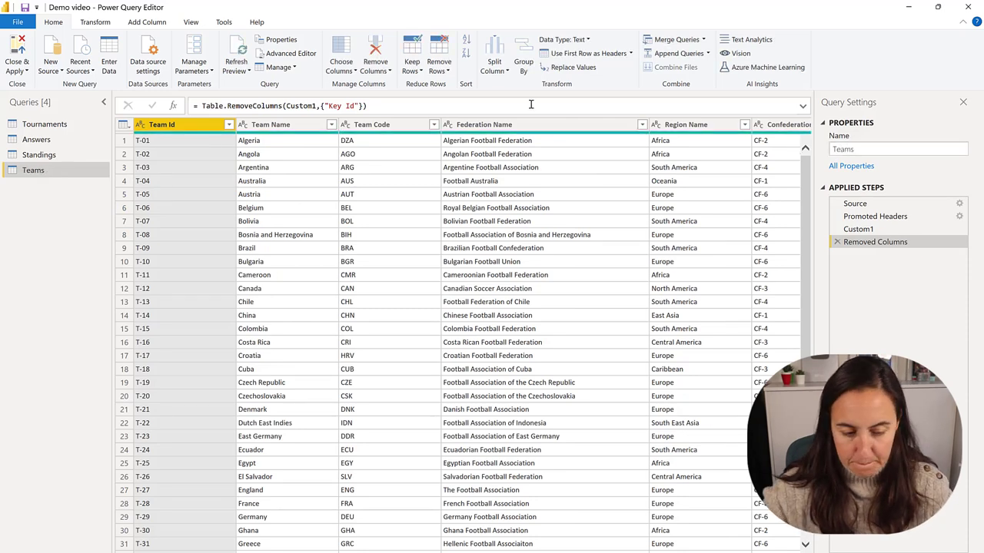
Remove the Team Name and Team Code columns from the Standings query
left_click(38, 154)
left_click(476, 124)
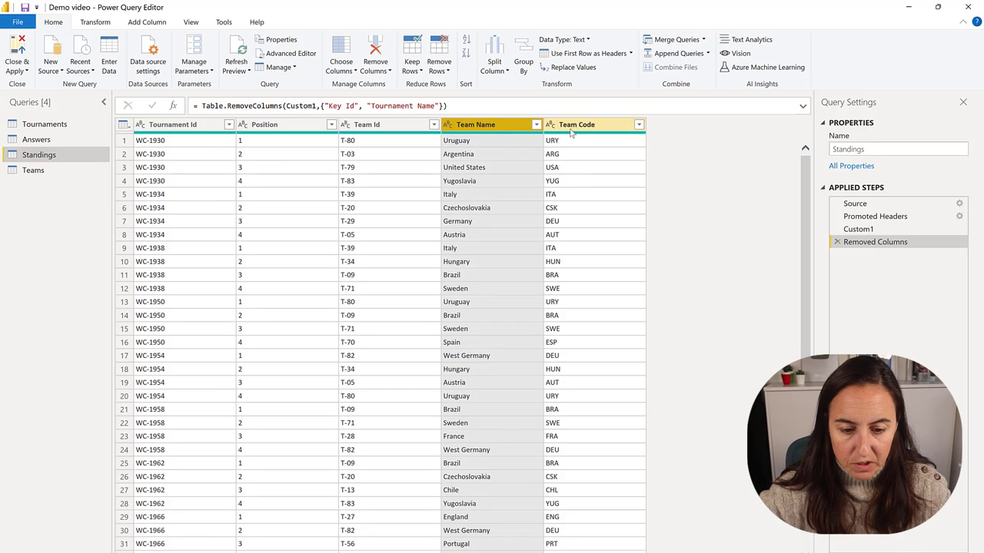
left_click(573, 129, "shift")
key("Delete")
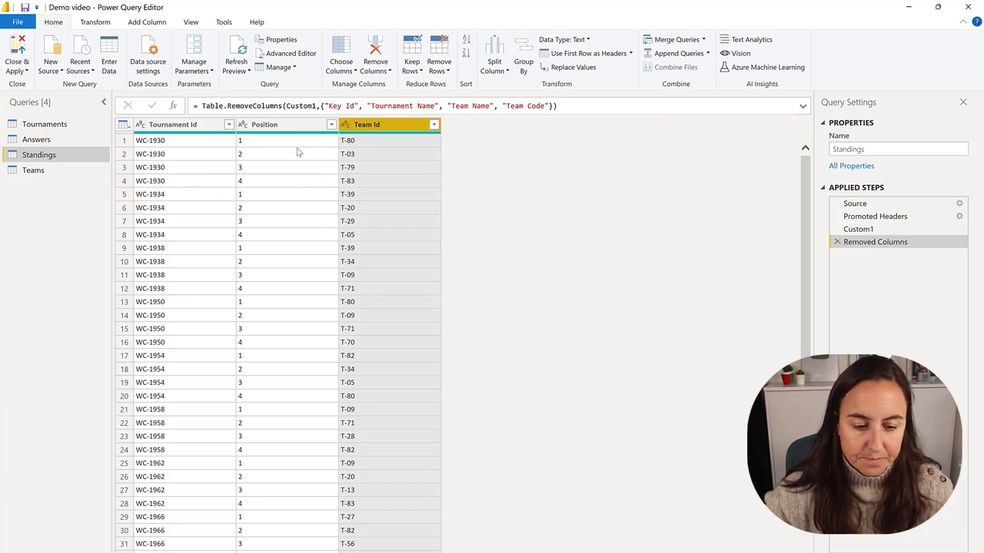
Change the data type of the Standings query's Position column to Whole Number
left_click(256, 128)
left_click(242, 125)
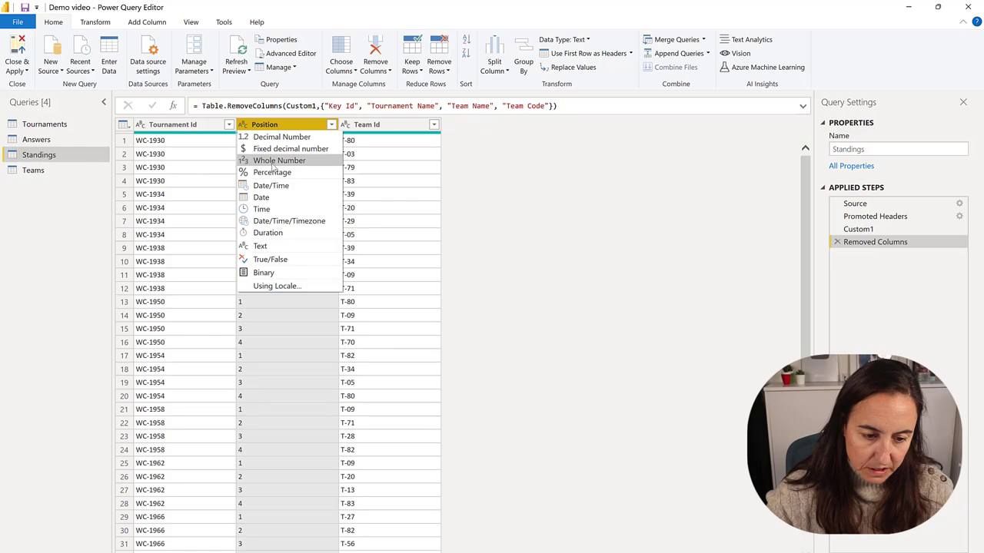
left_click(271, 164)
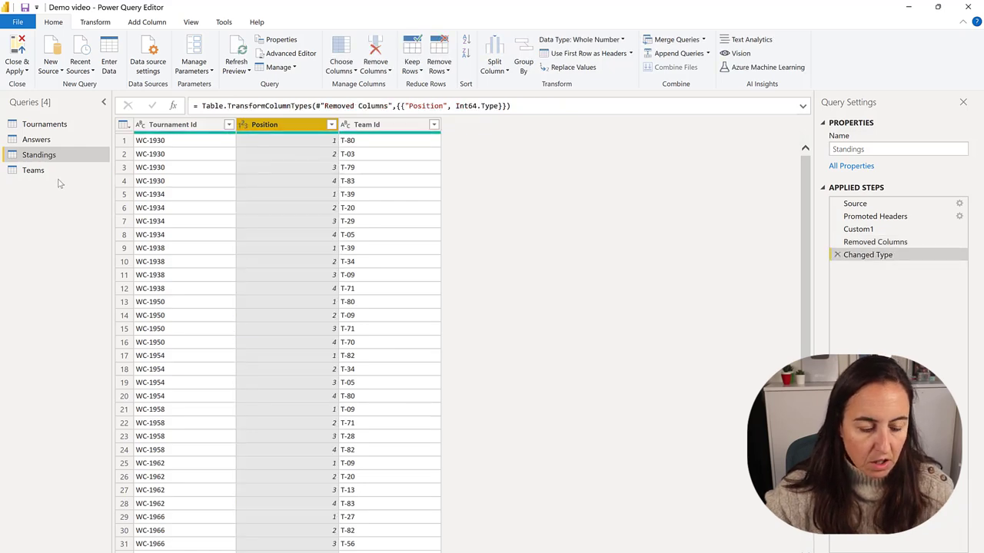
Apply the query changes and close the editor, and show the data model with the Properties pane collapsed
left_click(17, 52)
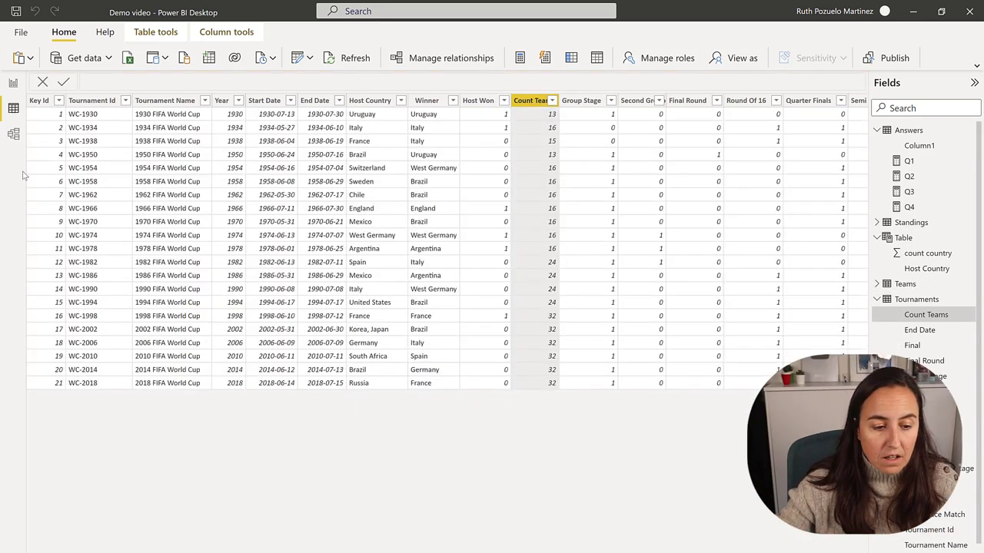
left_click(13, 134)
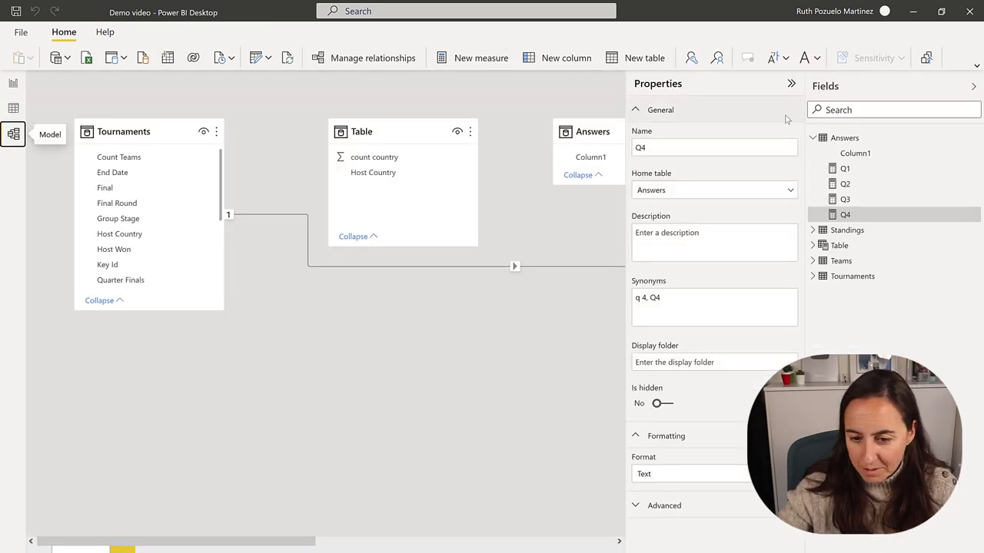
left_click(791, 83)
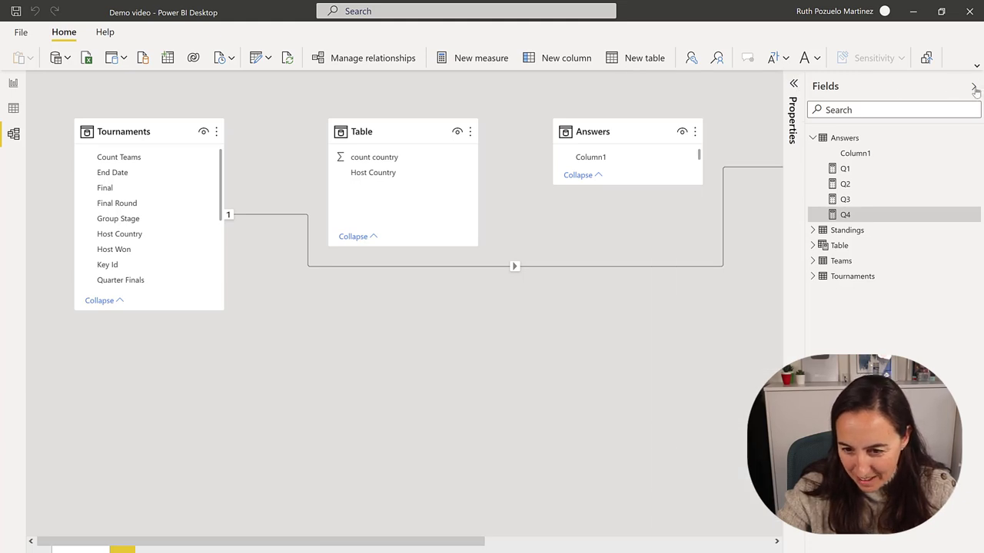
Collapse the Fields pane and arrange the Standings and Teams tables beneath the other tables in the model diagram
left_click(973, 88)
left_click_drag(873, 123, 413, 325)
left_click_drag(654, 541, 892, 540)
left_click_drag(811, 248, 629, 281)
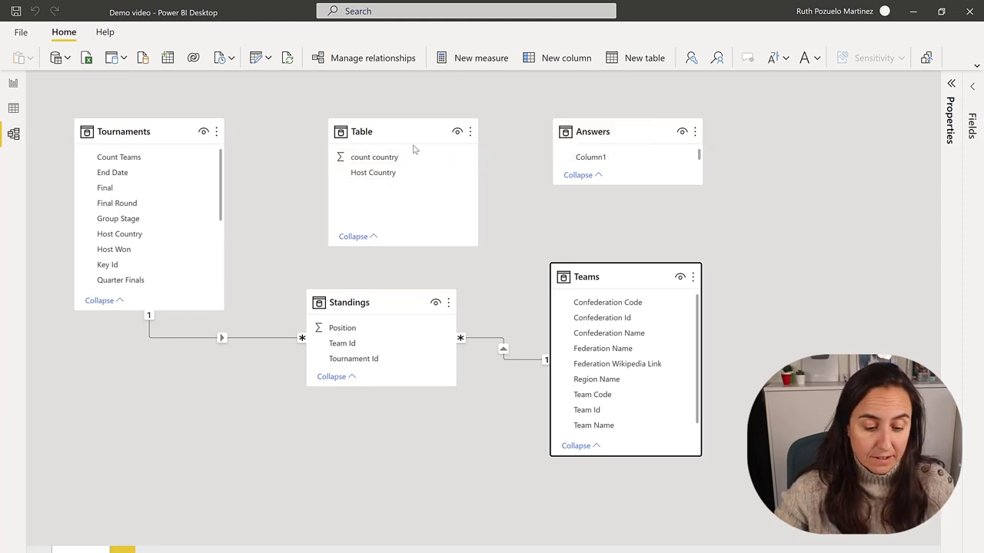
Create a new model diagram layout showing the Teams, Standings, Tournaments, Answers and Table tables
left_click(73, 550)
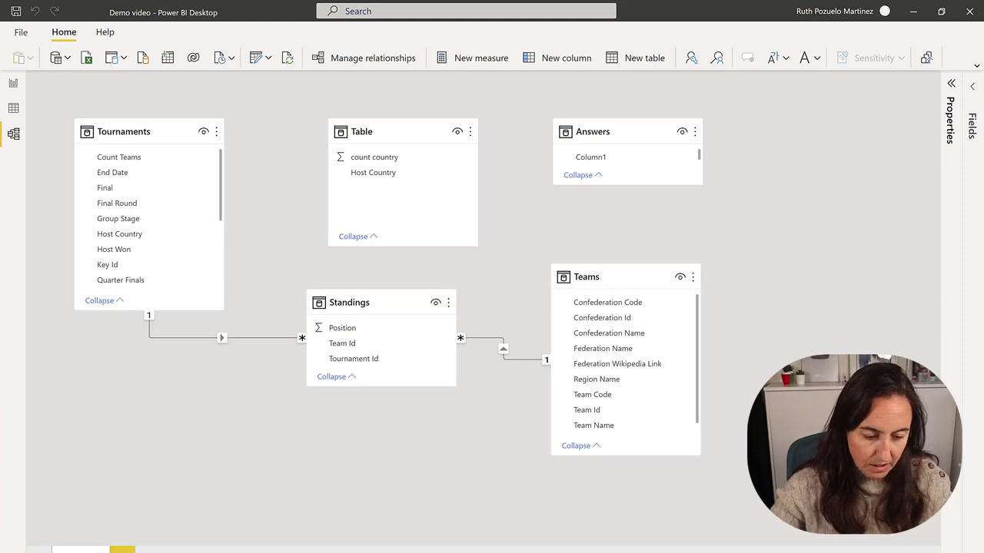
left_click(122, 550)
left_click(507, 414)
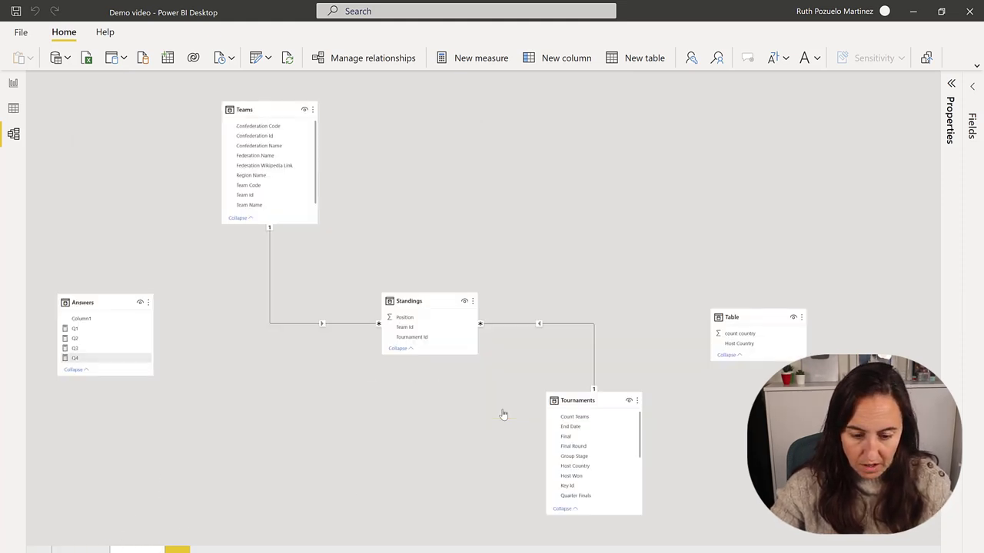
Remove the Answers and Table tables from the new layout's diagram and rename the layout
right_click(100, 303)
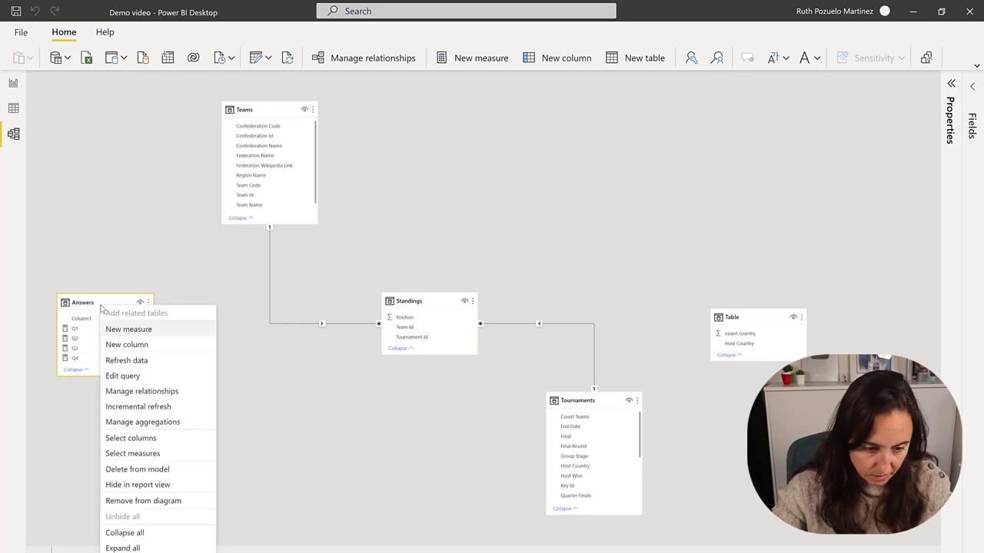
left_click(161, 501)
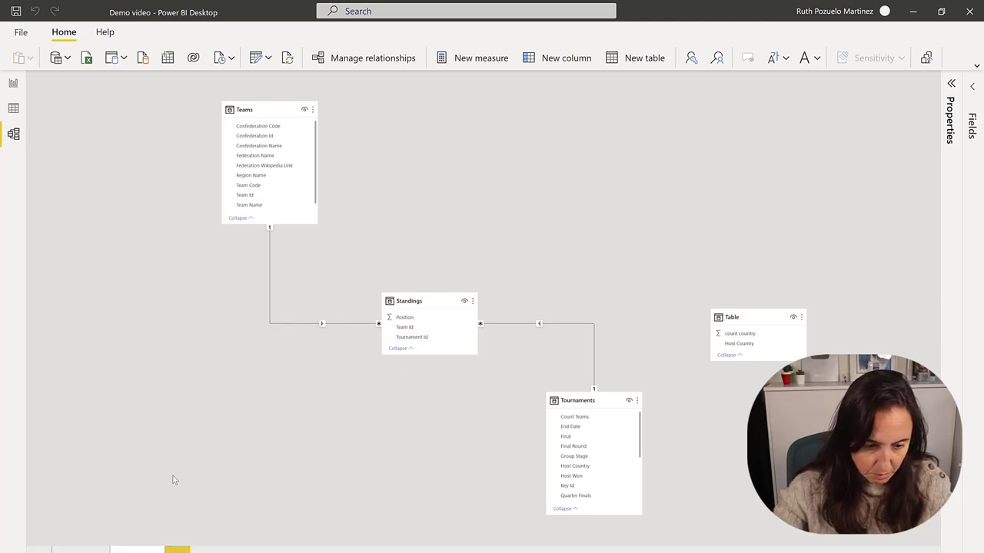
right_click(749, 318)
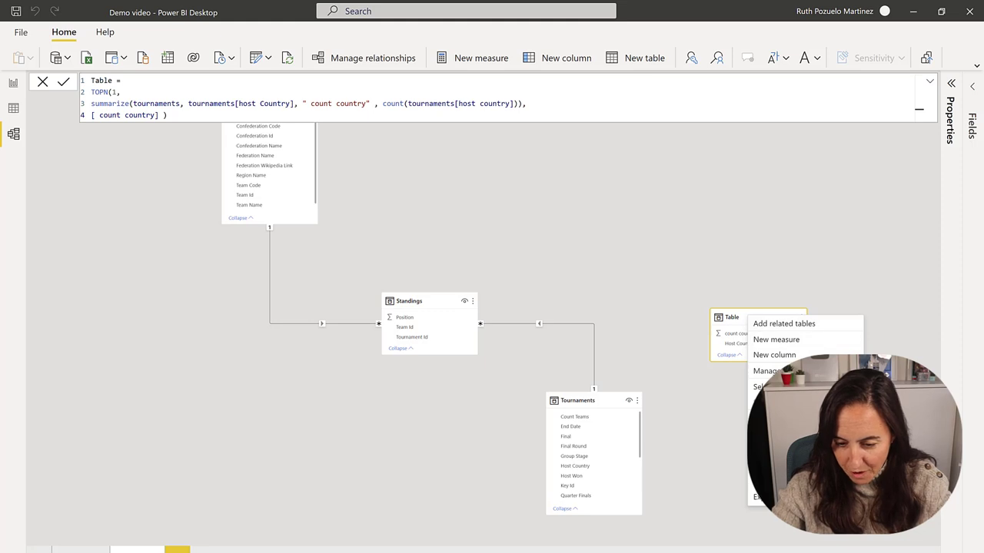
left_click(784, 450)
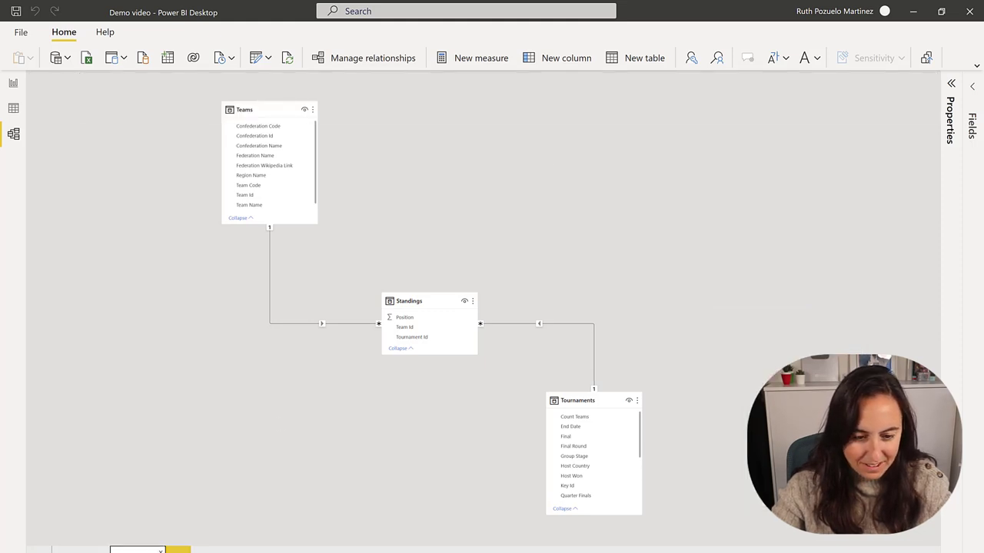
double_click(153, 551)
left_click(180, 494)
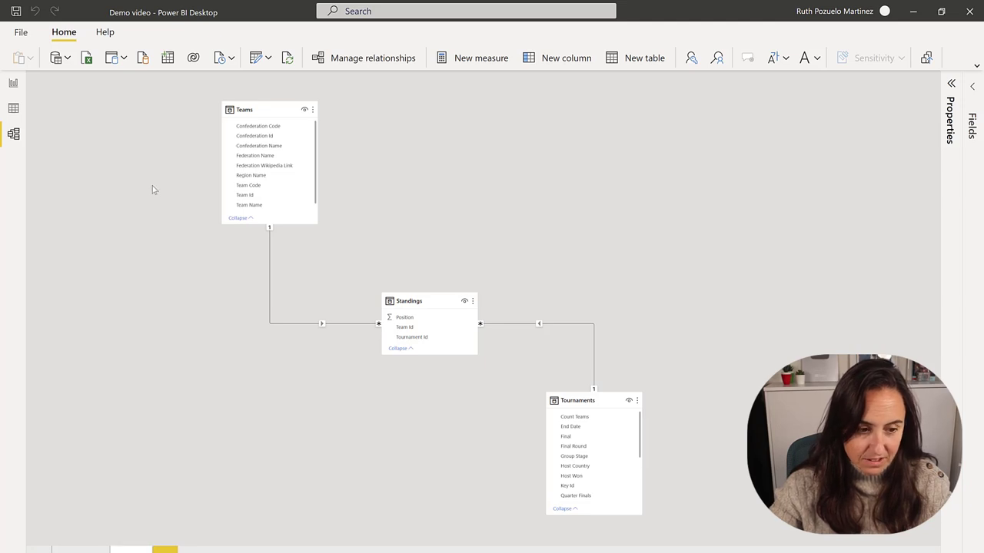
Build a table visual on the blank report page from the Standings table's Team Id and Position fields
left_click(13, 84)
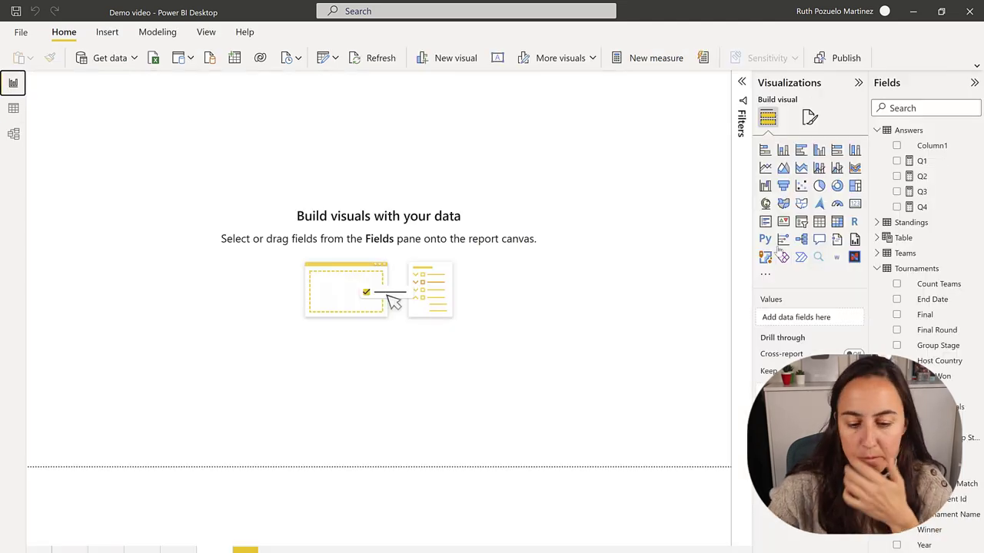
left_click(877, 130)
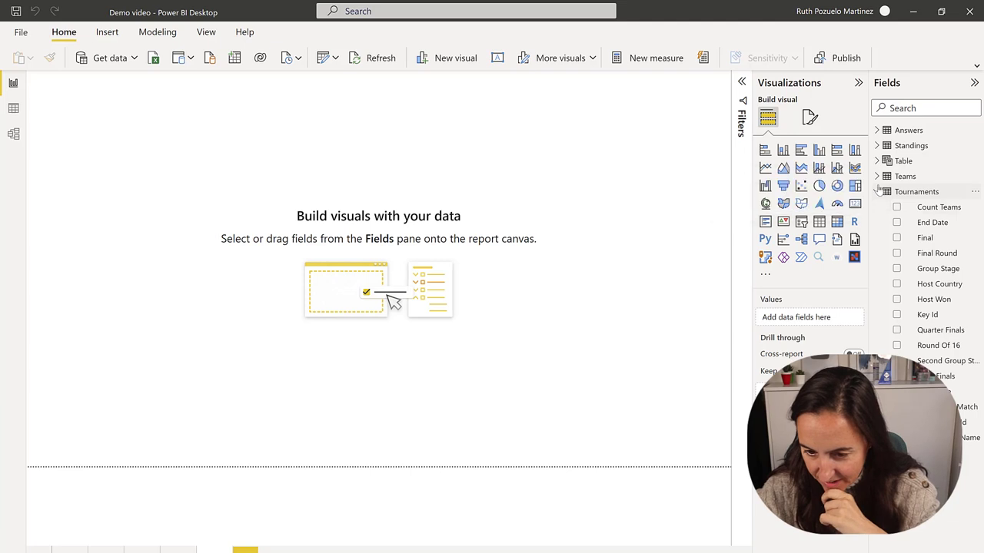
left_click(877, 192)
left_click(877, 146)
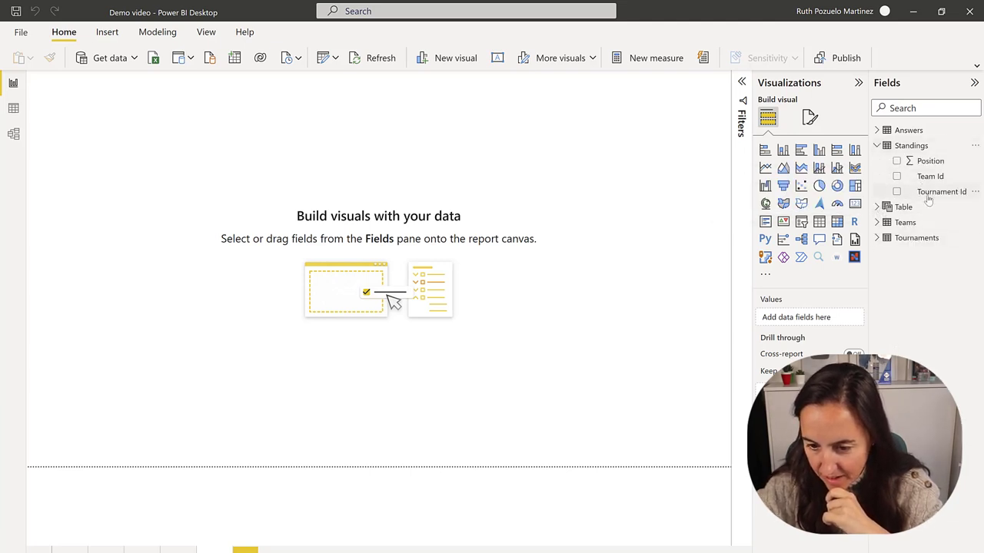
left_click_drag(930, 179, 202, 166)
left_click_drag(932, 160, 230, 164)
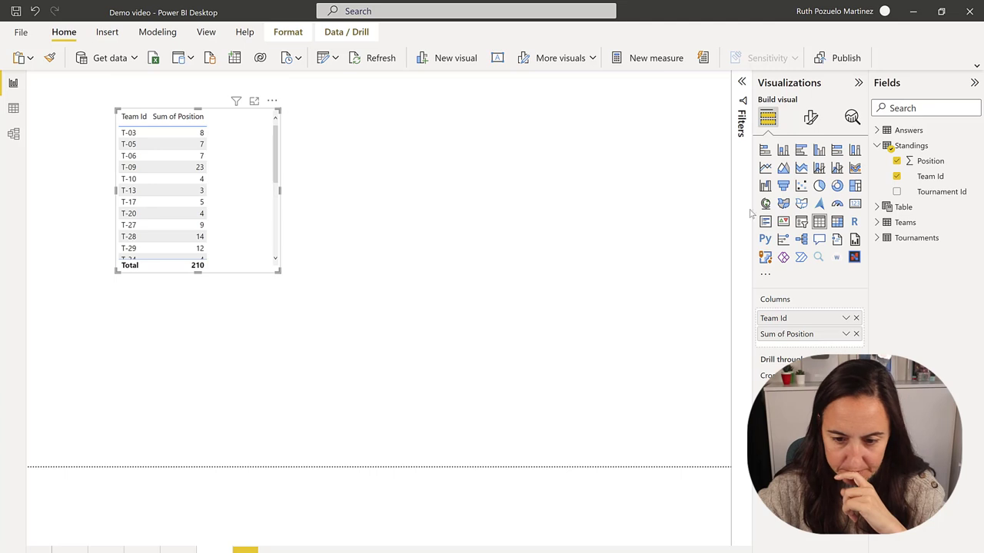
Set the Standings Position column's summarization to Don't summarize and show Position unsummarized in the table visual
left_click(930, 162)
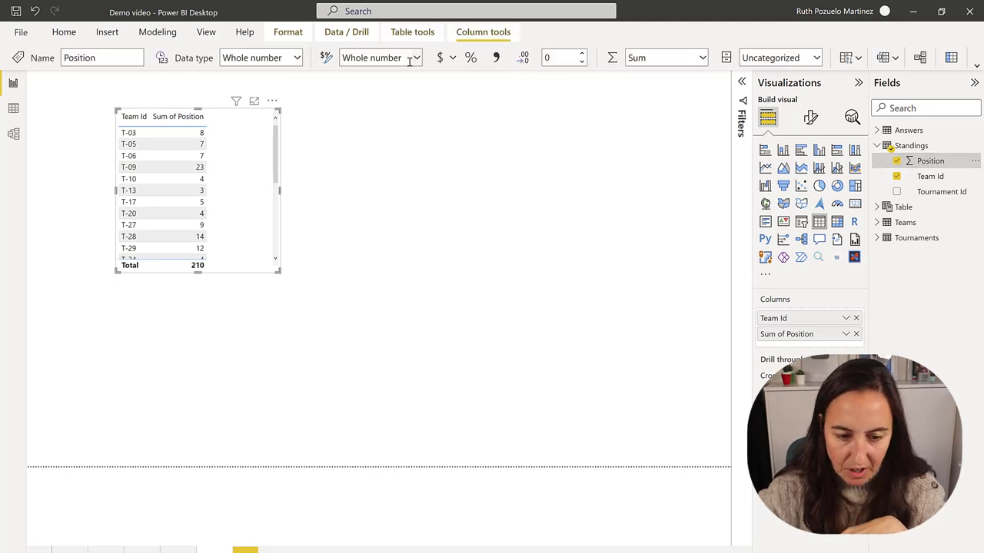
left_click(416, 58)
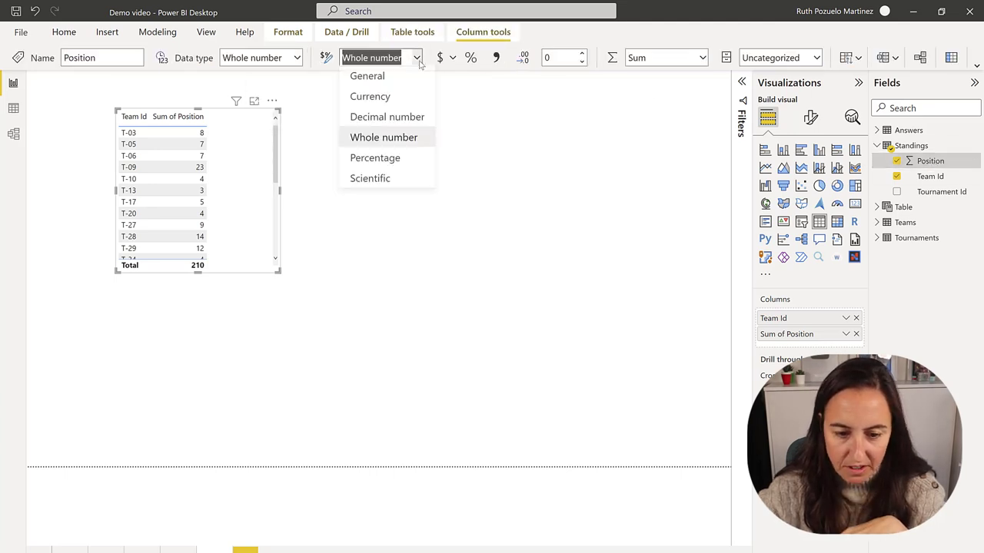
left_click(702, 57)
left_click(681, 93)
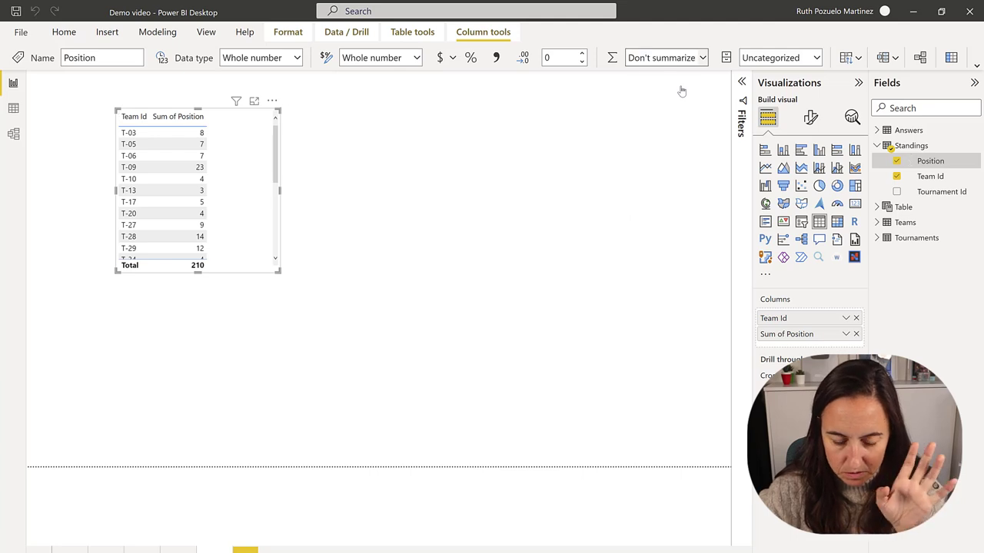
left_click(846, 334)
left_click(897, 161)
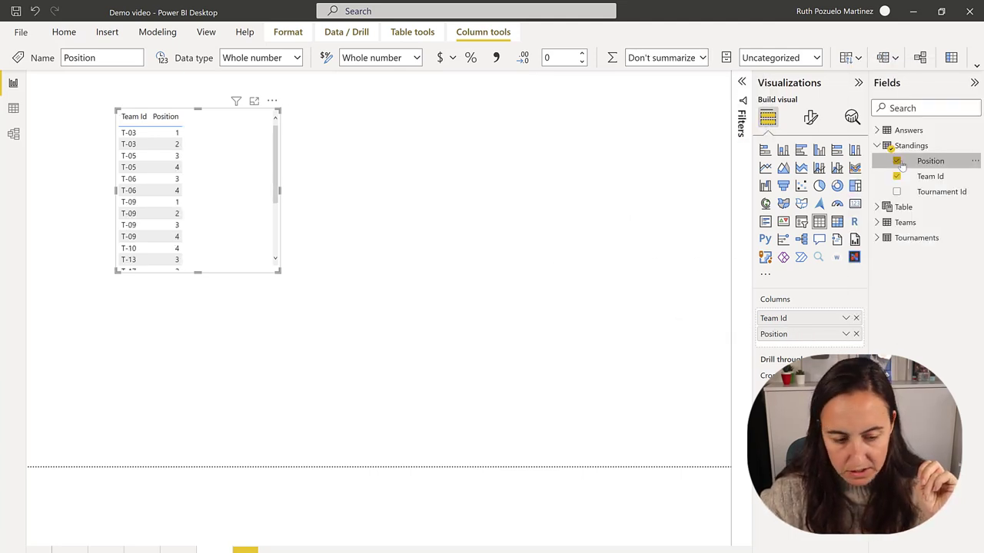
Filter the table visual to Position 2 with basic filtering and move the visual slightly down the page
left_click(742, 83)
left_click(663, 178)
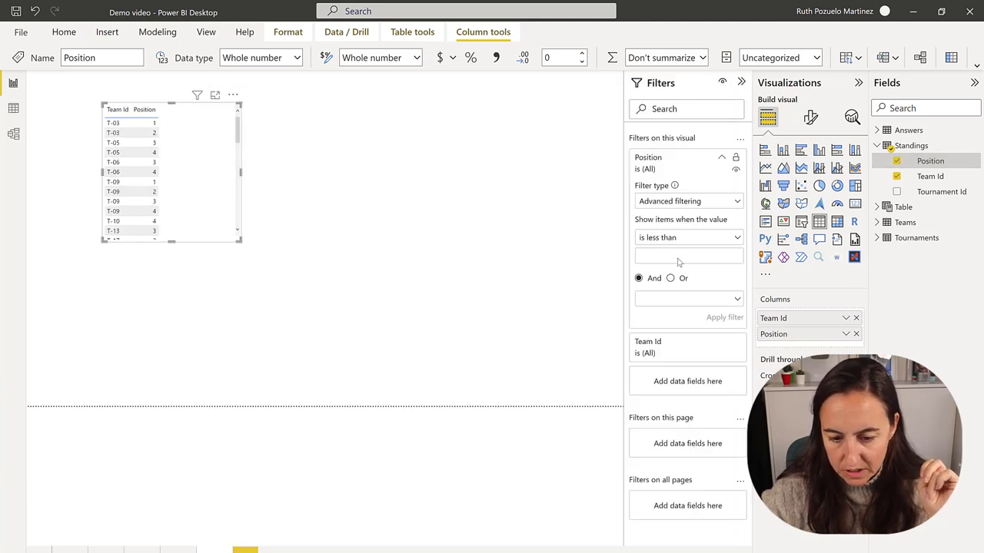
left_click(683, 202)
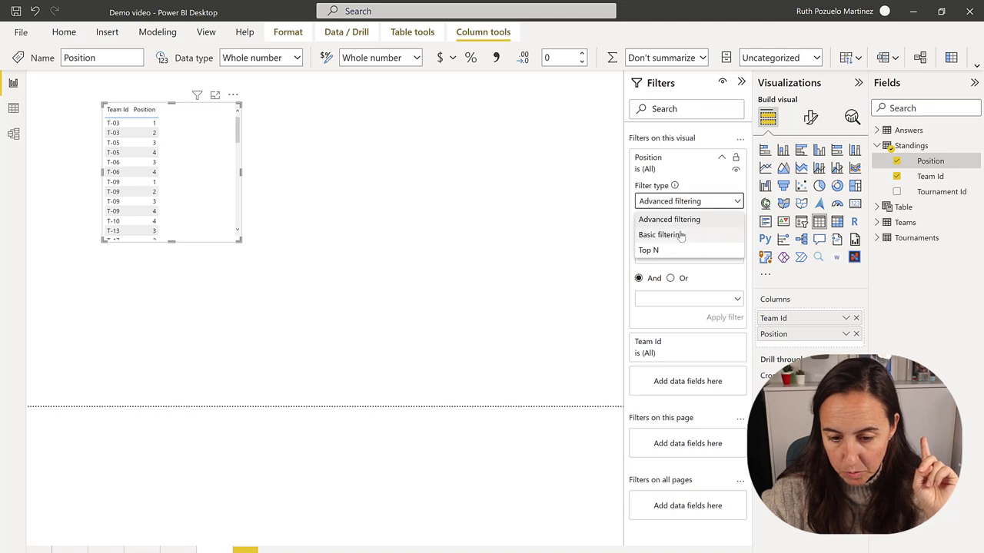
left_click(662, 233)
left_click(654, 246)
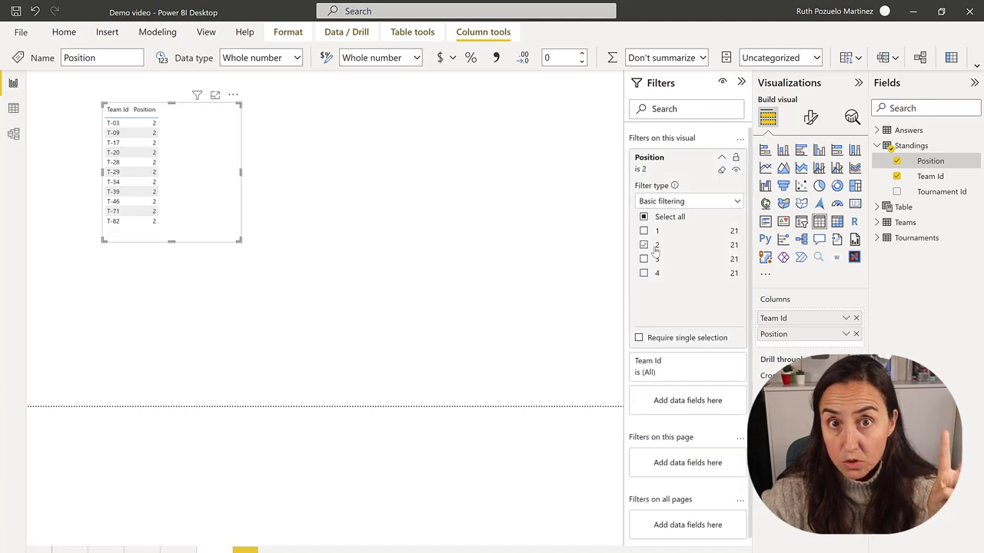
left_click_drag(207, 219, 212, 247)
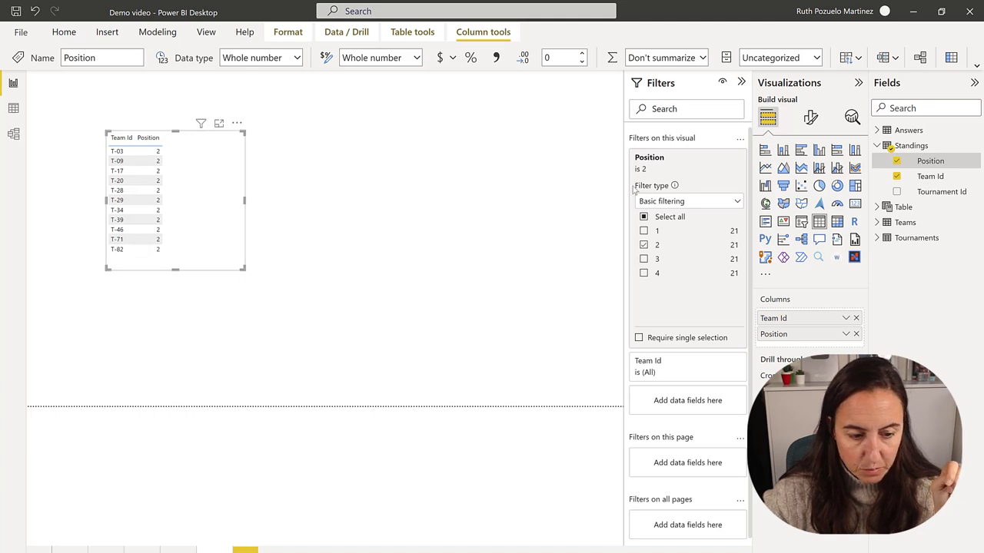
Add Team Id to the table visual again as a count and sort the rows by that count in descending order
left_click_drag(930, 176, 814, 348)
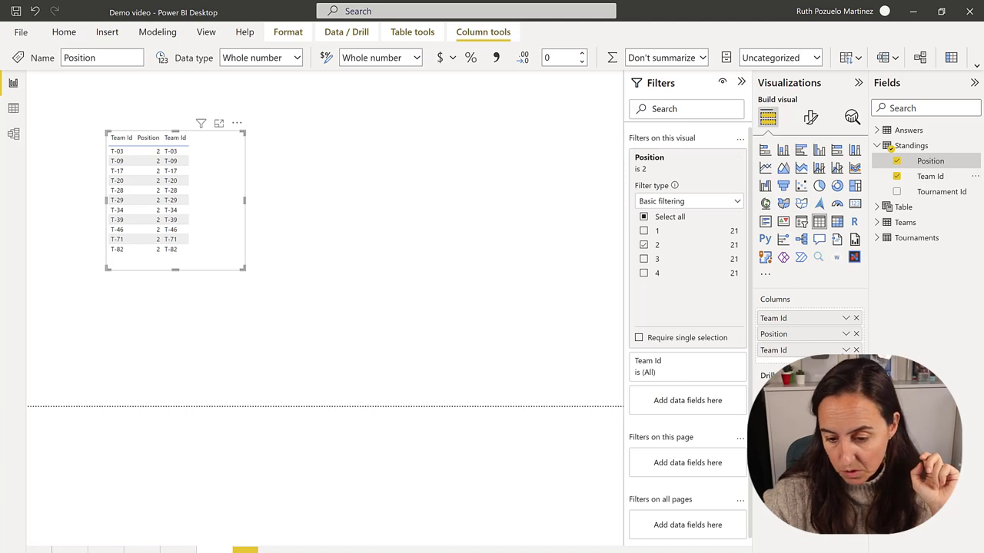
left_click(845, 350)
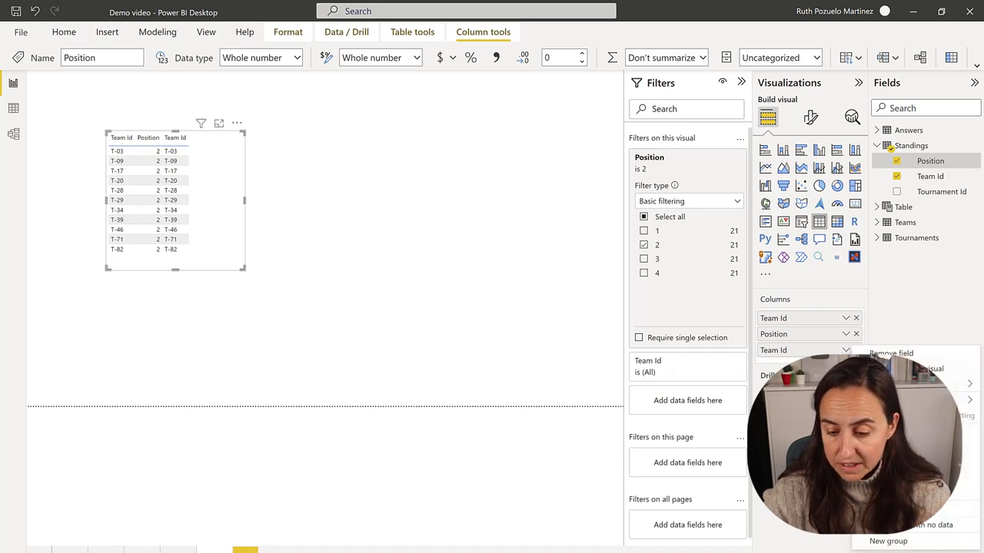
left_click(899, 508)
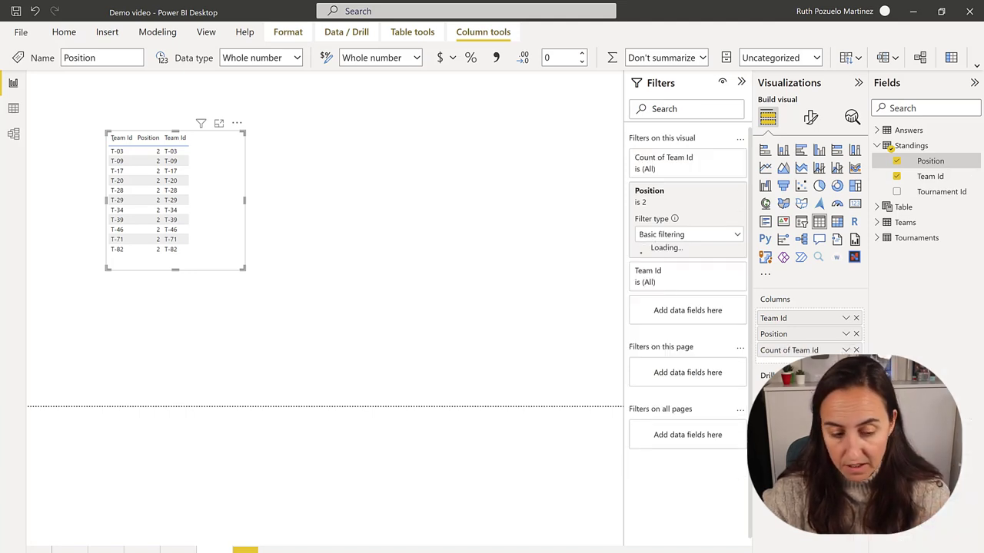
left_click(195, 143)
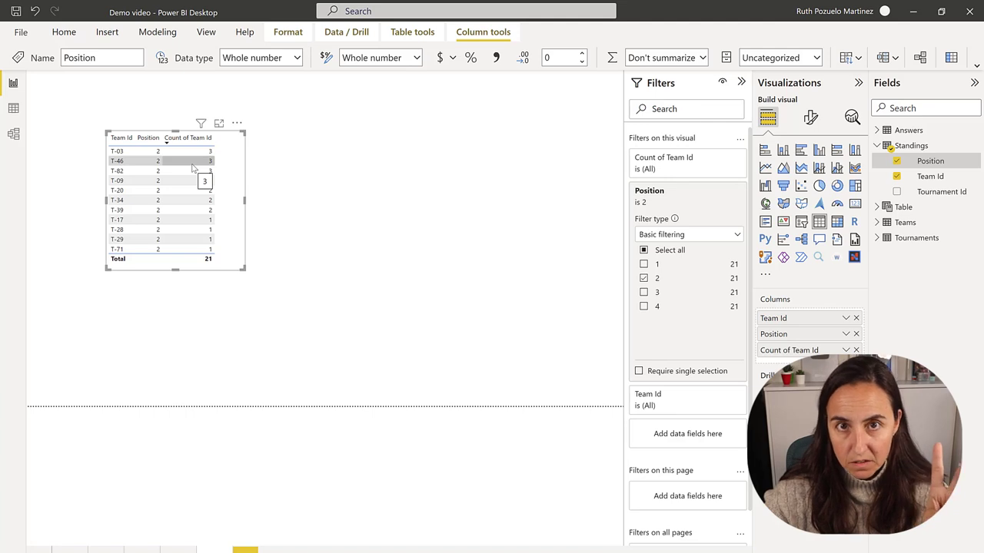
Add Team Name from the Teams table to the table visual and widen the visual
left_click(878, 222)
left_click_drag(942, 362, 223, 234)
left_click_drag(241, 268, 353, 282)
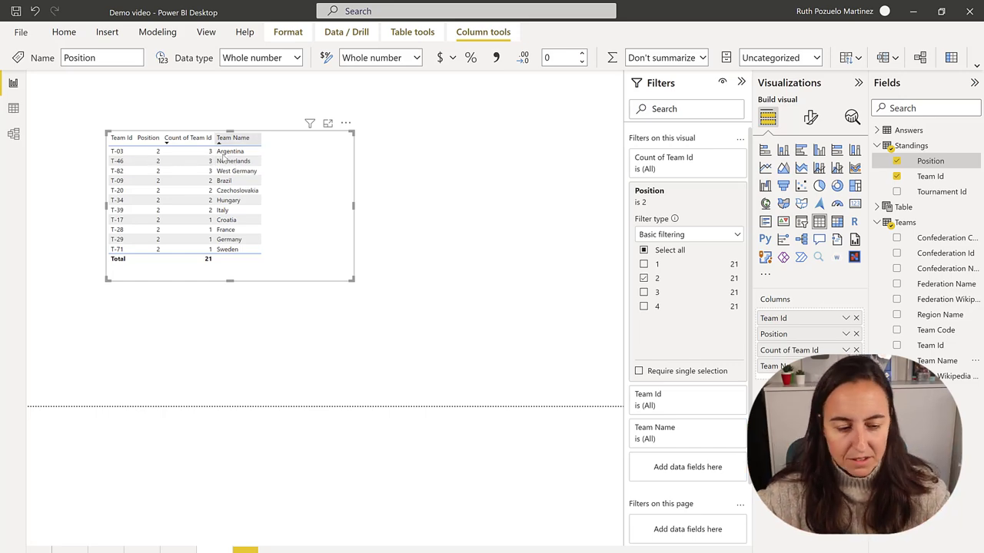
In the data view, replace the definition of the calculated table named Table with Summarize(stand)
left_click(13, 108)
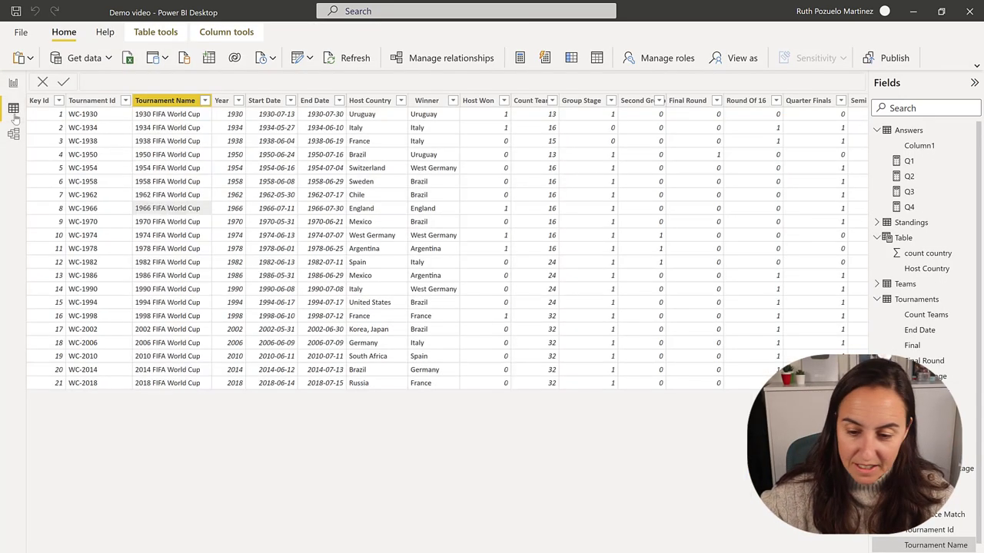
left_click(877, 130)
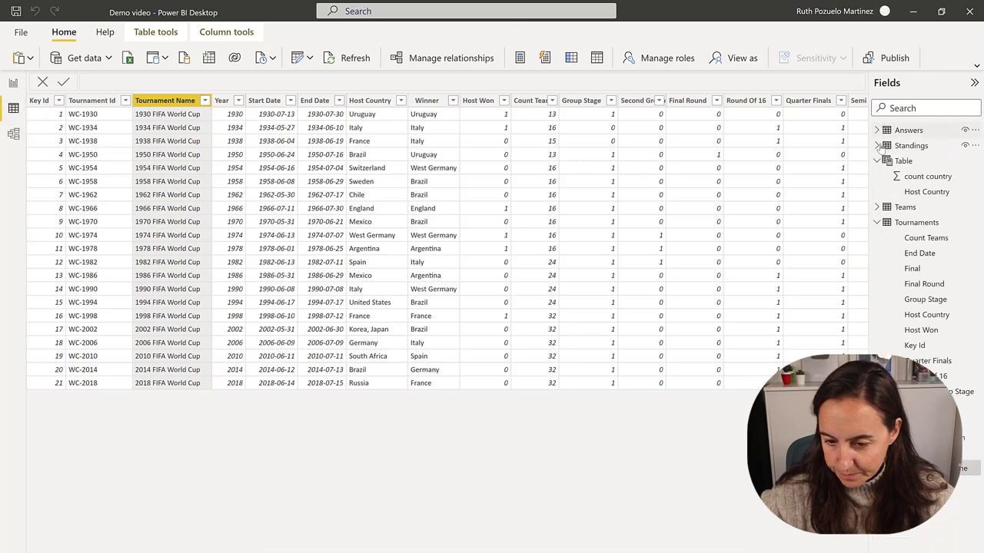
left_click(901, 162)
left_click_drag(263, 176, 74, 110)
type("Summar")
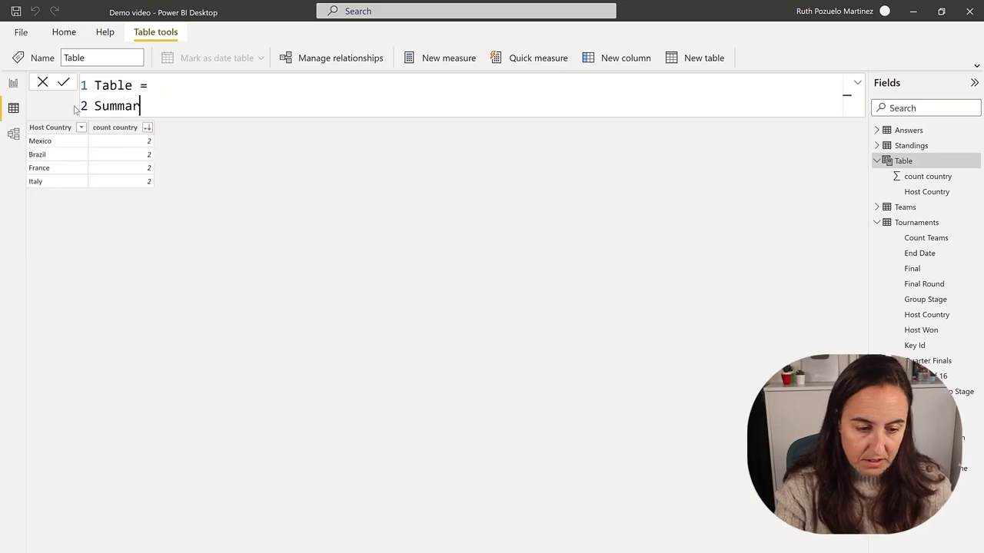
key("BackSpace")
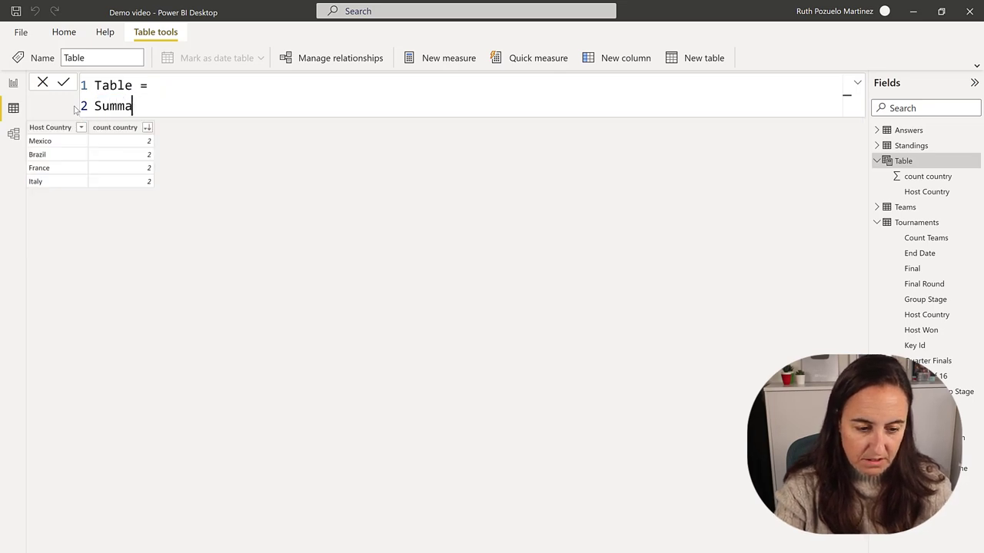
key("BackSpace")
key("BackSpace")
key("BackSpace")
key("BackSpace")
key("BackSpace")
key("BackSpace")
key("BackSpace")
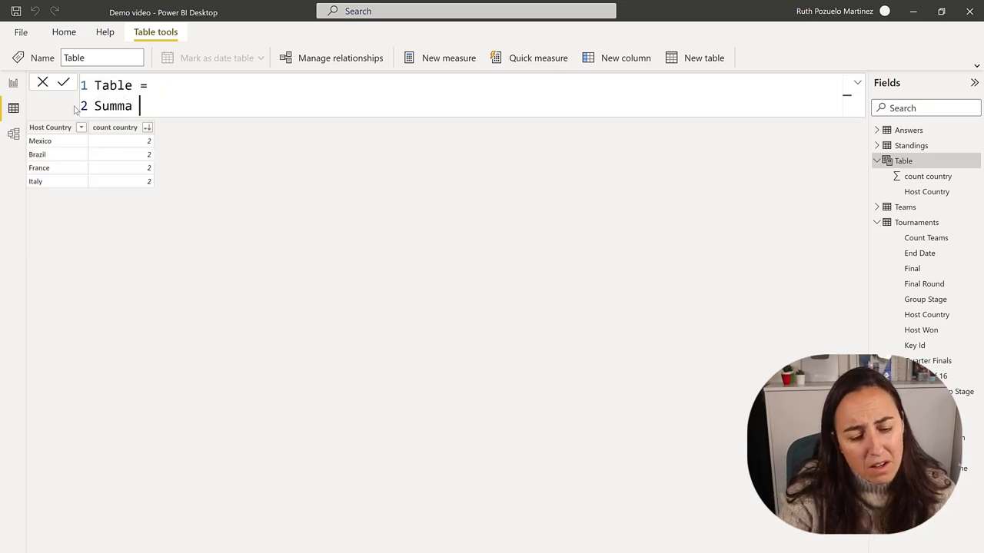
type("U")
key("BackSpace")
type("u")
key("BackSpace")
type("ummarize(")
key("BackSpace")
type("( tournament")
key("BackSpace")
key("BackSpace")
key("BackSpace")
key("BackSpace")
key("BackSpace")
key("BackSpace")
key("BackSpace")
key("BackSpace")
key("BackSpace")
key("BackSpace")
key("BackSpace")
type("stand")
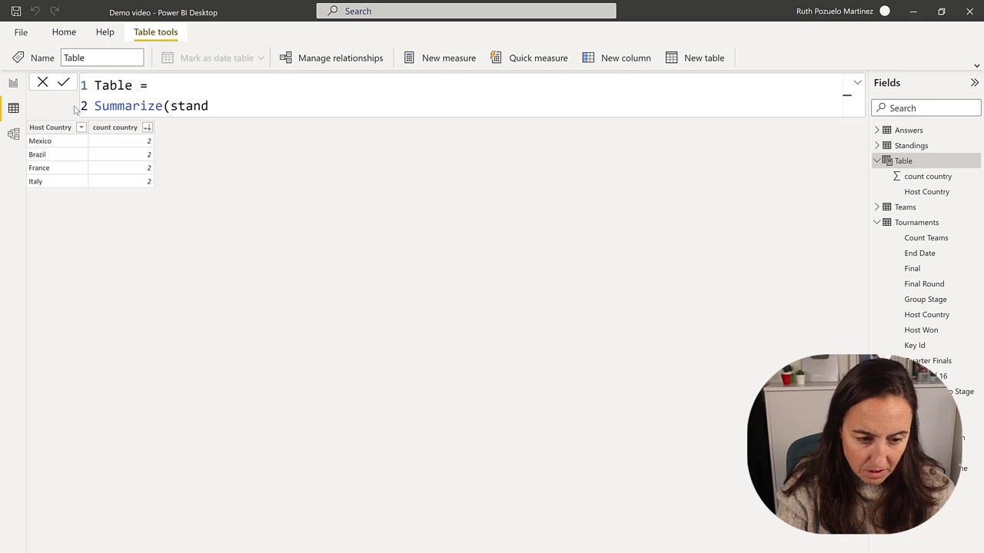
type(")")
key("Return")
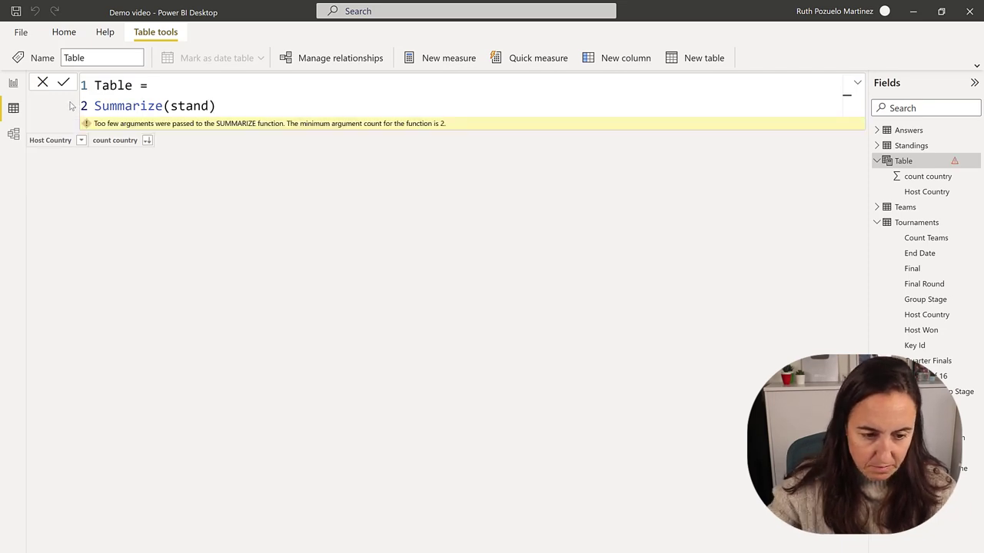
Correct the SUMMARIZE formula's table argument to Standings and add Standings[Team Id] as the group-by column
left_click(266, 106)
key("BackSpace")
type("i")
key("Tab")
type(", ")
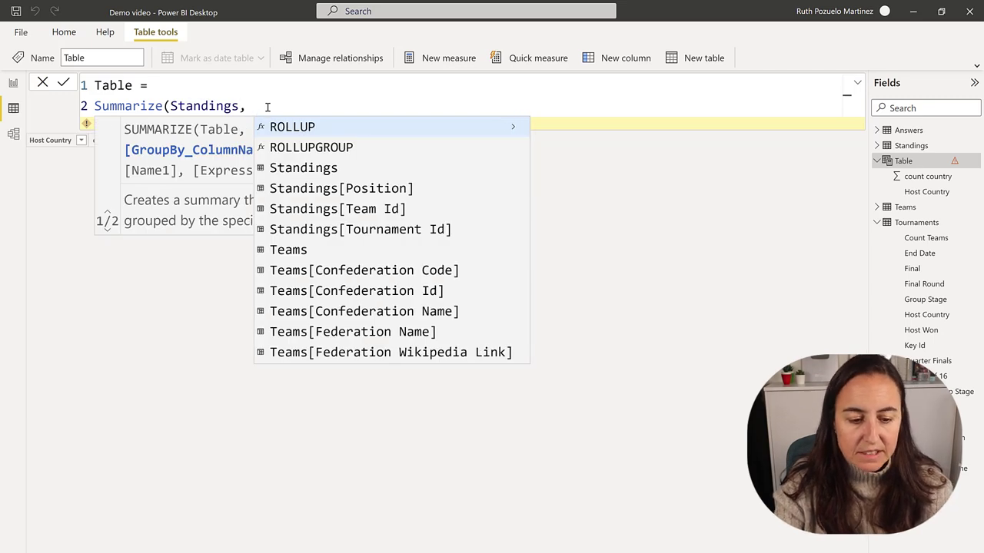
type("sta")
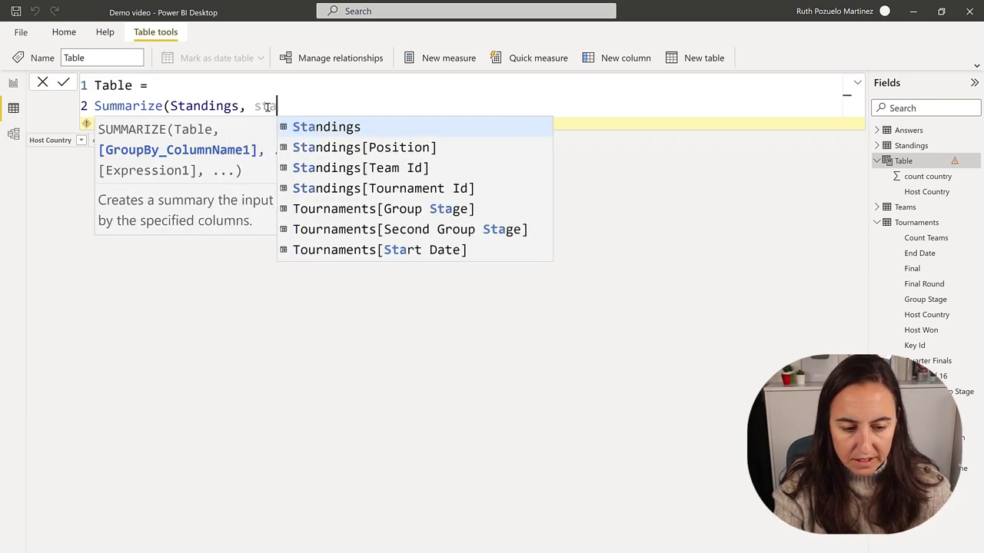
key("Down")
key("Down")
key("Tab")
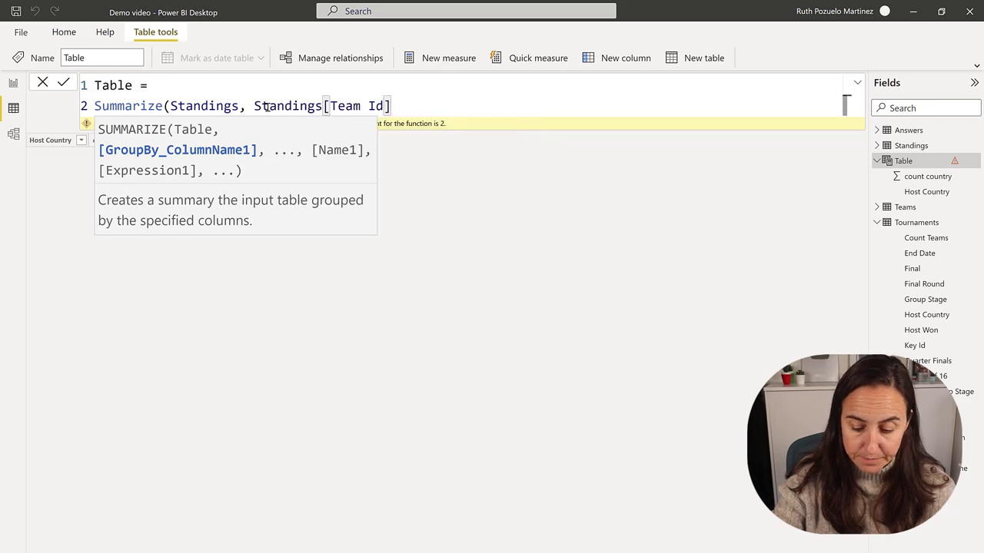
Add Standings[Position] as the second group-by column in the SUMMARIZE formula
type(", ")
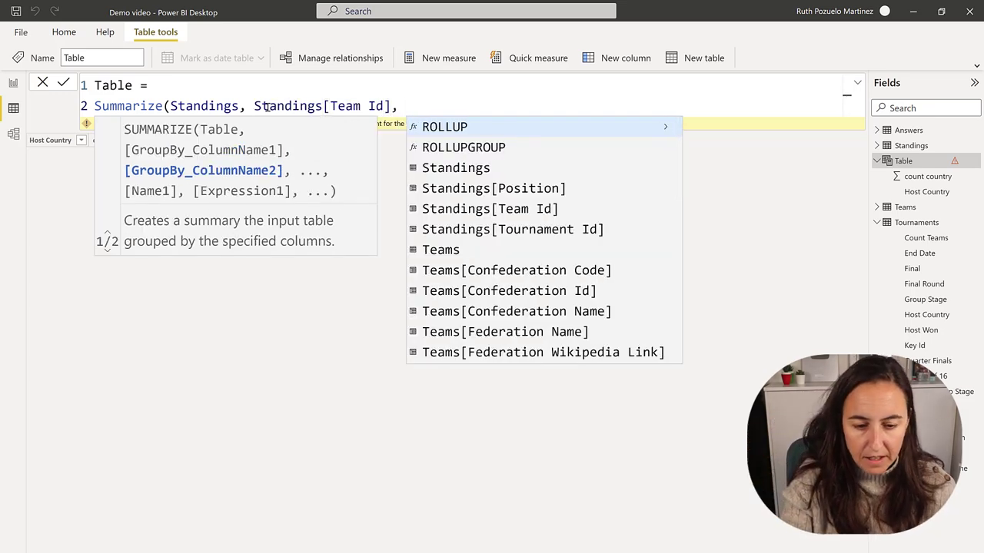
type("stan")
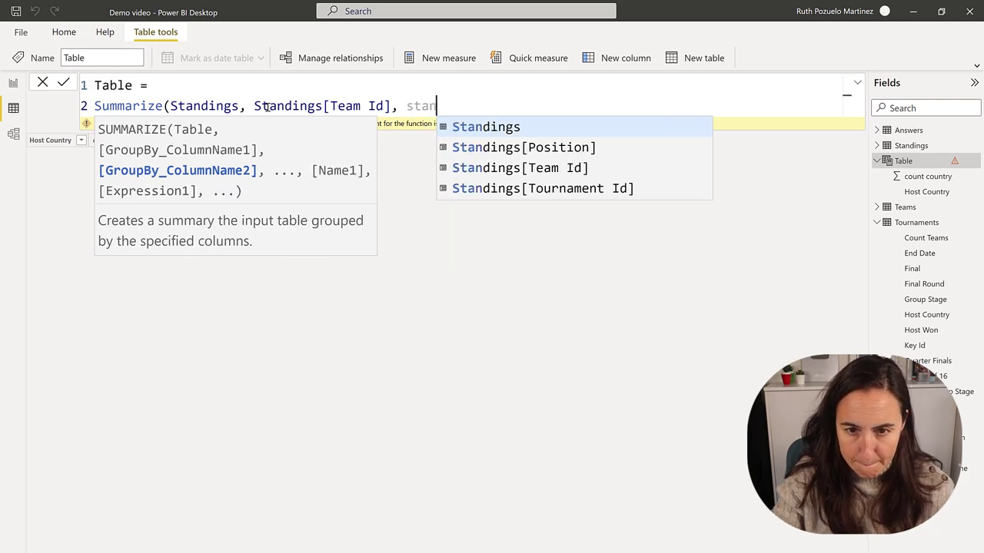
key("Down")
key("Tab")
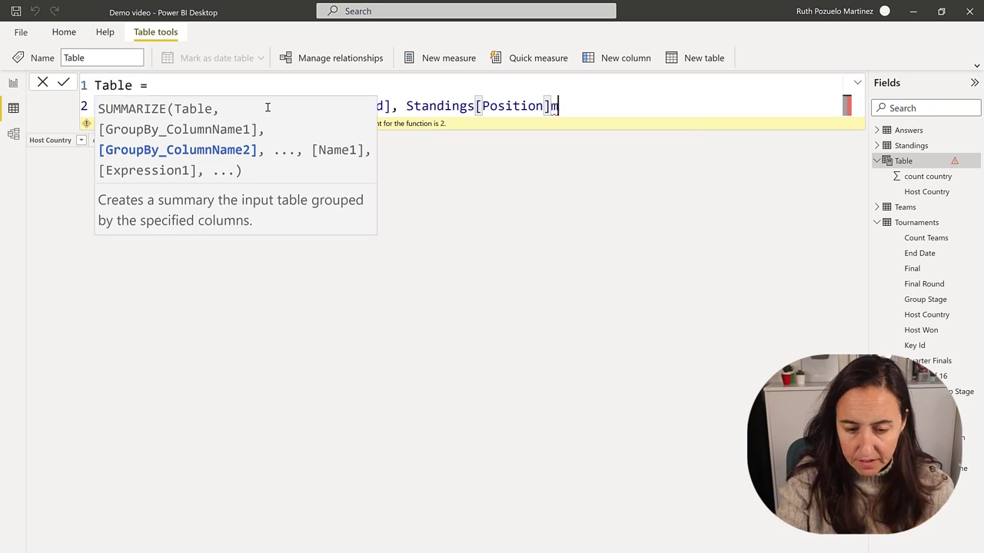
type(", ")
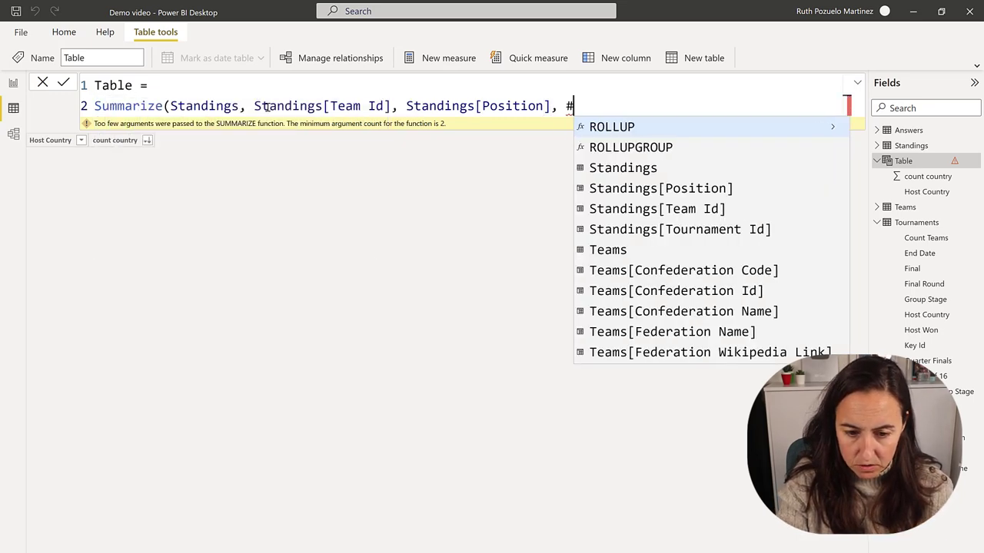
Add count(Standings[Team Id]) as the aggregation expression and close the SUMMARIZE formula
type("count")
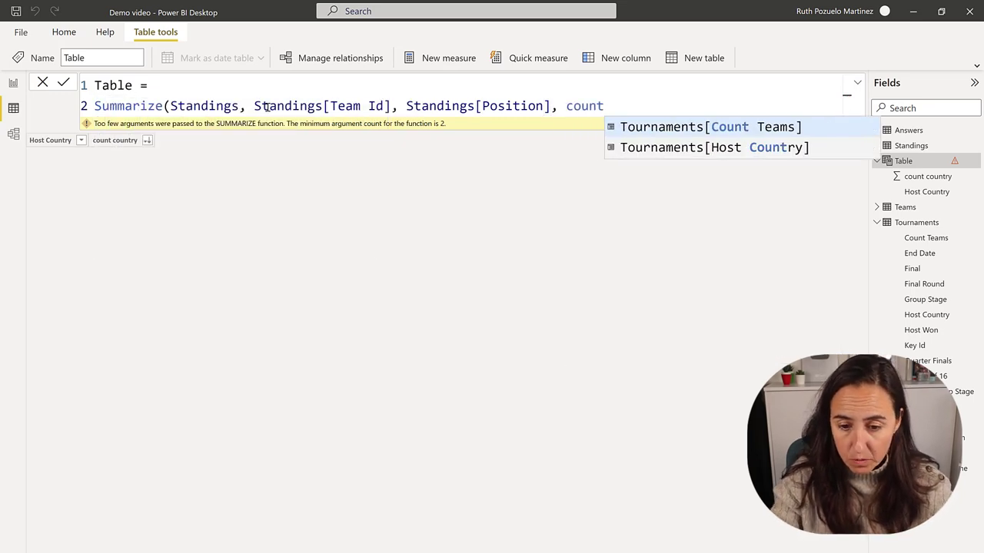
type("(sta")
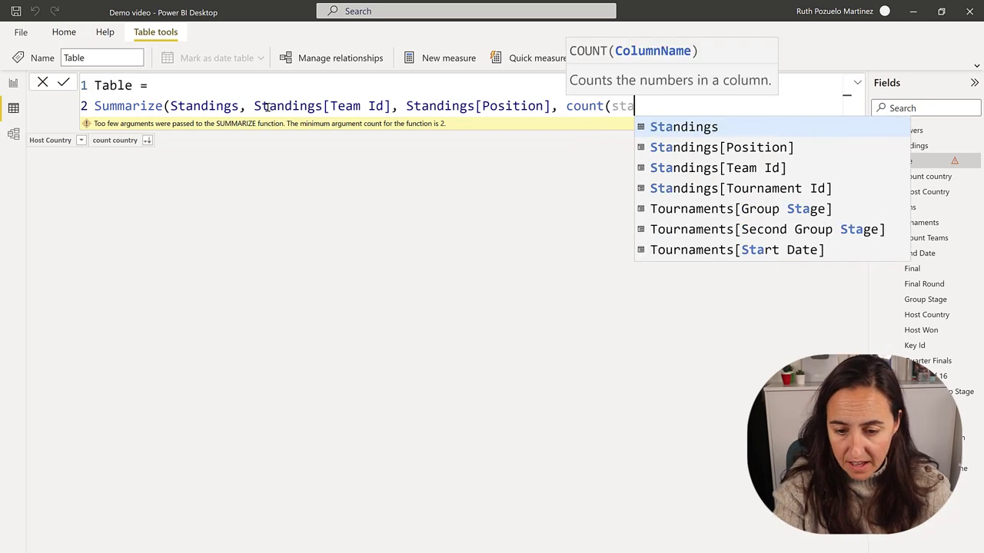
key("Tab")
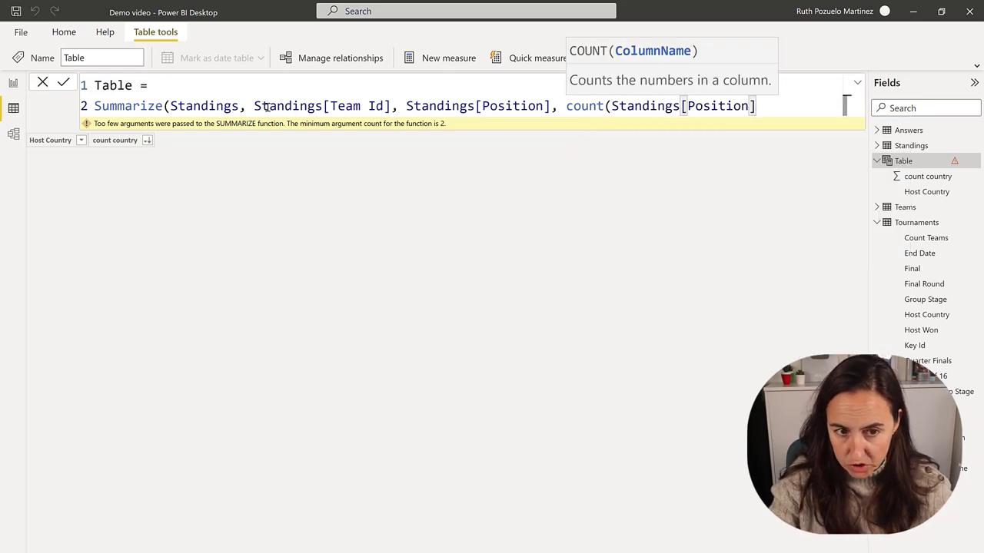
type(")")
key("BackSpace")
key("BackSpace")
key("BackSpace")
key("BackSpace")
key("BackSpace")
key("BackSpace")
key("BackSpace")
key("BackSpace")
key("BackSpace")
key("BackSpace")
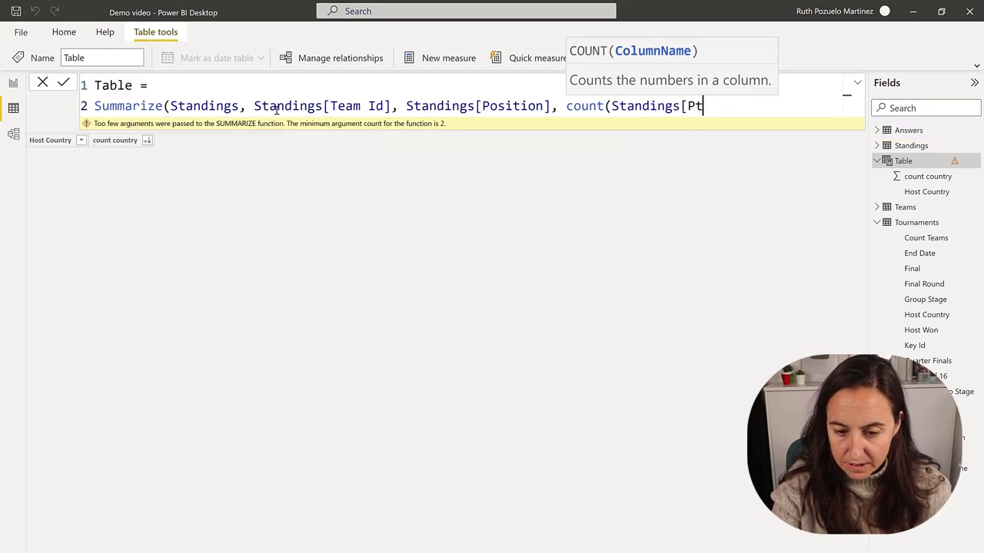
type("te")
key("Tab")
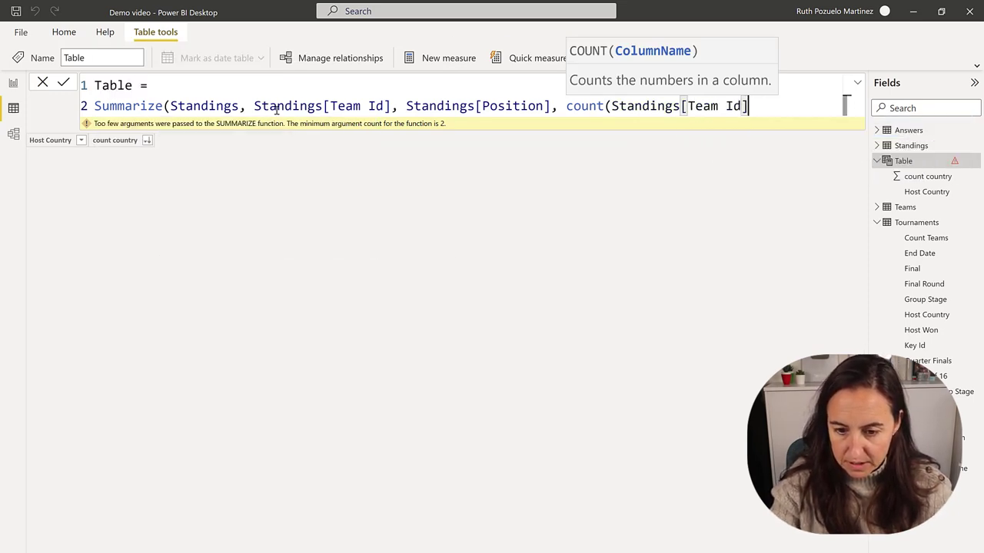
type("))")
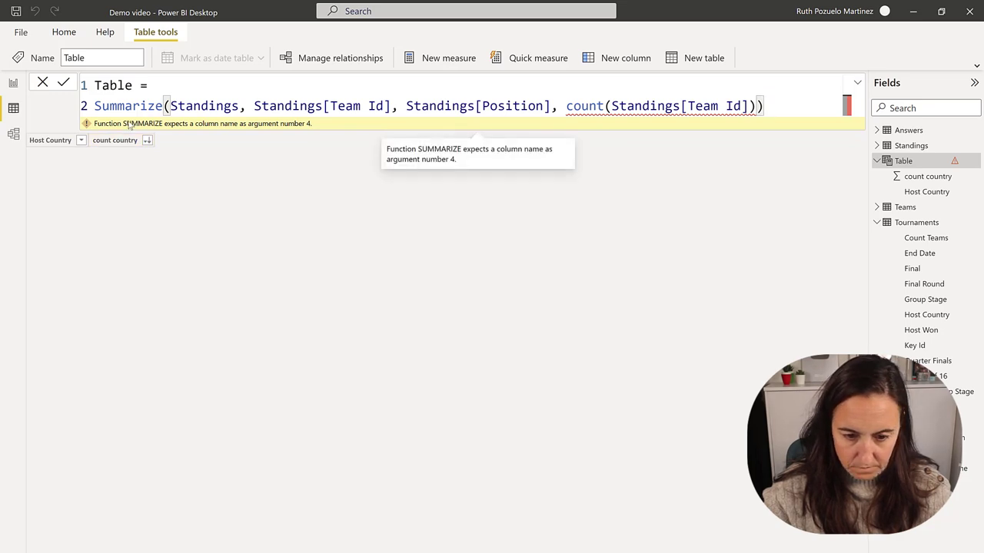
Name the count expression "countTeam" in the SUMMARIZE formula and commit the table definition
left_click(565, 106)
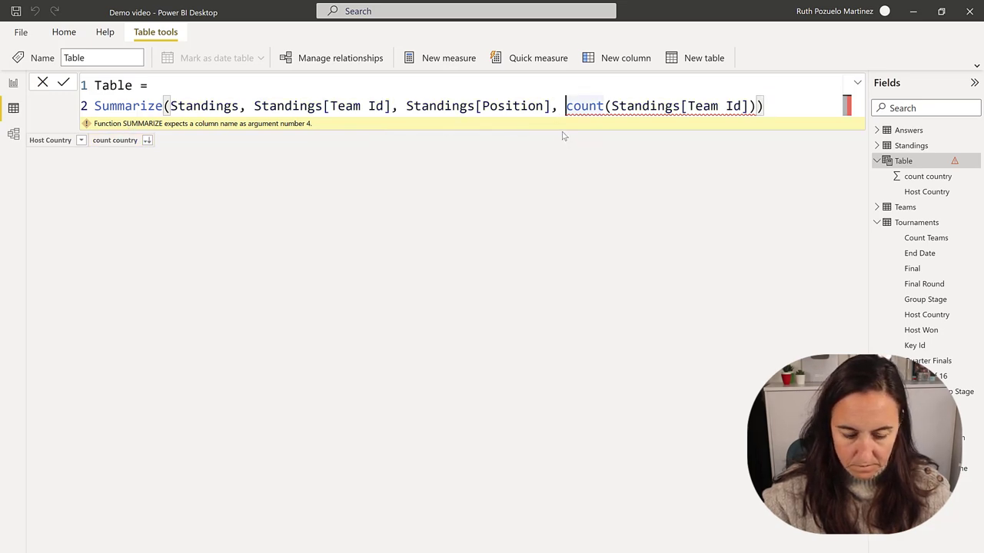
type("\"countTeam\",")
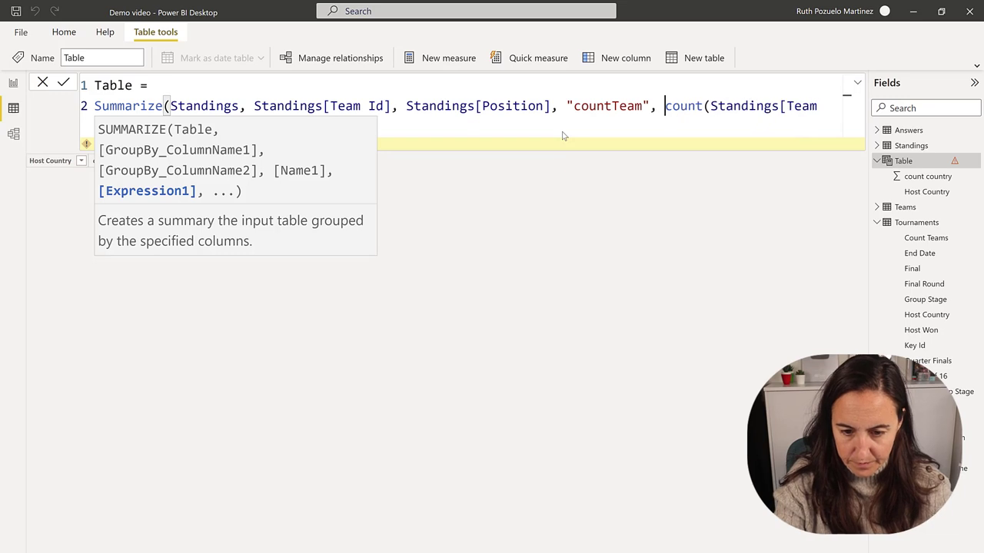
key("Return")
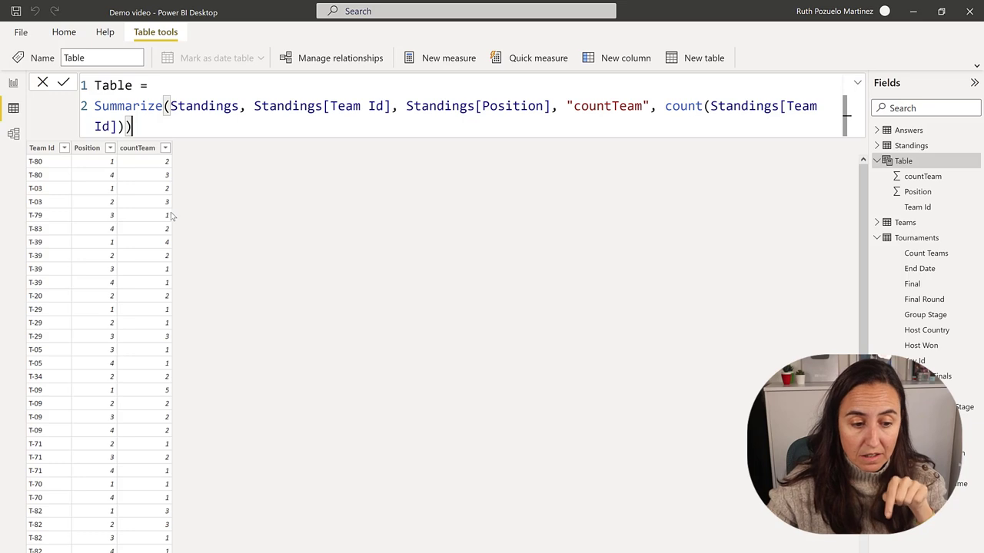
Wrap the SUMMARIZE in a FILTER on Standings[Position]=2, commit it, and sort the table by countTeam in descending order
left_click(182, 88)
key("shift+Return")
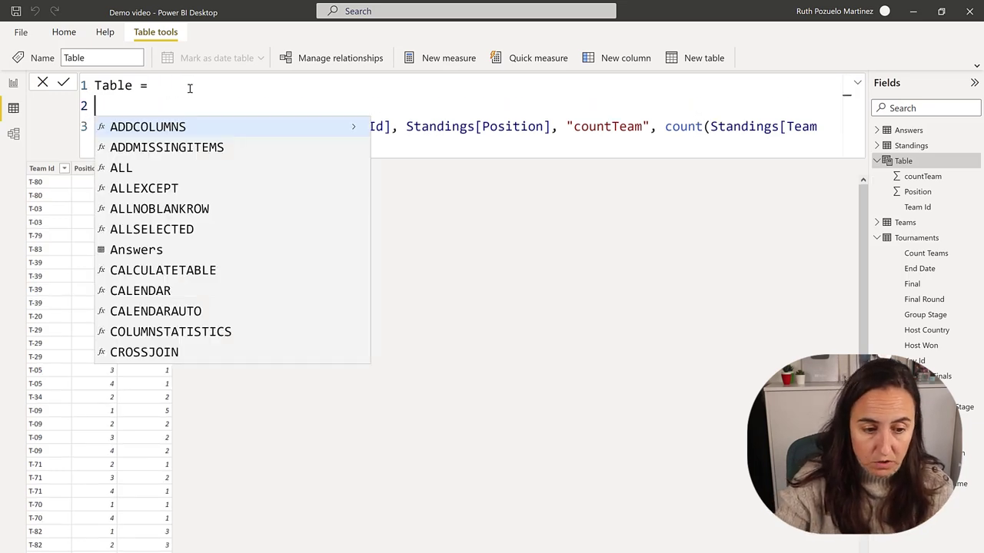
type("FILTER(")
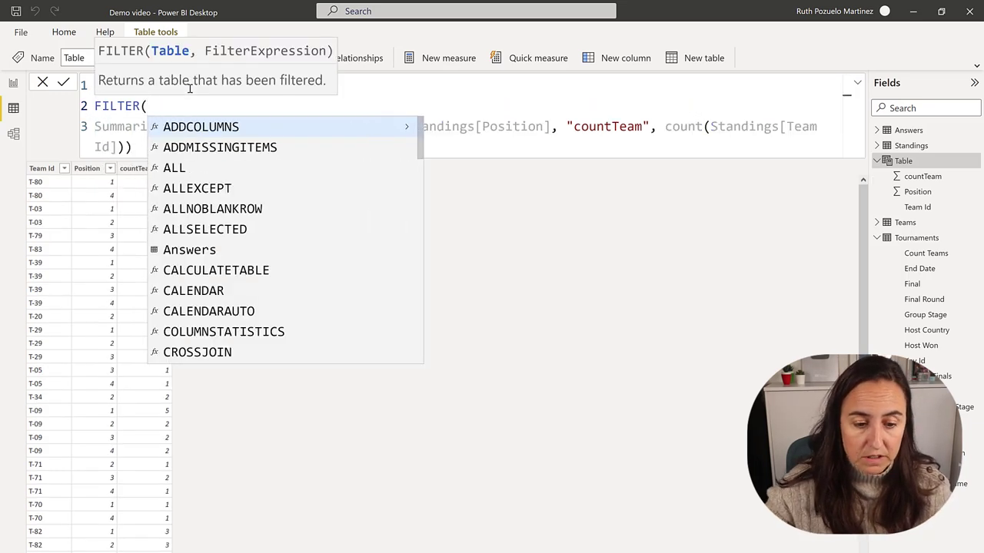
left_click(508, 150)
type(", stan")
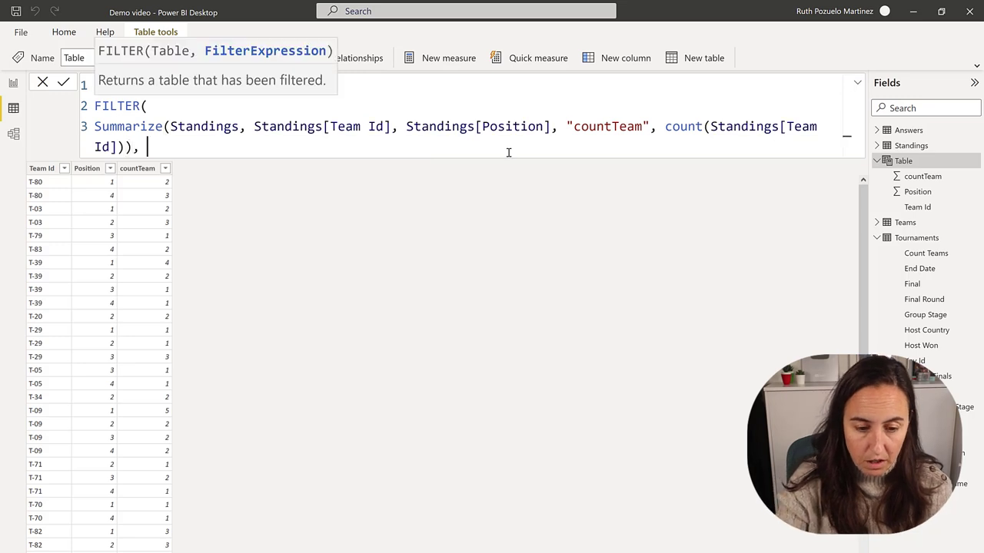
key("Down")
key("Tab")
type("=2)")
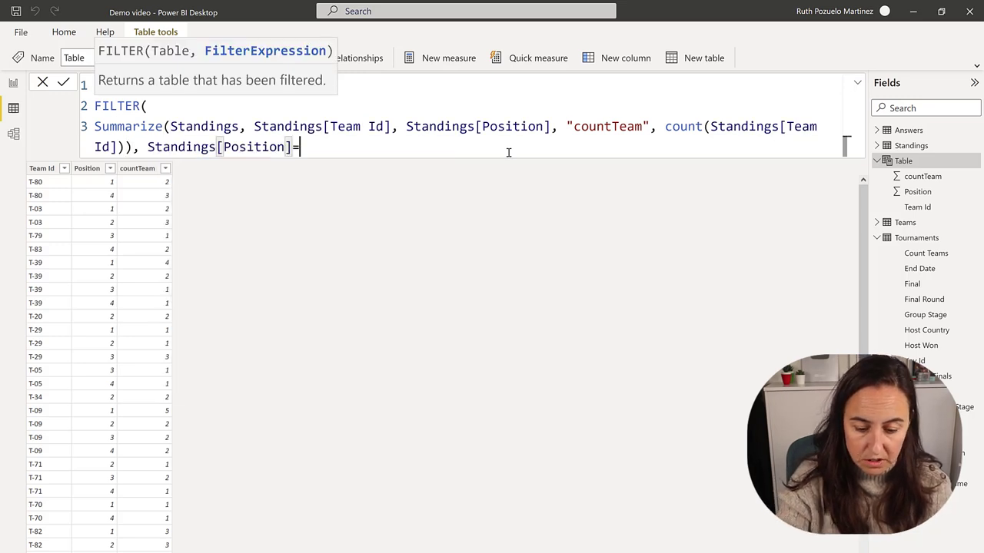
key("Return")
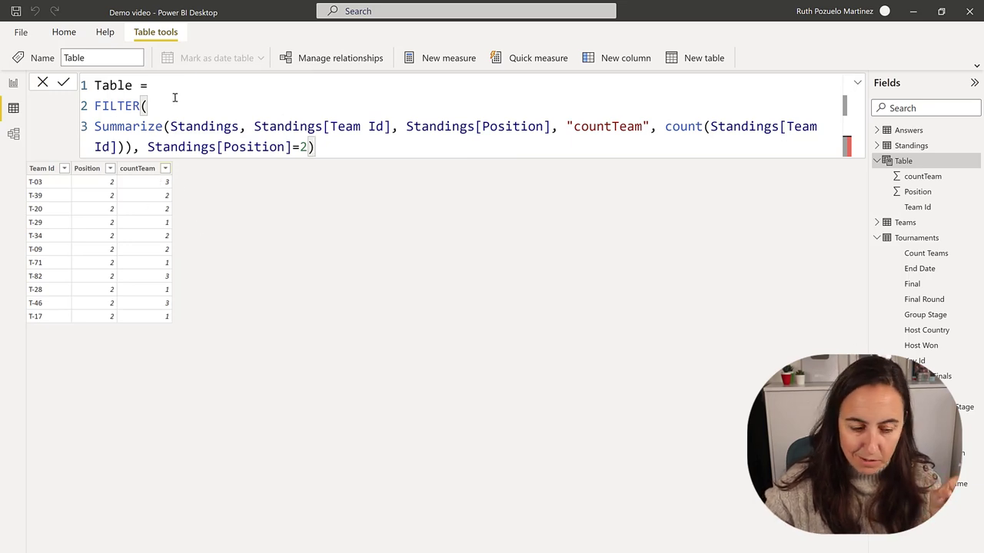
left_click(165, 168)
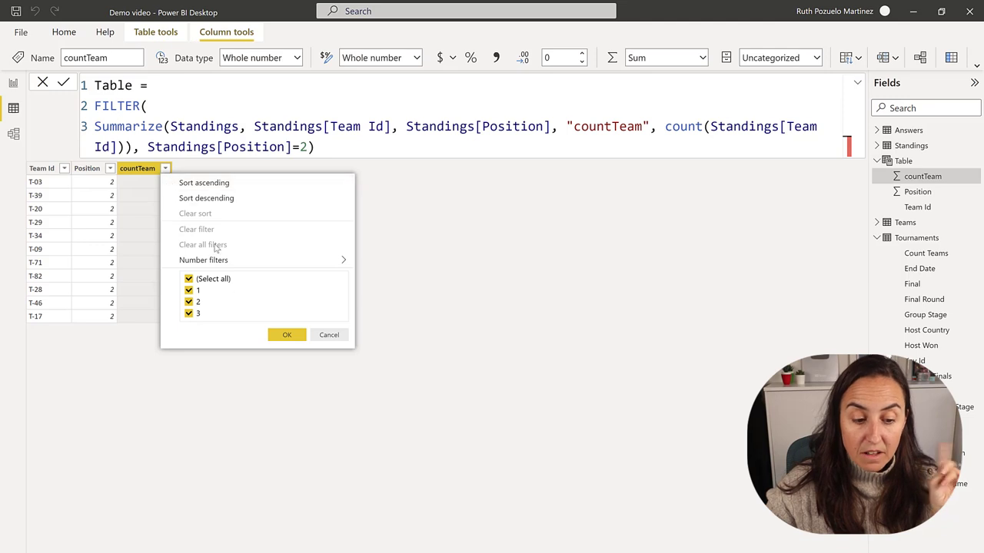
left_click(213, 198)
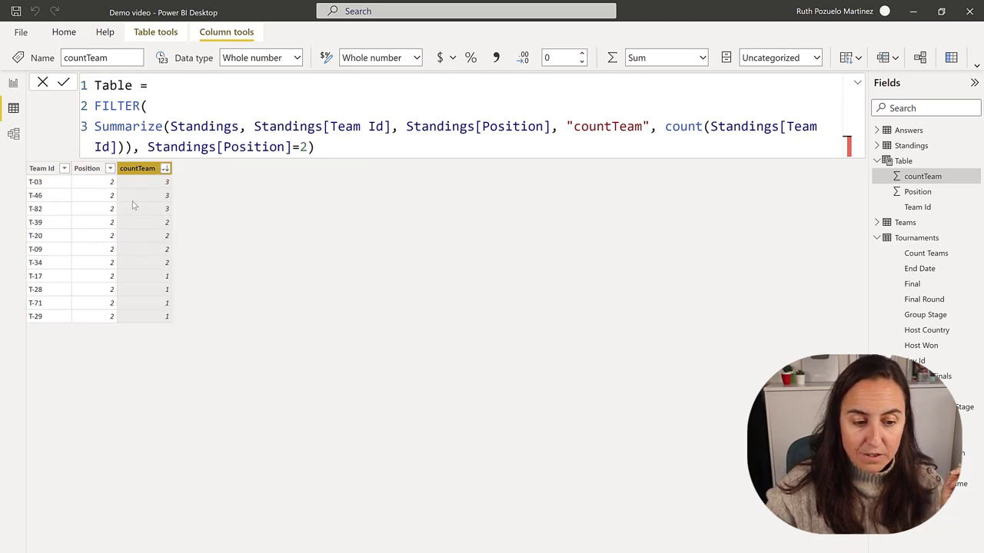
Wrap the FILTER expression in TOPN with an N value of 1, leaving a comma after it for the order-by argument
left_click(204, 84)
key("shift+Return")
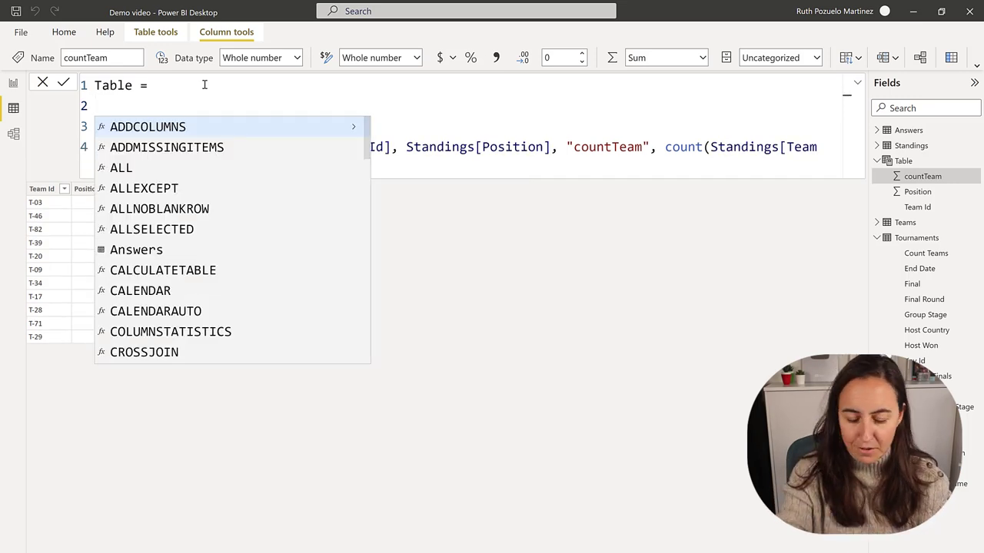
type("top")
key("Tab")
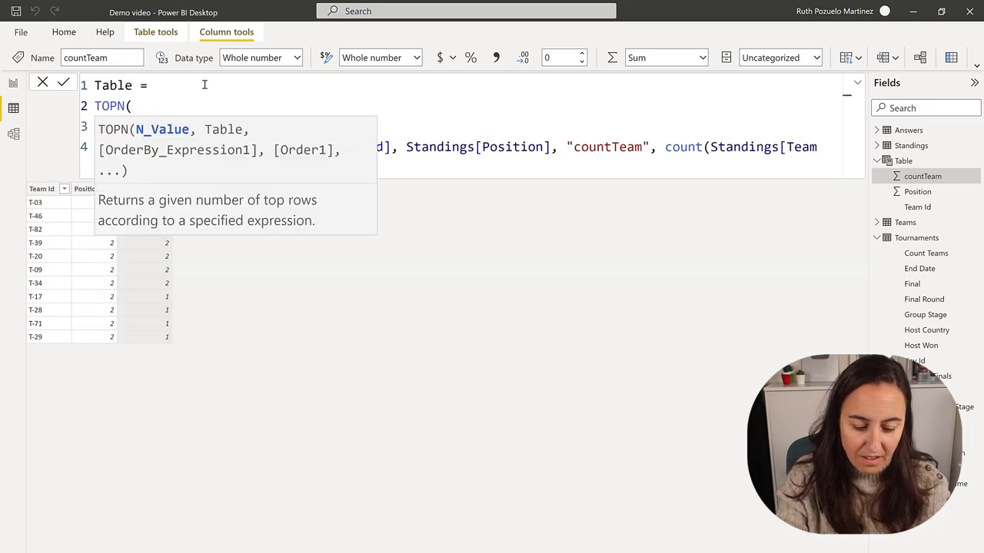
type("1,")
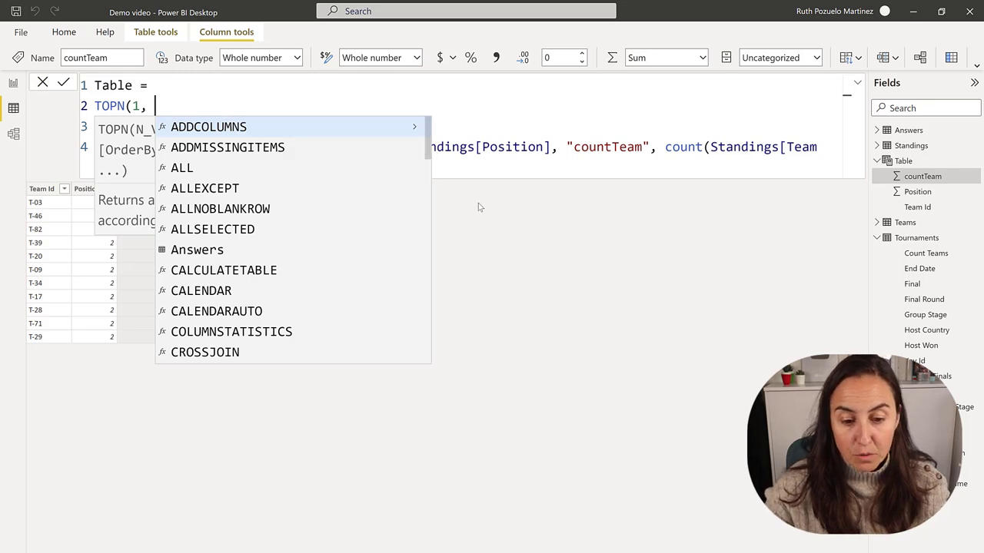
left_click(521, 172)
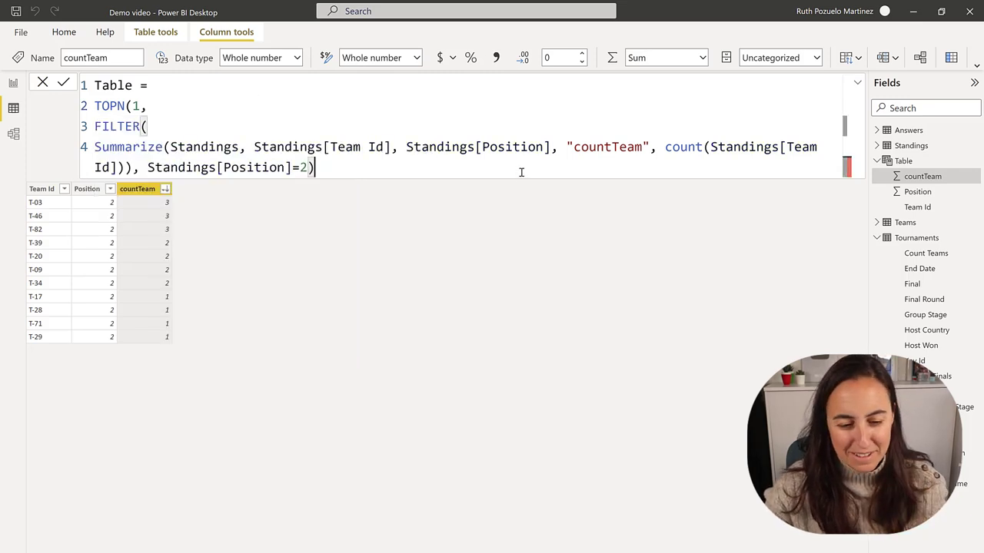
type(",")
key("shift+Return")
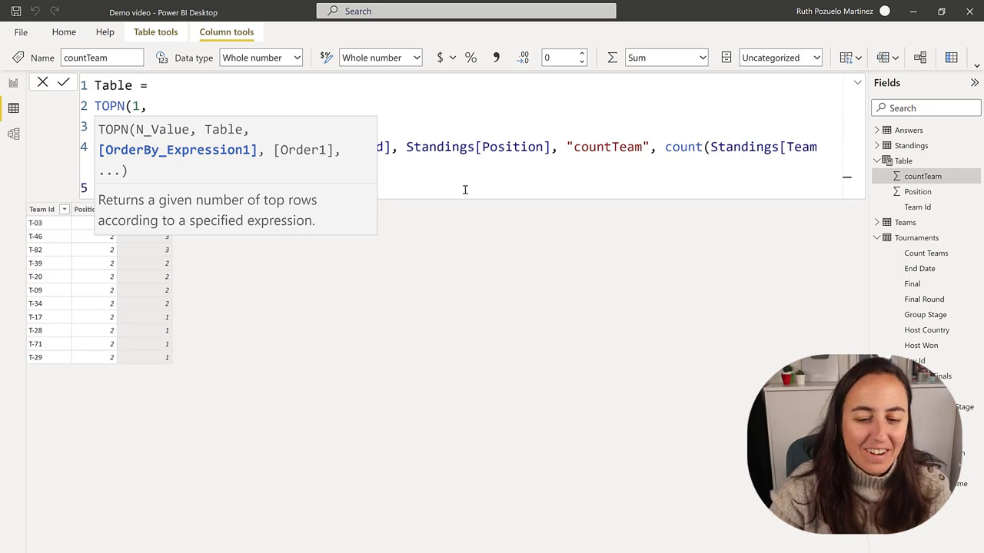
type("Sta")
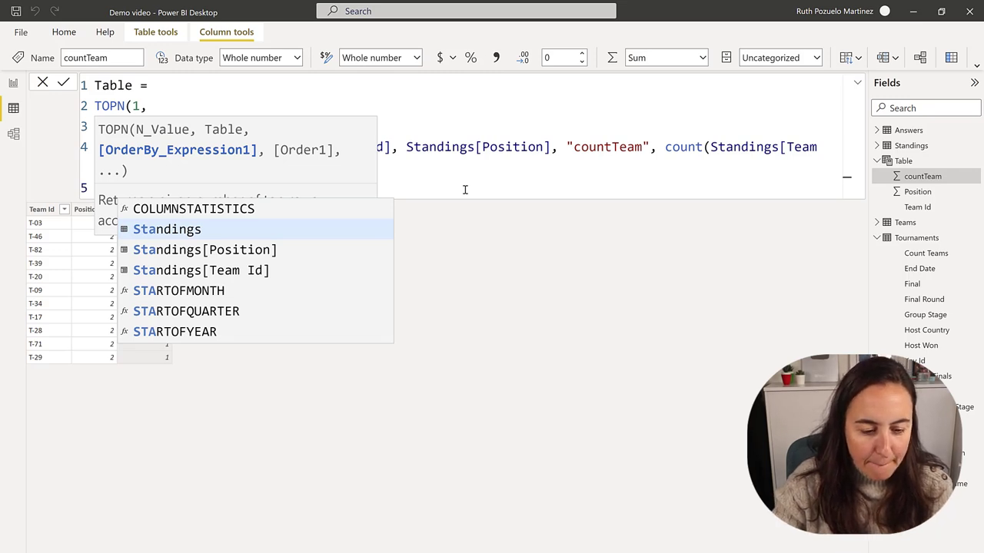
key("BackSpace")
key("BackSpace")
key("BackSpace")
key("BackSpace")
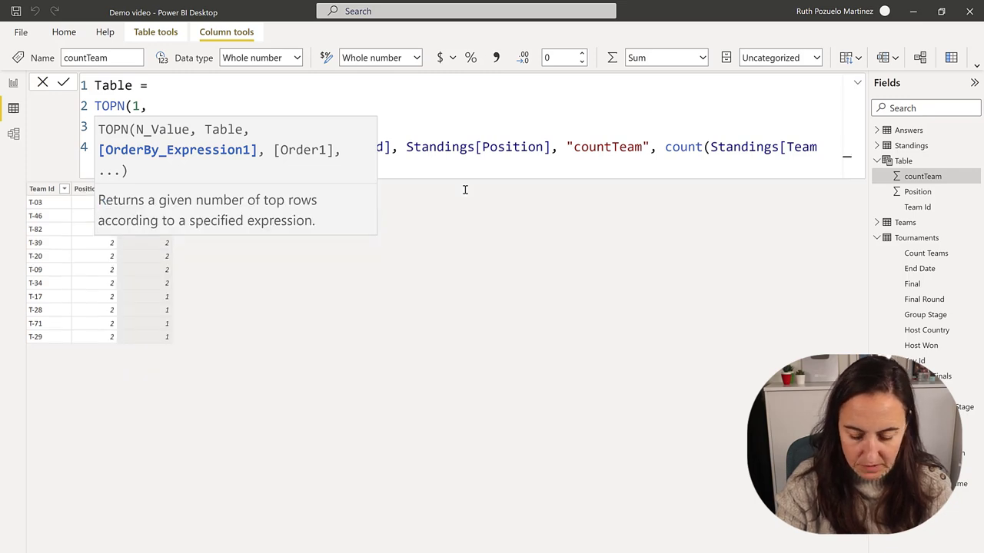
Set [countTeam] as the TOPN order-by expression on a new line, close the formula and commit it
left_click(237, 98)
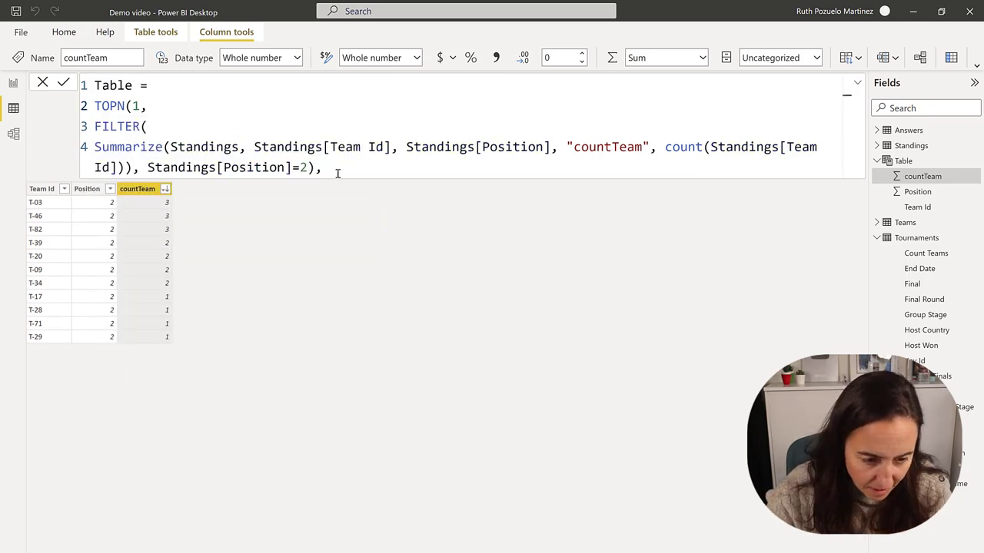
left_click(390, 164)
key("Return")
type("[countTeam]")
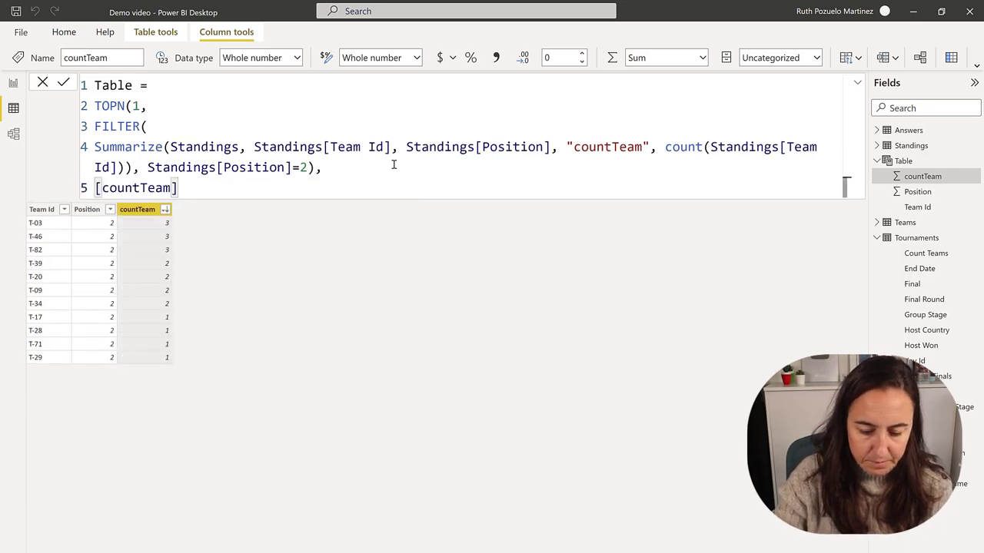
type(")")
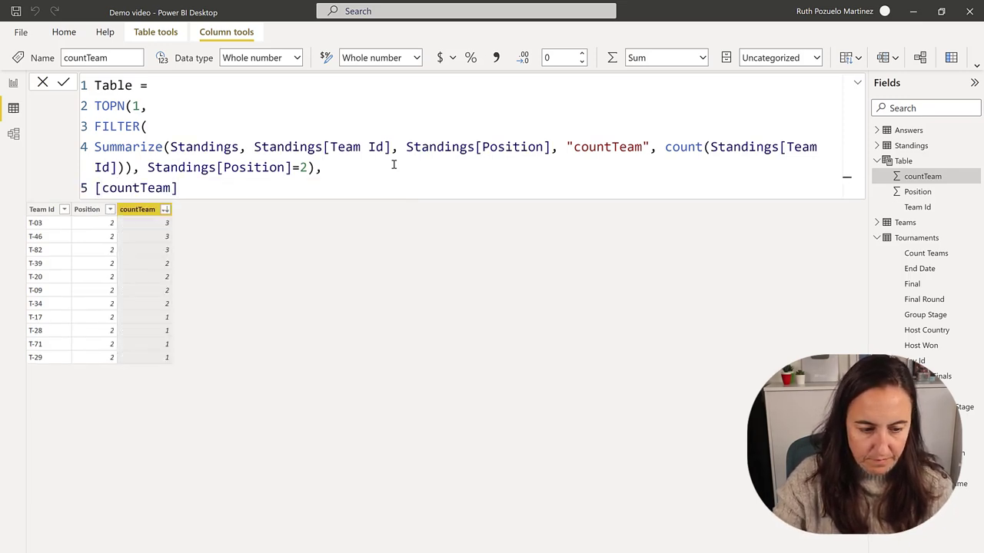
key("Return")
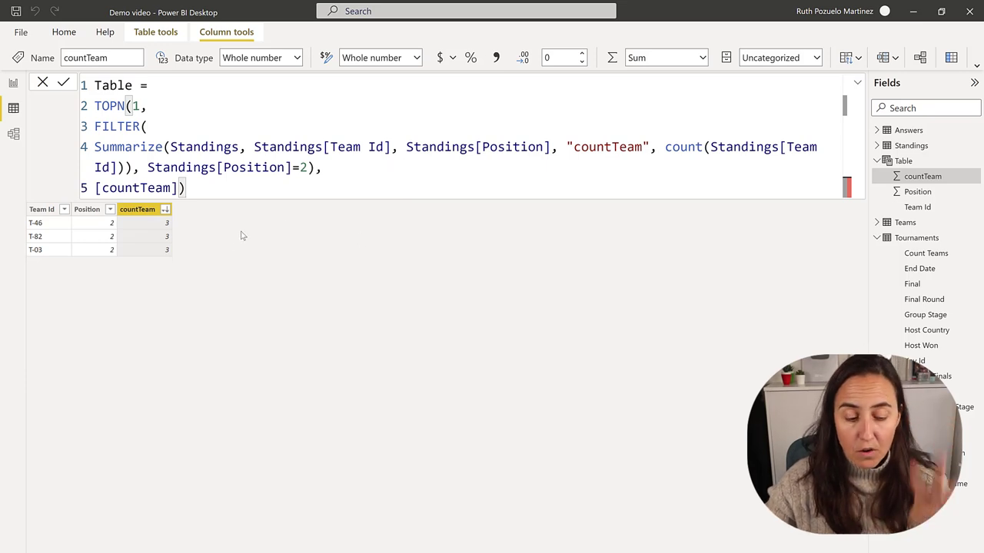
Copy the TOPN expression from the calculated table and create a new measure in the Answers table named Q5
left_click_drag(185, 189, 94, 106)
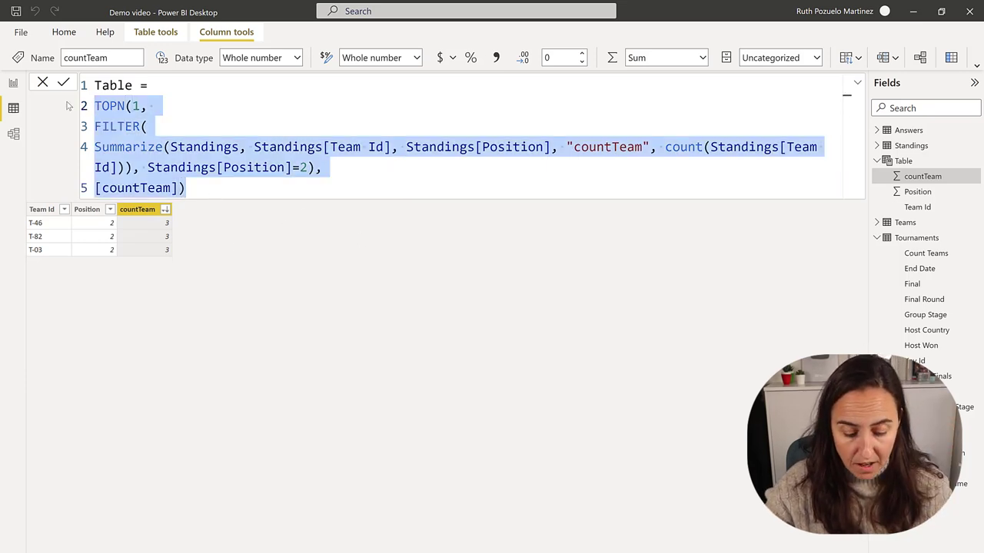
left_click(14, 84)
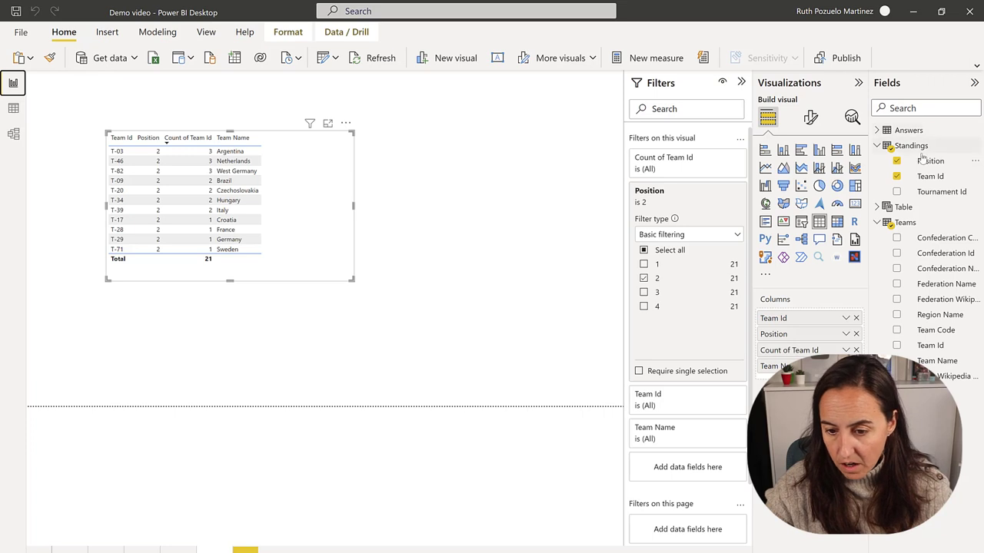
right_click(913, 132)
left_click(873, 141)
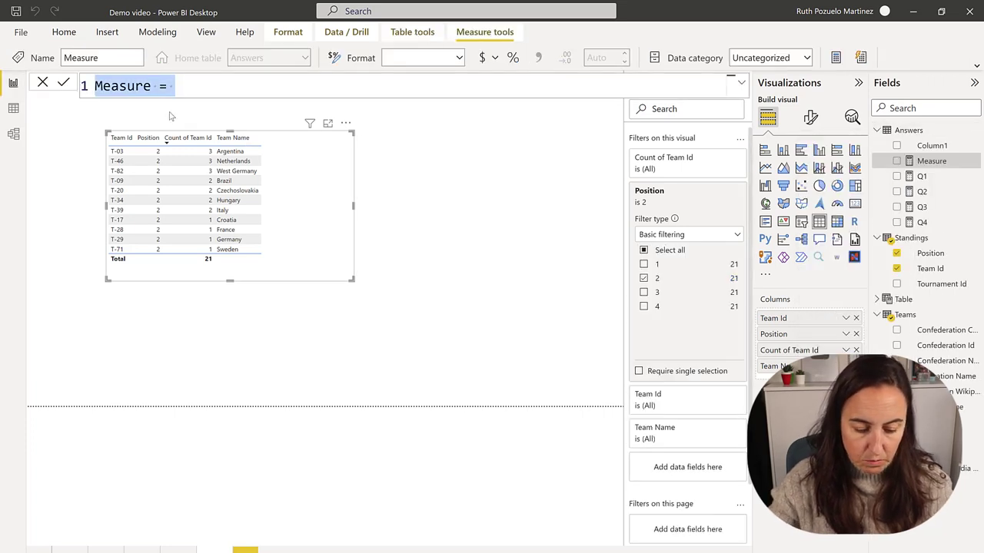
type("Q5 =")
key("shift+Return")
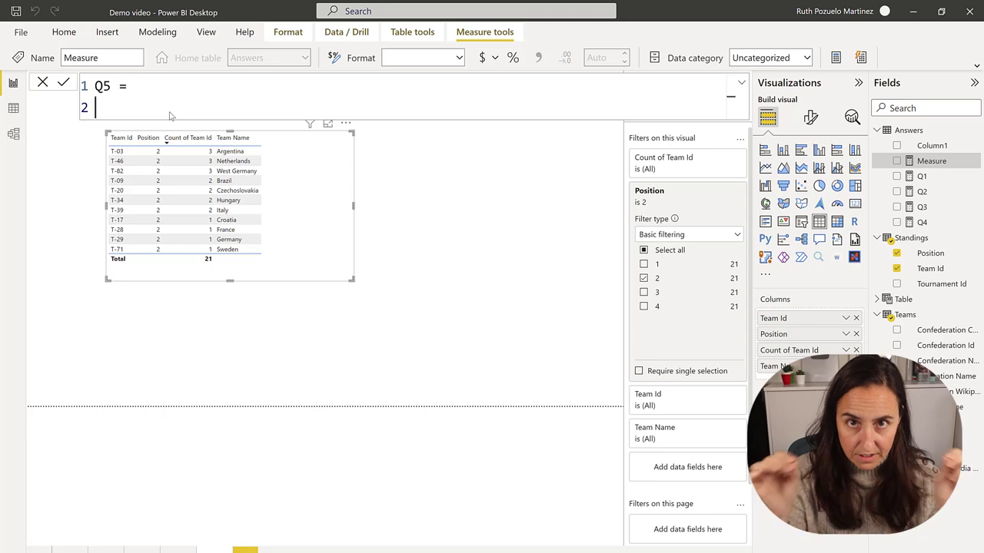
Open a CONCATENATEX function in Q5 and paste the copied TOPN expression as its table argument
type("con")
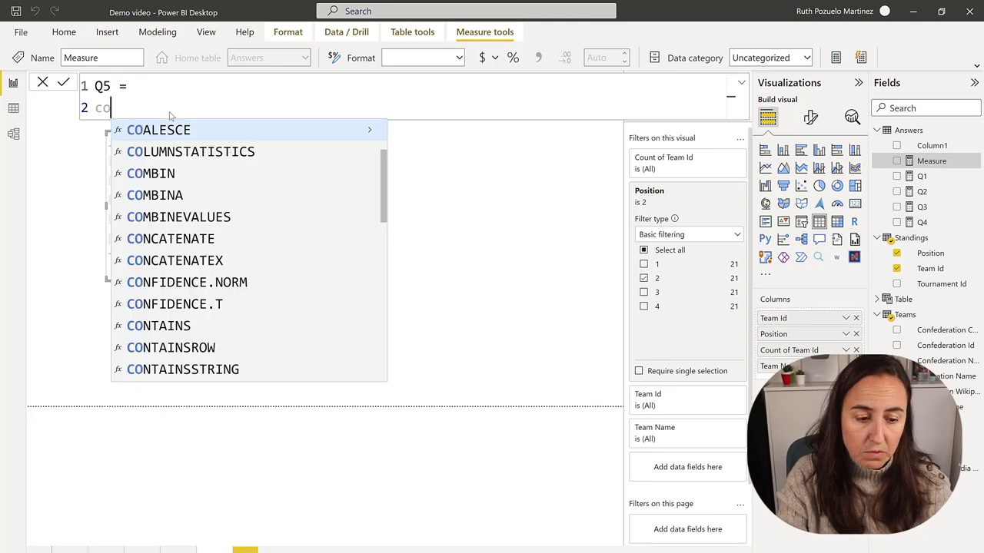
key("Down")
key("Tab")
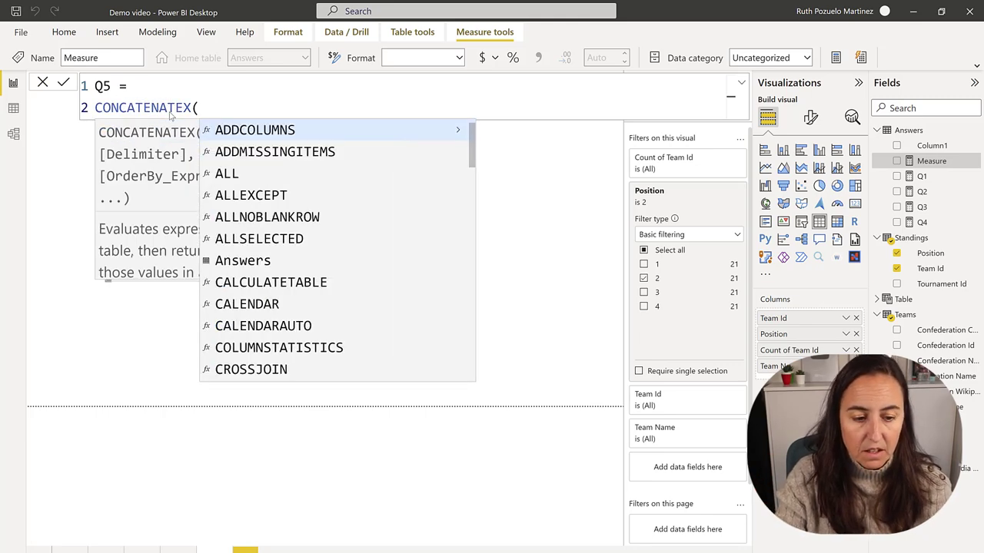
key("shift+Return")
key("ctrl+v")
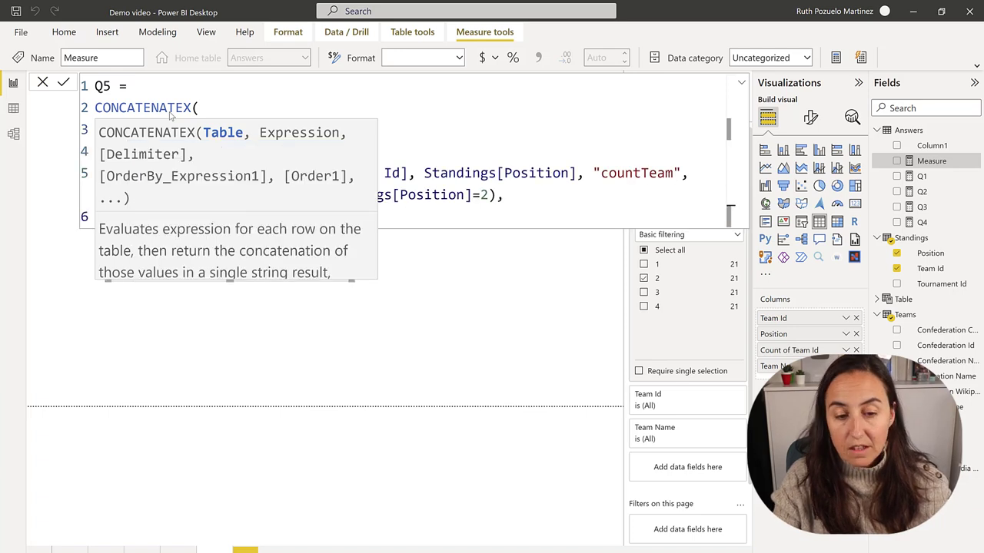
Enter "team" on a new line as the start of the CONCATENATEX expression argument and commit the measure
key("shift+Return")
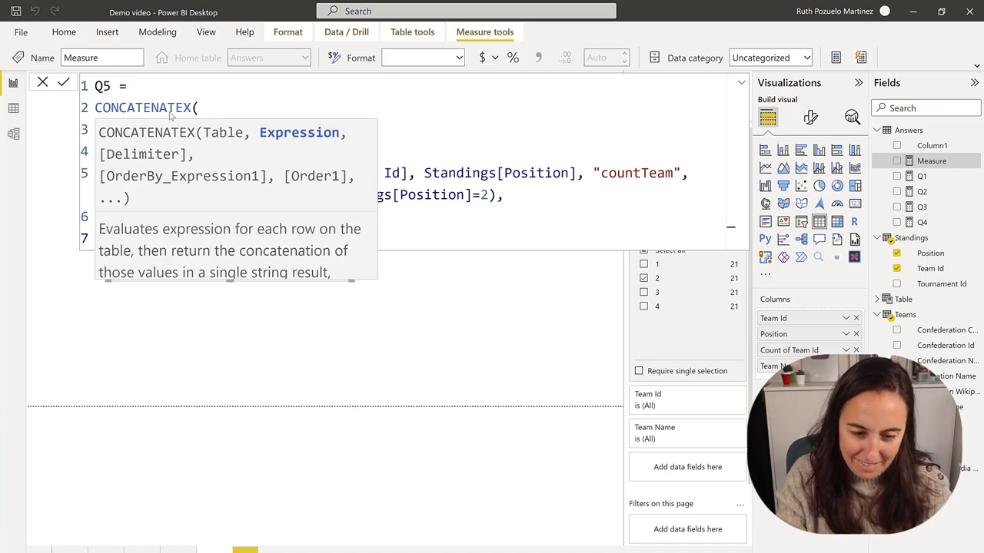
type("team")
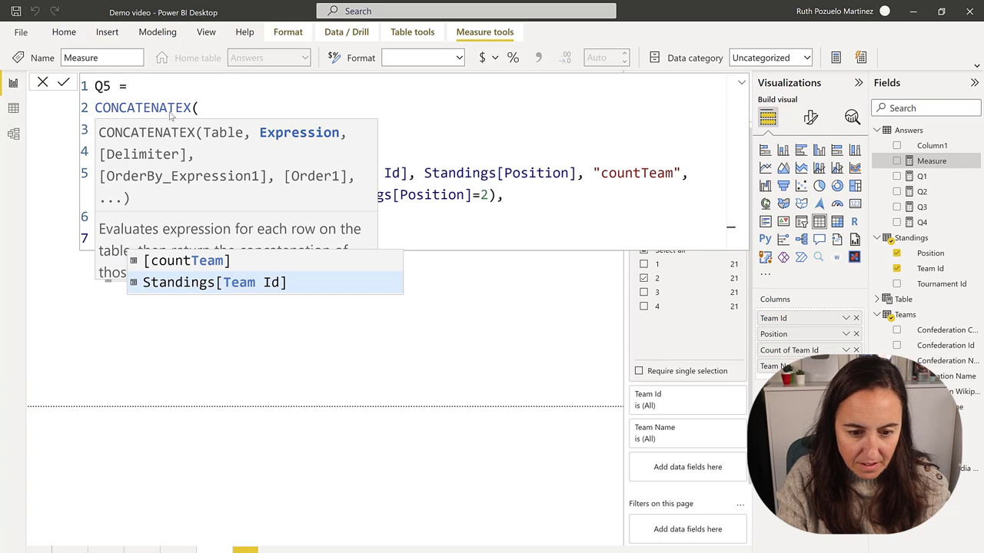
left_click(407, 126)
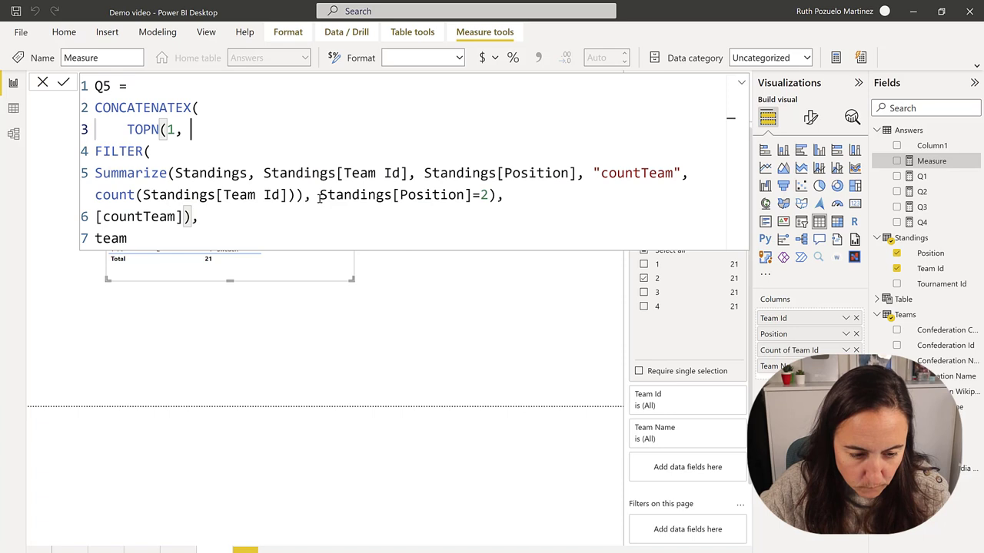
left_click(467, 318)
Add Teams[Team Name] after Standings[Position] in the calculated table's SUMMARIZE and commit the definition
left_click(13, 108)
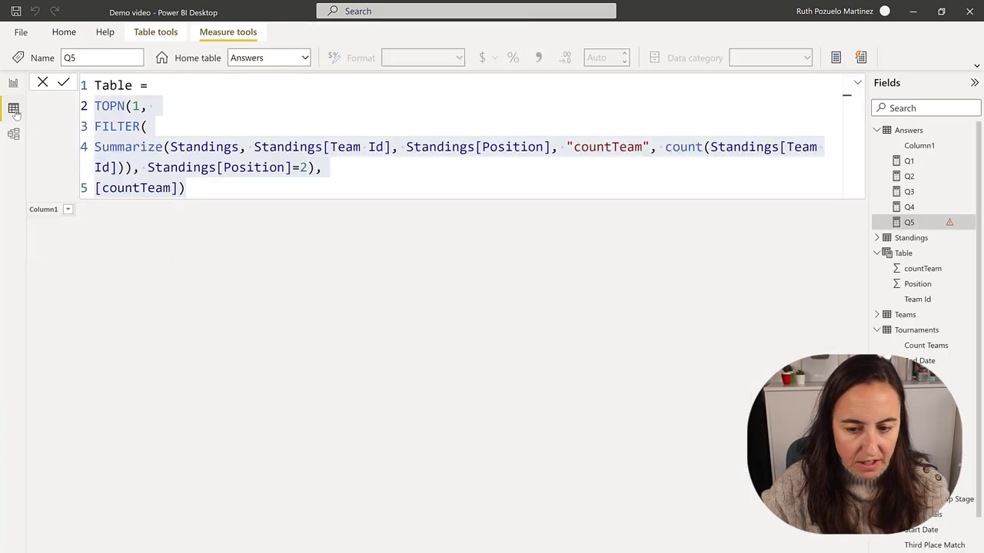
left_click(903, 253)
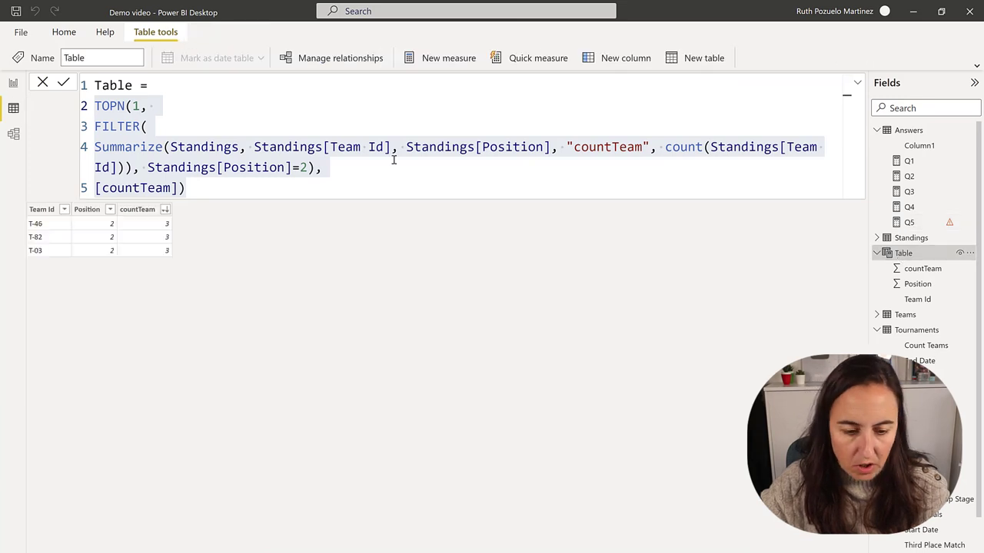
left_click(560, 146)
type("t")
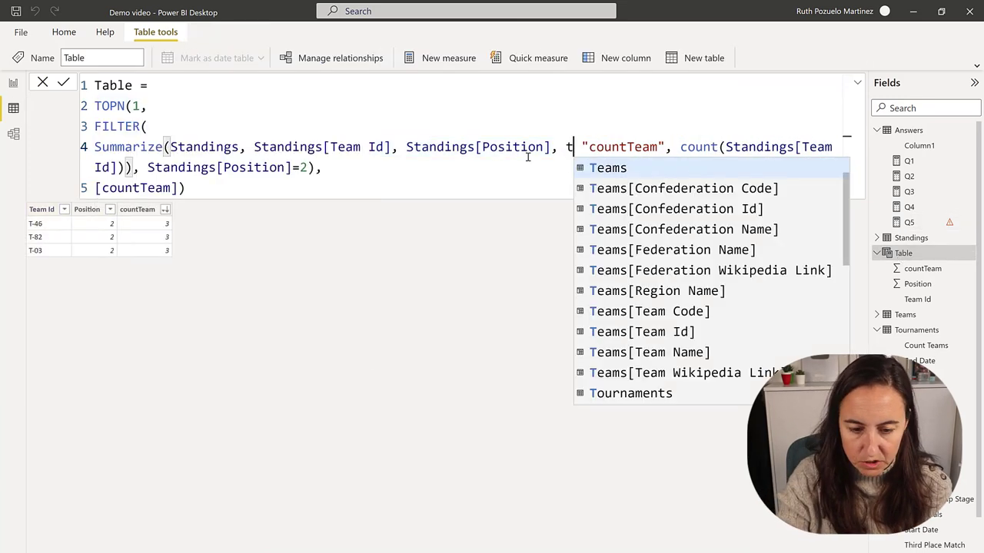
type("eam")
key("Down")
key("Down")
key("Down")
key("Down")
key("Down")
key("Down")
key("Down")
key("Down")
key("Down")
key("Down")
key("Down")
key("Up")
key("Tab")
type(",")
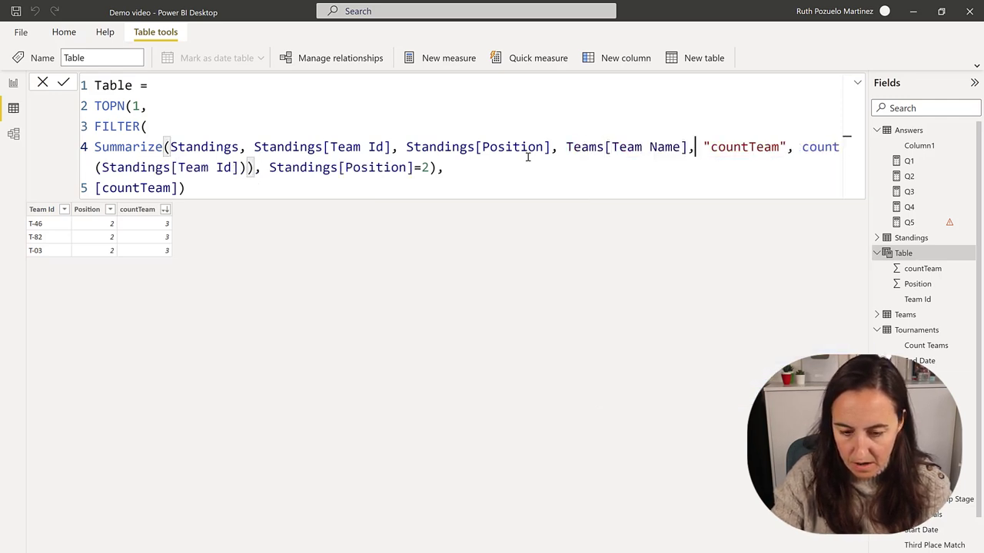
key("Return")
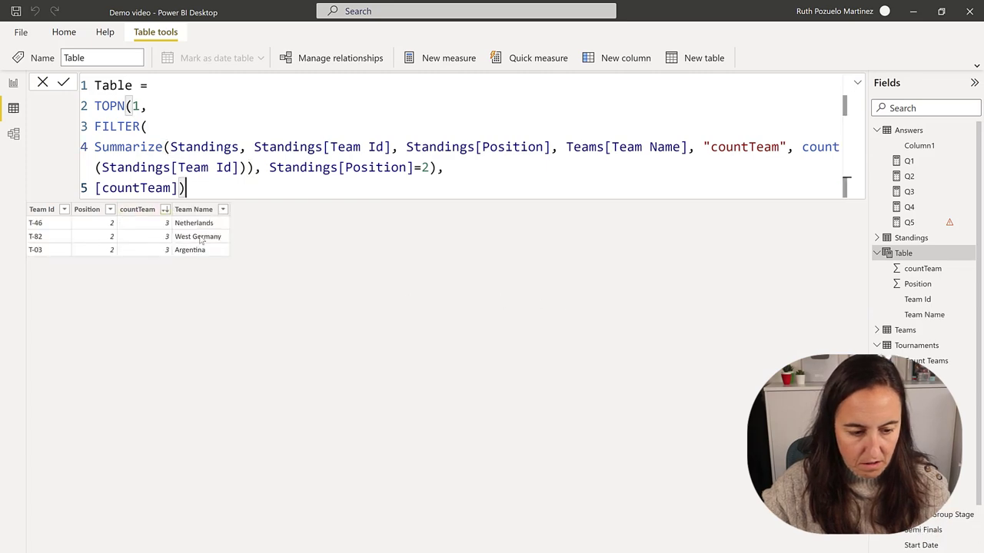
Replace the TOPN expression in measure Q5 with the updated one from the calculated table that includes Teams[Team Name]
left_click_drag(186, 187, 80, 111)
key("ctrl+c")
left_click(13, 82)
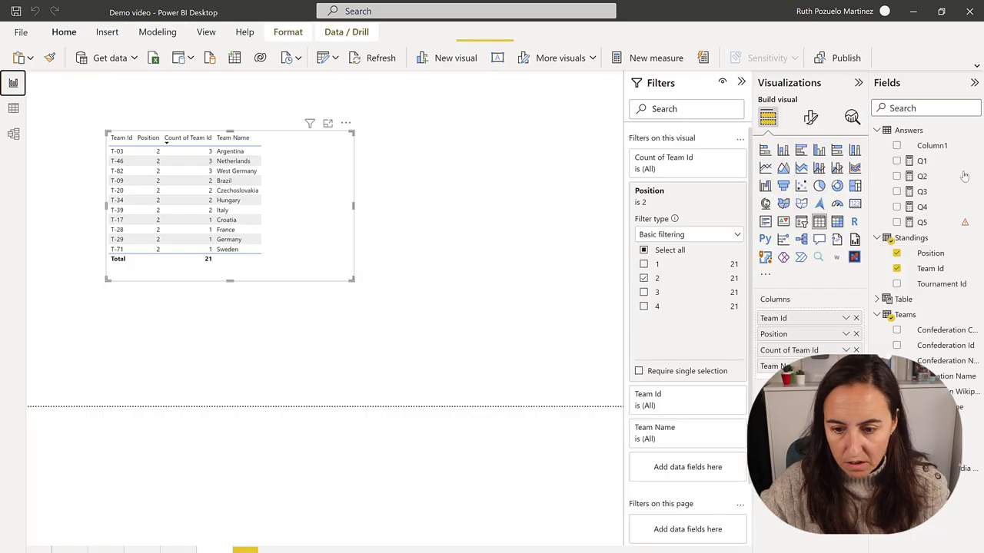
left_click(921, 223)
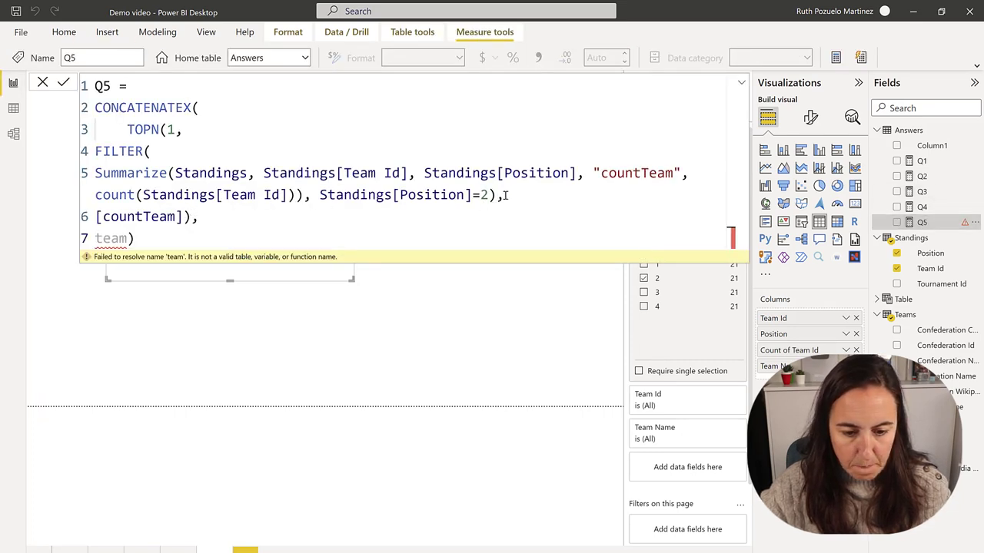
left_click_drag(498, 195, 99, 146)
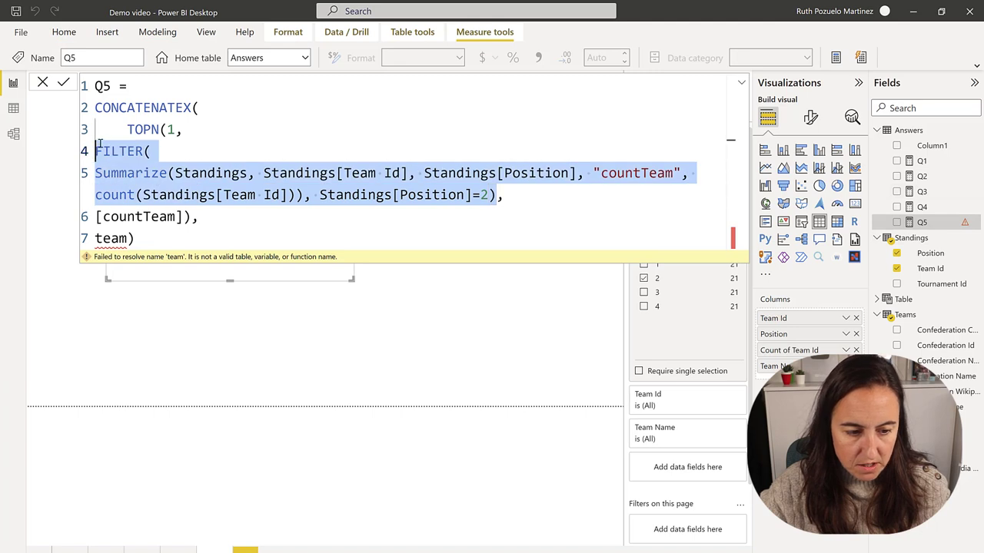
left_click_drag(191, 217, 71, 135)
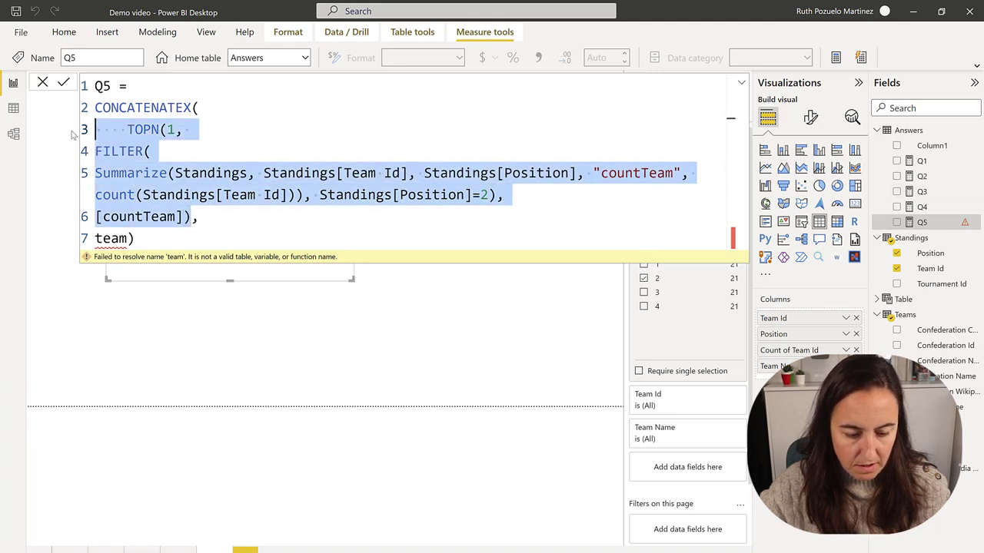
key("ctrl+v")
Complete the CONCATENATEX expression as Teams[Team Name] and set its delimiter to ", "
left_click(149, 235)
key("BackSpace")
key("Down")
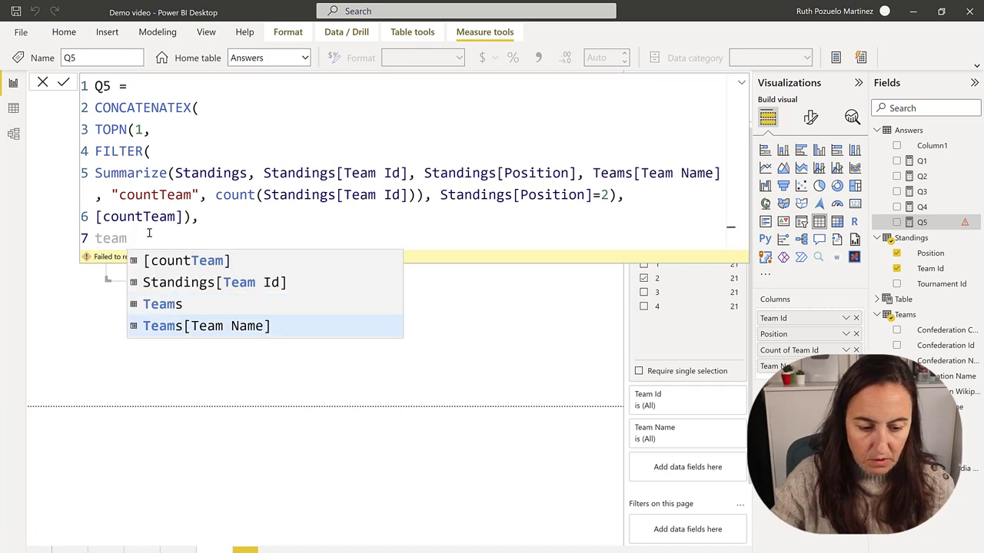
key("Tab")
type(",")
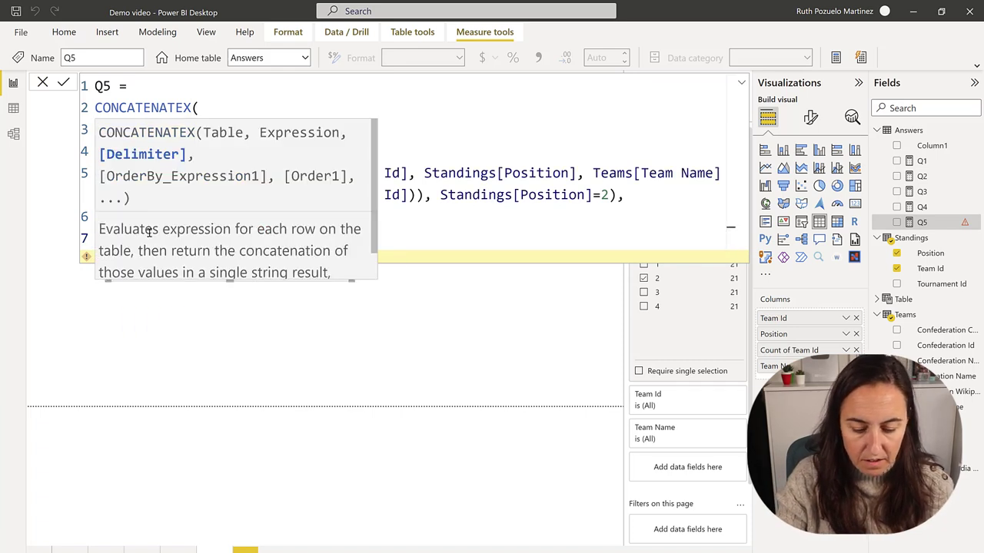
type(",")
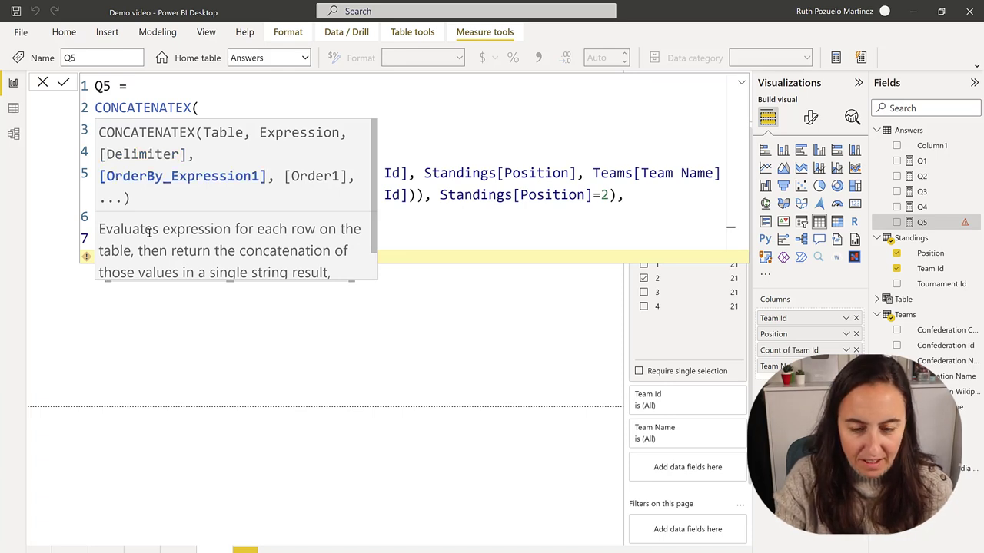
Set Teams[Team Name] as the CONCATENATEX order-by expression, close the formula and commit Q5
type("T")
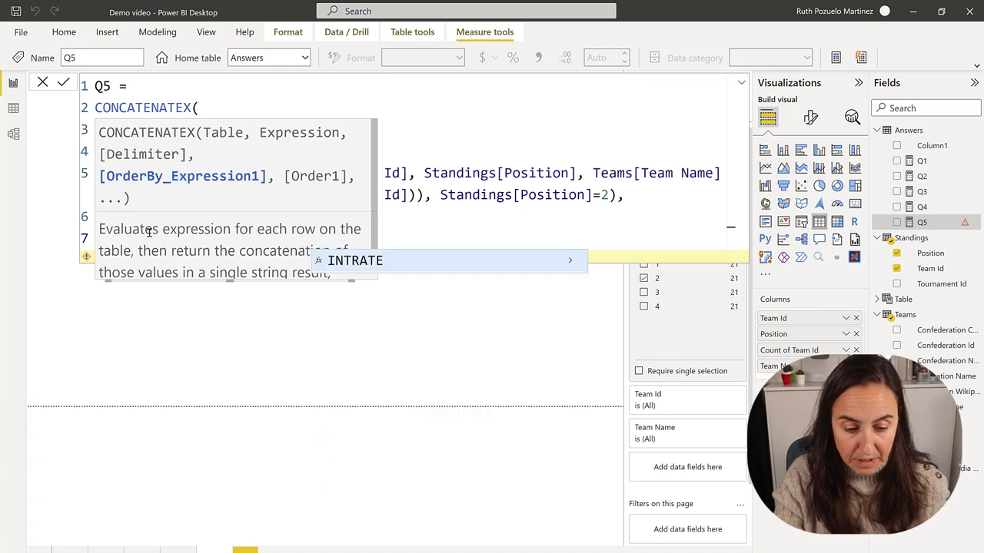
key("BackSpace")
key("BackSpace")
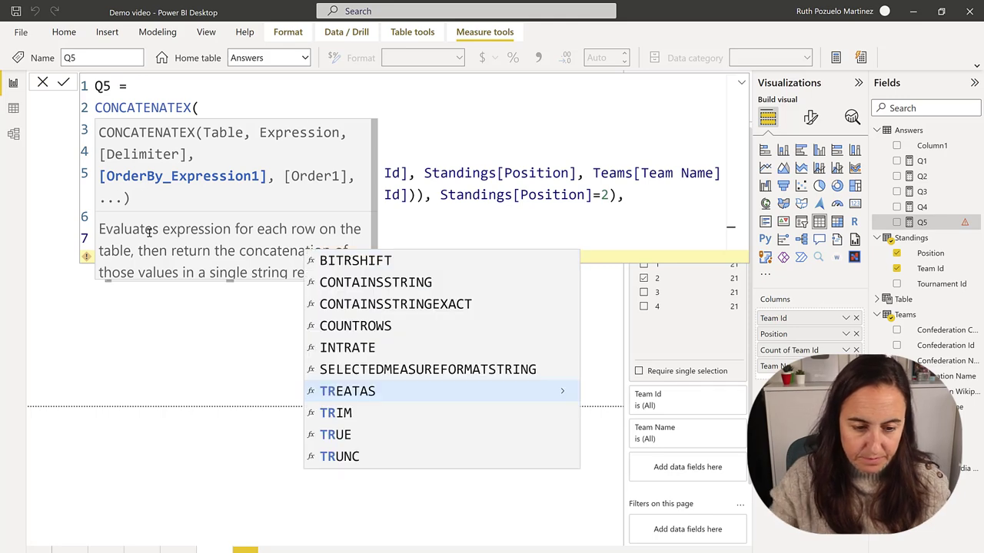
key("Escape")
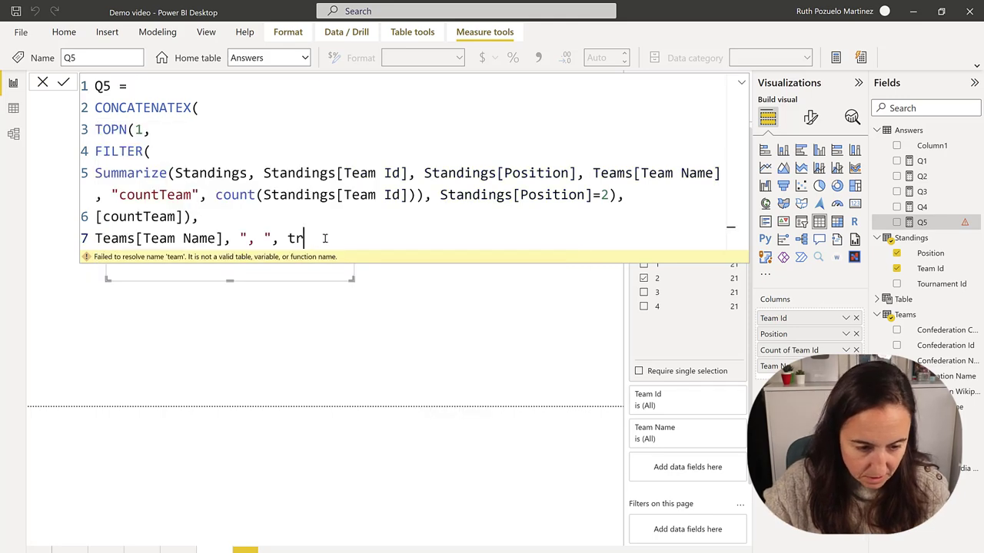
key("BackSpace")
type("eam")
key("Down")
key("Tab")
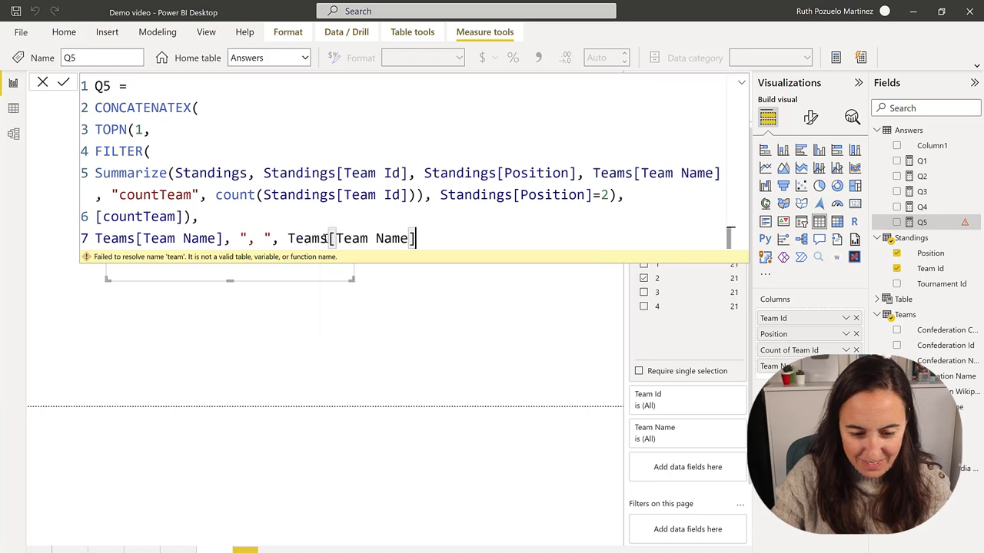
type(")")
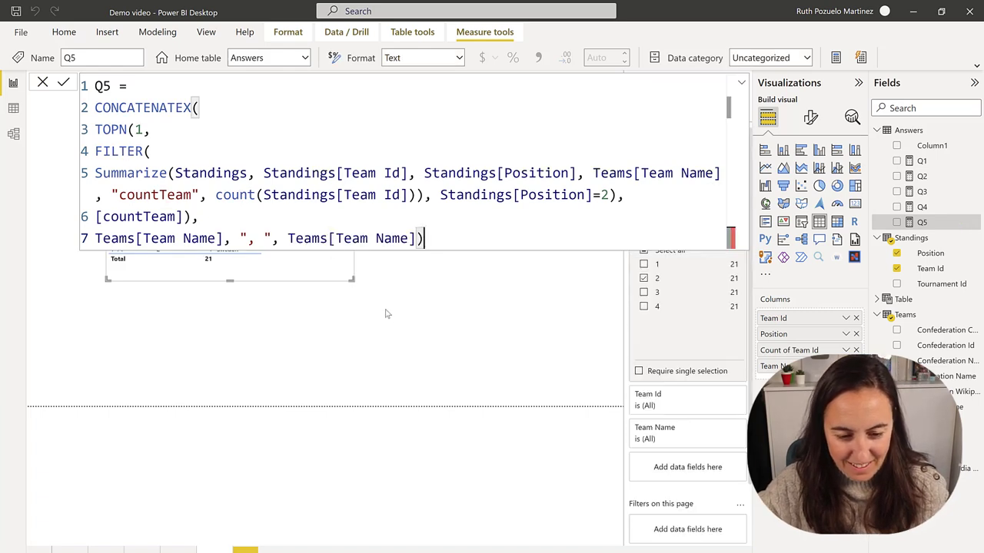
Add measure Q5 to the report canvas as a card visual beside the standings table and adjust its position
left_click(741, 83)
left_click_drag(922, 222, 505, 194)
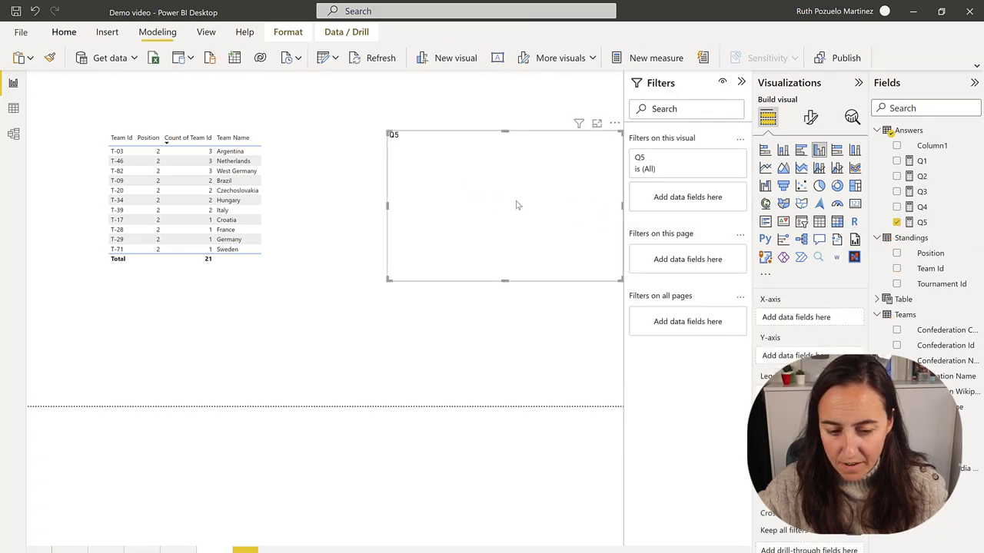
left_click(855, 204)
left_click_drag(565, 250, 521, 250)
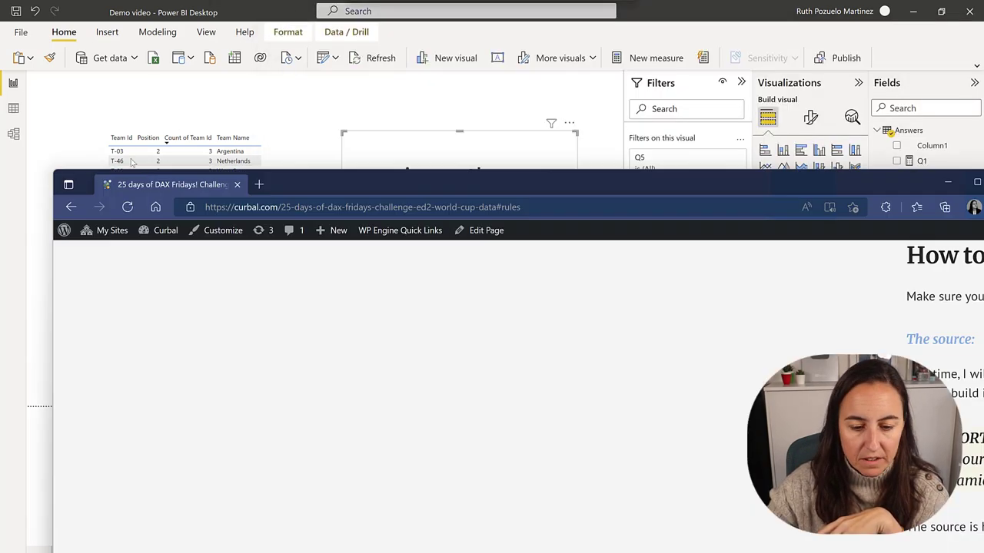
Switch to the browser, maximize it and find the section on how others answered and the leaderboards
left_click_drag(326, 171, 326, 122)
double_click(329, 133)
scroll(472, 440, "down", 15)
scroll(471, 439, "down", 20)
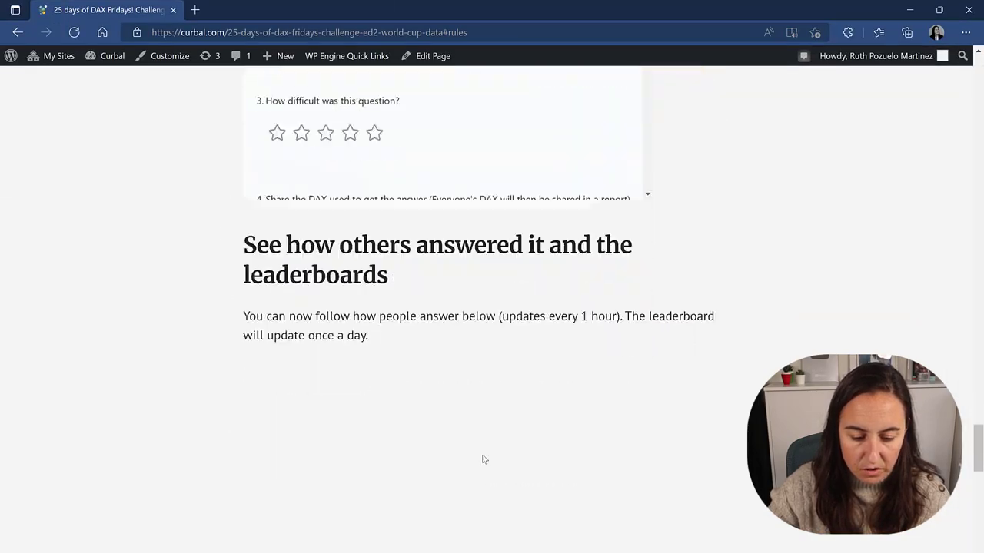
scroll(697, 443, "up", 10)
scroll(699, 441, "up", 6)
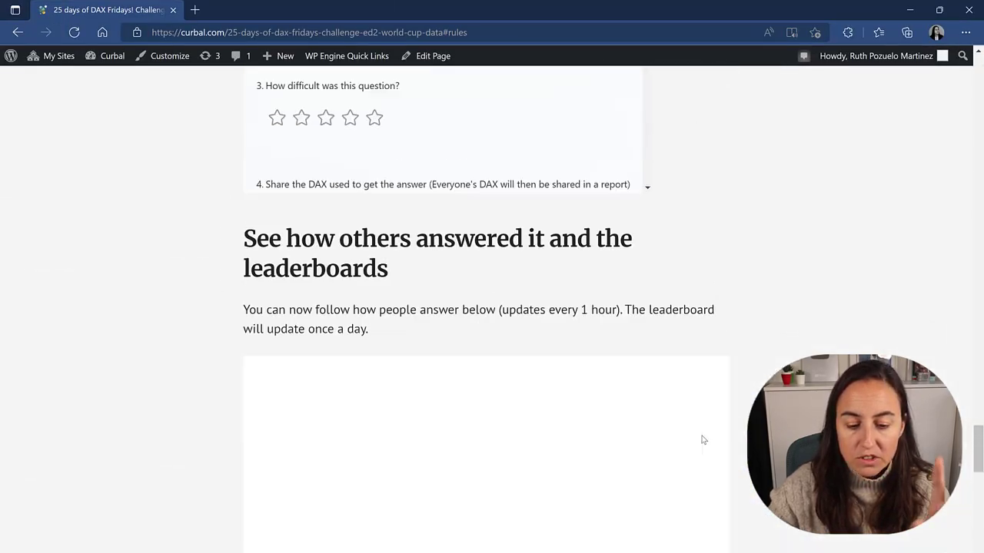
scroll(700, 440, "down", 3)
scroll(542, 444, "up", 1)
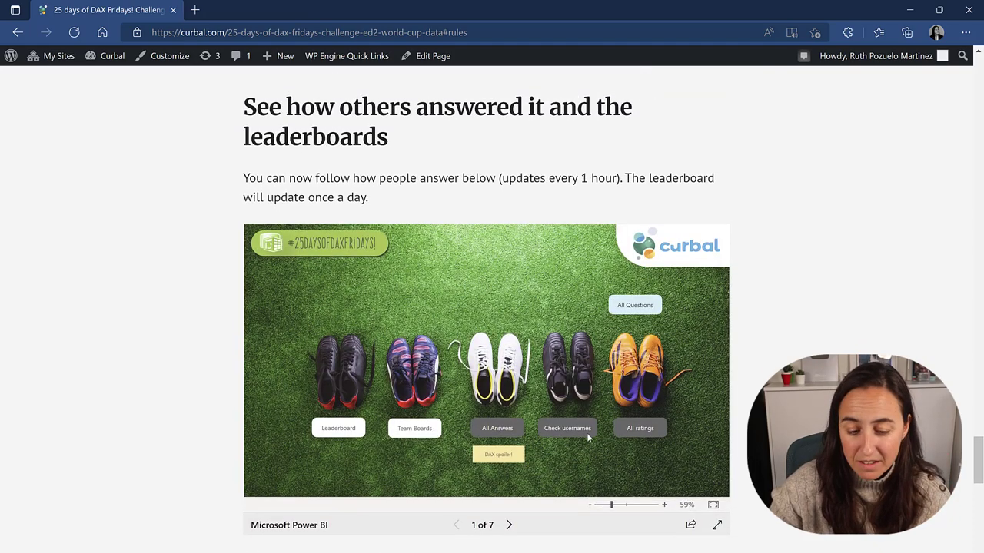
Open the DAX spoiler page of the embedded report in full screen and examine the submitted DAX expressions
left_click(498, 453)
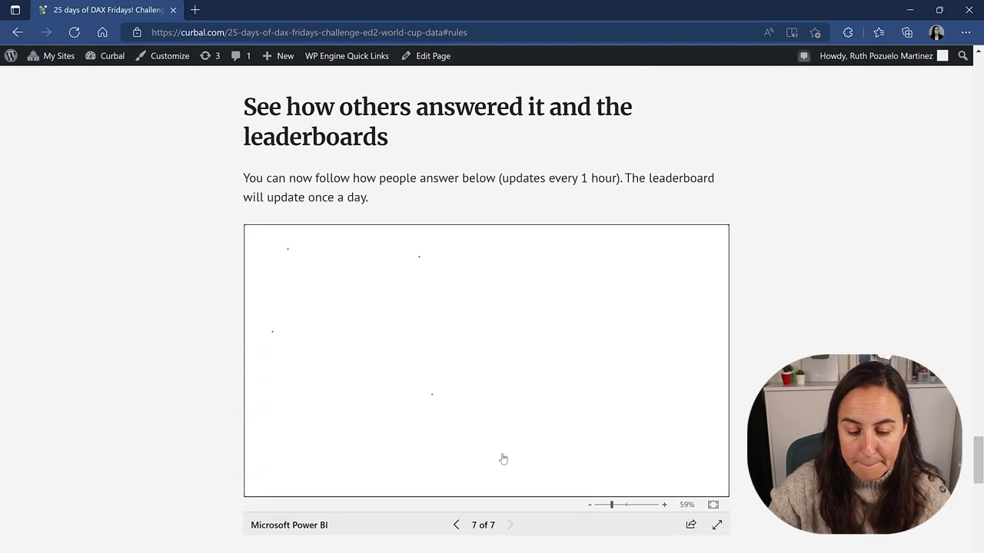
left_click(716, 525)
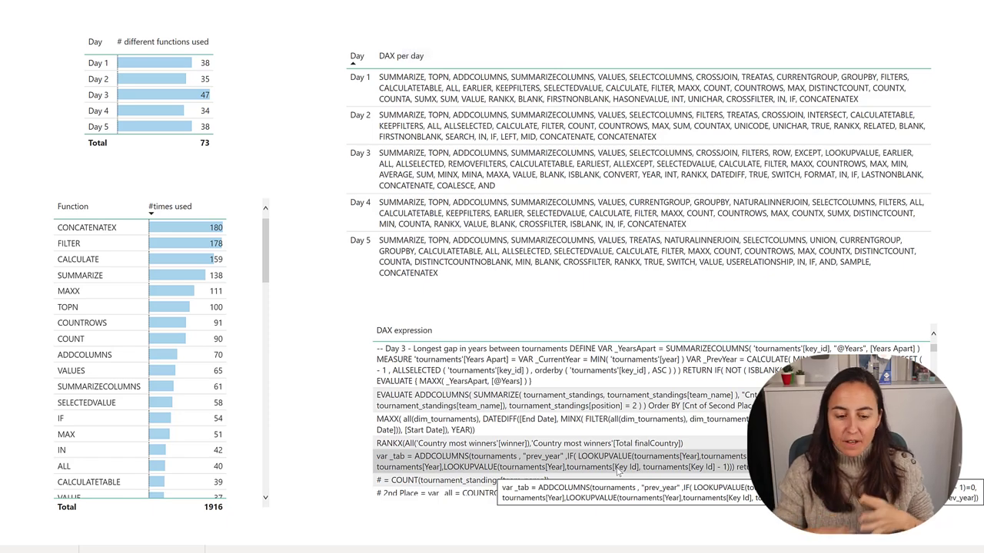
scroll(617, 472, "down", 6)
scroll(713, 421, "down", 3)
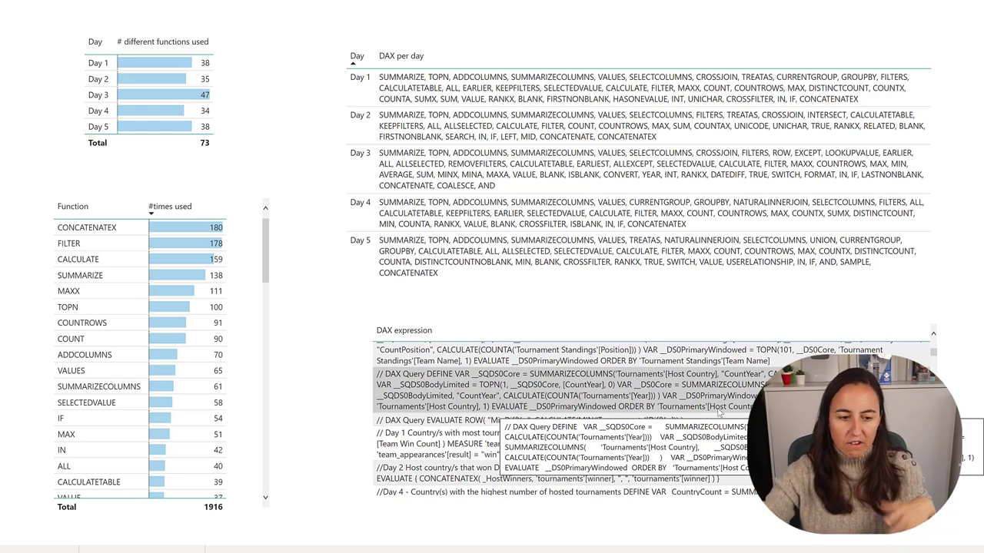
Filter the report page to Day 3 and examine the DAX expressions submitted for that day
left_click(101, 97)
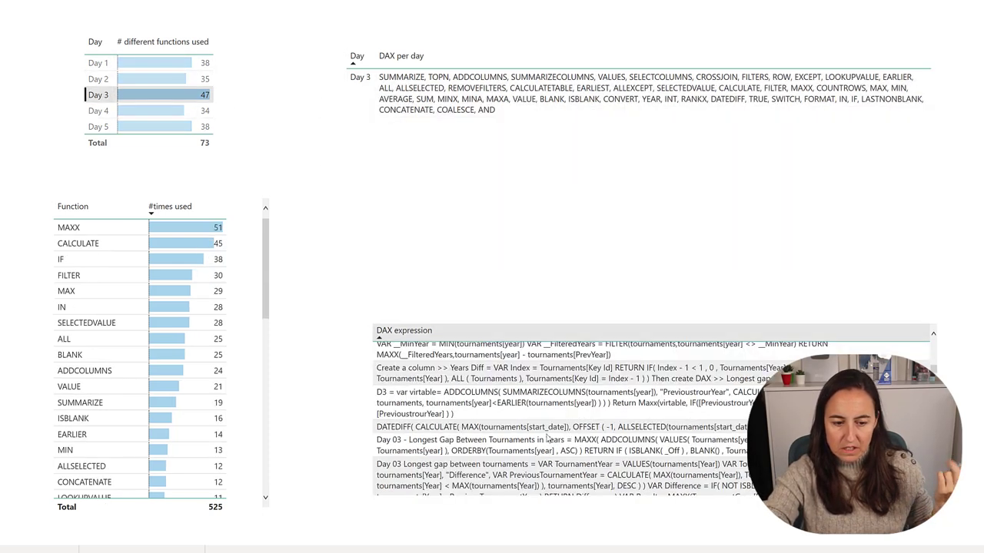
scroll(461, 430, "down", 5)
scroll(538, 457, "down", 8)
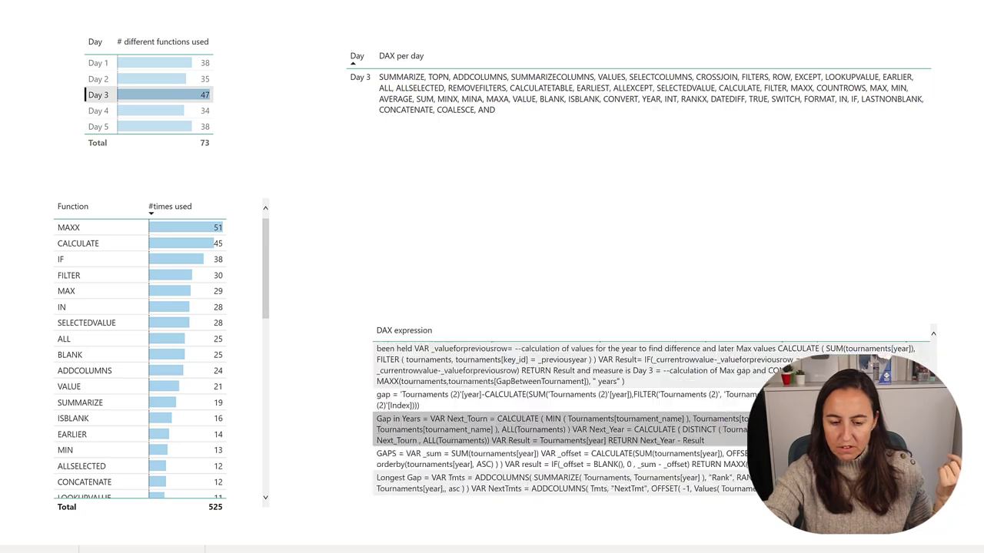